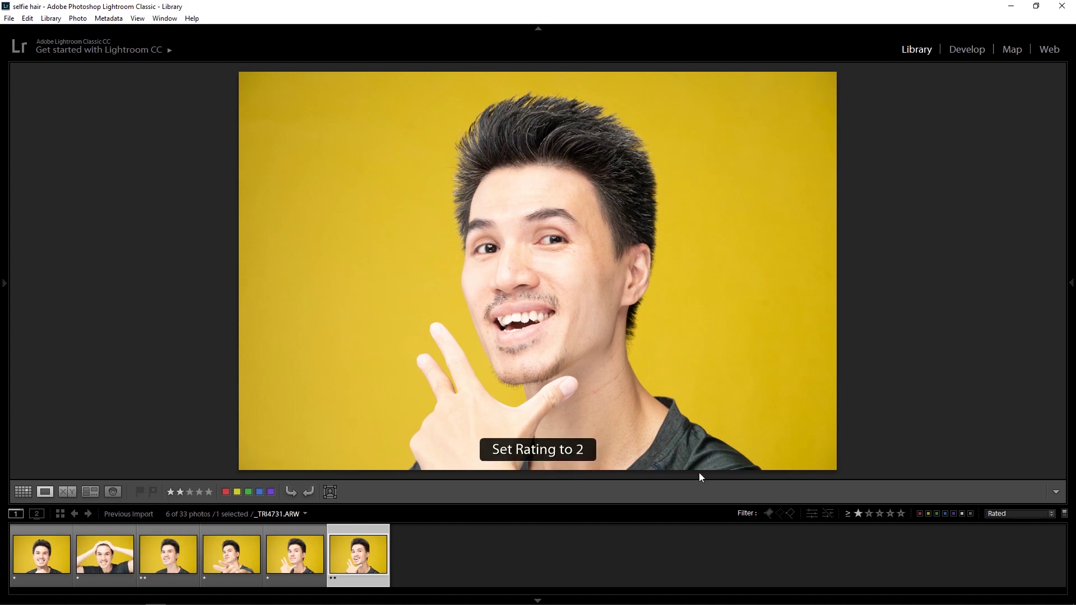
Step: Filter to two stars and higher, rate the hand-on-chin portrait three stars, and restrict the filter to three stars and higher
click(869, 513)
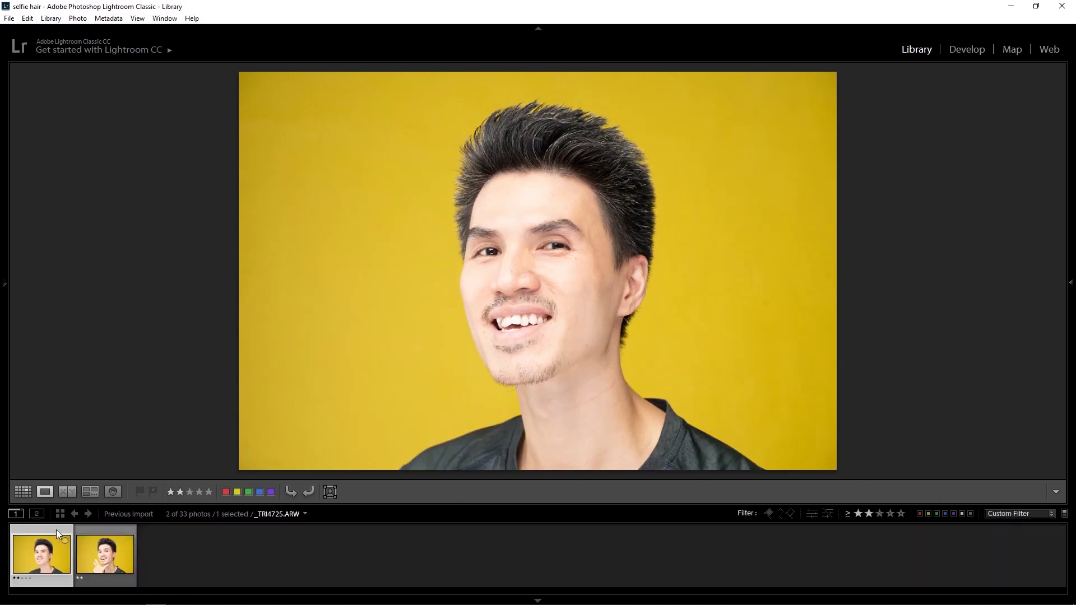
click(103, 531)
key(3)
click(880, 513)
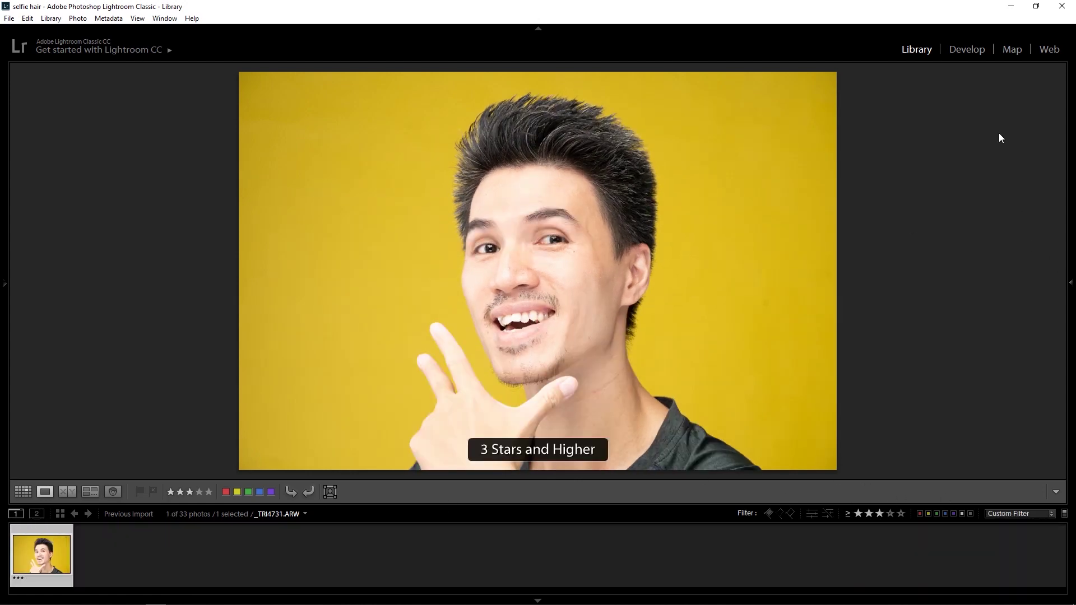
Step: In the Develop module, set the portrait's Tint to +10 and lower its Highlights to -24
click(967, 50)
drag(636, 278, 593, 232)
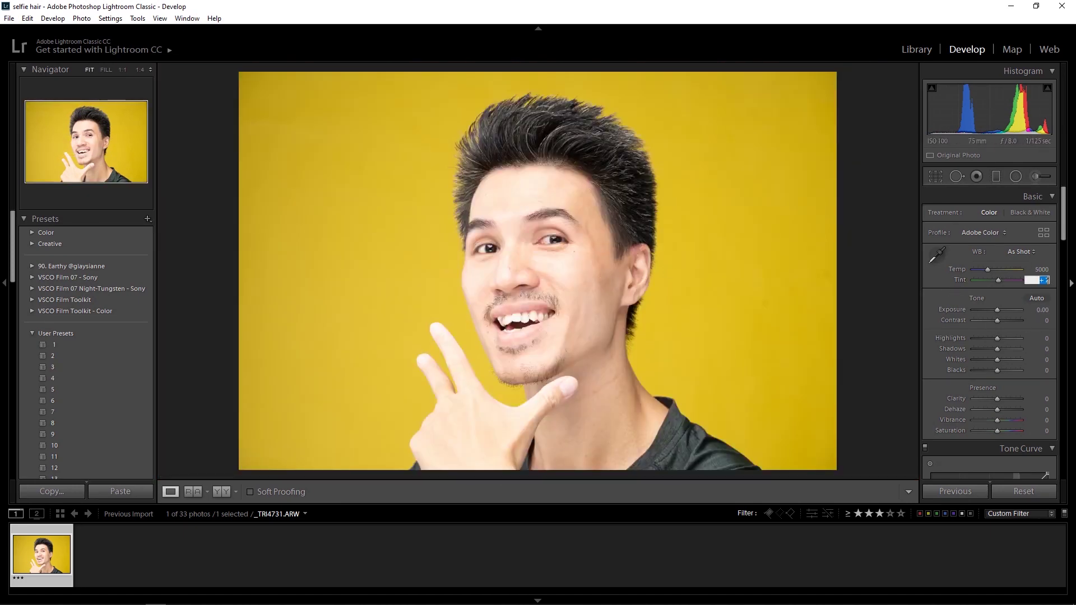
text(10)
key(Return)
mouse_move(997, 339)
mouse_down()
mouse_move(968, 339)
mouse_move(992, 341)
mouse_up()
key(z)
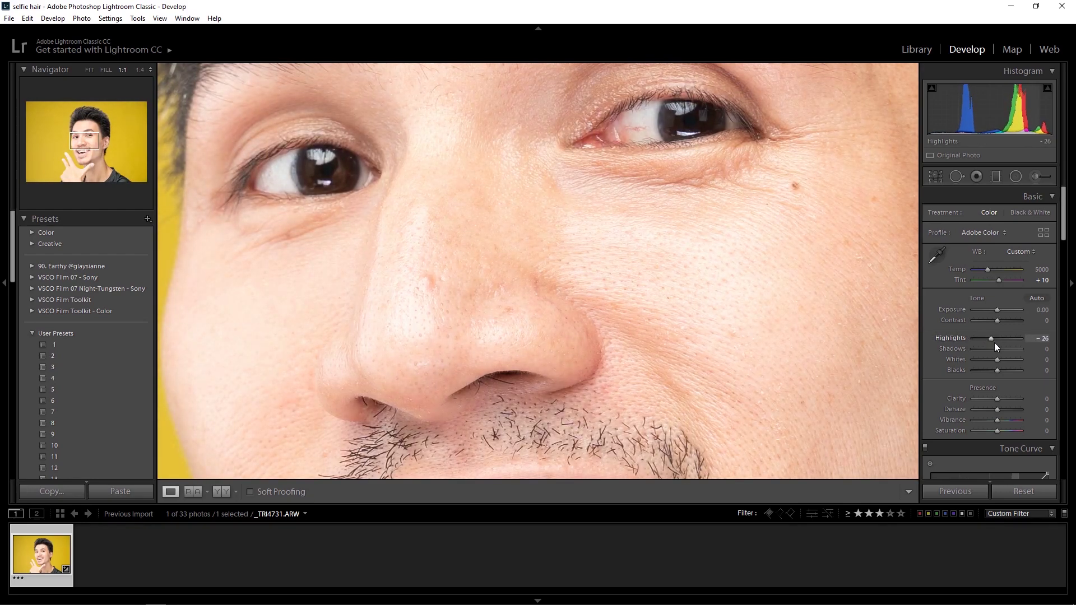
click(1042, 339)
click(577, 293)
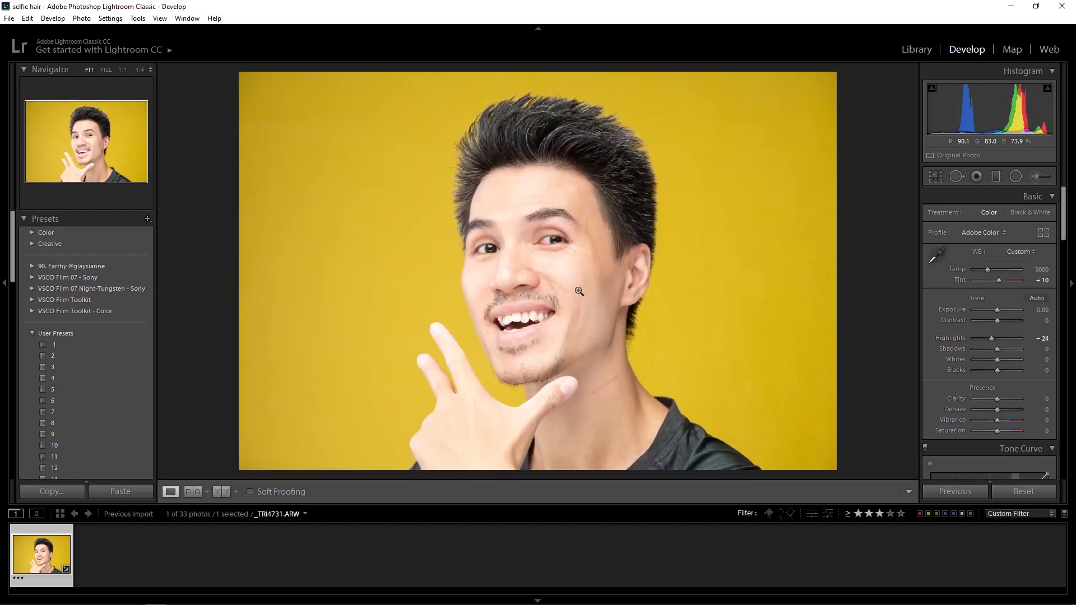
drag(577, 293, 680, 271)
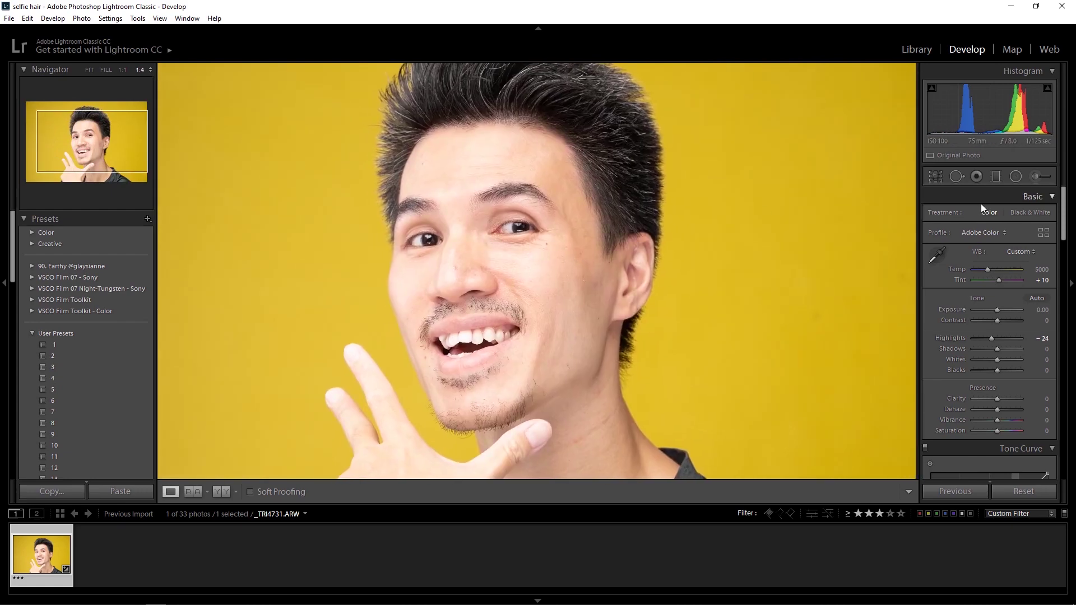
Step: Adjust the hue of the yellows and lower Highlights to -38 while comparing the photo before and after
scroll(981, 224, down, 10)
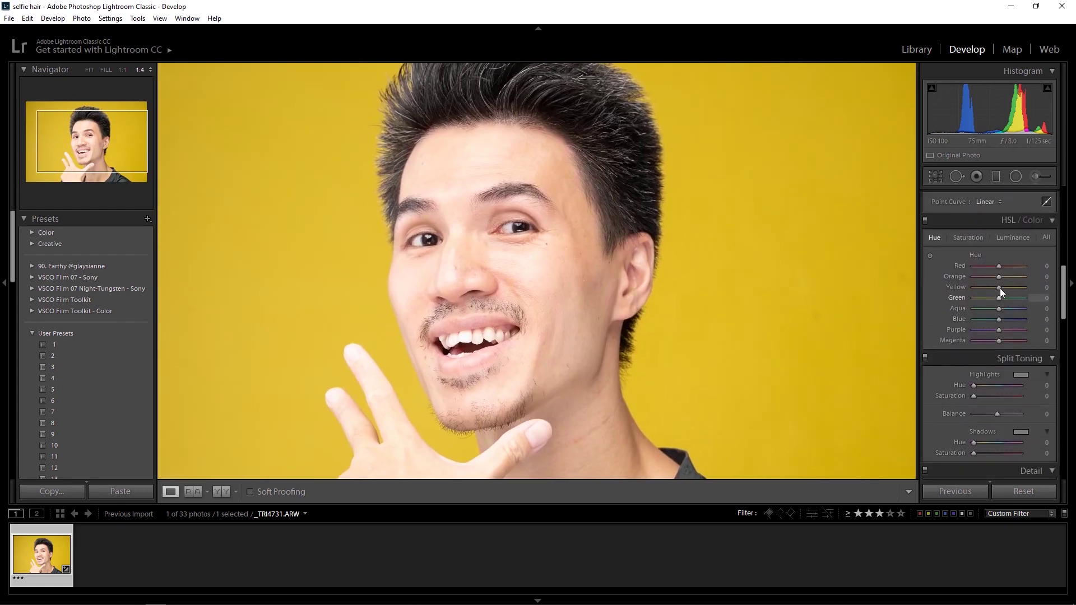
mouse_move(1000, 287)
mouse_down()
mouse_move(990, 292)
mouse_move(998, 295)
mouse_up()
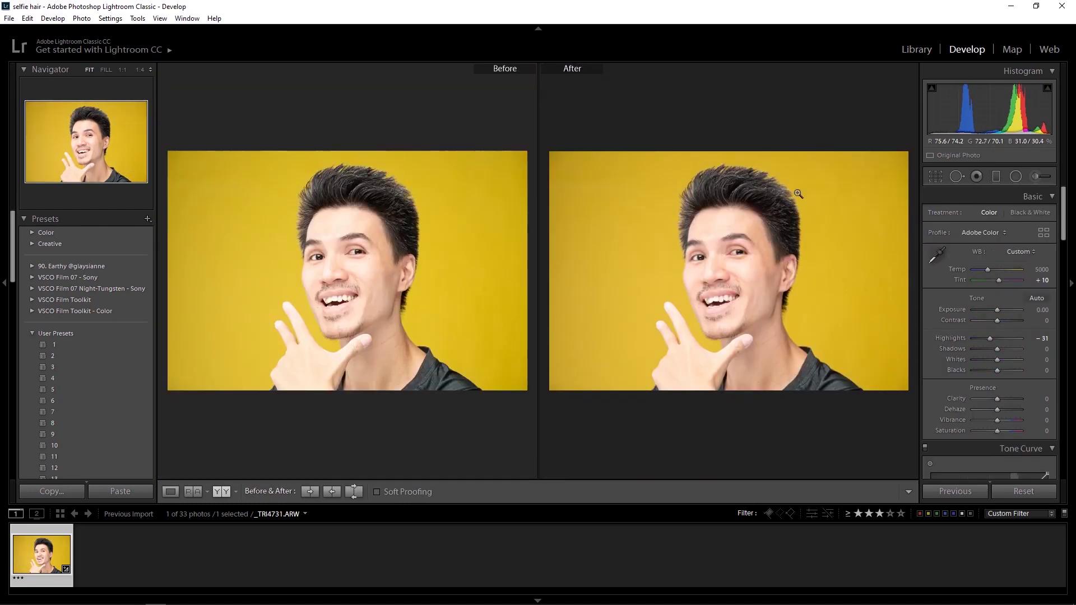
click(799, 194)
drag(990, 338, 988, 341)
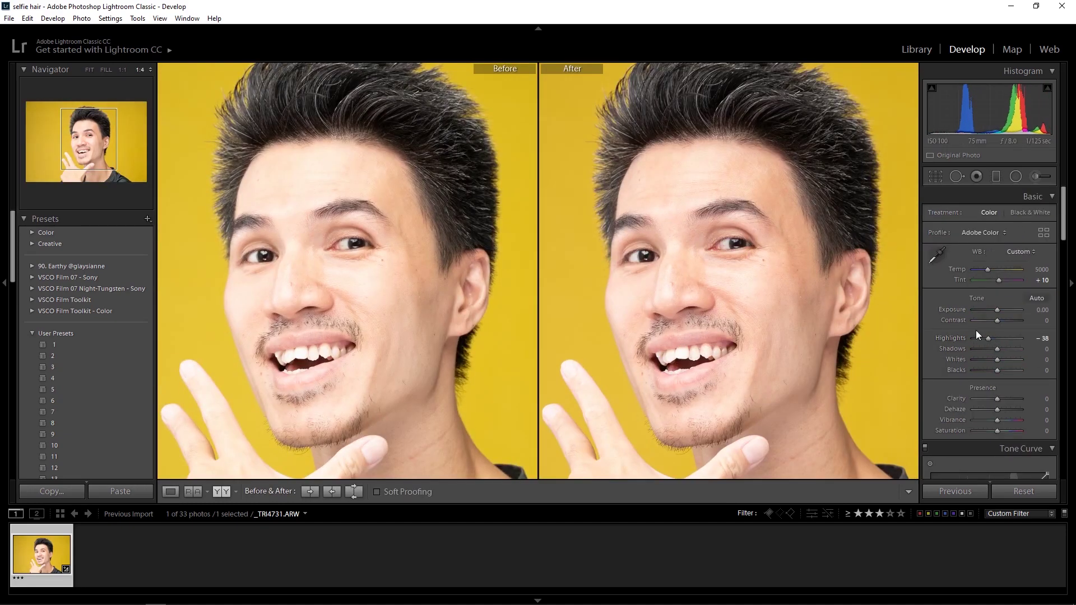
click(720, 267)
Step: Return to the Library, open the export settings for the edited portrait, and set the image format to TIFF
key(e)
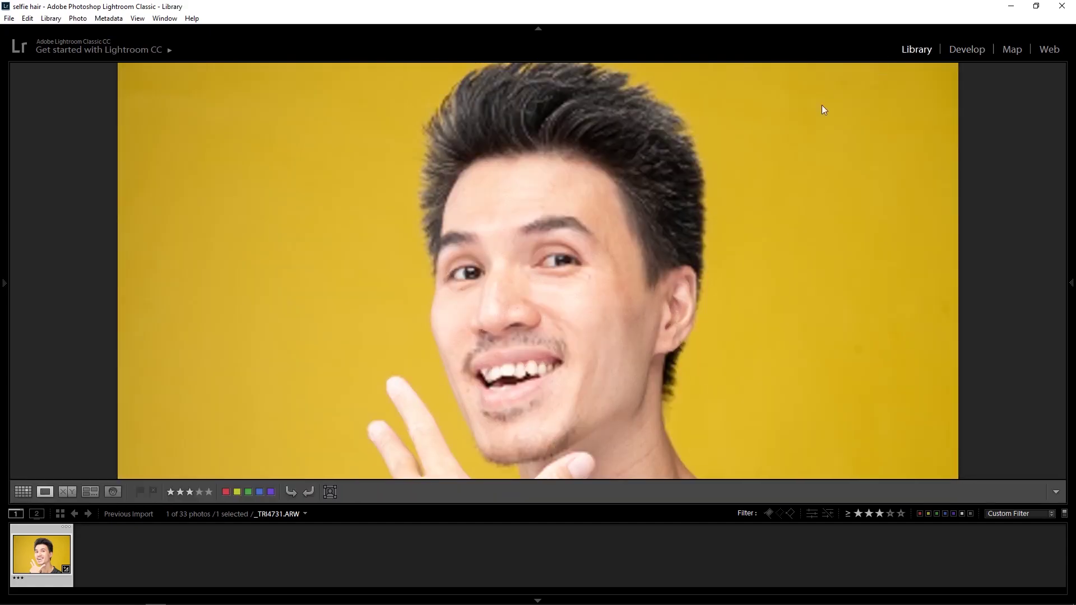
click(4, 283)
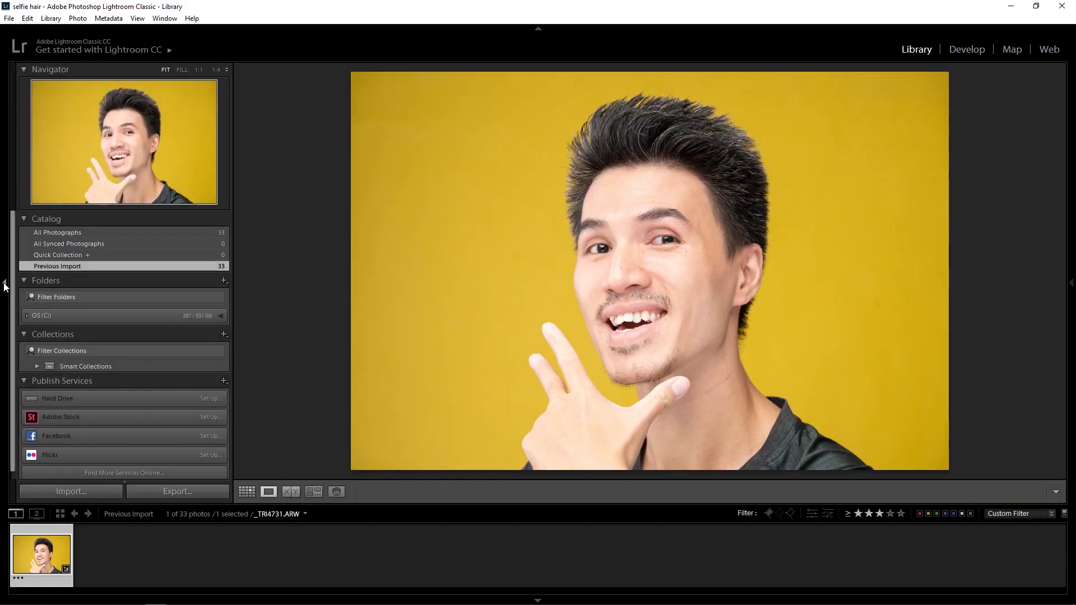
click(168, 492)
scroll(756, 349, down, 5)
scroll(755, 349, down, 5)
click(552, 317)
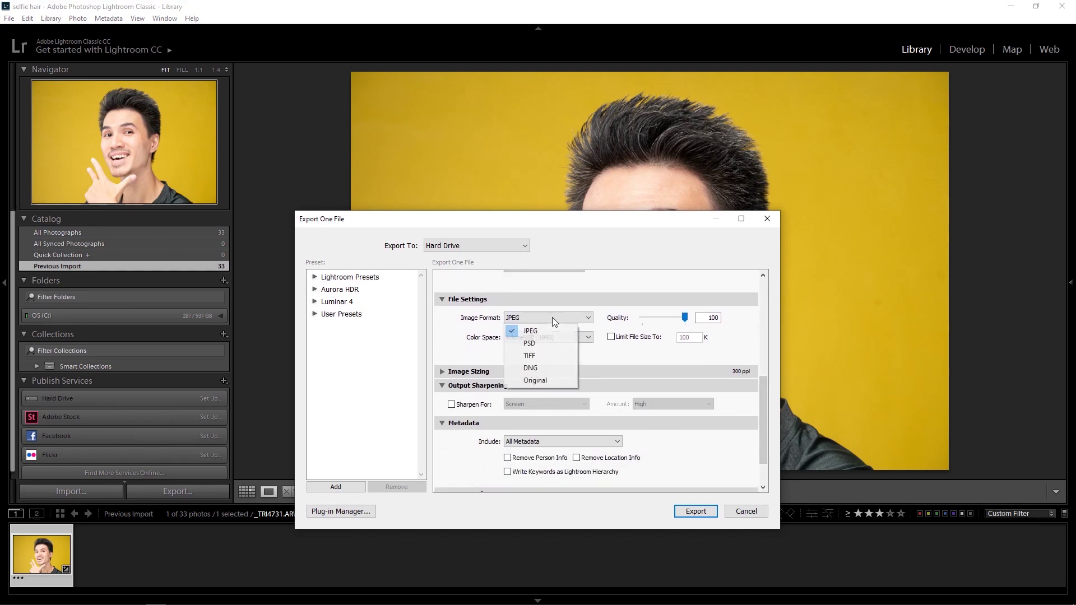
click(524, 356)
Step: Review the image sizing with the resolution at 300 pixels per inch and export the portrait
scroll(762, 380, down, 2)
drag(763, 434, 767, 388)
click(468, 400)
click(667, 437)
scroll(666, 438, down, 3)
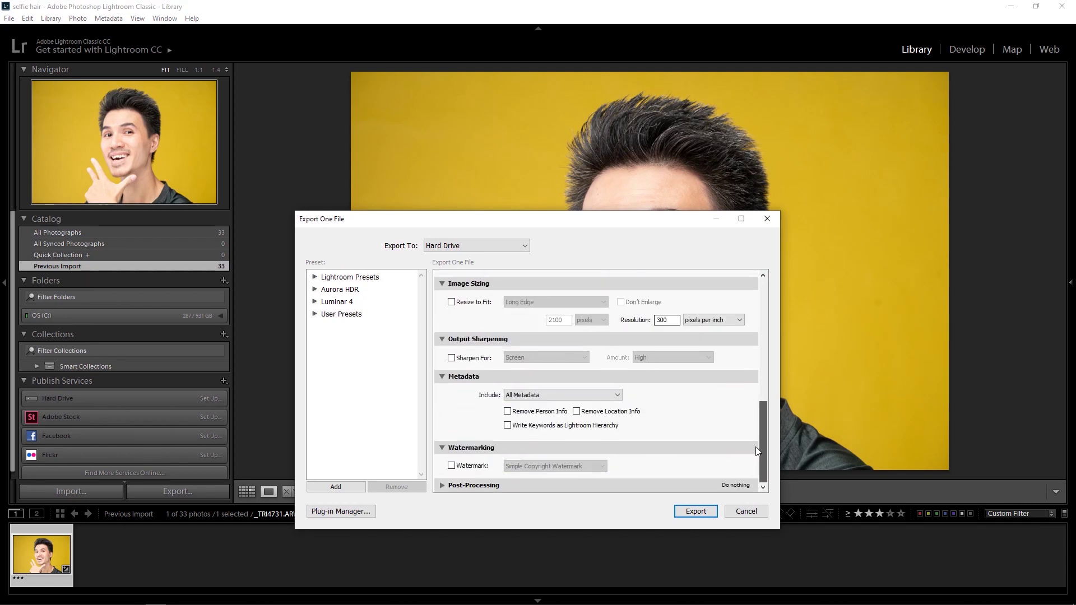
click(695, 511)
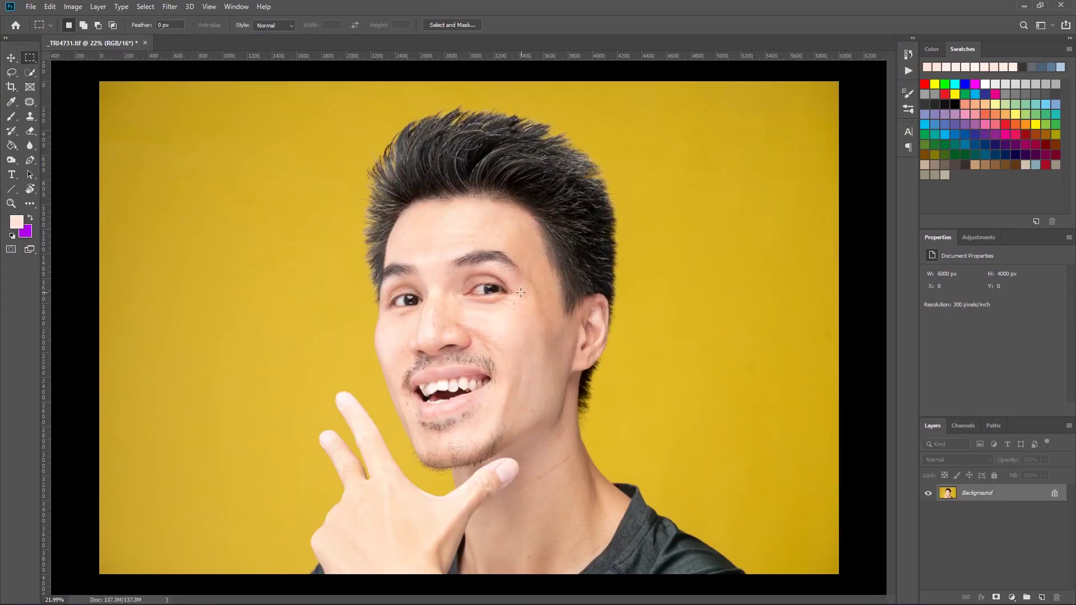
Step: Switch to Photoshop and examine the portrait's eyes, nose, cheeks and teeth up close for areas needing retouching
key(z)
drag(483, 288, 484, 289)
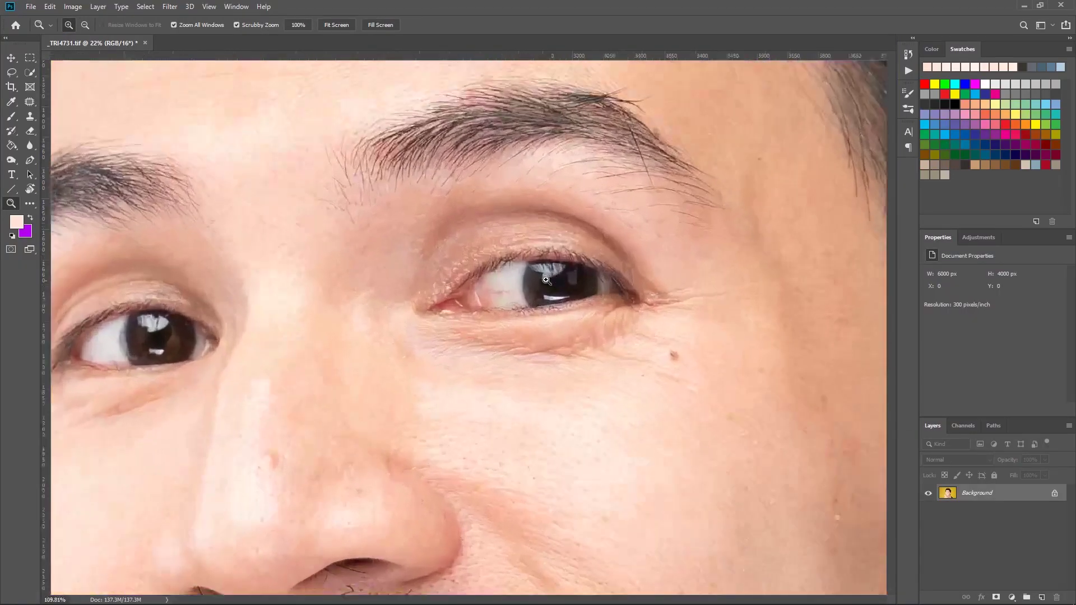
drag(544, 213, 611, 535)
drag(621, 339, 415, 185)
drag(447, 454, 441, 249)
drag(449, 435, 649, 216)
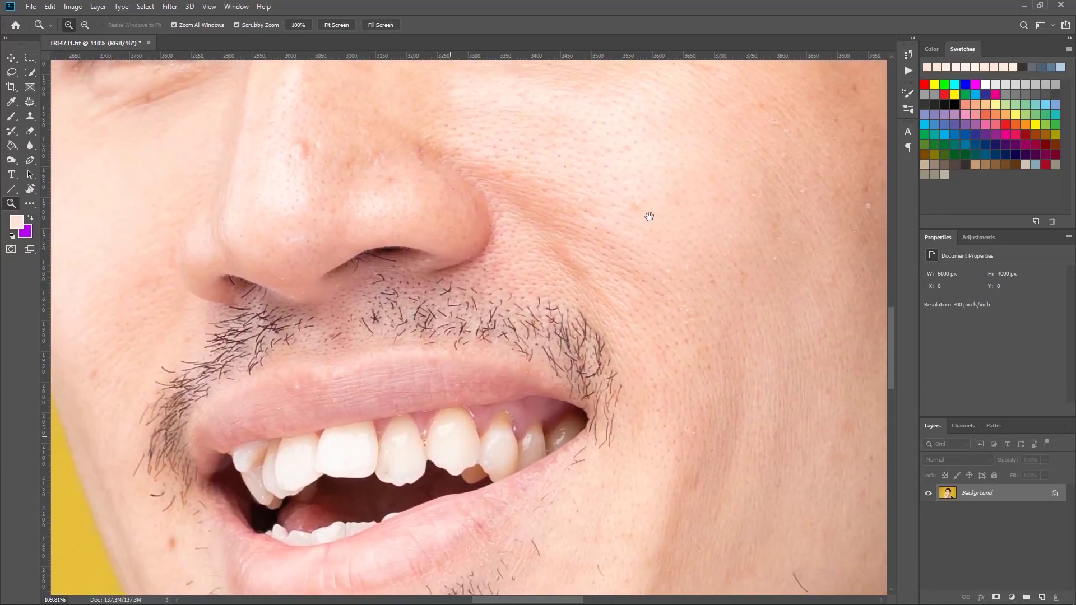
drag(495, 387, 476, 343)
alt+scroll(528, 350, down, 5)
alt+scroll(476, 343, down, 1)
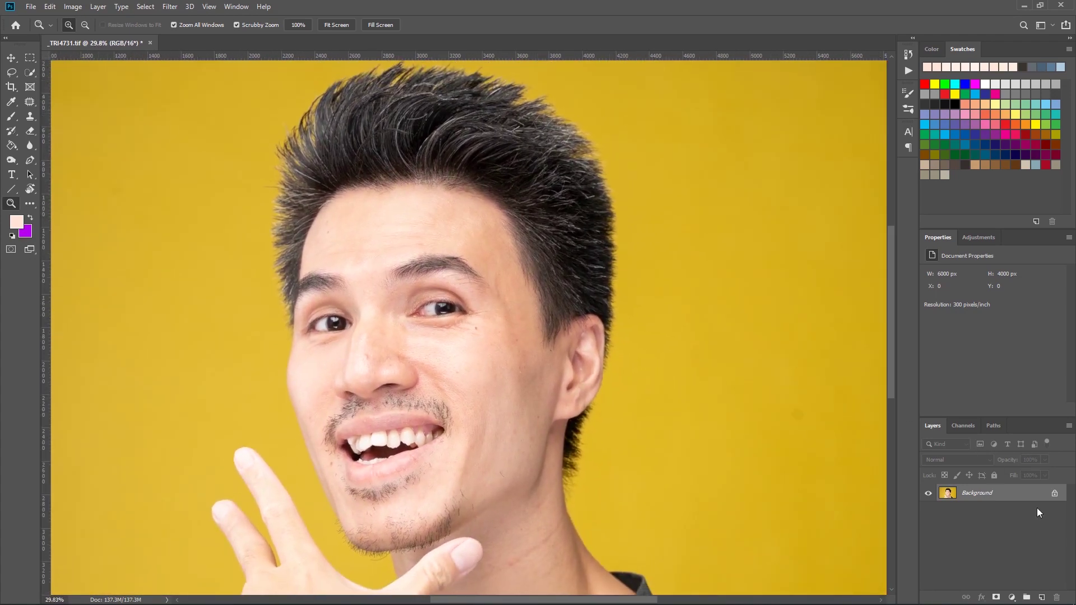
Step: Outline the problem areas on the face and hair with a red brush on a new locked layer named TO FIX
click(1041, 599)
key(b)
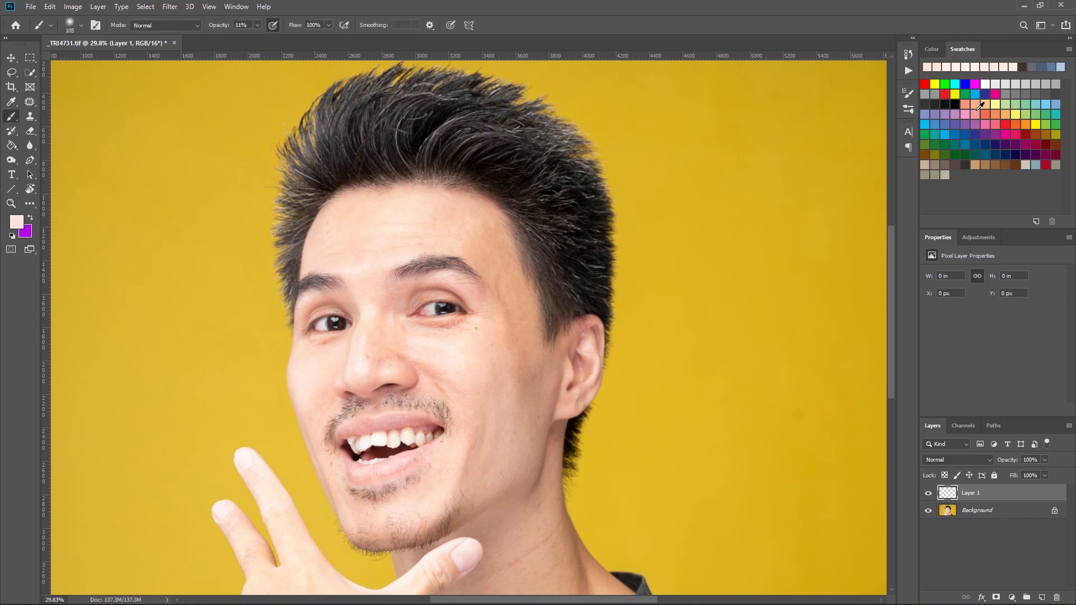
click(944, 94)
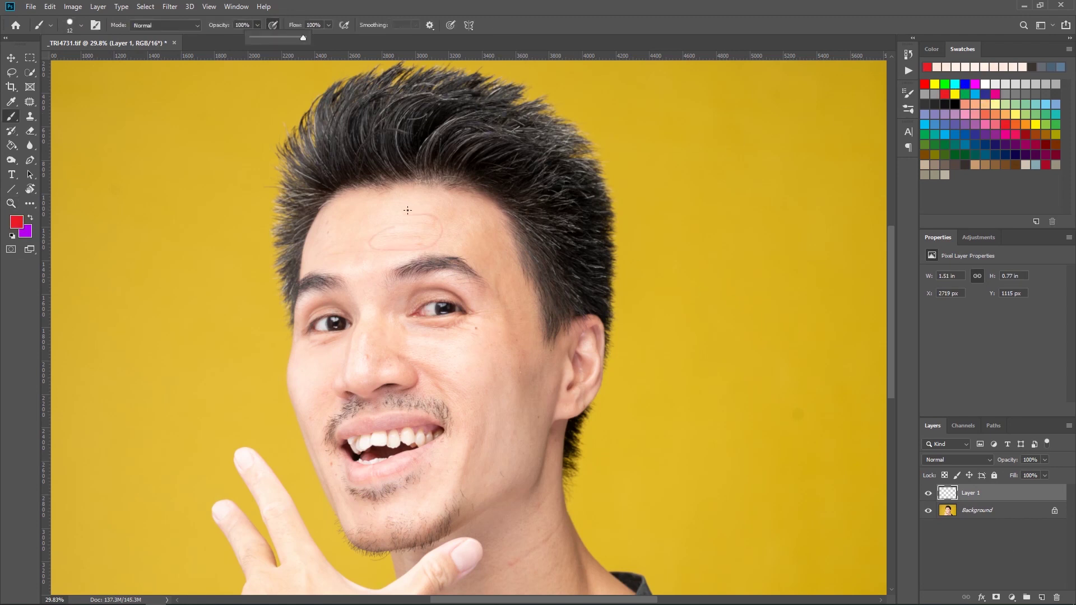
drag(405, 222, 369, 243)
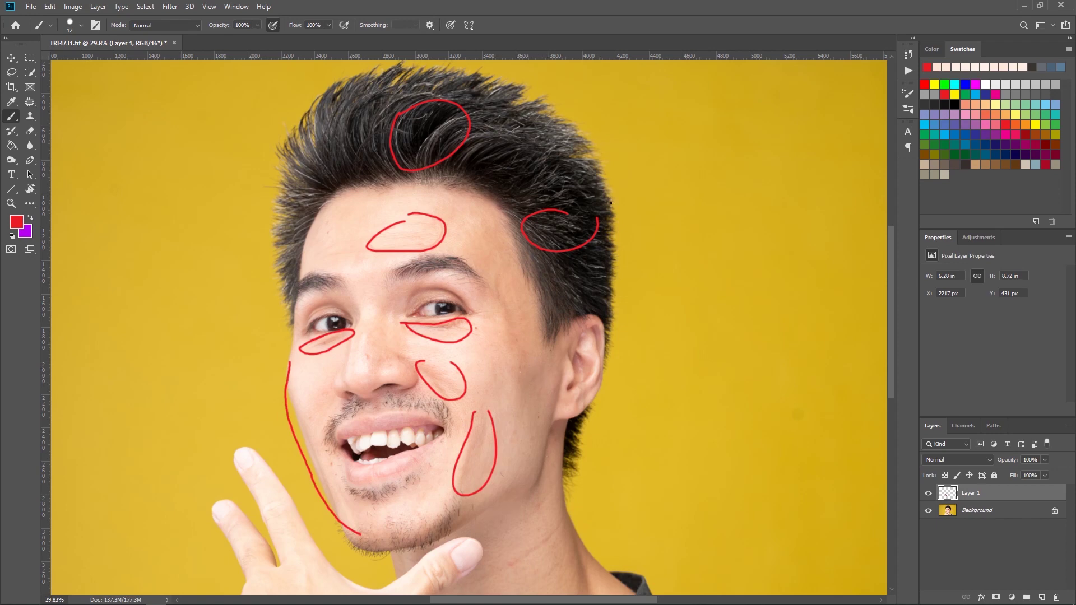
drag(542, 434, 522, 387)
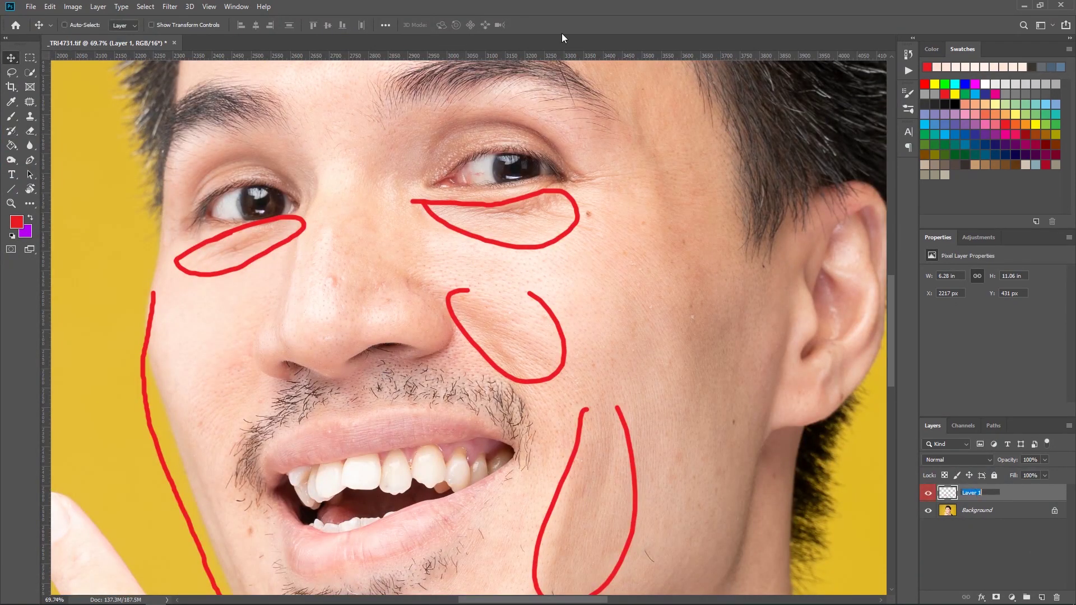
key(ctrl+slash)
Step: Duplicate the Background layer and name the copy Retouch 1
click(986, 511)
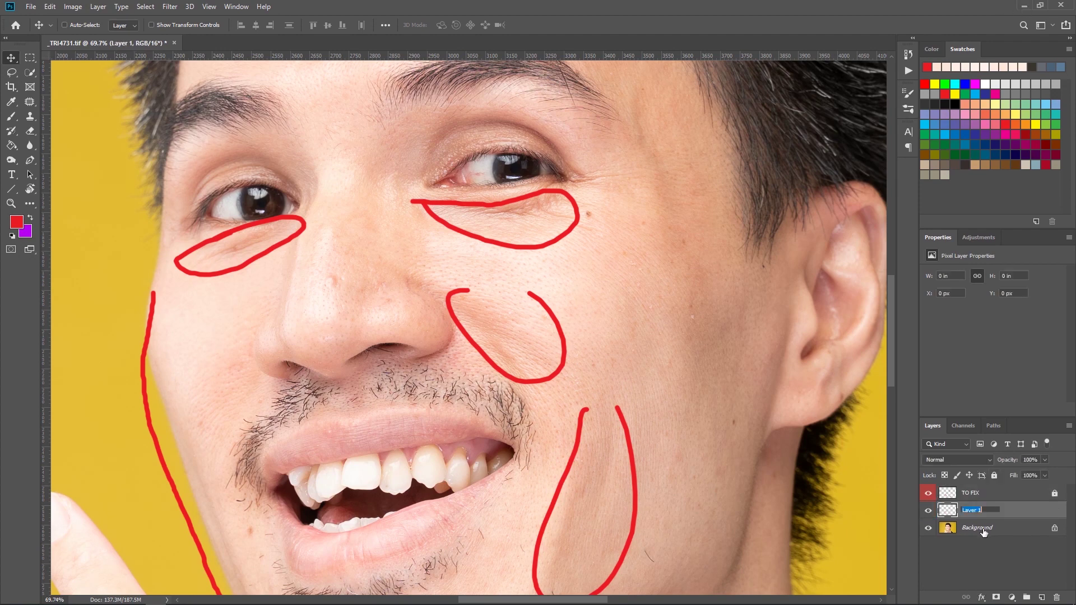
key(ctrl+j)
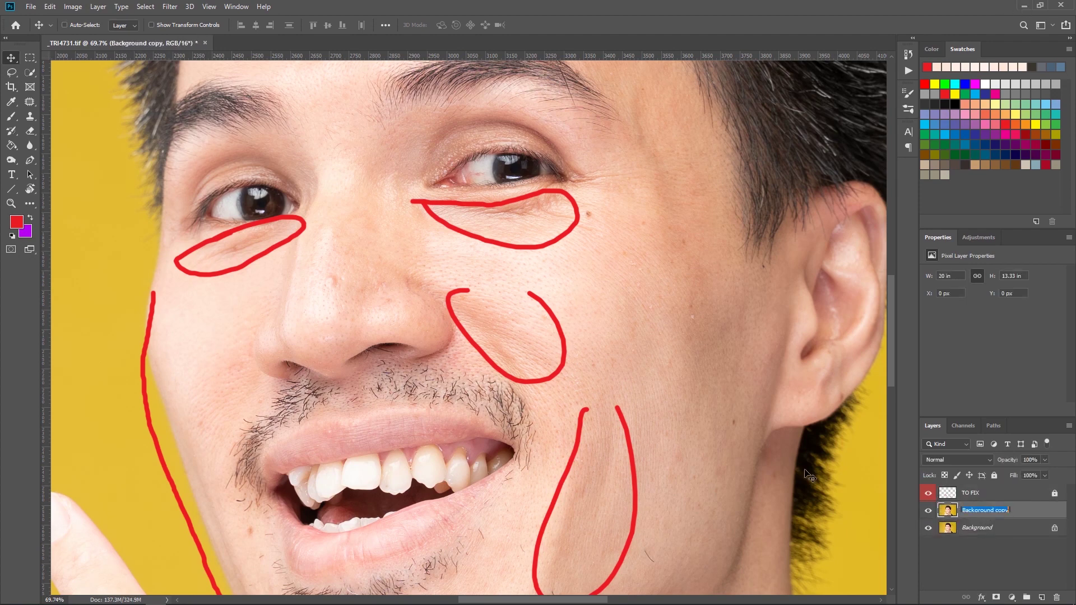
text(Retouch 1)
key(Return)
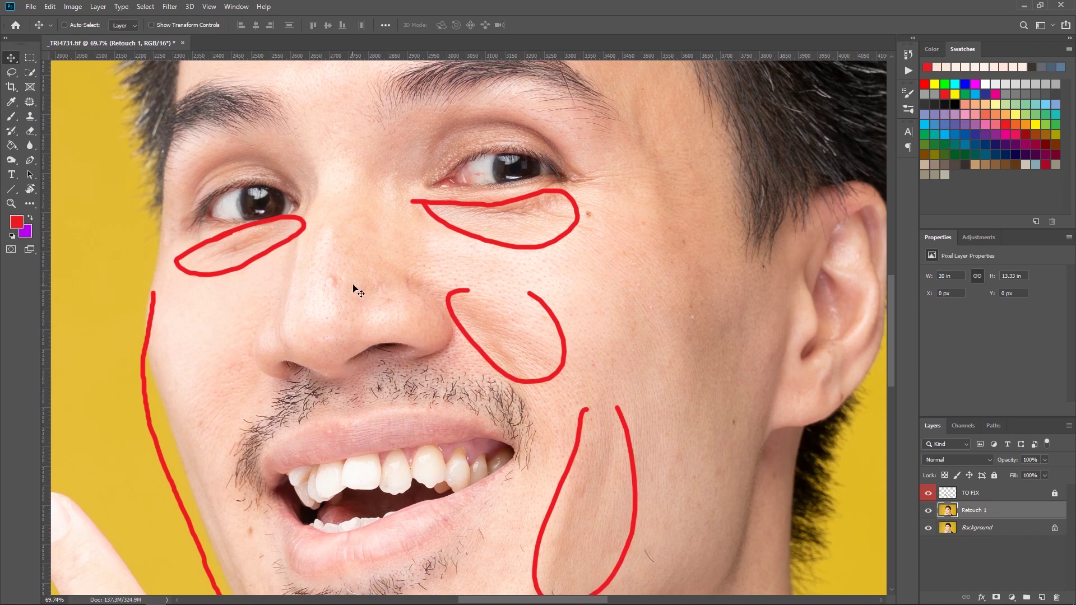
Step: Hide the TO FIX layer so the whole face can be worked on without the red outlines
key(z)
click(928, 492)
alt+click(338, 270)
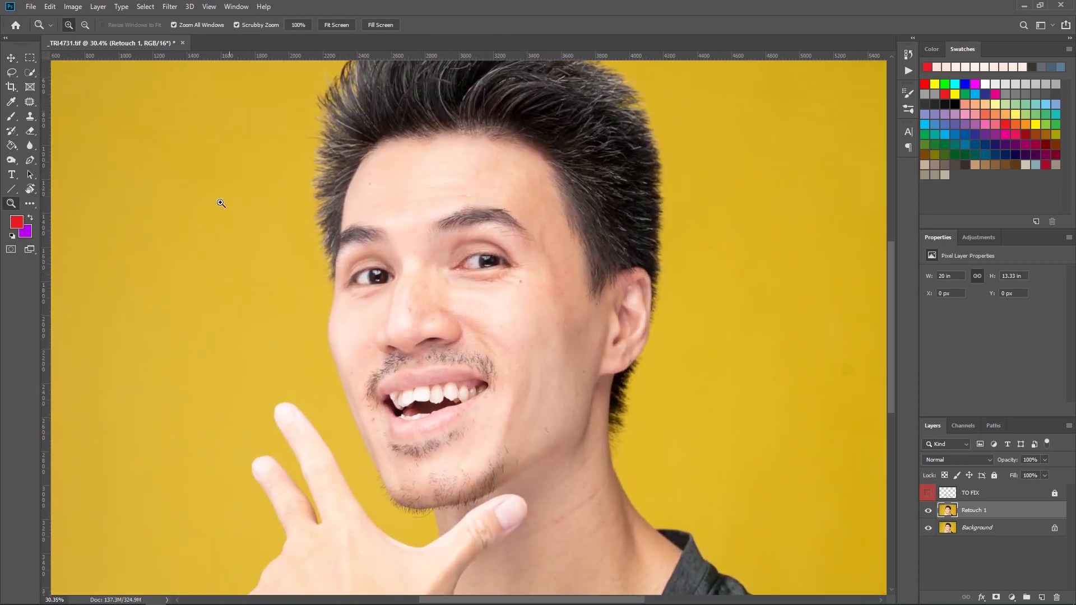
Step: Select the area around the face and hand and try reshaping it with Liquify
key(m)
drag(234, 180, 715, 581)
key(ctrl+shift+x)
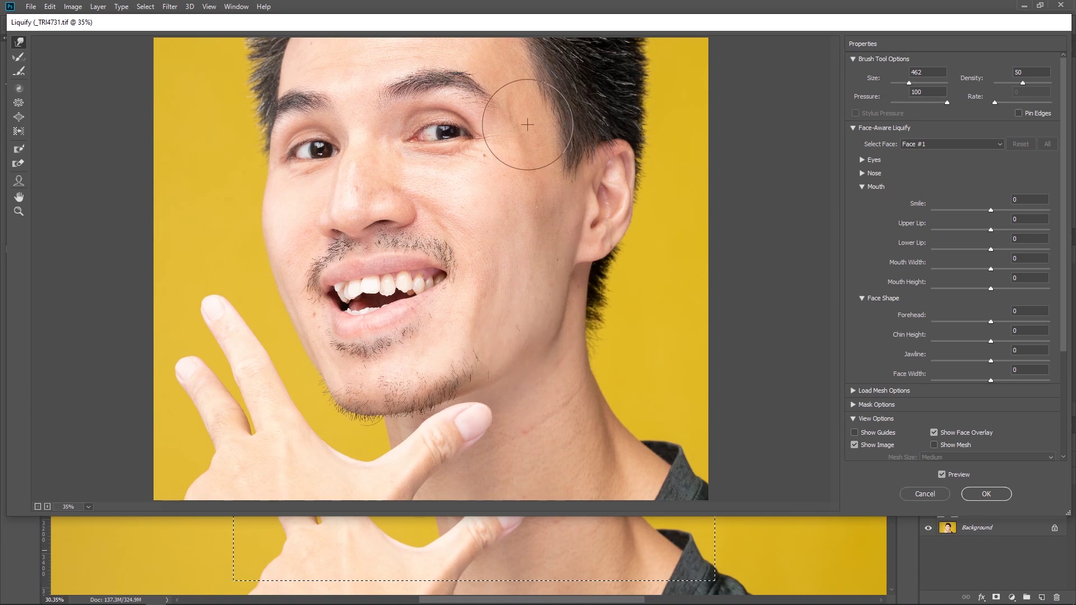
click(987, 494)
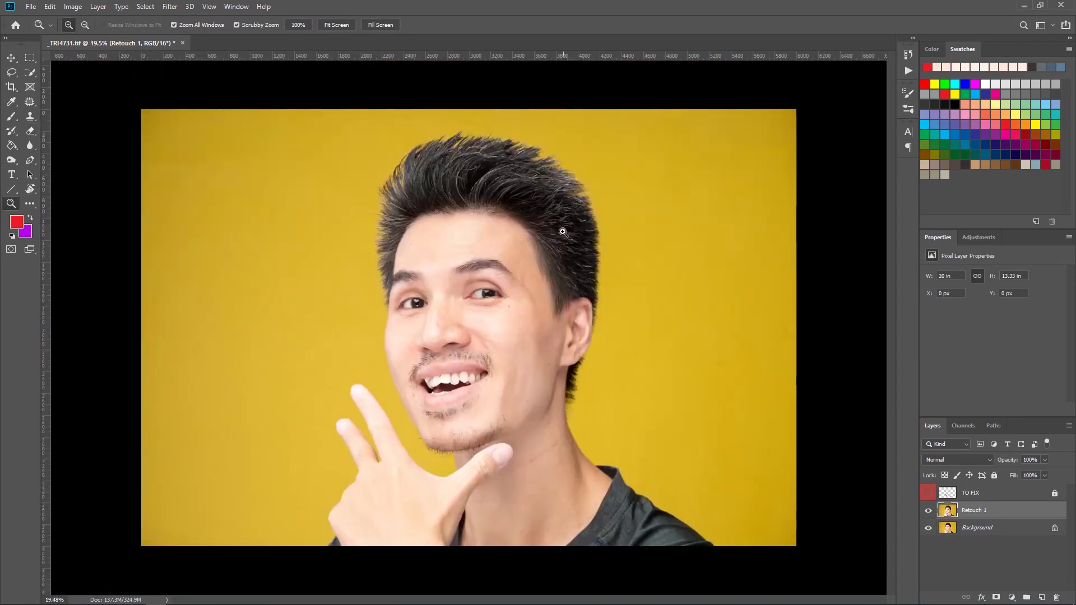
Step: Compare the liquified Retouch 1 layer with the original and delete it
drag(527, 318, 562, 315)
click(929, 511)
click(928, 511)
click(929, 511)
key(Delete)
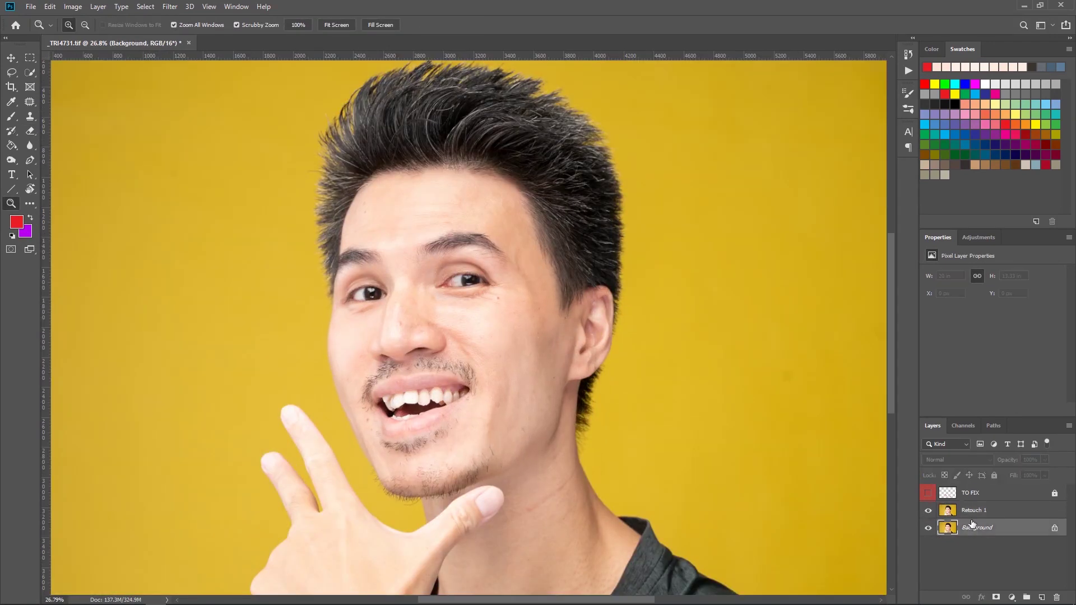
Step: Create a fresh copy of the unedited Background layer and name it Retouch 1
key(ctrl+j)
double_click(987, 511)
text(Retouch 1)
key(Return)
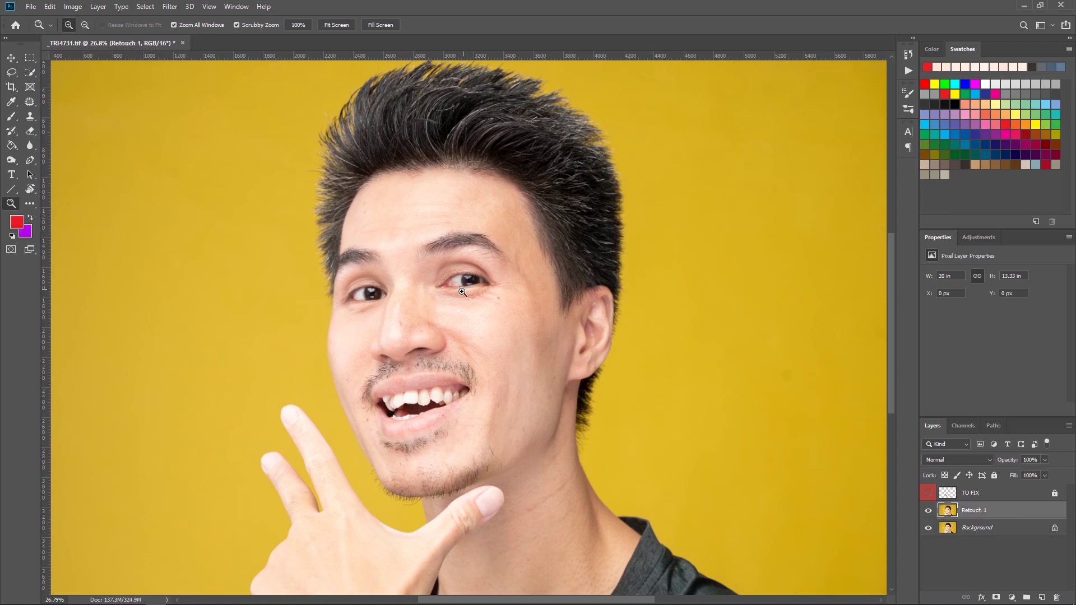
Step: Use the Patch tool on Retouch 1 to remove the blemishes on the nose and beside the corner of the mouth
key(j)
scroll(403, 317, up, 8)
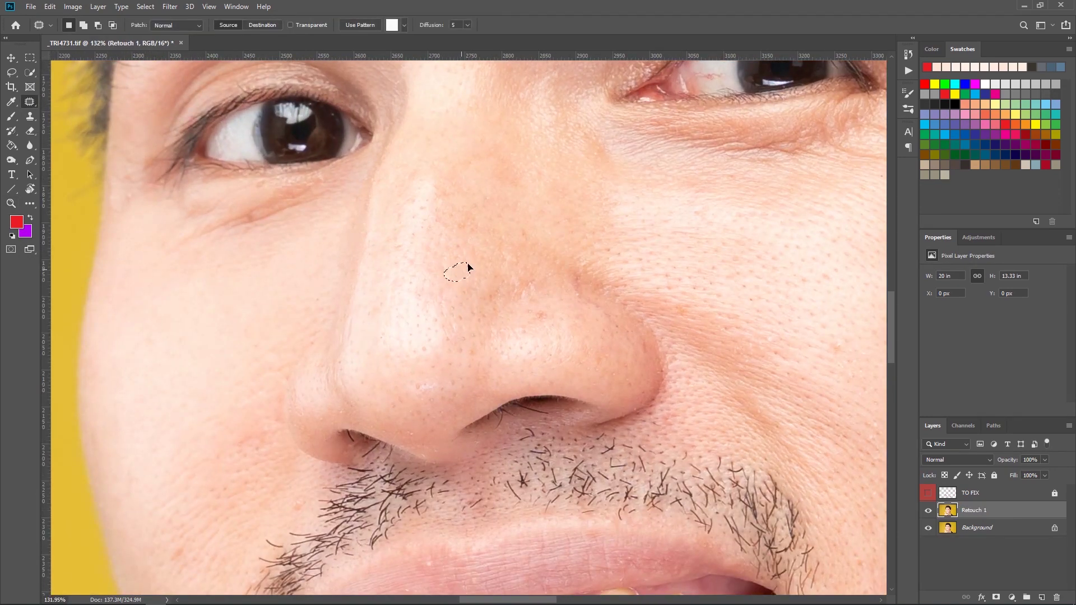
scroll(280, 291, down, 5)
scroll(342, 364, down, 8)
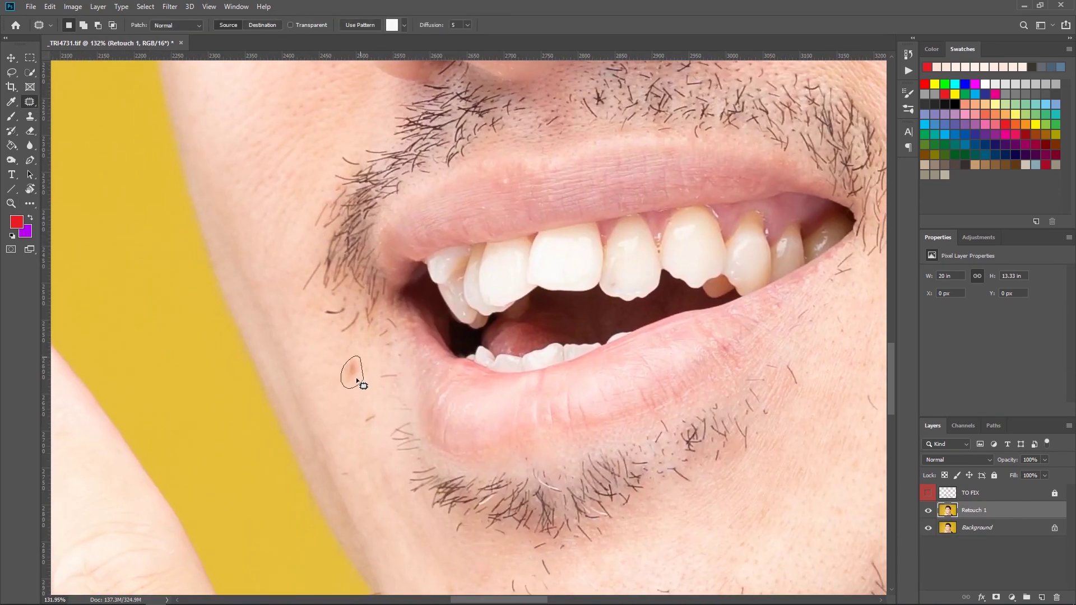
scroll(347, 288, up, 3)
scroll(589, 338, right, 8)
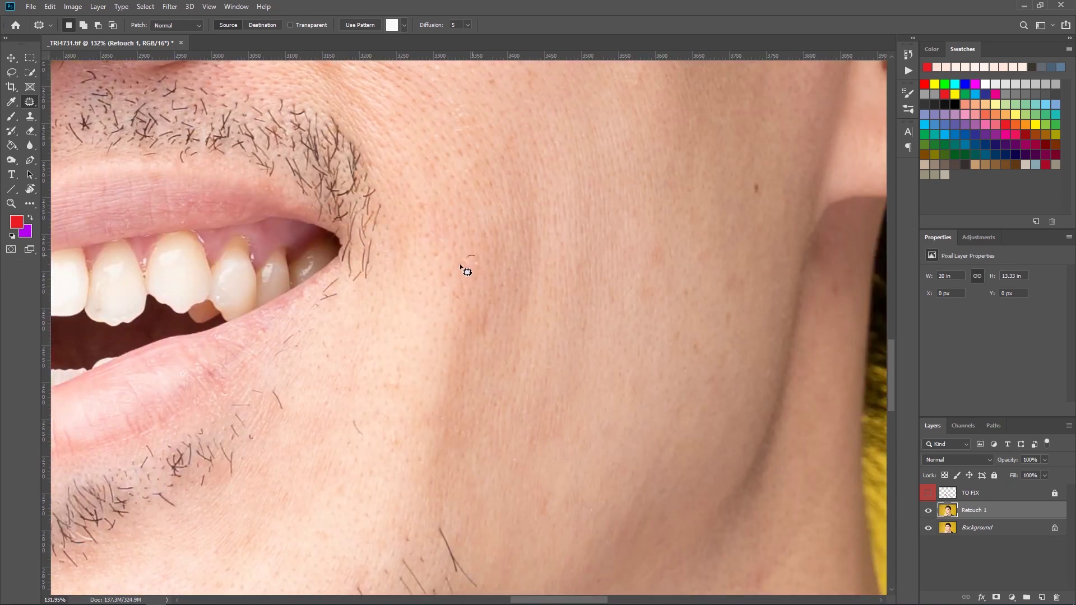
Step: Patch the small dark spot on the jaw below the ear and the blemishes on the lower cheek
drag(748, 272, 728, 307)
scroll(518, 372, down, 3)
scroll(533, 297, up, 3)
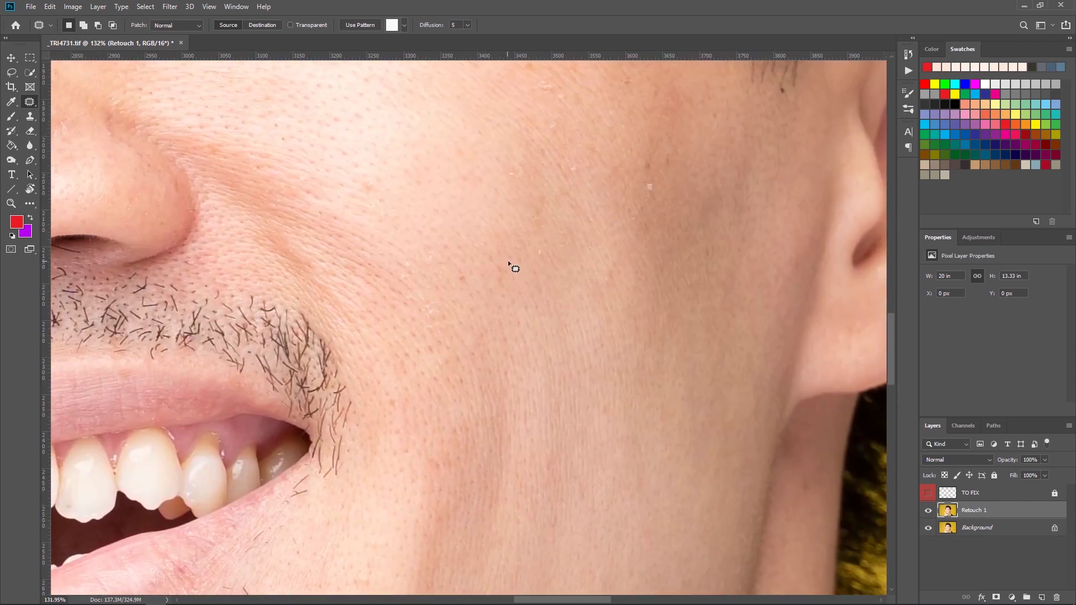
drag(420, 300, 470, 337)
scroll(548, 269, up, 3)
Step: Patch the mole and small spots on the upper cheek between the eye and the ear
drag(589, 182, 571, 192)
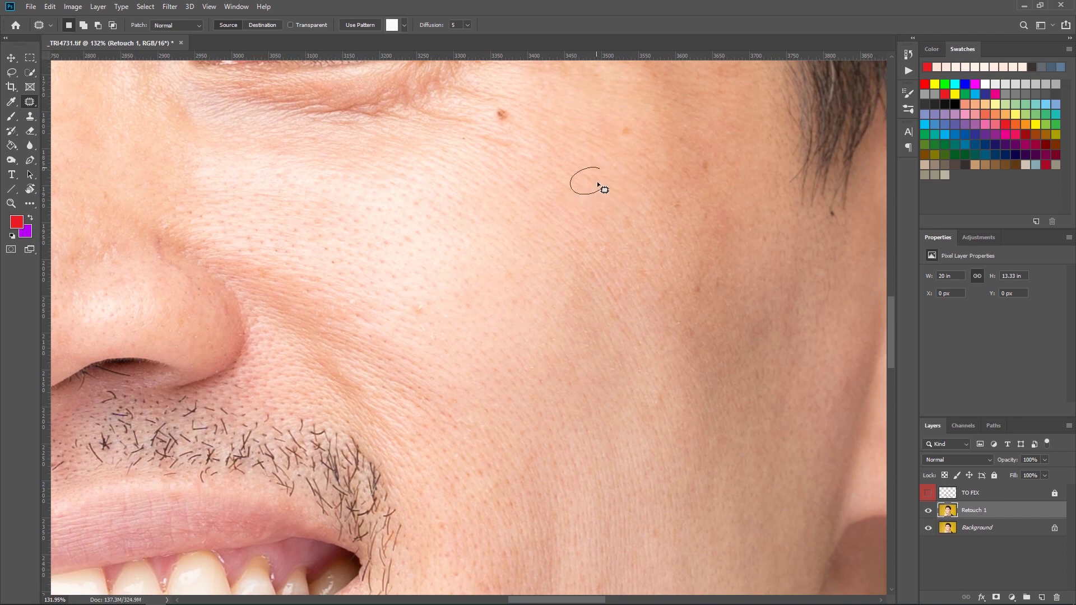
drag(706, 168, 506, 213)
drag(511, 205, 523, 220)
drag(512, 208, 527, 184)
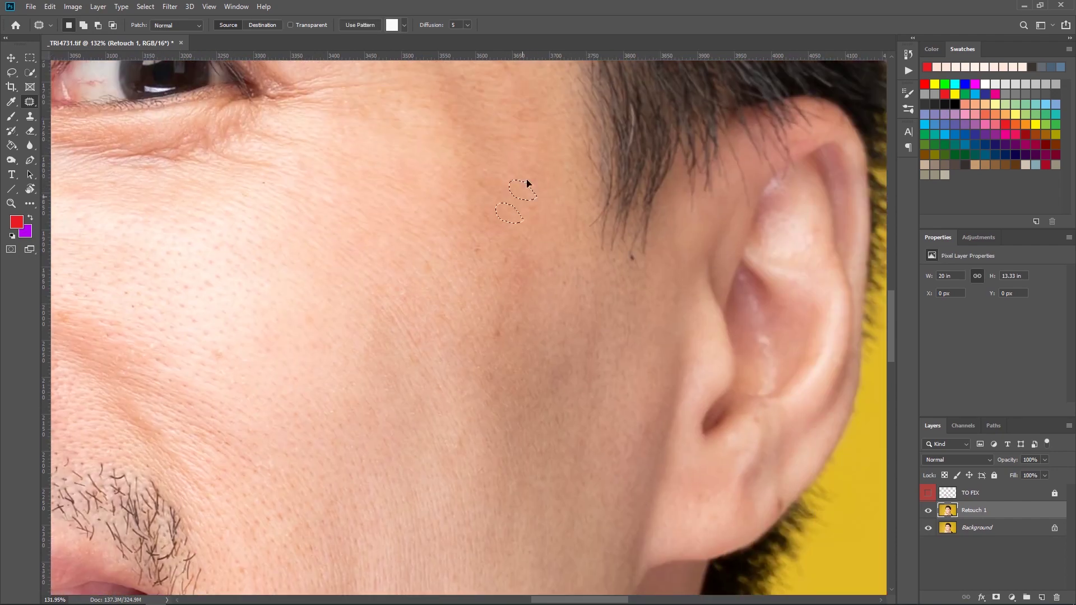
drag(226, 375, 582, 221)
drag(573, 207, 590, 223)
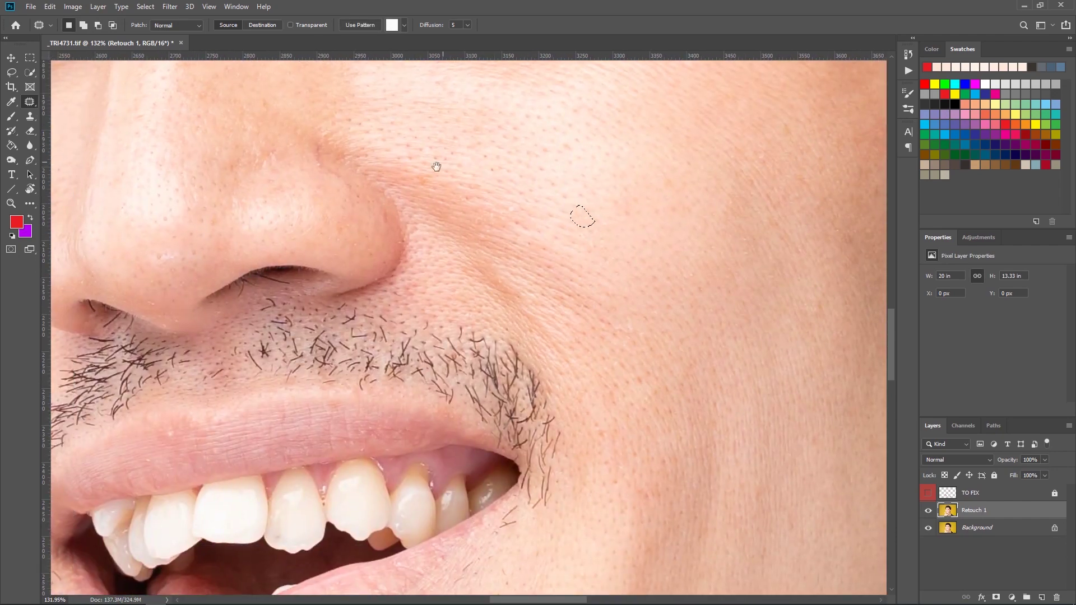
Step: Patch the small marks on the nose and on the cheek beside it
drag(435, 166, 628, 328)
drag(448, 238, 462, 255)
drag(515, 297, 537, 323)
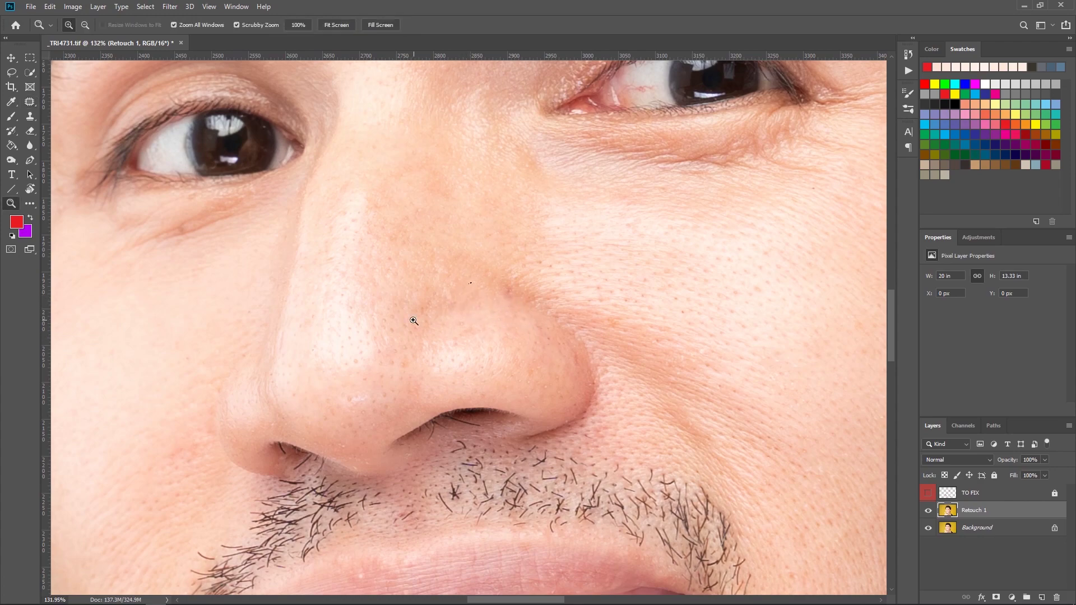
drag(423, 314, 436, 418)
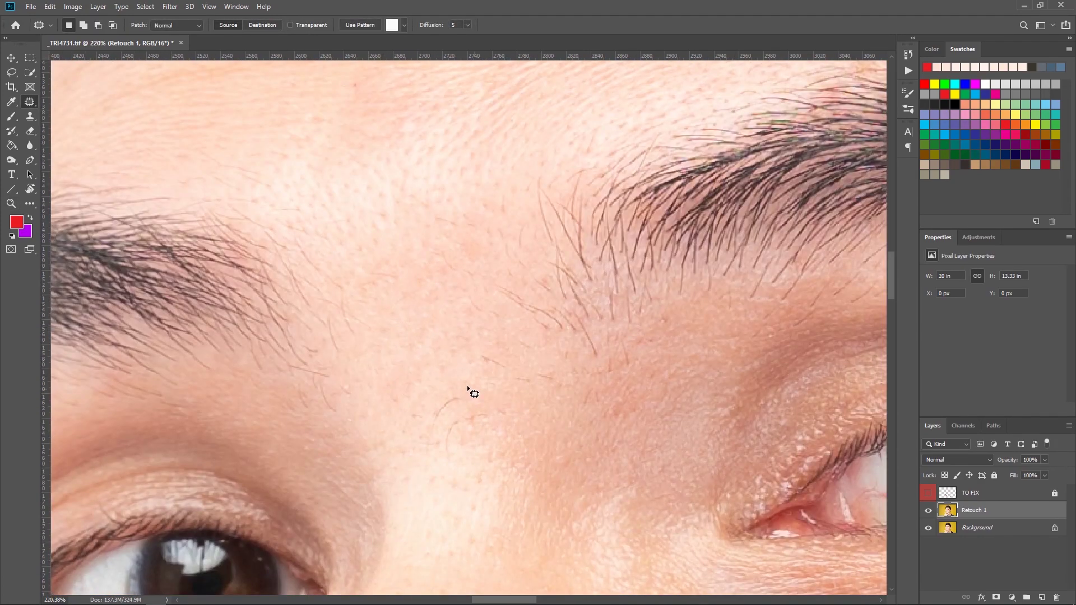
Step: Patch the two brown blemishes on the forehead near the hairline and the faint spot below them
drag(343, 234, 347, 268)
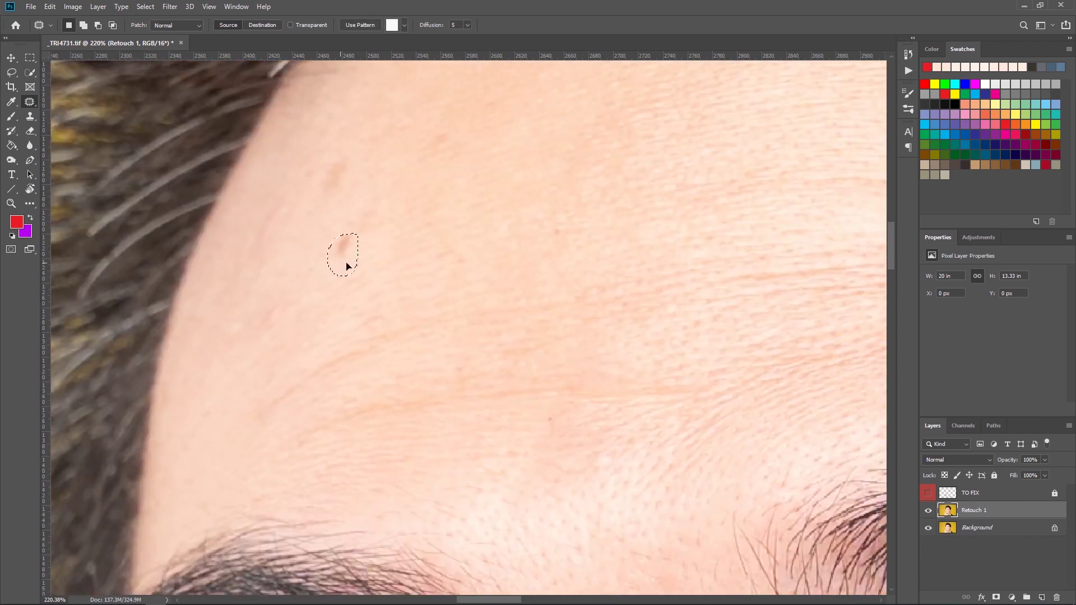
drag(351, 212, 355, 154)
drag(336, 179, 336, 236)
drag(284, 288, 283, 291)
drag(492, 303, 519, 322)
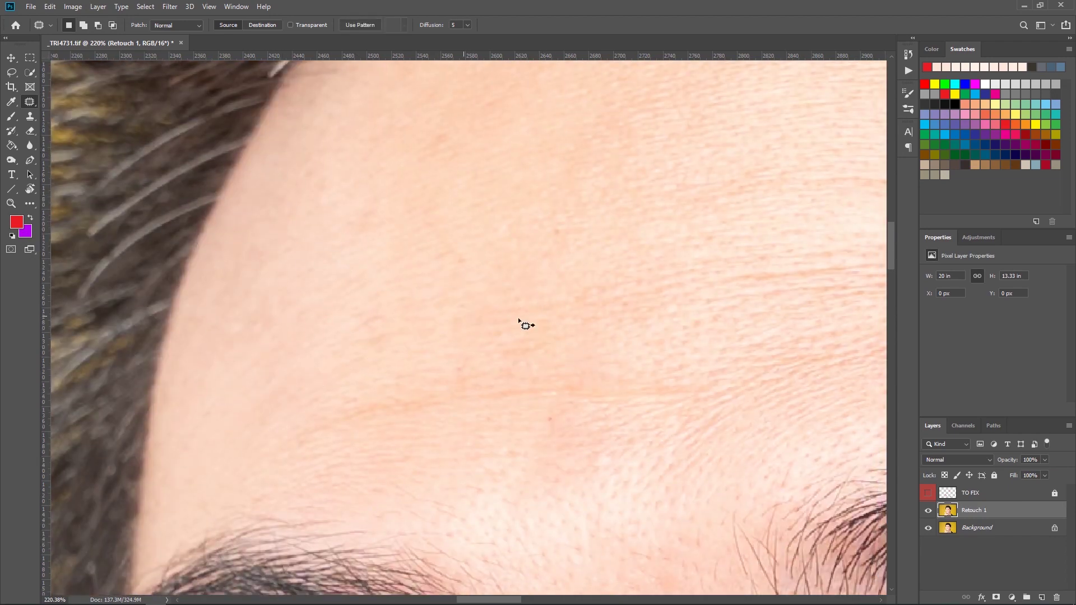
Step: Patch the red crease lines and spots on the forehead above the ear-side eyebrow
scroll(424, 300, right, 5)
scroll(628, 306, right, 2)
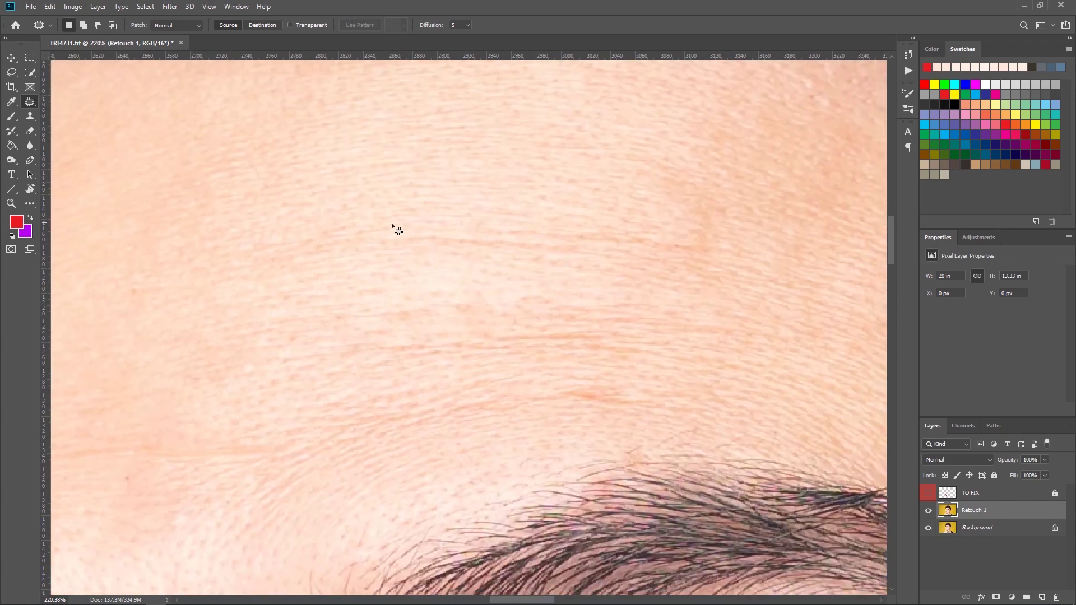
mouse_move(396, 228)
mouse_down()
mouse_move(418, 257)
mouse_move(697, 259)
mouse_up()
drag(618, 240, 617, 203)
mouse_move(670, 304)
mouse_down()
mouse_move(667, 315)
mouse_move(644, 277)
mouse_up()
mouse_move(481, 297)
mouse_down()
mouse_move(491, 321)
mouse_move(537, 323)
mouse_up()
mouse_move(708, 312)
mouse_down()
mouse_move(642, 323)
mouse_move(703, 337)
mouse_up()
drag(642, 356, 703, 393)
mouse_move(694, 312)
mouse_down()
mouse_move(620, 313)
mouse_move(693, 323)
mouse_up()
drag(672, 359, 755, 272)
mouse_move(710, 306)
mouse_down()
mouse_move(557, 312)
mouse_move(476, 378)
mouse_up()
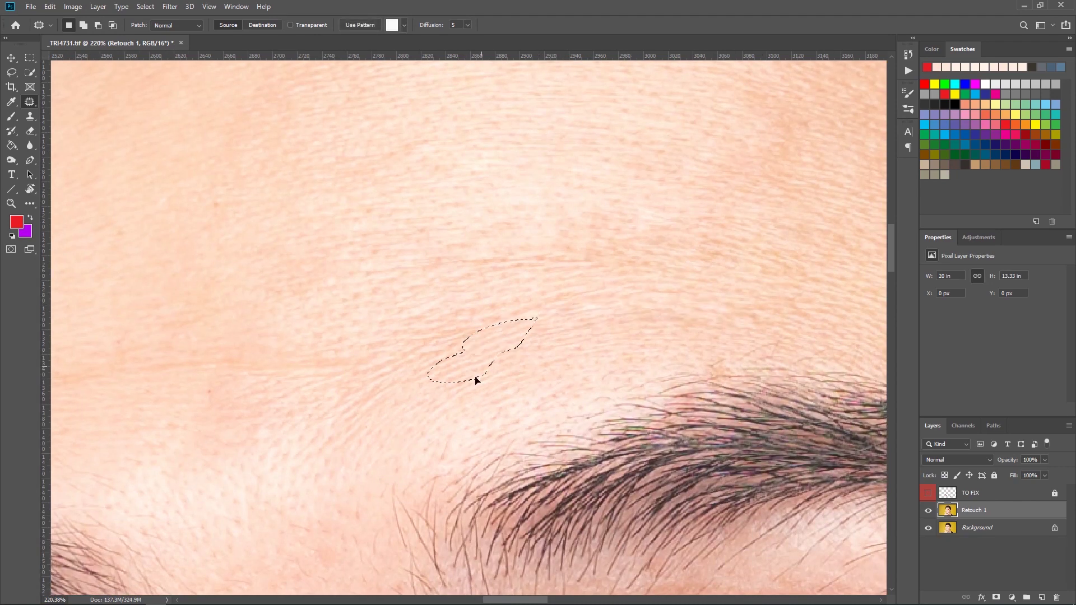
Step: Patch the horizontal wrinkle running across the middle of the forehead
scroll(476, 378, left, 3)
drag(629, 293, 465, 304)
mouse_move(359, 307)
mouse_down()
mouse_move(296, 313)
mouse_move(334, 334)
mouse_up()
drag(323, 320, 363, 236)
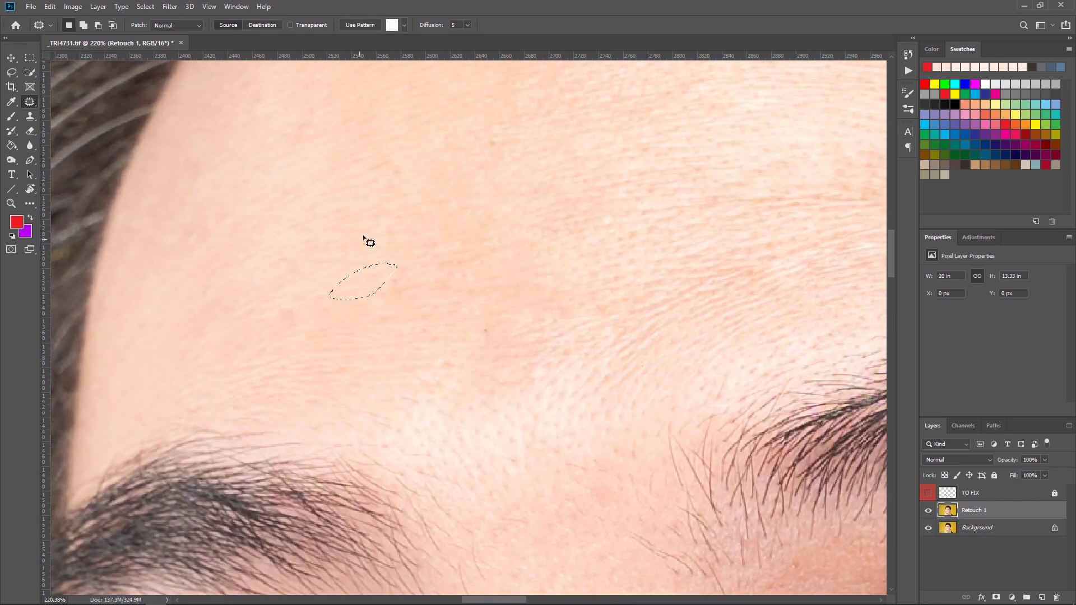
drag(460, 279, 443, 308)
Step: Patch the deep crease under the ear-side eye, drawing narrow selections along the fold
key(z)
drag(515, 315, 538, 266)
mouse_move(586, 342)
mouse_down()
mouse_move(491, 352)
mouse_move(515, 321)
mouse_move(690, 235)
mouse_up()
key(j)
drag(607, 264, 689, 300)
key(ctrl+d)
drag(572, 289, 621, 318)
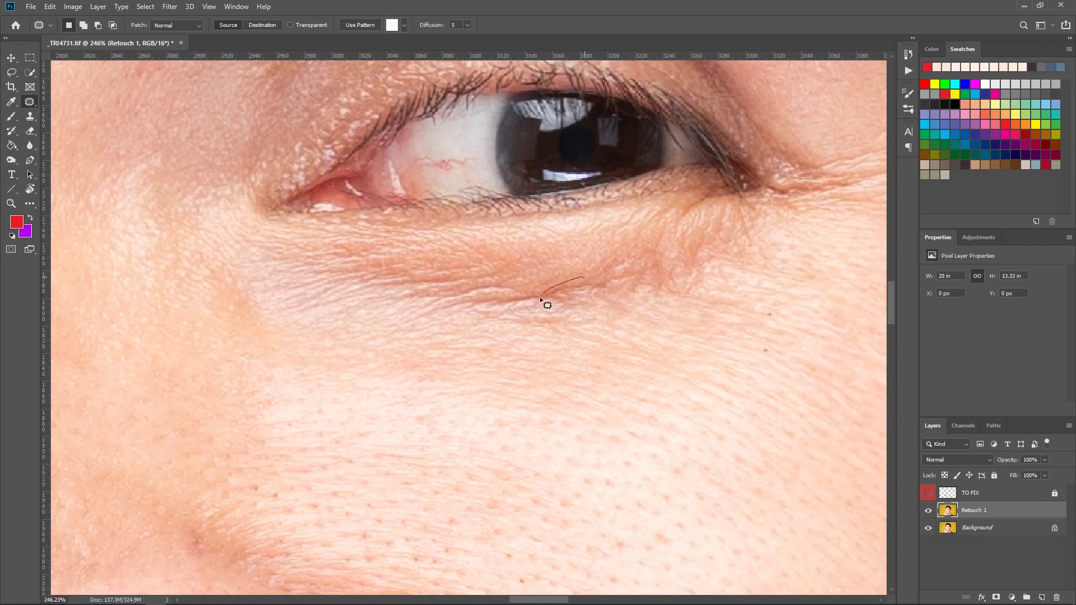
drag(540, 297, 516, 296)
key(ctrl+d)
Step: Patch the fine lines under the inner half of the same eye with skin from the cheek
mouse_move(489, 292)
mouse_down()
mouse_move(491, 274)
mouse_move(467, 279)
mouse_up()
drag(453, 278, 316, 294)
mouse_move(457, 303)
mouse_down()
mouse_move(528, 281)
mouse_move(527, 315)
mouse_up()
mouse_move(582, 321)
mouse_down()
mouse_move(559, 317)
mouse_move(585, 315)
mouse_up()
drag(524, 326, 504, 325)
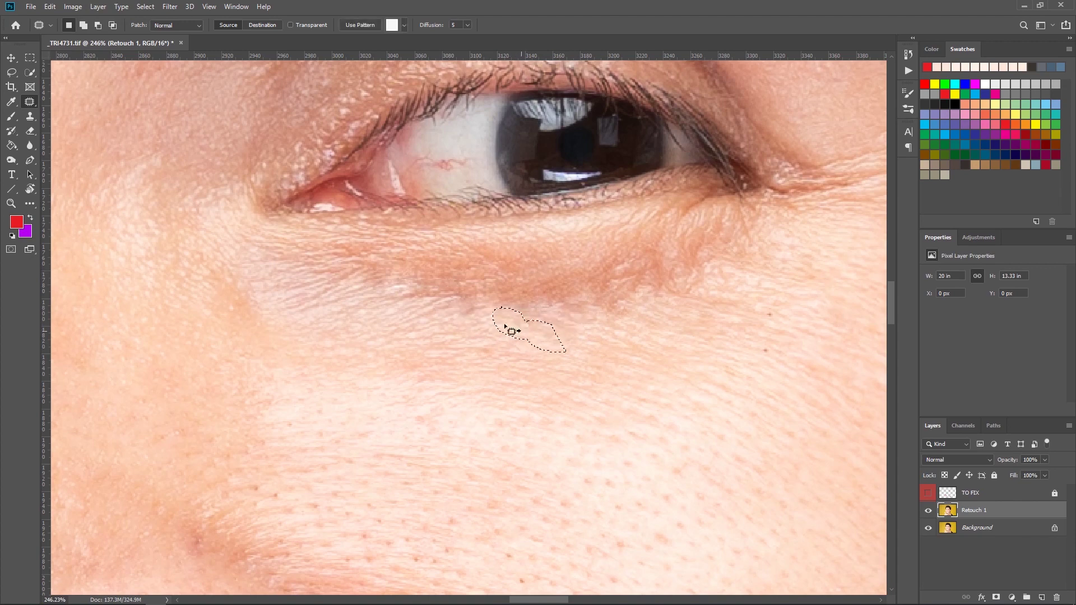
key(ctrl+d)
Step: Patch the remaining small marks and fine lines on the skin around that eye and the upper cheek
drag(695, 269, 534, 358)
mouse_move(621, 397)
mouse_down()
mouse_move(625, 419)
mouse_move(624, 401)
mouse_up()
drag(611, 406, 631, 429)
key(ctrl+d)
drag(627, 289, 460, 283)
drag(376, 331, 466, 287)
mouse_move(454, 257)
mouse_down()
mouse_move(449, 288)
mouse_move(455, 259)
mouse_up()
drag(431, 273, 448, 252)
key(ctrl+d)
Step: Patch the wrinkles and shadows beneath the other eye
mouse_move(324, 194)
mouse_down()
mouse_move(302, 245)
mouse_move(324, 197)
mouse_up()
drag(479, 285, 475, 290)
drag(392, 308, 408, 343)
drag(437, 300, 465, 302)
drag(496, 283, 502, 325)
drag(593, 254, 586, 257)
drag(530, 271, 536, 289)
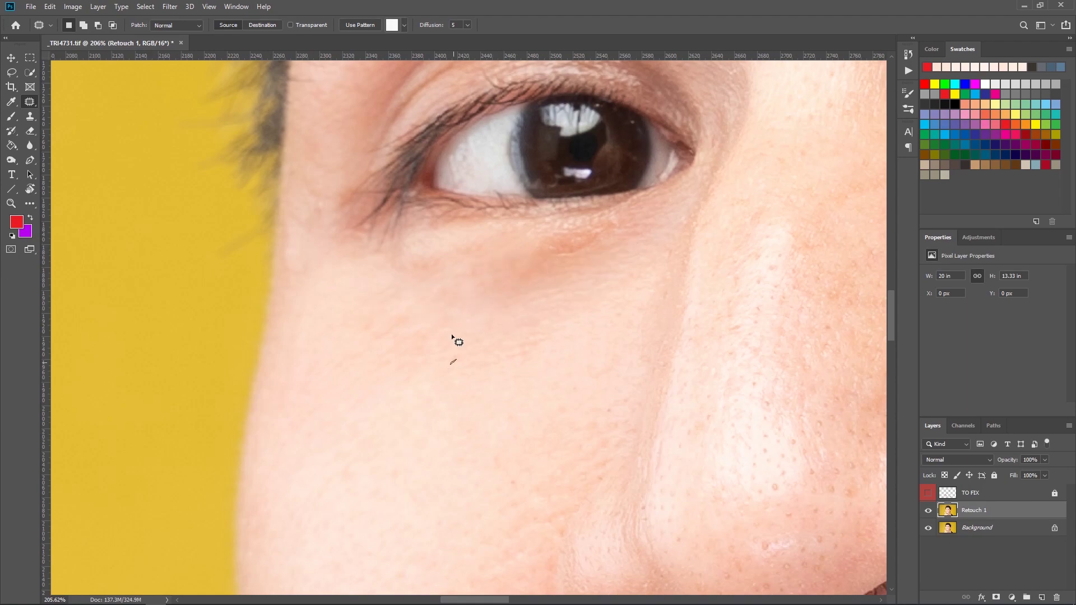
Step: Use the Spot Healing Brush to remove the stray hairs between the ear-side eyebrow and its eyelid
drag(762, 185, 269, 505)
key(shift+j)
mouse_move(819, 219)
mouse_down()
mouse_move(398, 334)
mouse_move(281, 426)
mouse_up()
mouse_move(541, 201)
mouse_down()
mouse_move(586, 465)
mouse_move(558, 247)
mouse_up()
mouse_move(471, 323)
mouse_down()
mouse_move(487, 386)
mouse_move(524, 446)
mouse_move(636, 278)
mouse_up()
drag(387, 265, 405, 255)
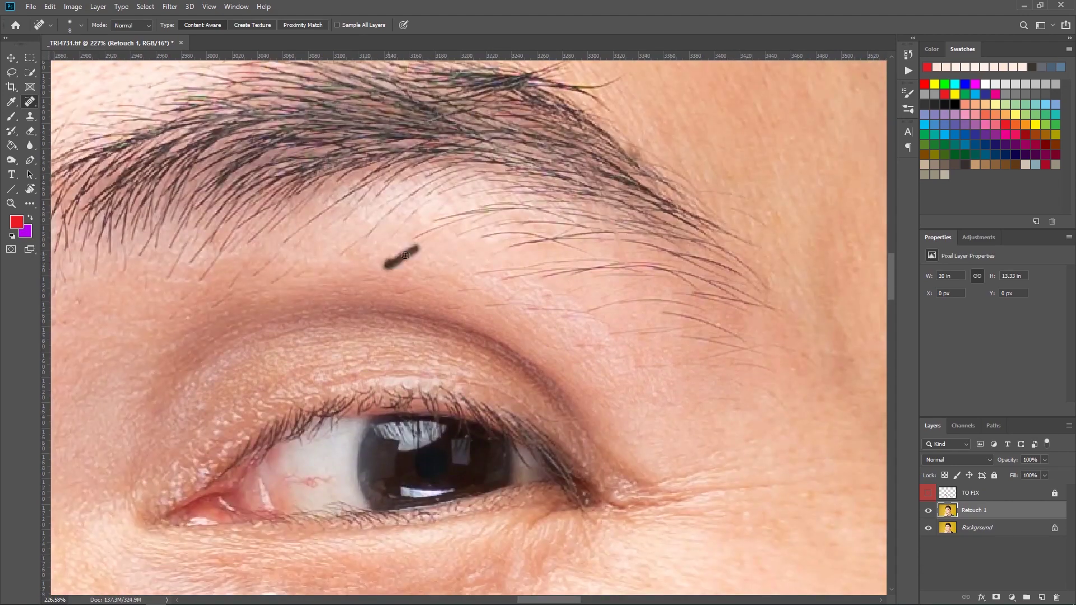
scroll(402, 297, left, 5)
scroll(561, 250, right, 5)
drag(561, 250, 492, 261)
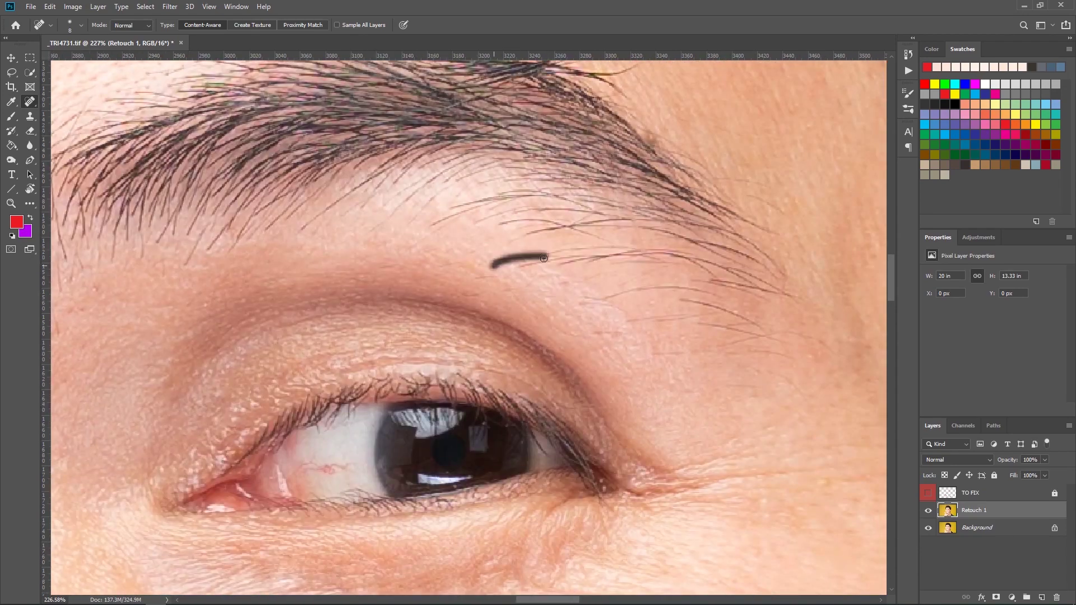
drag(619, 325, 676, 317)
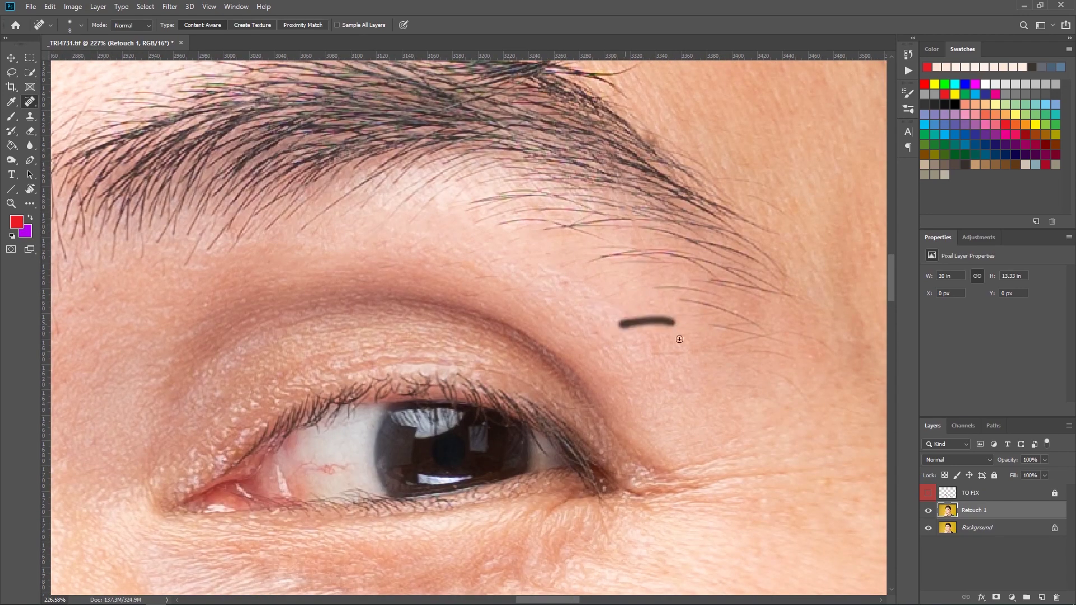
Step: Remove the stray hairs just above the ear-side eyebrow with the Spot Healing Brush
scroll(291, 296, left, 10)
scroll(557, 281, up, 5)
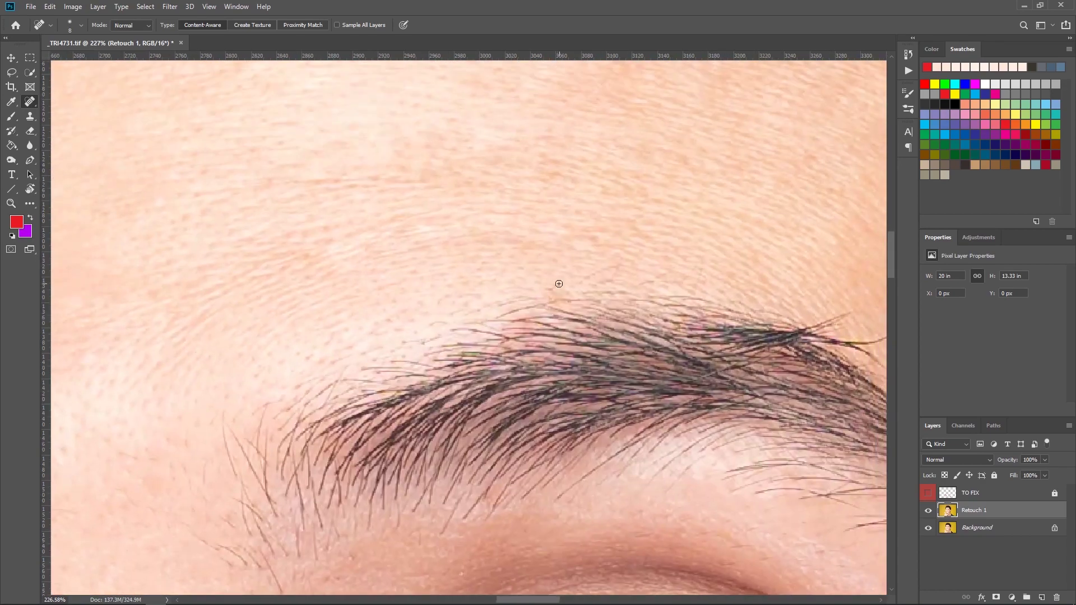
scroll(528, 293, left, 2)
click(529, 293)
Step: Heal the stray hairs below the other eyebrow and above its eyelid
scroll(560, 317, down, 5)
scroll(560, 317, left, 7)
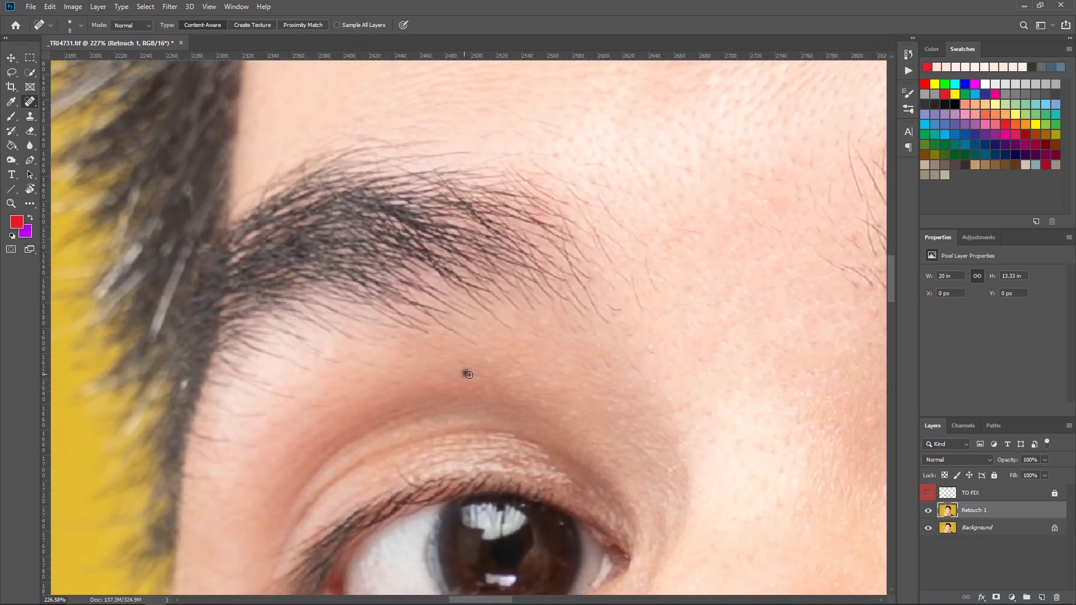
drag(311, 355, 328, 367)
drag(256, 382, 385, 329)
drag(356, 368, 405, 385)
drag(409, 473, 624, 315)
mouse_move(583, 285)
mouse_down()
mouse_move(457, 486)
mouse_move(481, 283)
mouse_move(509, 327)
mouse_move(480, 341)
mouse_move(532, 331)
mouse_up()
Step: Compare Retouch 1 with the original image and look through the available healing tools
click(928, 511)
click(929, 511)
click(30, 102)
click(70, 134)
click(30, 102)
click(70, 124)
drag(694, 269, 594, 334)
mouse_move(448, 337)
mouse_down()
mouse_move(571, 308)
mouse_move(452, 246)
mouse_up()
click(29, 58)
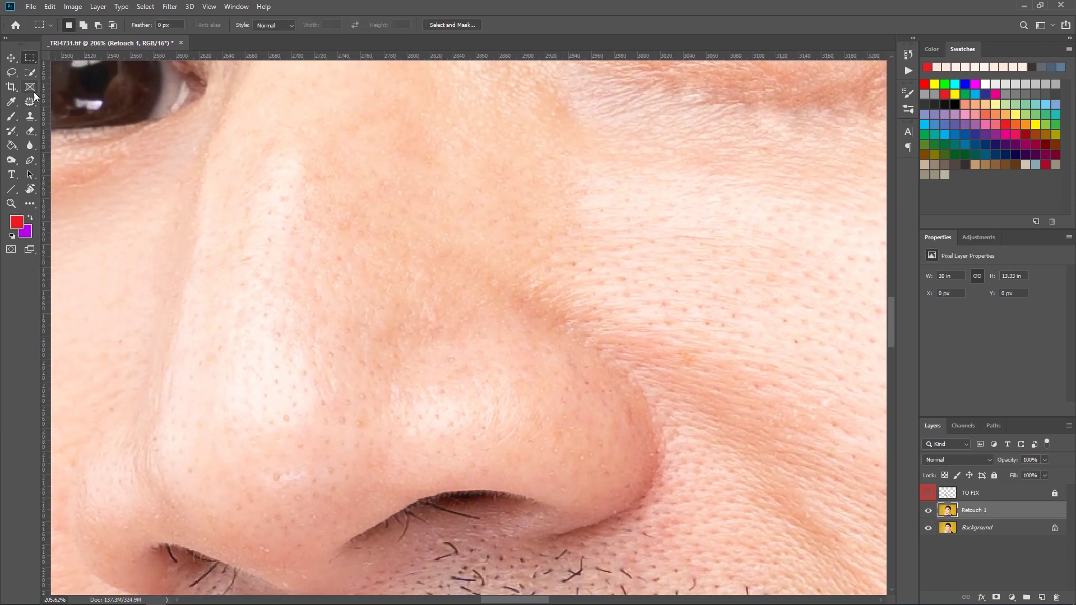
Step: Use the Spot Healing Brush to remove the dark pores on the tip and far side of the nose
click(30, 102)
click(70, 104)
scroll(337, 261, up, 3)
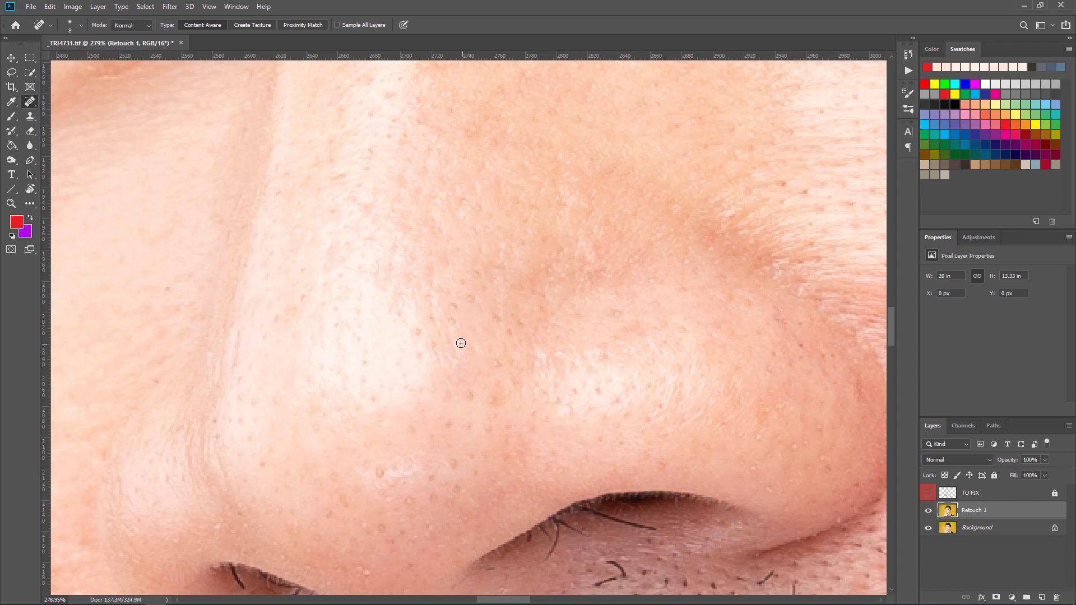
drag(301, 287, 380, 194)
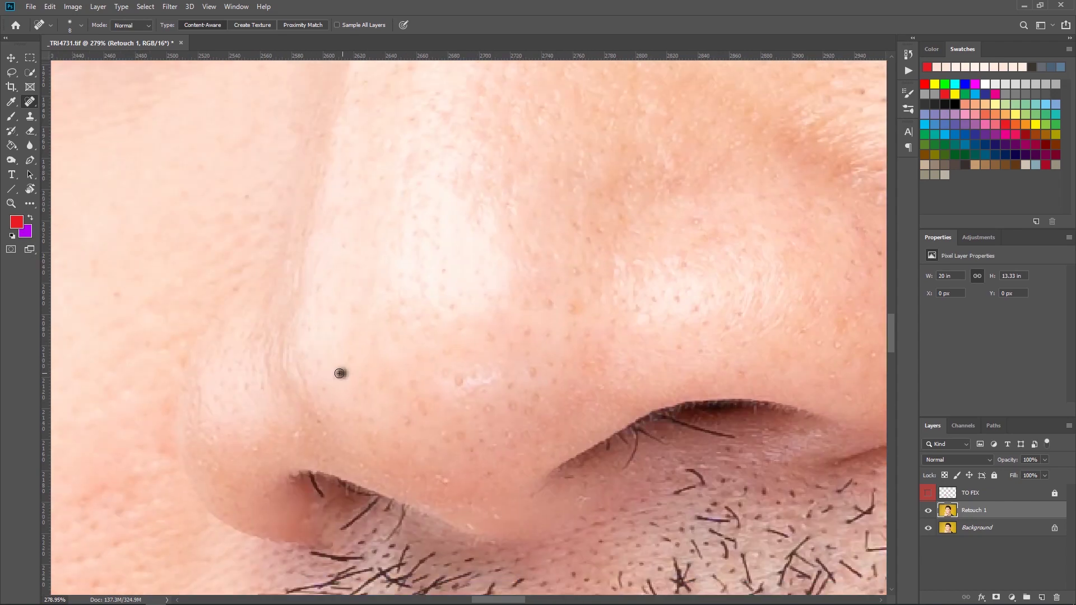
mouse_move(395, 386)
mouse_down()
mouse_move(255, 324)
mouse_move(561, 370)
mouse_up()
drag(410, 442, 416, 451)
drag(644, 325, 269, 358)
Step: Heal the pores and small spots around the near nostril wing and the highlight above it
click(512, 343)
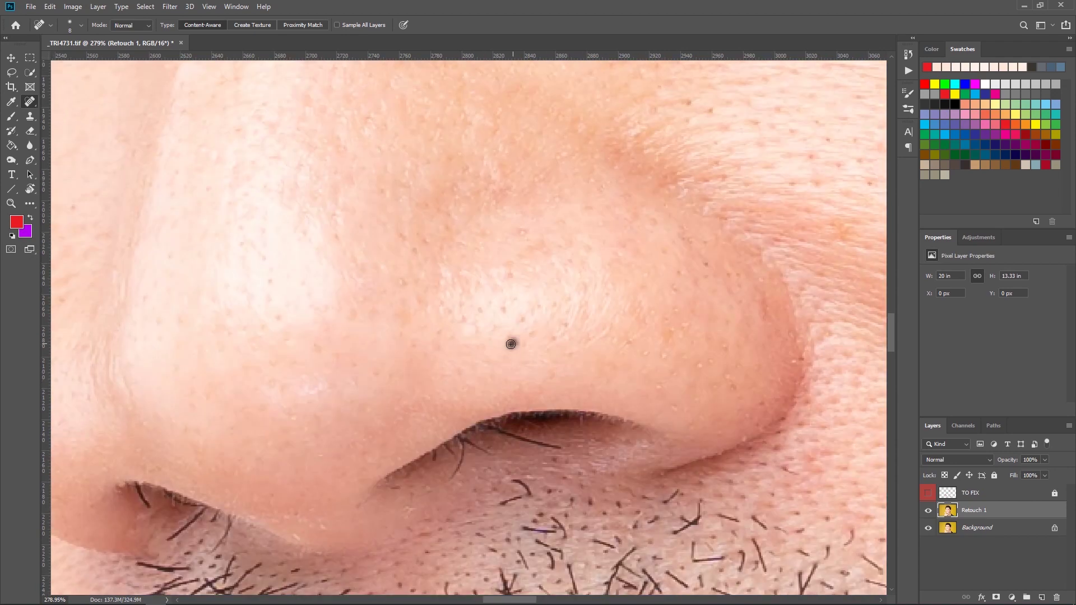
drag(503, 303, 498, 318)
drag(422, 273, 415, 279)
click(664, 387)
drag(752, 371, 759, 397)
drag(690, 273, 632, 355)
drag(624, 311, 637, 329)
drag(511, 404, 497, 427)
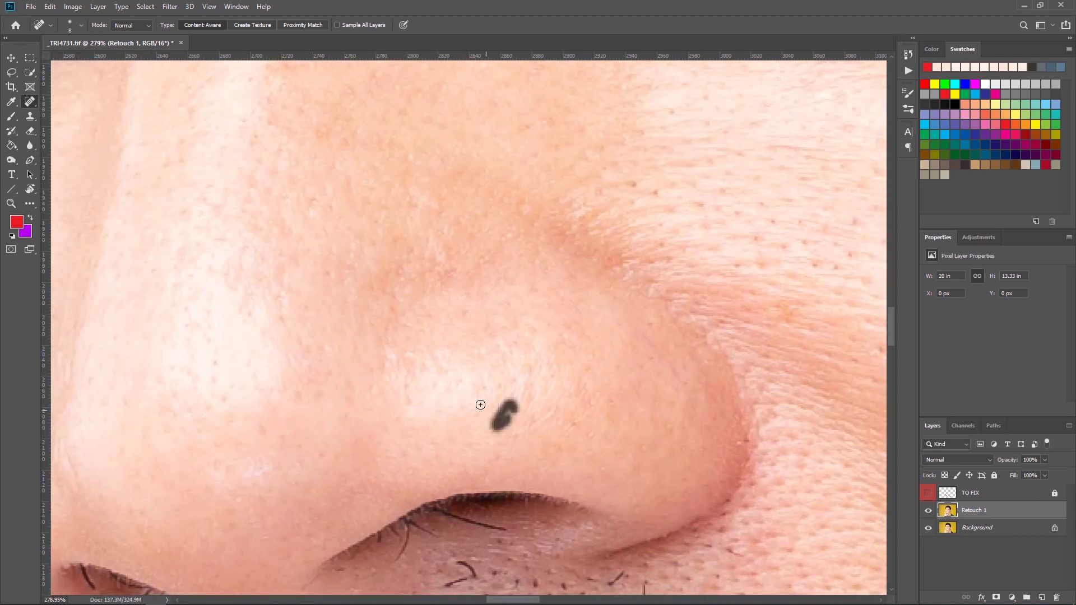
Step: Heal the remaining pores along the nose and up its bridge between the eyes
drag(347, 328, 563, 393)
drag(334, 394, 329, 409)
drag(436, 224, 399, 329)
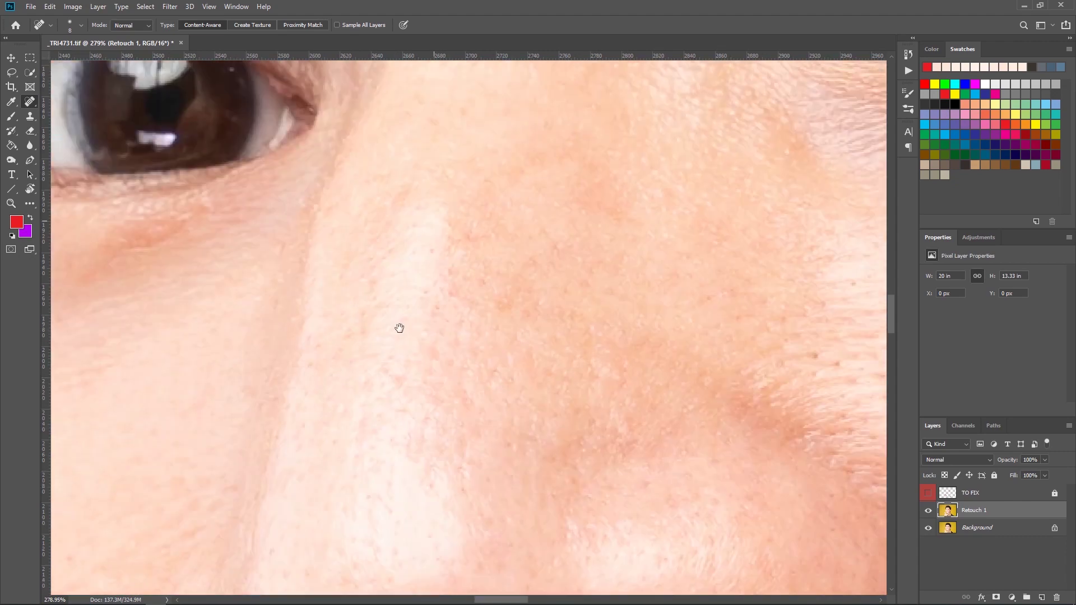
drag(807, 341, 465, 250)
drag(474, 262, 487, 258)
drag(691, 330, 562, 253)
click(373, 263)
Step: Heal the small spots and flakes on the cheek beside the nose
drag(660, 270, 412, 314)
mouse_move(503, 370)
mouse_down()
mouse_move(512, 368)
mouse_move(422, 262)
mouse_up()
mouse_move(376, 381)
mouse_down()
mouse_move(398, 381)
mouse_move(436, 296)
mouse_up()
drag(470, 324, 493, 326)
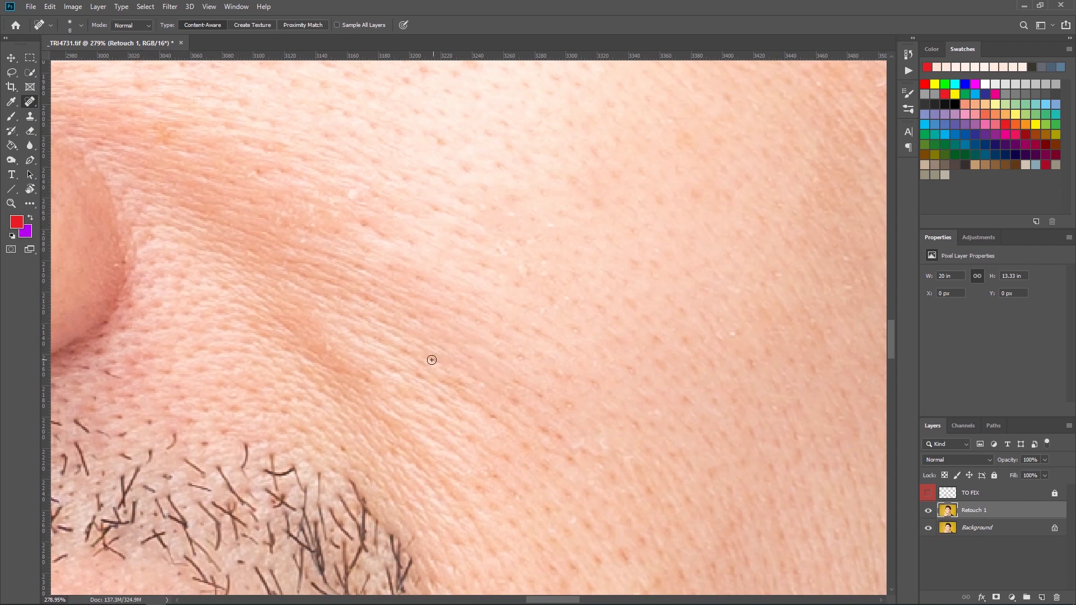
drag(431, 360, 431, 301)
drag(619, 400, 433, 316)
click(433, 314)
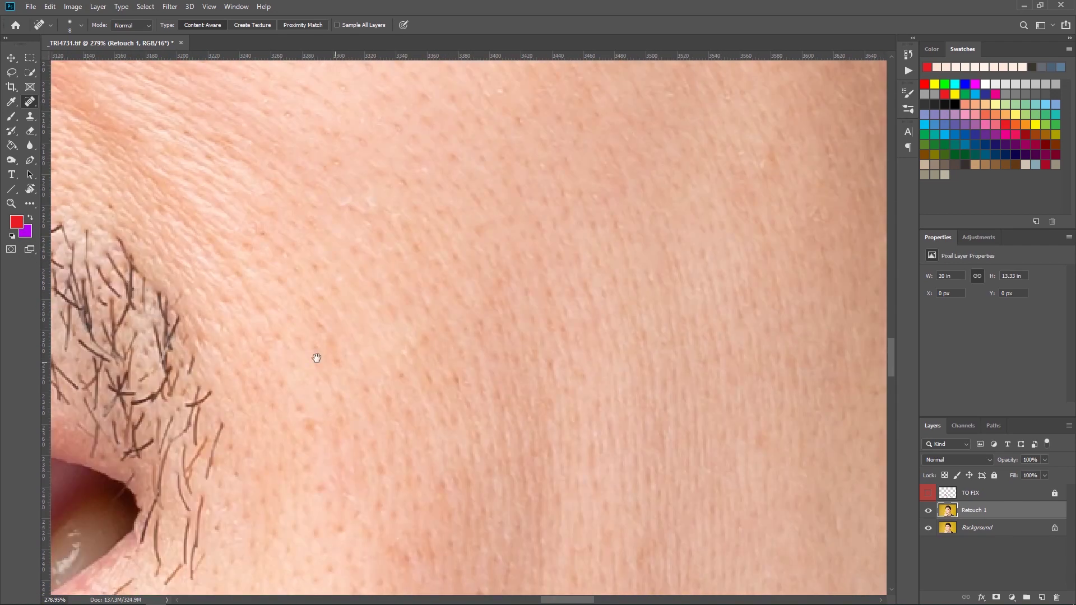
Step: Heal the spots on the lower cheek and around the corner of the mouth
drag(317, 357, 541, 285)
drag(527, 471, 561, 296)
drag(437, 437, 534, 233)
click(531, 231)
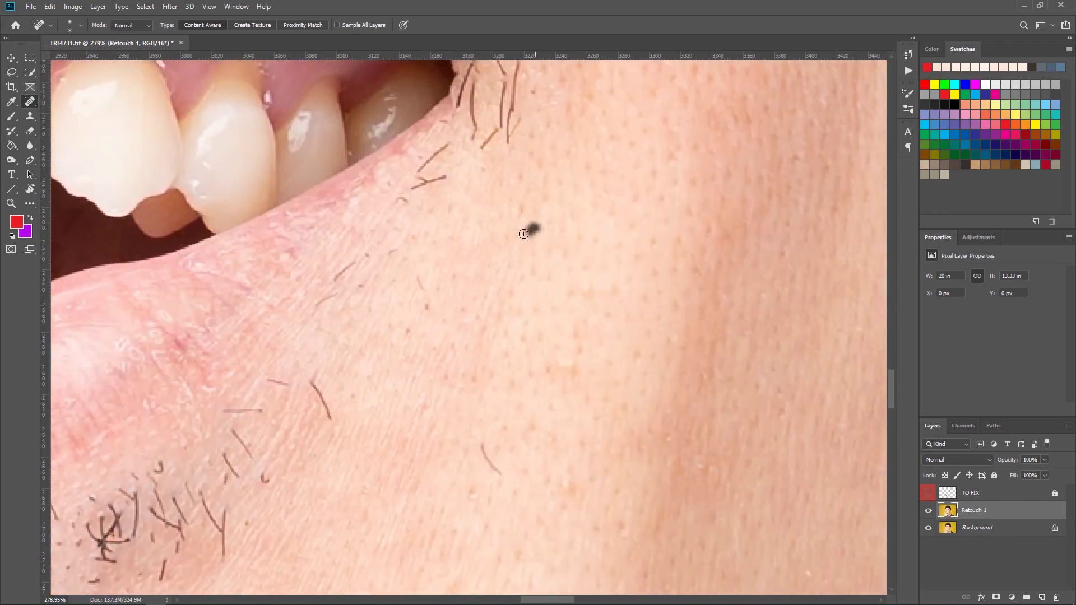
drag(538, 85, 511, 224)
drag(514, 213, 507, 241)
drag(524, 493, 475, 378)
drag(476, 389, 469, 399)
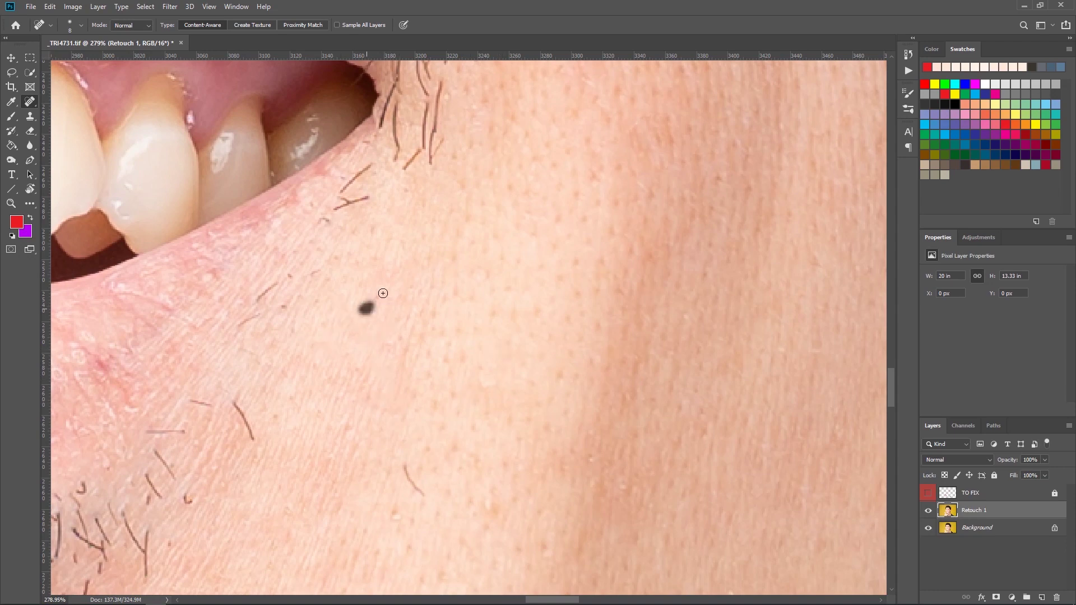
Step: Heal the scattered spots on the side of the cheek and above the smile line
drag(829, 243, 708, 329)
drag(707, 328, 710, 312)
drag(825, 302, 838, 280)
drag(566, 84, 653, 355)
click(572, 335)
click(528, 260)
drag(496, 135, 509, 303)
drag(509, 303, 521, 303)
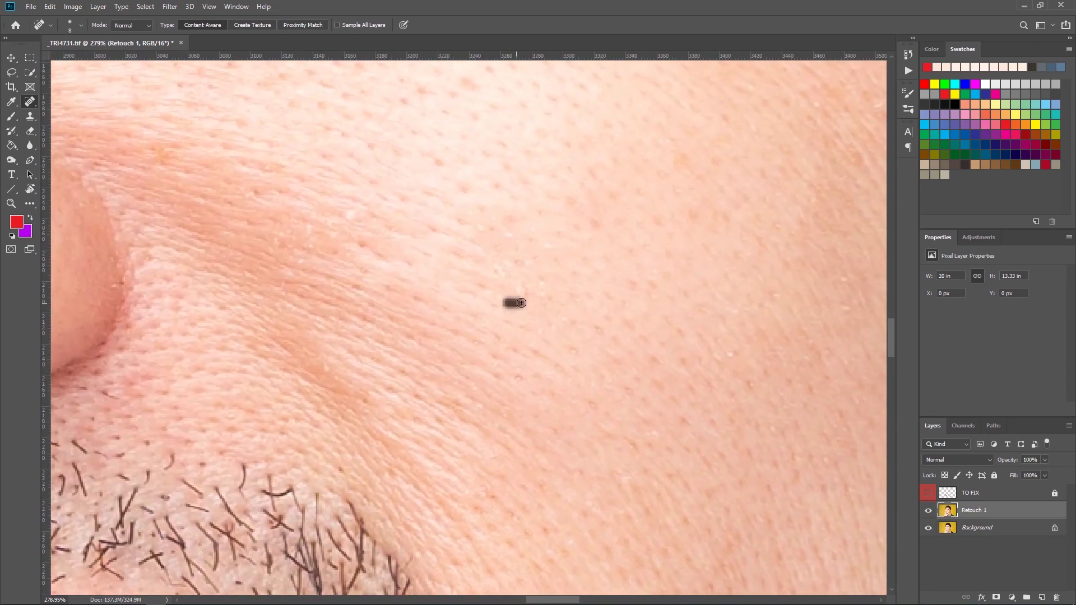
Step: Heal the enlarged pores and orange spots on the upper cheek below the eye
drag(548, 250, 673, 319)
click(675, 314)
drag(402, 260, 533, 288)
click(534, 288)
drag(728, 194, 535, 333)
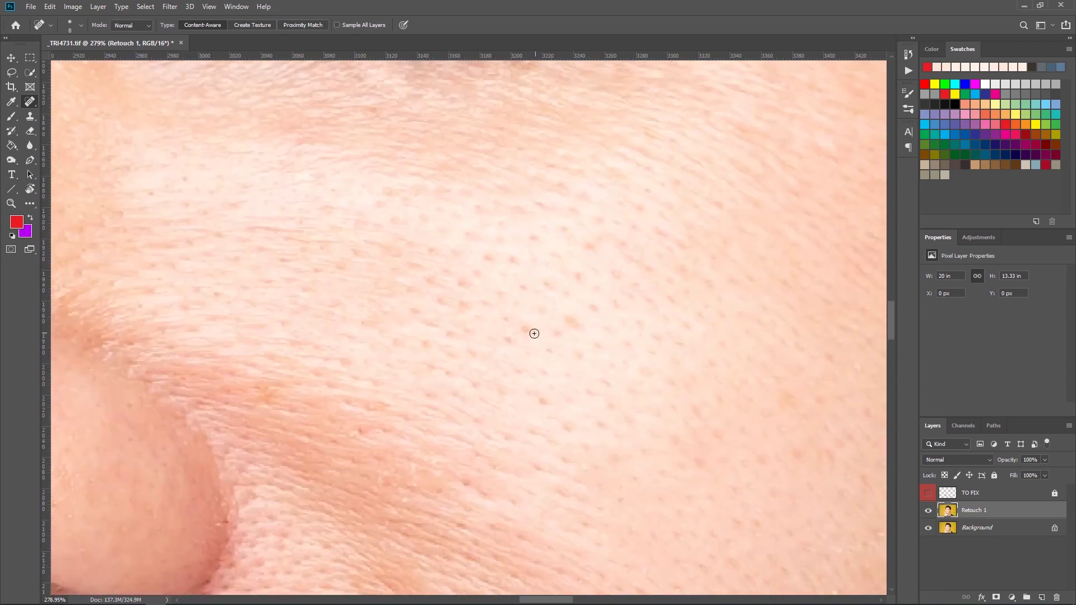
click(460, 281)
drag(227, 278, 442, 305)
mouse_move(781, 353)
mouse_down()
mouse_move(553, 344)
mouse_move(499, 330)
mouse_up()
Step: Compare the healed face on Retouch 1 with the original, then fit the whole portrait in view
key(z)
drag(774, 291, 620, 317)
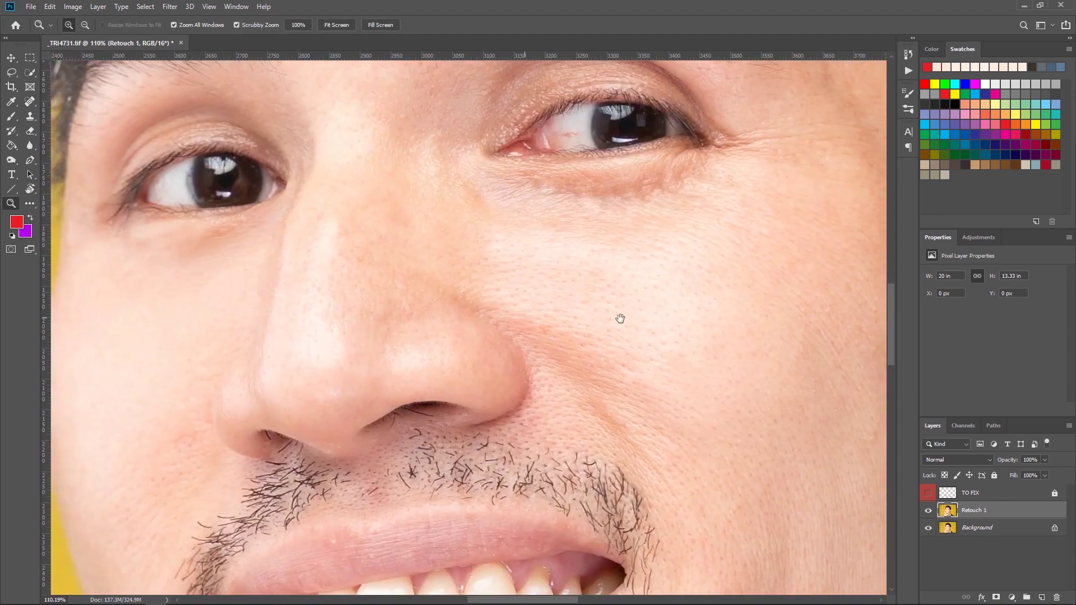
click(929, 511)
click(929, 512)
key(ctrl+0)
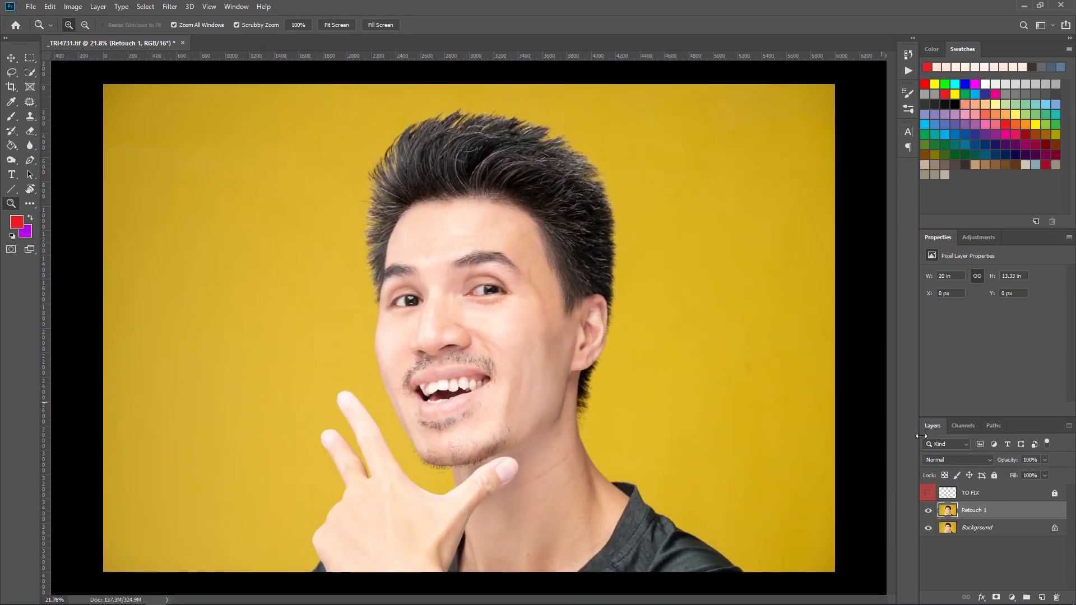
Step: Check the marked problem areas by showing and hiding the TO FIX layer
click(928, 494)
click(929, 493)
click(929, 494)
click(928, 494)
click(929, 495)
click(930, 496)
Step: Patch the reddish crease and blemishes on the neck beside the thumb using the Patch tool
scroll(561, 508, up, 6)
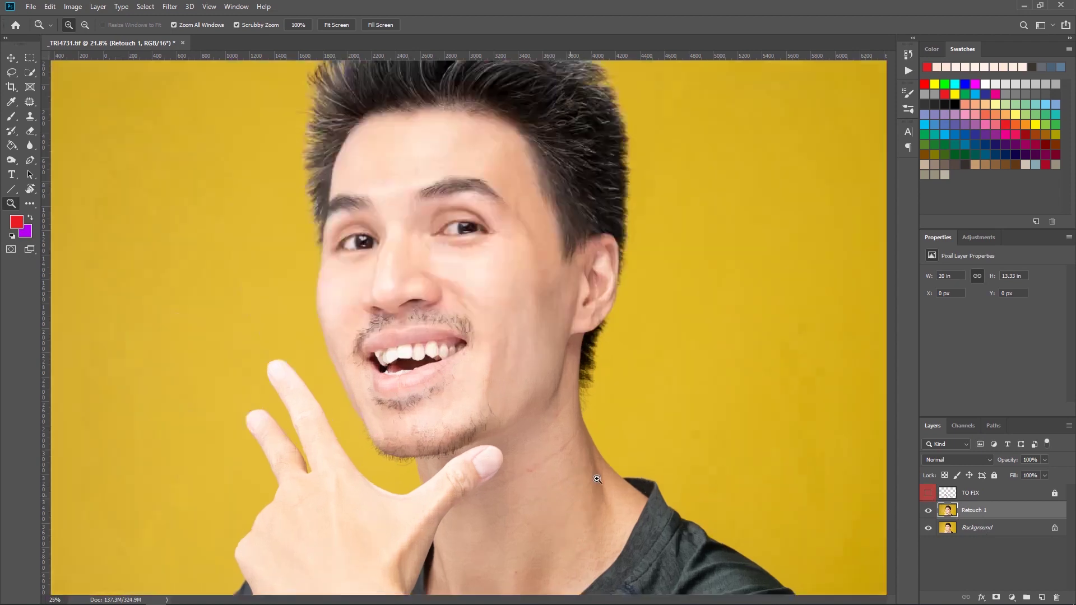
key(j)
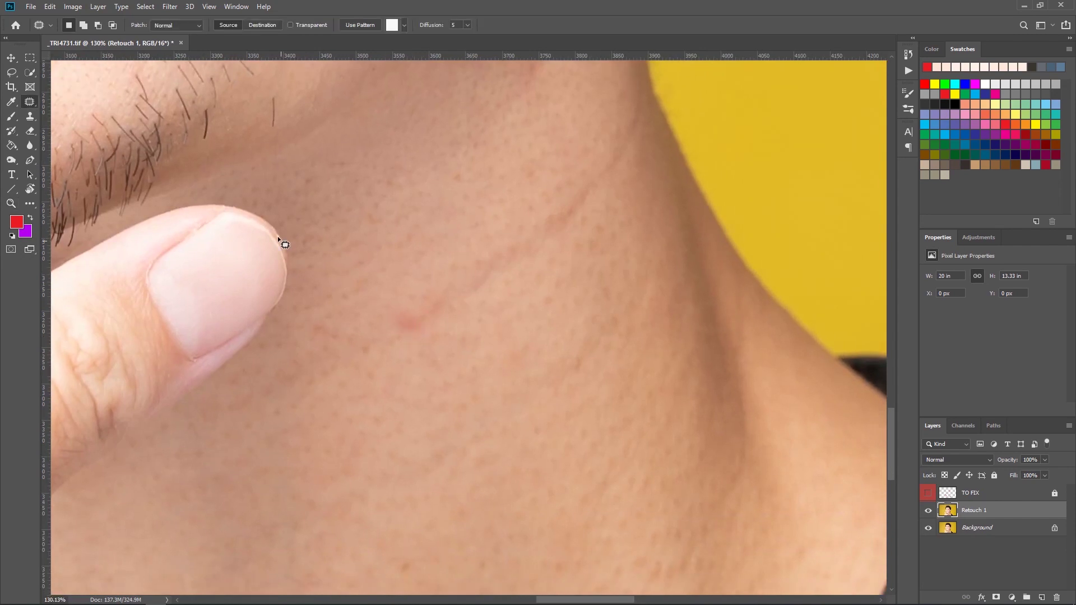
scroll(513, 387, up, 3)
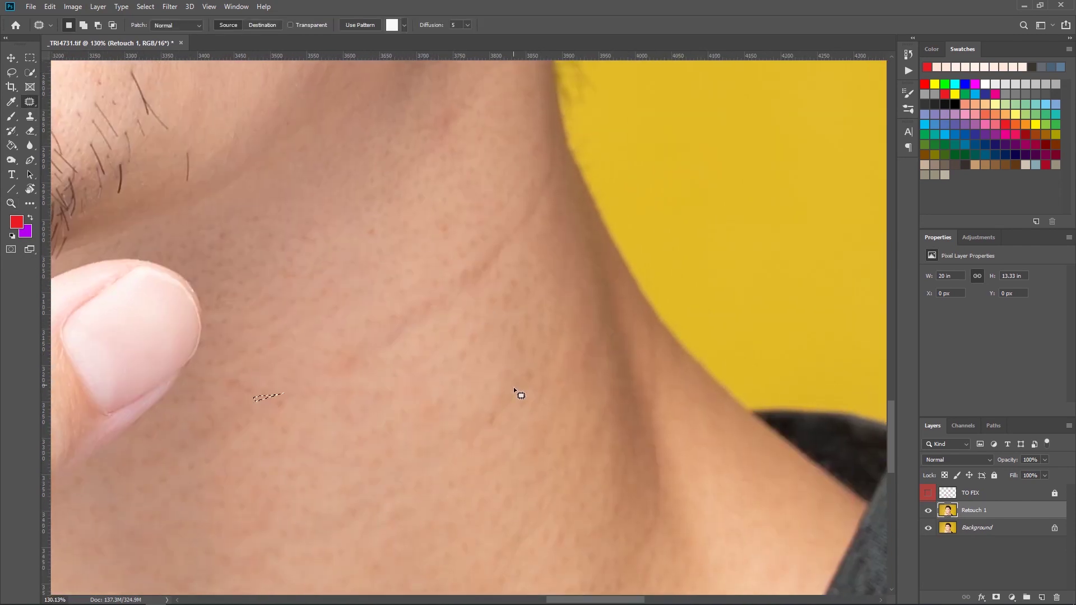
drag(506, 227, 506, 275)
mouse_move(575, 351)
mouse_down()
mouse_move(592, 373)
mouse_move(632, 285)
mouse_up()
drag(692, 364, 699, 403)
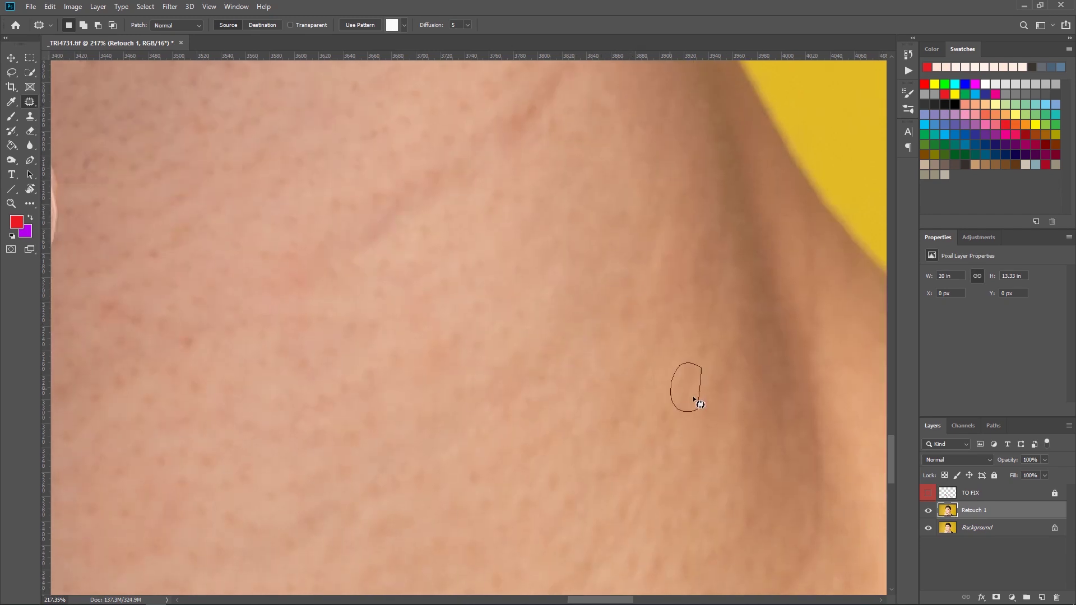
Step: Patch the red spots and uneven skin texture across the lower neck toward the shoulder
drag(639, 353, 639, 266)
drag(612, 339, 566, 348)
drag(638, 533, 640, 365)
mouse_move(692, 424)
mouse_down()
mouse_move(544, 351)
mouse_move(597, 330)
mouse_up()
mouse_move(572, 406)
mouse_down()
mouse_move(542, 416)
mouse_move(571, 406)
mouse_up()
drag(526, 387, 570, 251)
key(ctrl+d)
mouse_move(590, 207)
mouse_down()
mouse_move(560, 197)
mouse_move(590, 209)
mouse_up()
drag(561, 235, 561, 342)
mouse_move(521, 460)
mouse_down()
mouse_move(579, 300)
mouse_move(558, 439)
mouse_up()
Step: Patch the small spots on the neck skin directly around the thumbnail and below the jaw
mouse_move(329, 243)
mouse_down()
mouse_move(388, 208)
mouse_move(382, 264)
mouse_move(403, 428)
mouse_up()
mouse_move(405, 436)
mouse_down()
mouse_move(388, 434)
mouse_move(441, 458)
mouse_up()
drag(371, 461, 416, 393)
drag(440, 271, 418, 348)
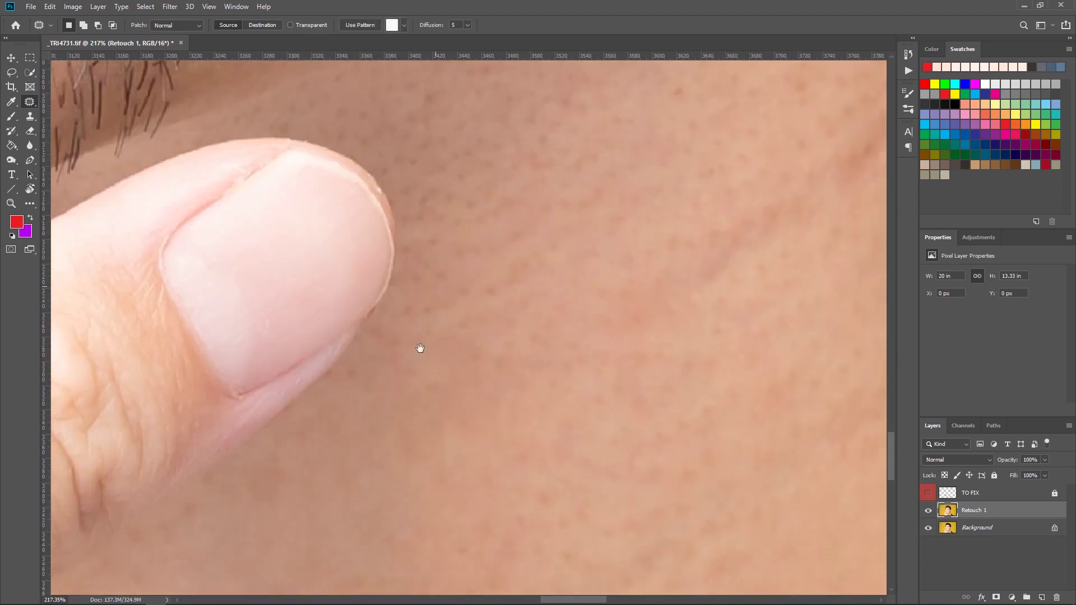
mouse_move(544, 243)
mouse_down()
mouse_move(536, 252)
mouse_move(563, 305)
mouse_up()
drag(527, 280, 635, 381)
drag(495, 184, 514, 349)
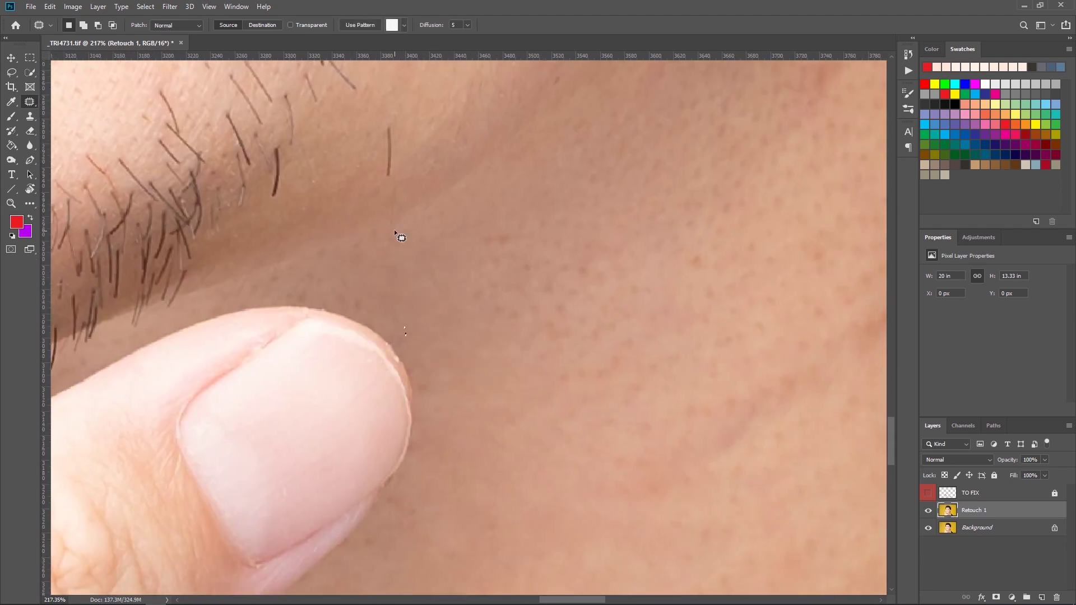
Step: Smooth the remaining diagonal neck crease and nearby spots with skin patches
mouse_move(568, 323)
mouse_down()
mouse_move(527, 291)
mouse_move(411, 258)
mouse_up()
drag(521, 385, 518, 388)
drag(505, 380, 484, 361)
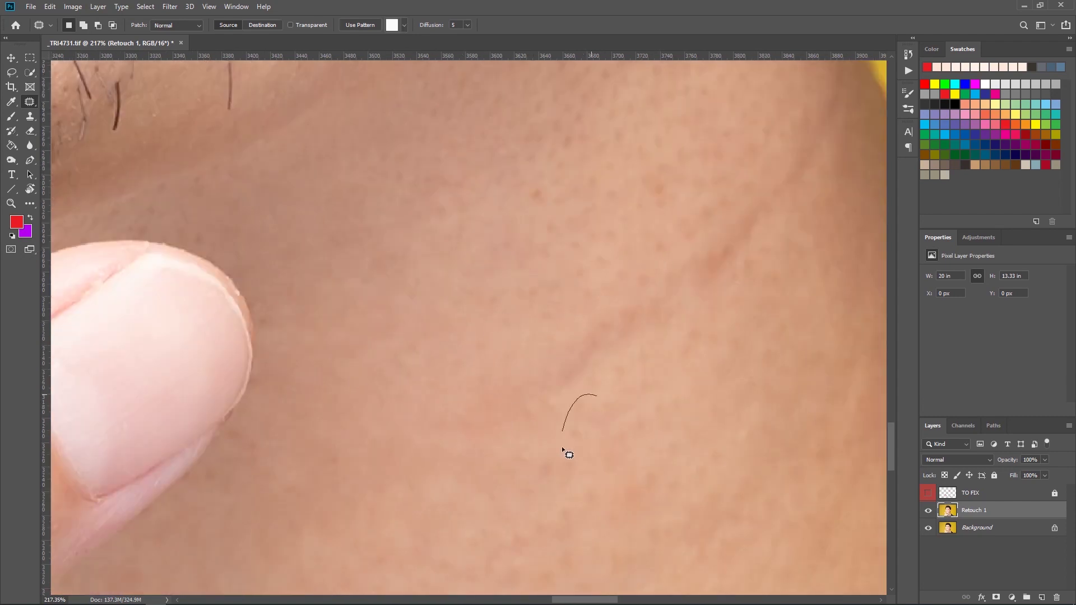
drag(563, 448, 597, 398)
drag(644, 236, 512, 395)
drag(658, 390, 640, 394)
Step: Check the retouched neck and face against the marked areas by showing and hiding the TO FIX layer
key(z)
drag(653, 448, 566, 449)
click(929, 493)
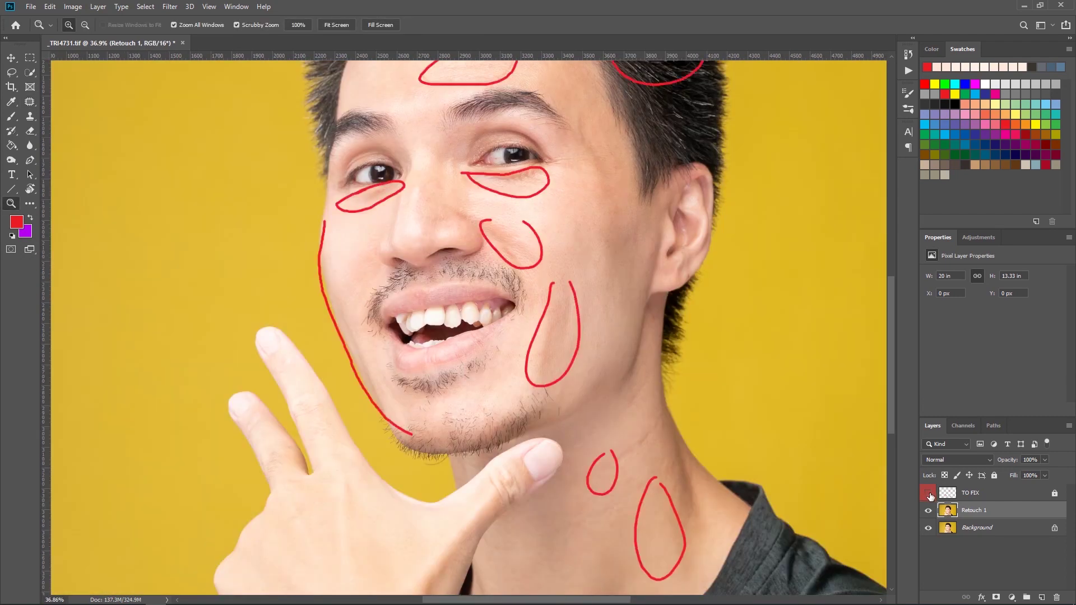
click(929, 494)
click(929, 495)
click(929, 494)
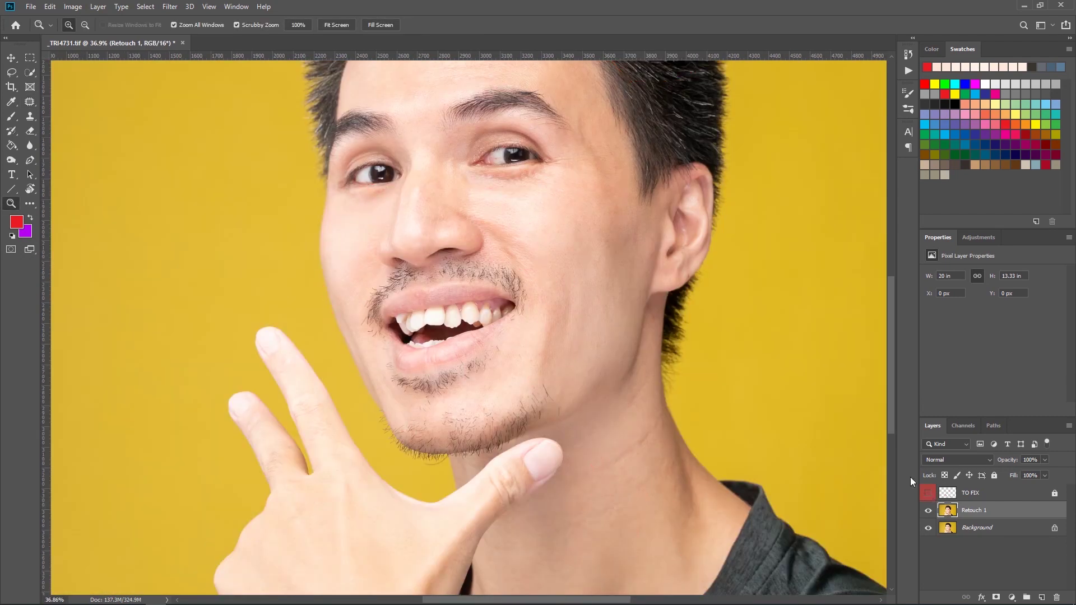
Step: Duplicate the Retouch 1 layer and name the copy Retouch 2 hair
drag(417, 272, 465, 277)
key(ctrl+j)
double_click(990, 511)
text(Retouch 2)
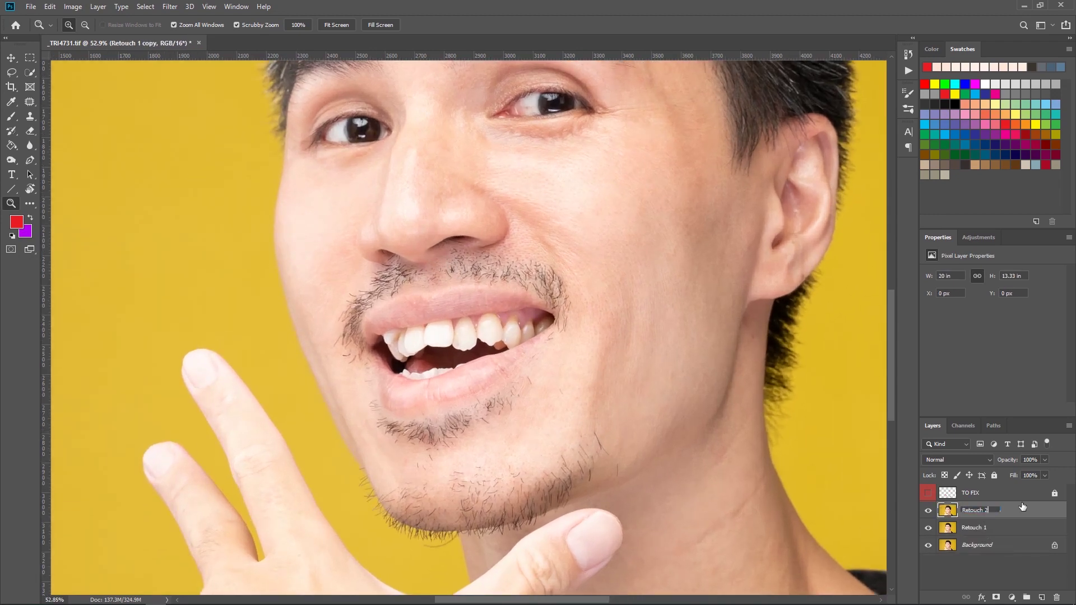
text( hair)
key(Return)
Step: Patch out the stray hairs on the cheek beside the corner of the mouth
mouse_move(343, 352)
mouse_down()
mouse_move(530, 351)
mouse_move(396, 353)
mouse_up()
key(j)
drag(347, 357, 339, 354)
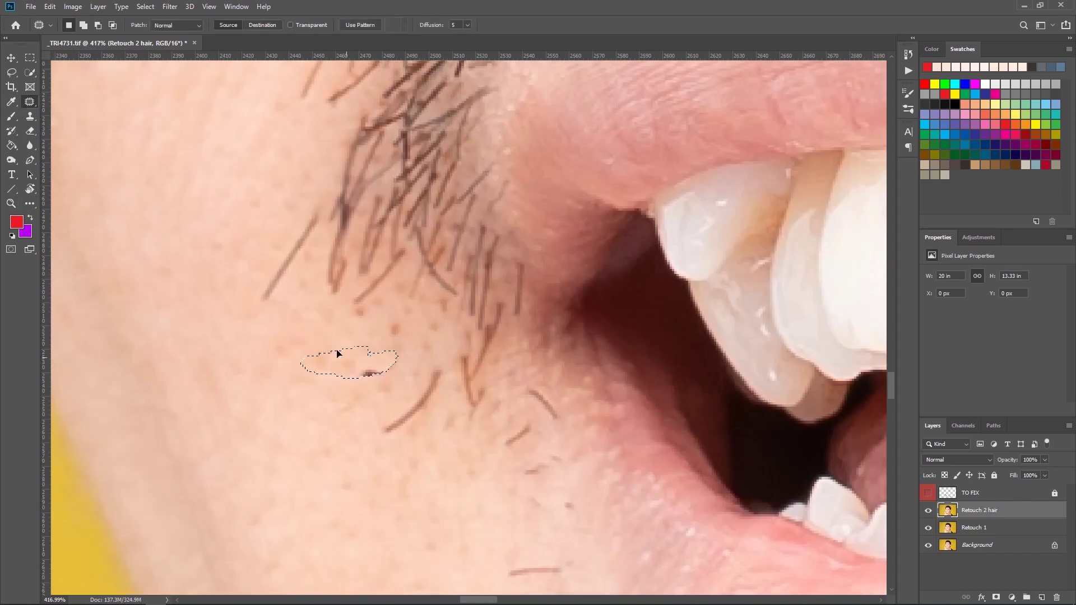
mouse_move(406, 393)
mouse_down()
mouse_move(372, 442)
mouse_move(412, 389)
mouse_up()
drag(396, 393, 355, 373)
drag(315, 205, 321, 213)
drag(292, 258, 278, 280)
drag(532, 364, 428, 257)
drag(429, 277, 440, 279)
drag(447, 287, 443, 263)
drag(428, 283, 429, 291)
Step: Patch the fine hairs below the mouth corner and the small dark spots beside it
scroll(463, 450, down, 4)
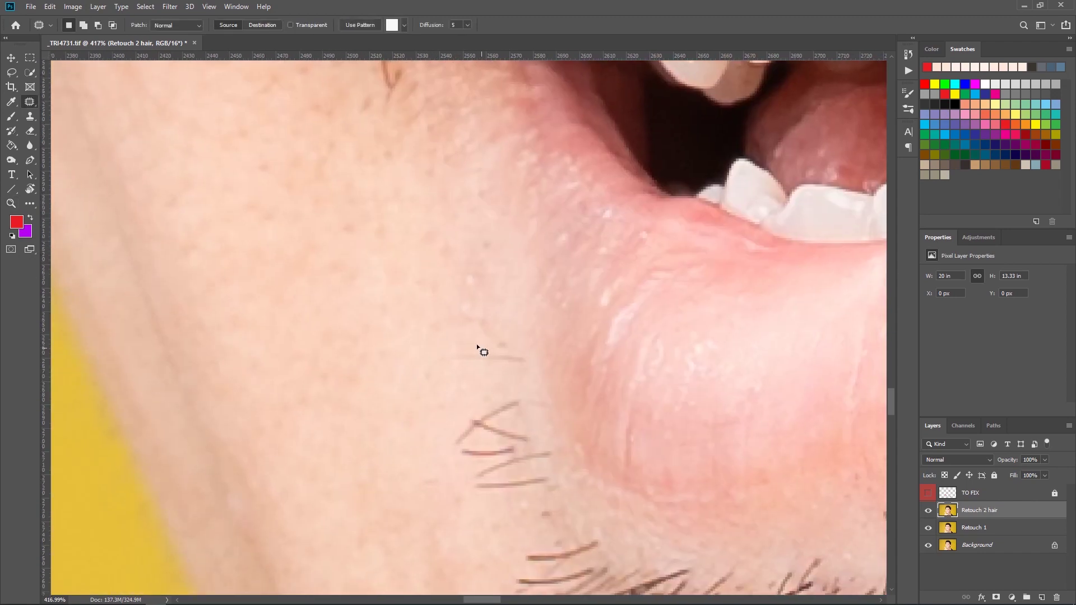
drag(514, 365, 496, 369)
scroll(334, 257, up, 5)
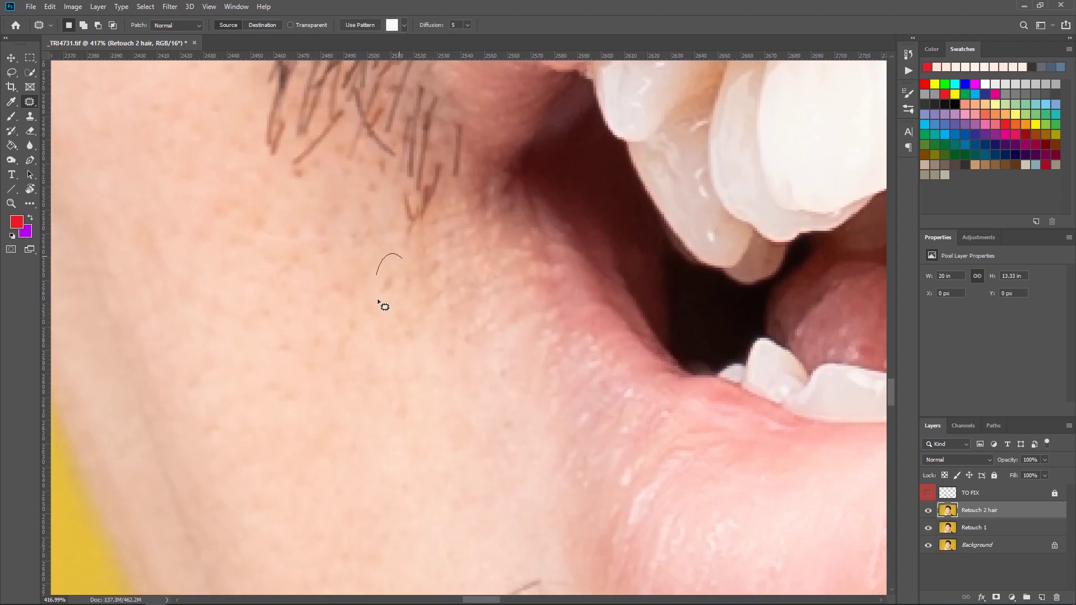
drag(377, 301, 399, 289)
scroll(311, 366, up, 6)
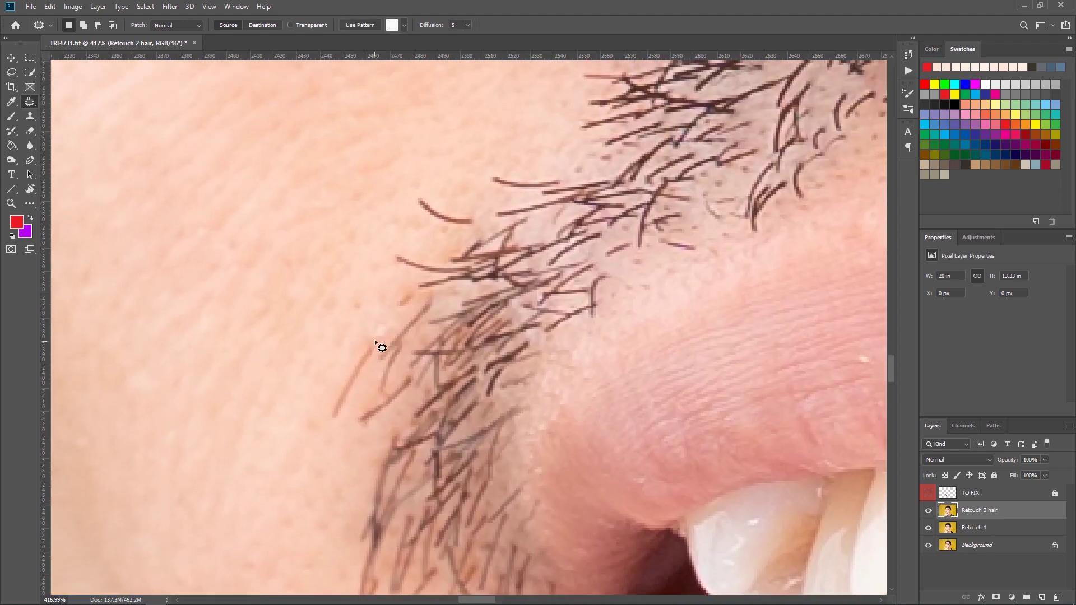
Step: Patch out the isolated hairs along the moustache's outer edge, from the cheek up to the nostril
scroll(372, 371, up, 3)
scroll(380, 319, right, 3)
scroll(449, 283, up, 5)
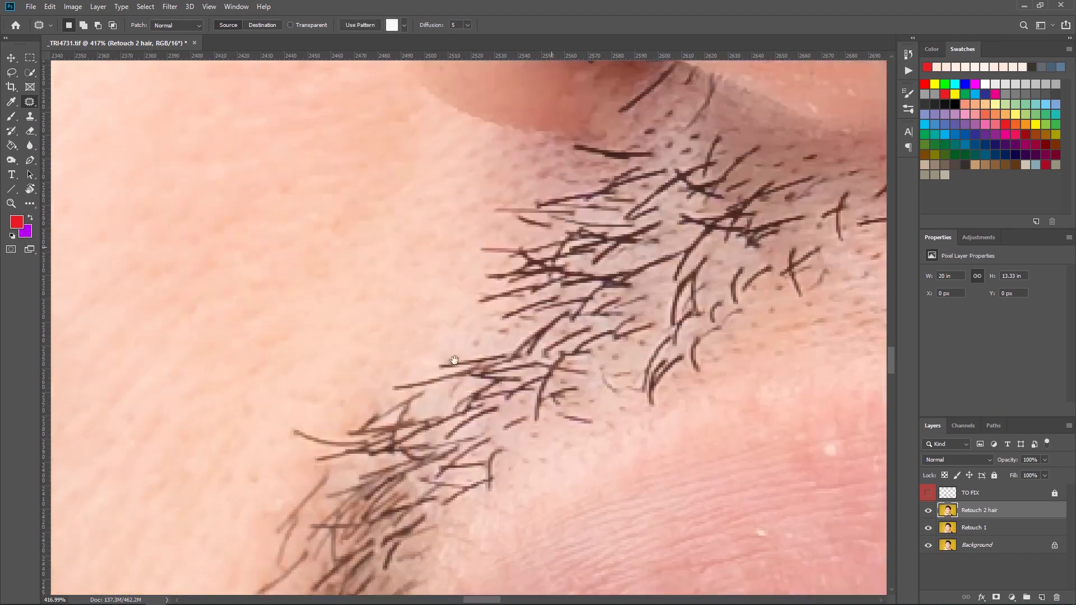
drag(415, 365, 435, 312)
key(ctrl+d)
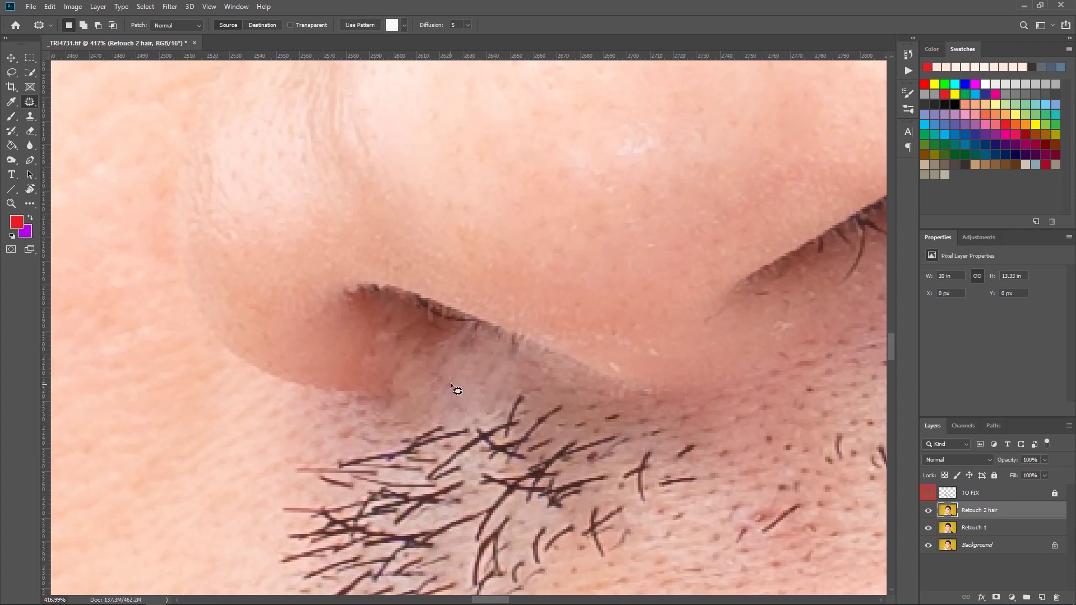
Step: Clone skin over the hairs protruding from both nostrils with a small Clone Stamp brush
click(30, 116)
right_click(503, 343)
key(Return)
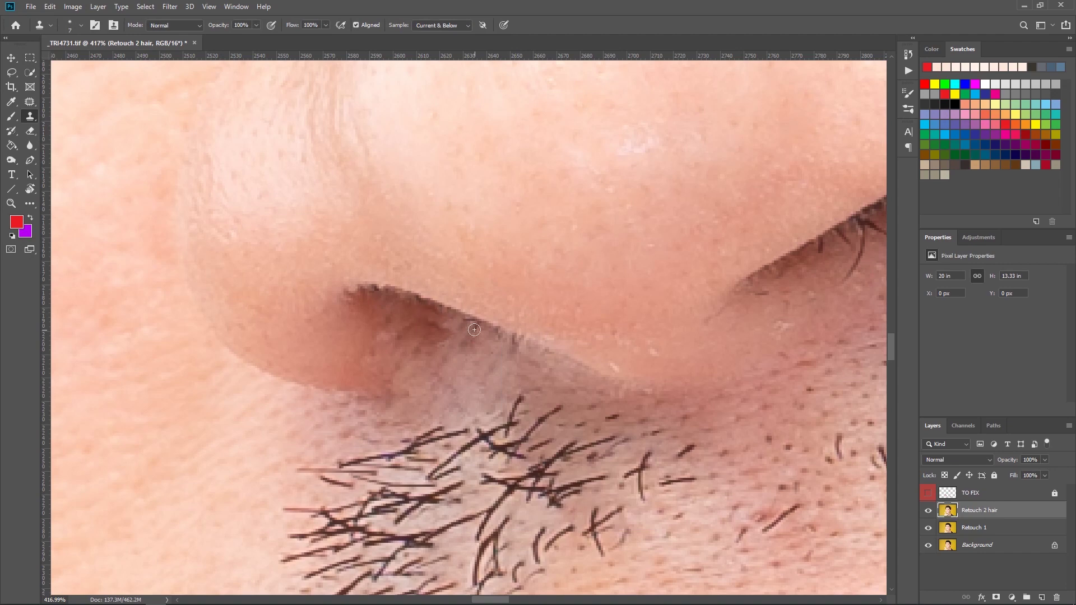
scroll(474, 329, right, 5)
Step: Patch out the scattered moustache hairs below the fully visible nostril, near the middle of the upper lip
key(j)
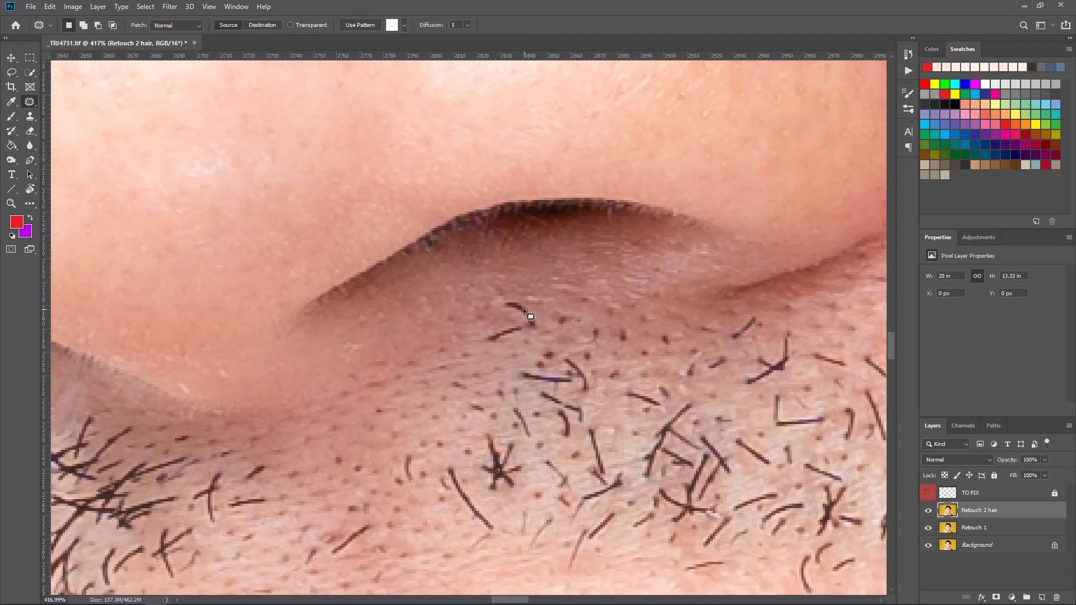
scroll(615, 305, right, 3)
scroll(615, 305, down, 2)
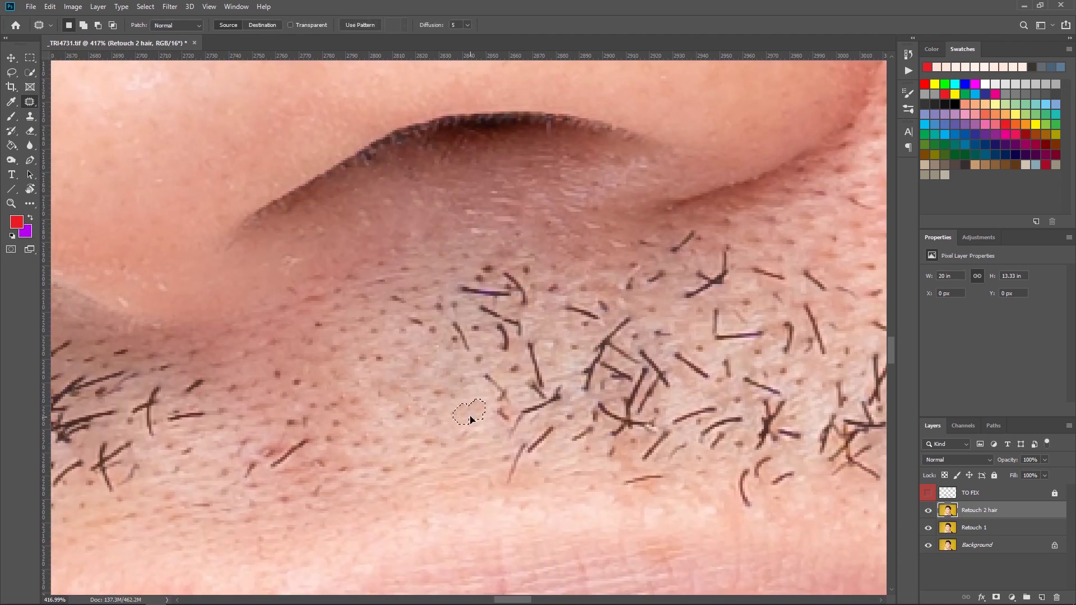
drag(426, 335, 424, 340)
drag(506, 336, 471, 336)
mouse_move(511, 443)
mouse_down()
mouse_move(458, 381)
mouse_move(448, 422)
mouse_up()
drag(493, 336, 450, 365)
drag(449, 224, 446, 277)
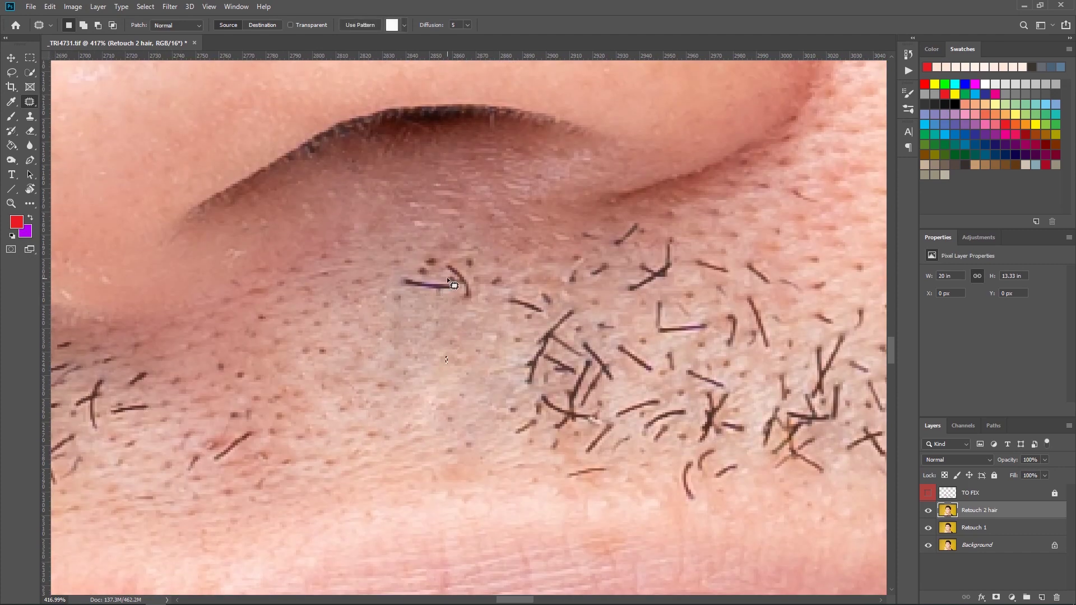
Step: Patch the short hairs and dark dots right beneath the nostril's outer edge
mouse_move(551, 293)
mouse_down()
mouse_move(447, 381)
mouse_move(287, 326)
mouse_up()
drag(520, 312, 486, 300)
mouse_move(448, 300)
mouse_down()
mouse_move(437, 267)
mouse_move(488, 278)
mouse_up()
drag(474, 251, 447, 283)
click(488, 377)
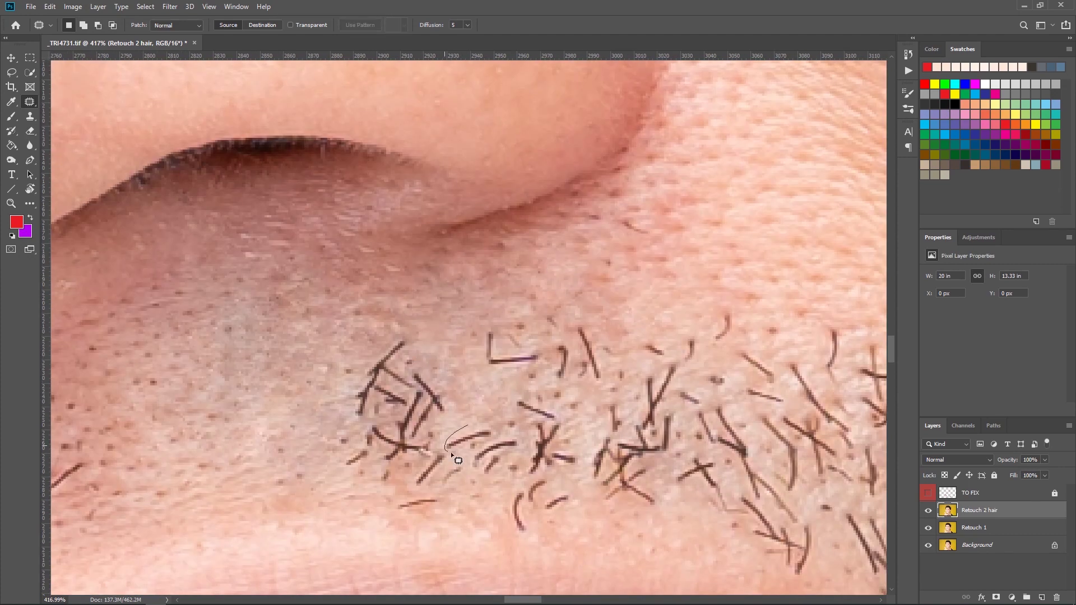
Step: Patch out the short curved hairs above the lip between the two dense moustache clusters
scroll(454, 449, down, 3)
mouse_move(557, 368)
mouse_down()
mouse_move(529, 429)
mouse_move(555, 371)
mouse_up()
drag(532, 395, 496, 399)
drag(544, 301, 551, 280)
drag(550, 337, 577, 293)
alt+click(471, 320)
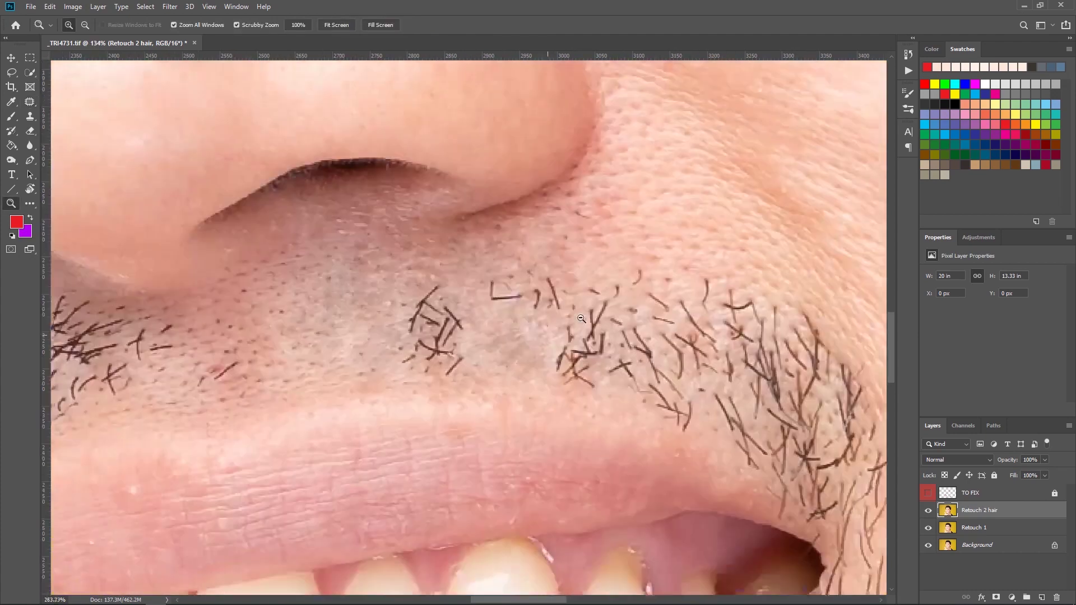
Step: Patch out the dense hair cluster below the nostril and the angled hairs next to it
ctrl+click(519, 269)
drag(455, 359, 434, 342)
mouse_move(495, 344)
mouse_down()
mouse_move(483, 350)
mouse_move(504, 379)
mouse_move(620, 336)
mouse_move(605, 378)
mouse_move(488, 408)
mouse_up()
key(space)
drag(416, 270, 401, 249)
drag(620, 329, 576, 233)
drag(565, 306, 539, 292)
mouse_move(526, 310)
mouse_down()
mouse_move(561, 379)
mouse_move(522, 336)
mouse_up()
drag(522, 364, 542, 372)
drag(522, 412, 533, 365)
mouse_move(514, 280)
mouse_down()
mouse_move(502, 305)
mouse_move(522, 337)
mouse_up()
Step: Patch out the next moustache hairs toward the mouth corner, including the small crossed cluster above the lip
drag(600, 308, 576, 369)
mouse_move(488, 434)
mouse_down()
mouse_move(521, 339)
mouse_move(529, 258)
mouse_up()
mouse_move(505, 329)
mouse_down()
mouse_move(451, 329)
mouse_move(505, 336)
mouse_up()
drag(440, 381, 471, 314)
mouse_move(464, 400)
mouse_down()
mouse_move(482, 433)
mouse_move(434, 339)
mouse_up()
drag(700, 336, 415, 346)
drag(482, 348, 613, 307)
drag(589, 332, 566, 348)
drag(617, 406, 649, 297)
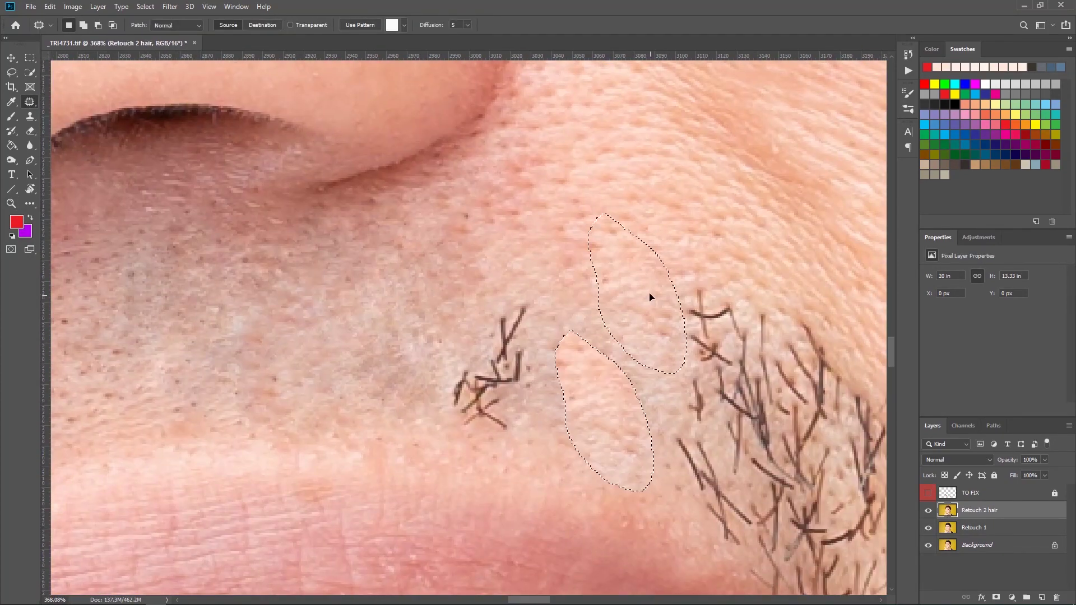
drag(518, 306, 526, 336)
drag(491, 375, 489, 329)
Step: Heal the stubble dots and red spots across the middle of the upper lip with a small Spot Healing Brush
drag(280, 314, 785, 292)
right_click(30, 102)
click(73, 102)
right_click(588, 255)
drag(603, 283, 600, 283)
click(523, 330)
click(464, 385)
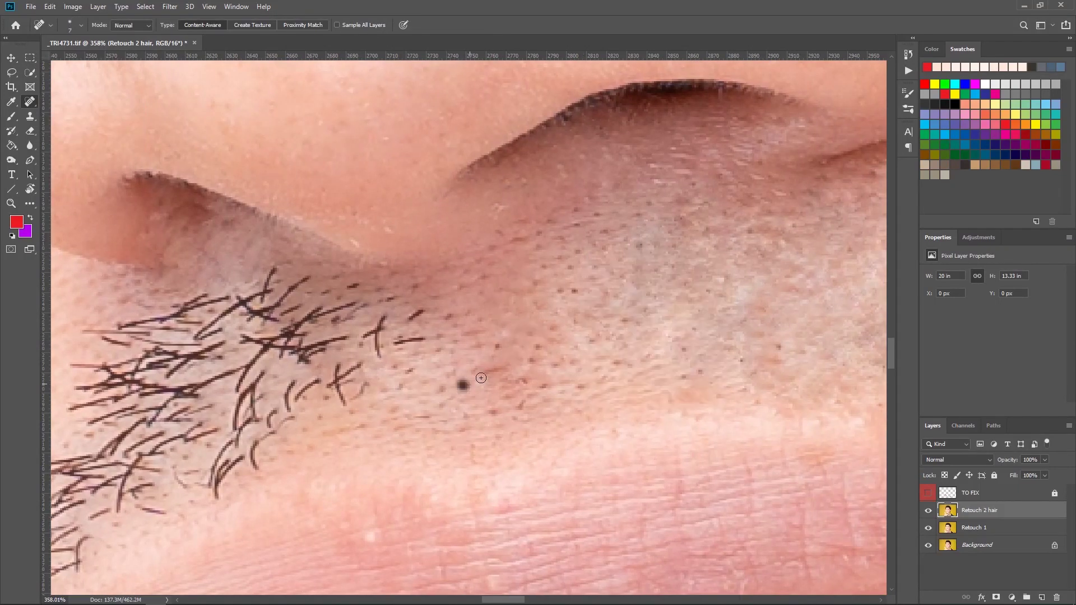
click(559, 363)
click(638, 212)
drag(646, 213, 526, 241)
click(624, 401)
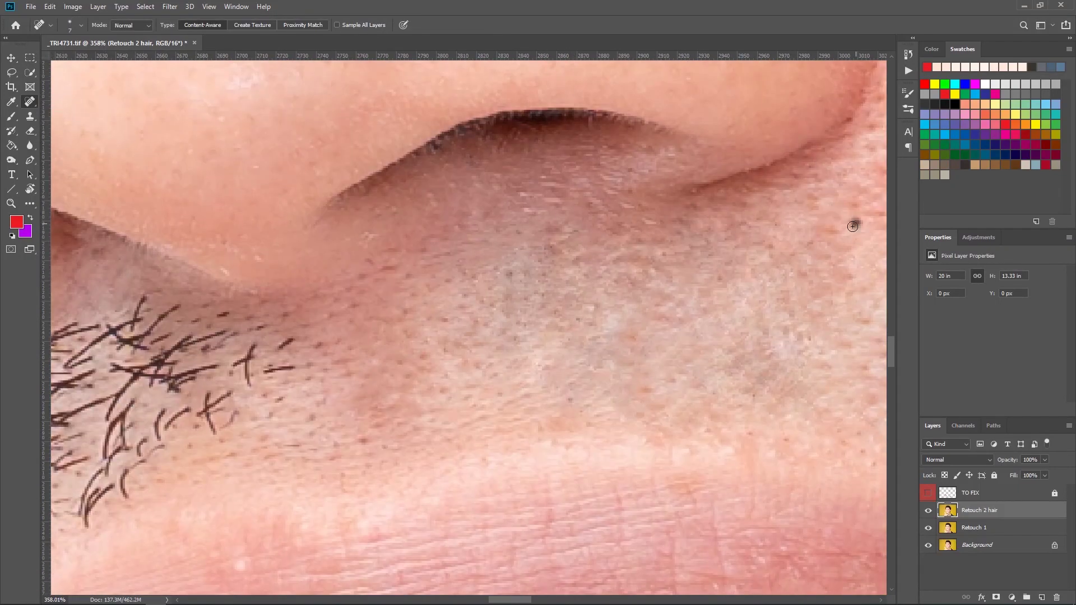
drag(393, 337, 624, 322)
drag(493, 407, 503, 394)
drag(480, 331, 475, 365)
click(550, 327)
mouse_move(326, 300)
mouse_down()
mouse_move(427, 276)
mouse_move(360, 248)
mouse_up()
Step: Patch out the isolated hairs at the inner end of the remaining moustache, beneath the nose tip
key(shift+j)
mouse_move(505, 319)
mouse_down()
mouse_move(465, 330)
mouse_move(504, 321)
mouse_up()
drag(485, 346, 530, 348)
drag(507, 263, 504, 267)
drag(489, 275, 536, 268)
drag(292, 493, 673, 241)
mouse_move(549, 190)
mouse_down()
mouse_move(469, 264)
mouse_move(418, 236)
mouse_up()
drag(483, 275, 554, 269)
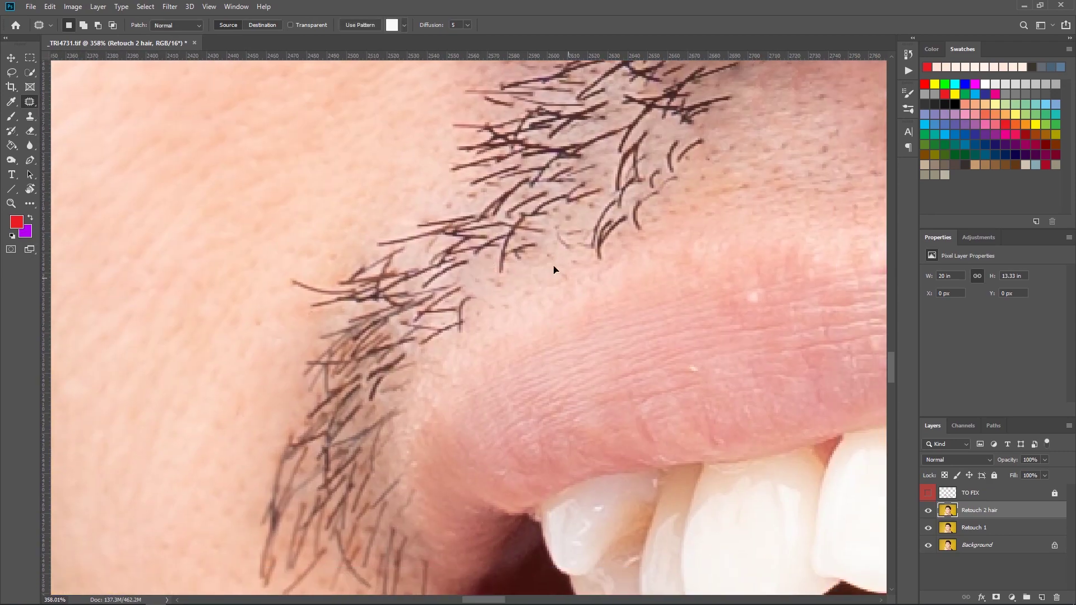
Step: Patch out the hairs along the remaining moustache's inner edge, just above the upper lip
mouse_move(682, 168)
mouse_down()
mouse_move(615, 244)
mouse_move(596, 328)
mouse_up()
drag(575, 294, 617, 297)
drag(585, 216, 519, 303)
drag(488, 331, 628, 299)
drag(420, 460, 583, 295)
drag(514, 314, 509, 319)
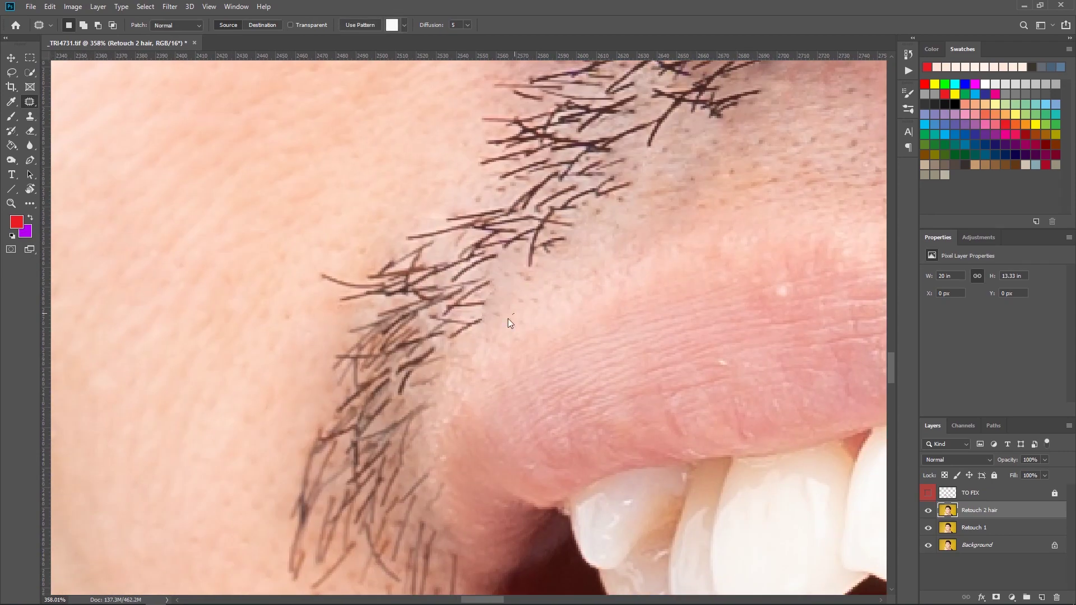
drag(420, 528, 505, 317)
drag(700, 151, 477, 538)
mouse_move(504, 280)
mouse_down()
mouse_move(471, 280)
mouse_move(515, 280)
mouse_up()
Step: Clone out the uppermost moustache hairs beneath the nostril's outer edge with the Clone Stamp
click(30, 116)
mouse_move(700, 303)
mouse_down()
mouse_move(473, 285)
mouse_move(431, 305)
mouse_up()
drag(440, 314, 409, 335)
mouse_move(385, 337)
mouse_down()
mouse_move(363, 374)
mouse_move(332, 367)
mouse_up()
mouse_move(395, 325)
mouse_down()
mouse_move(368, 318)
mouse_move(483, 281)
mouse_up()
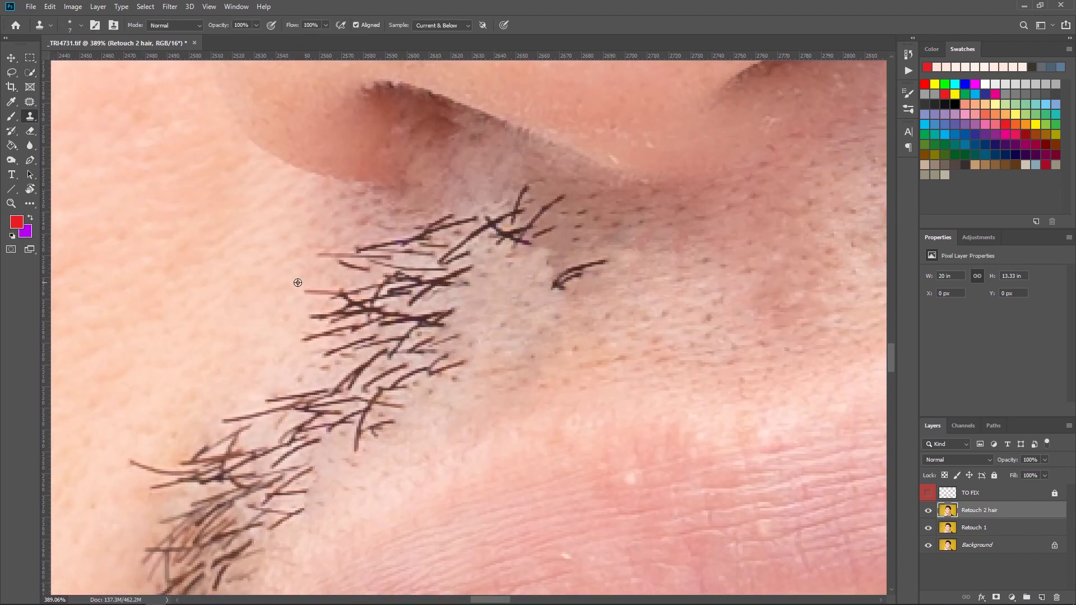
drag(297, 282, 350, 296)
drag(325, 264, 407, 241)
drag(457, 215, 415, 259)
Step: Adjust the Clone Stamp brush size and clone out the leftover hair fragments around the crossed cluster below the nostril
right_click(425, 271)
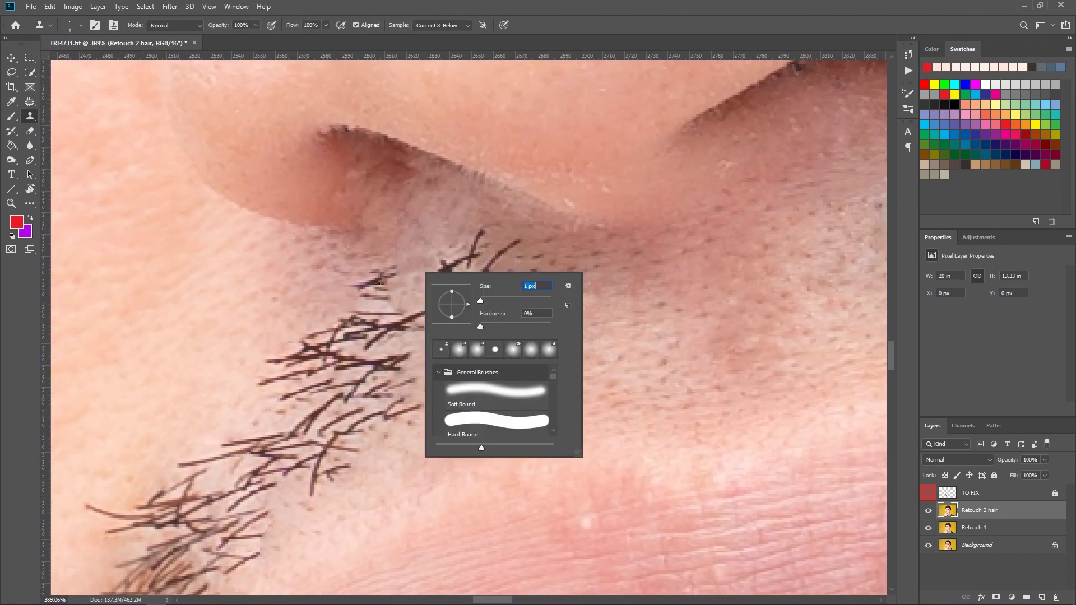
right_click(383, 271)
drag(439, 301, 364, 297)
drag(482, 303, 422, 311)
drag(496, 314, 449, 337)
drag(377, 347, 471, 297)
Step: Patch out the crossed hair cluster directly beneath the nostril and touch up the cleared skin with a healing brush
key(j)
drag(547, 284, 478, 354)
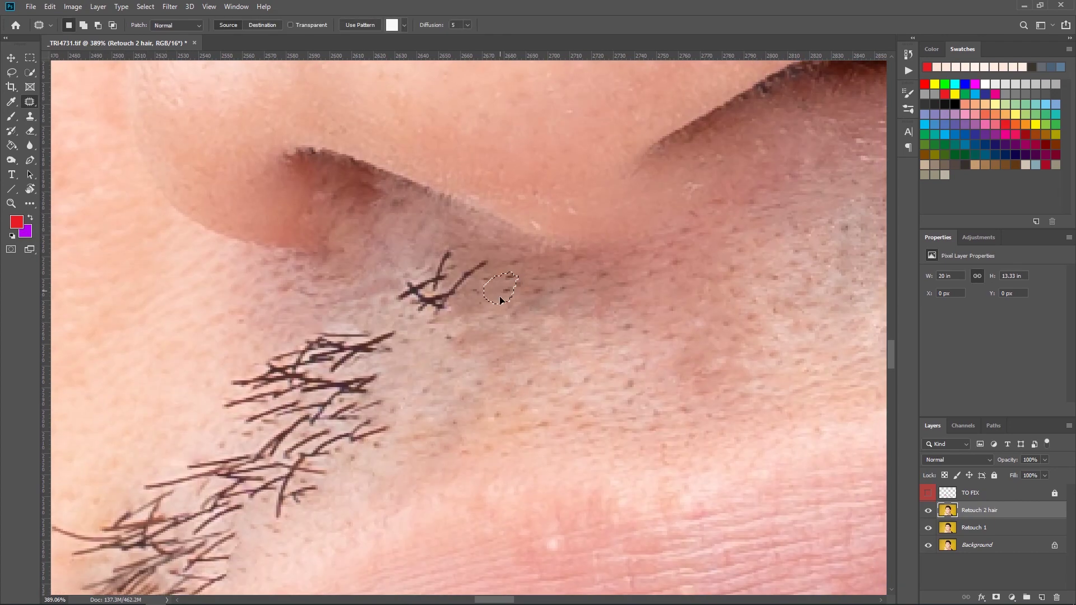
drag(449, 286, 503, 297)
key(ctrl+d)
drag(499, 297, 410, 308)
right_click(29, 101)
click(70, 103)
drag(496, 312, 533, 298)
Step: Clone out the moustache hairs bridging the upper tuft and the thick cluster beside the mouth corner
key(s)
mouse_move(244, 417)
mouse_down()
mouse_move(493, 323)
mouse_move(535, 328)
mouse_move(457, 331)
mouse_move(483, 329)
mouse_up()
scroll(504, 337, down, 1)
scroll(477, 337, down, 1)
scroll(464, 341, down, 1)
scroll(476, 328, down, 1)
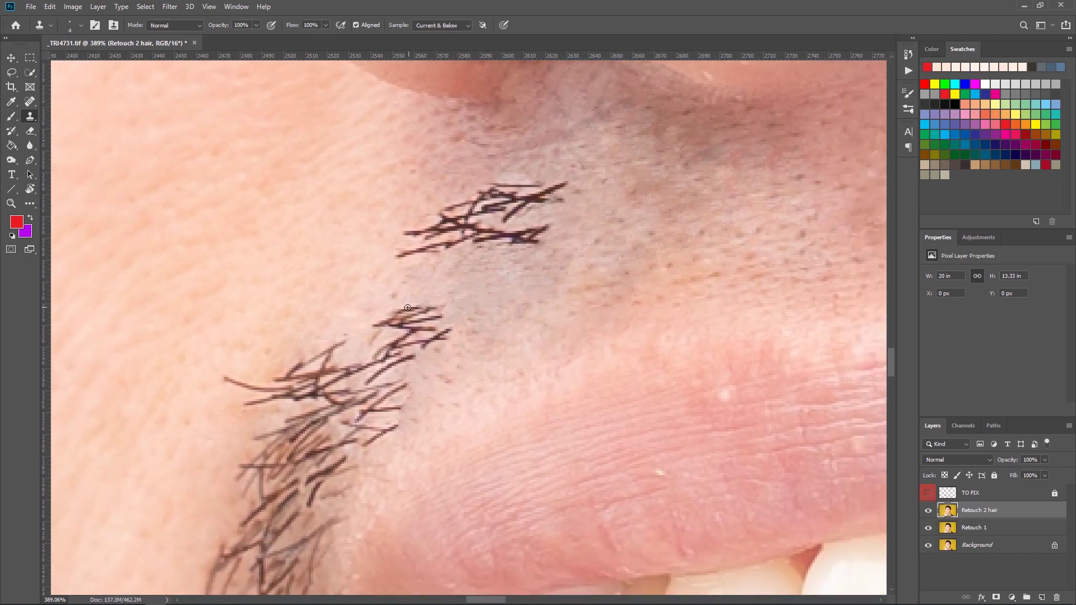
drag(390, 349, 377, 360)
drag(413, 356, 368, 385)
drag(427, 339, 383, 360)
drag(387, 362, 419, 318)
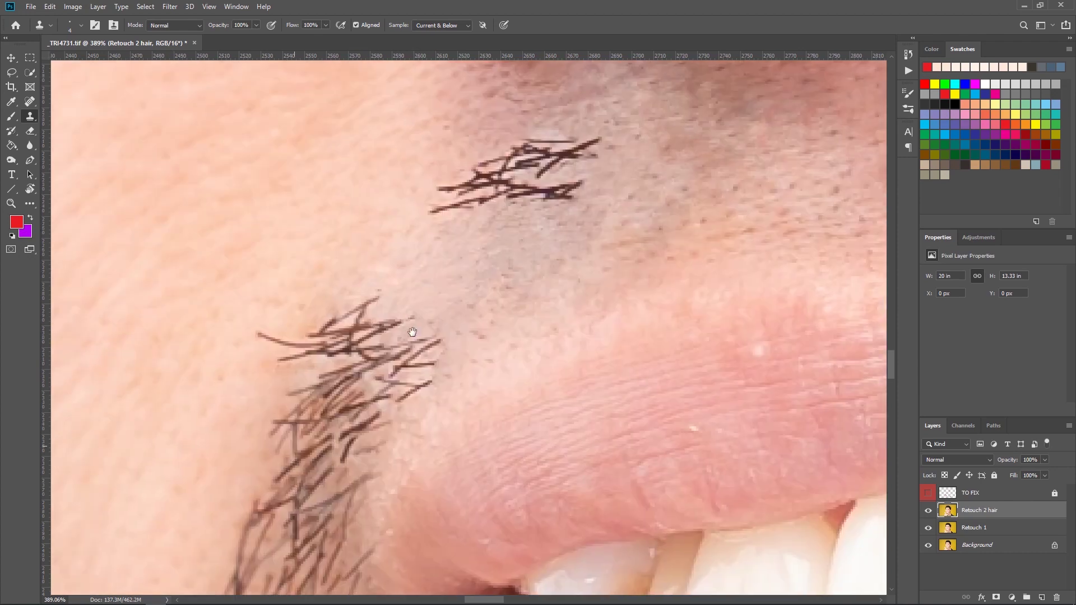
Step: Remove the isolated tuft of hairs above the upper lip by cloning and healing over it
drag(446, 197, 387, 297)
drag(407, 283, 376, 308)
drag(442, 257, 410, 277)
drag(429, 282, 420, 309)
mouse_move(537, 241)
mouse_down()
mouse_move(473, 281)
mouse_move(479, 291)
mouse_up()
mouse_move(507, 297)
mouse_down()
mouse_move(450, 298)
mouse_move(493, 300)
mouse_up()
key(j)
drag(453, 269, 489, 250)
key(s)
Step: Clone and patch out the topmost hairs of the moustache cluster above the mouth corner
drag(319, 415, 499, 207)
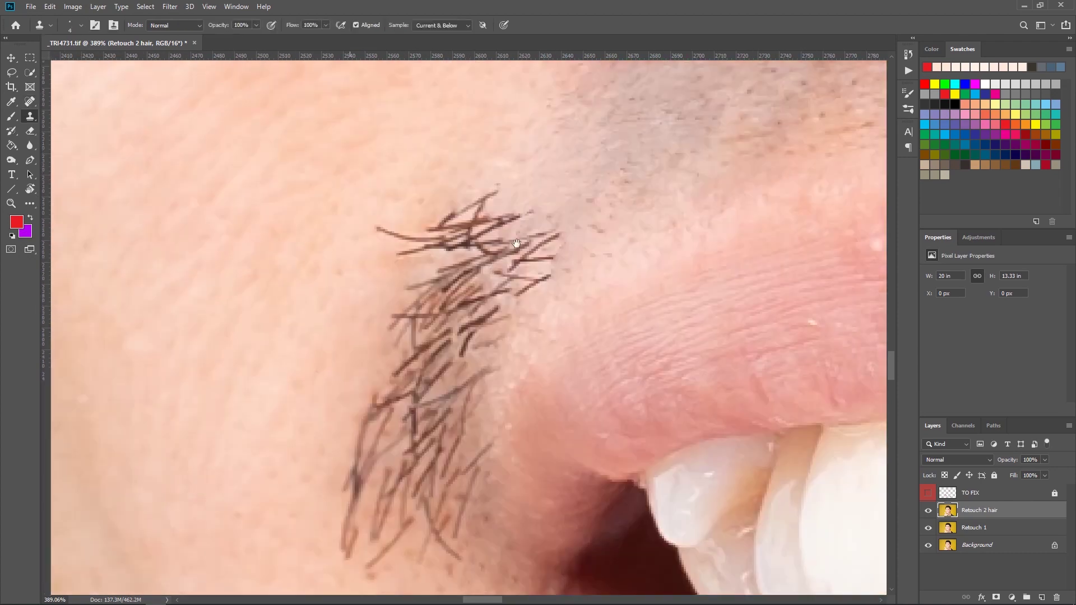
drag(377, 225, 419, 238)
drag(493, 192, 489, 247)
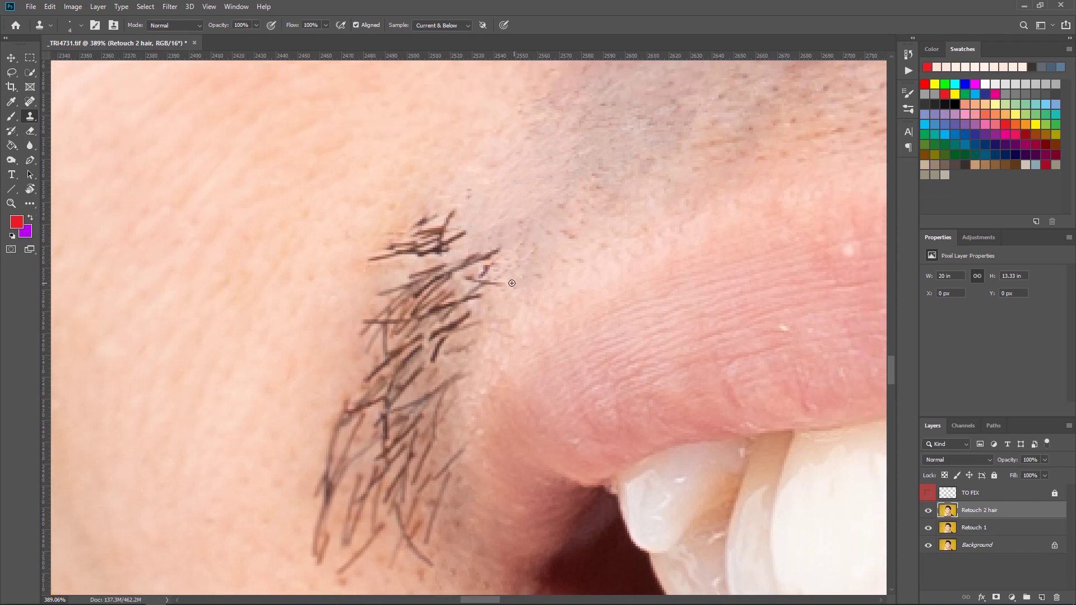
drag(512, 283, 437, 267)
key(j)
mouse_move(426, 224)
mouse_down()
mouse_move(433, 256)
mouse_move(370, 289)
mouse_up()
key(shift+j)
key(shift+j)
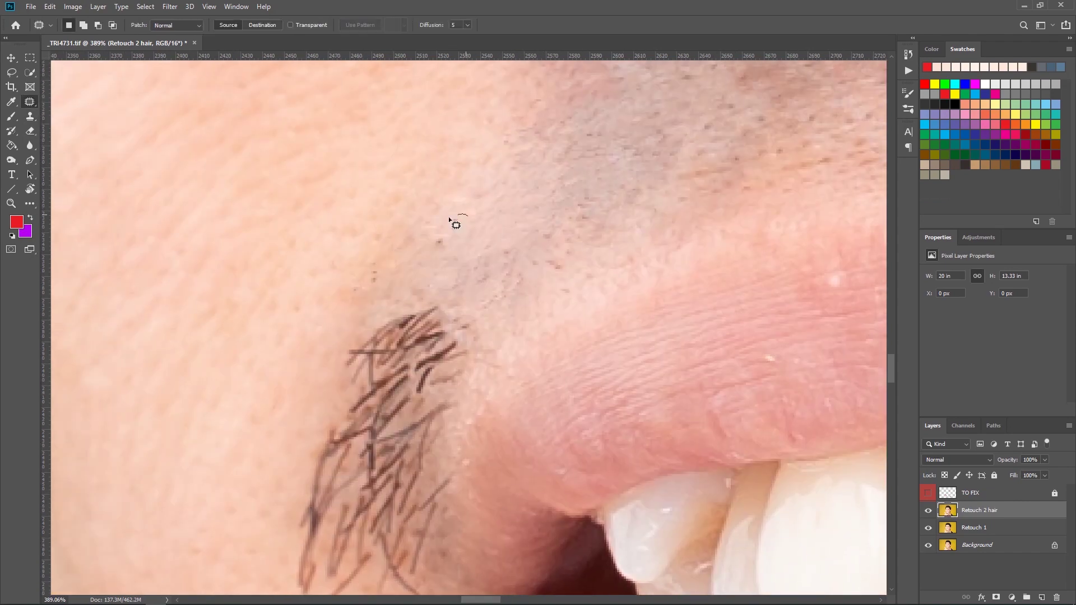
Step: Clean leftover marks above the mouth corner and clone out the cluster's next upper hairs with a resized brush
mouse_move(544, 208)
mouse_down()
mouse_move(476, 208)
mouse_move(594, 219)
mouse_up()
key(s)
drag(529, 159, 497, 227)
right_click(525, 218)
drag(582, 250, 584, 250)
drag(476, 211, 459, 230)
drag(460, 227, 496, 212)
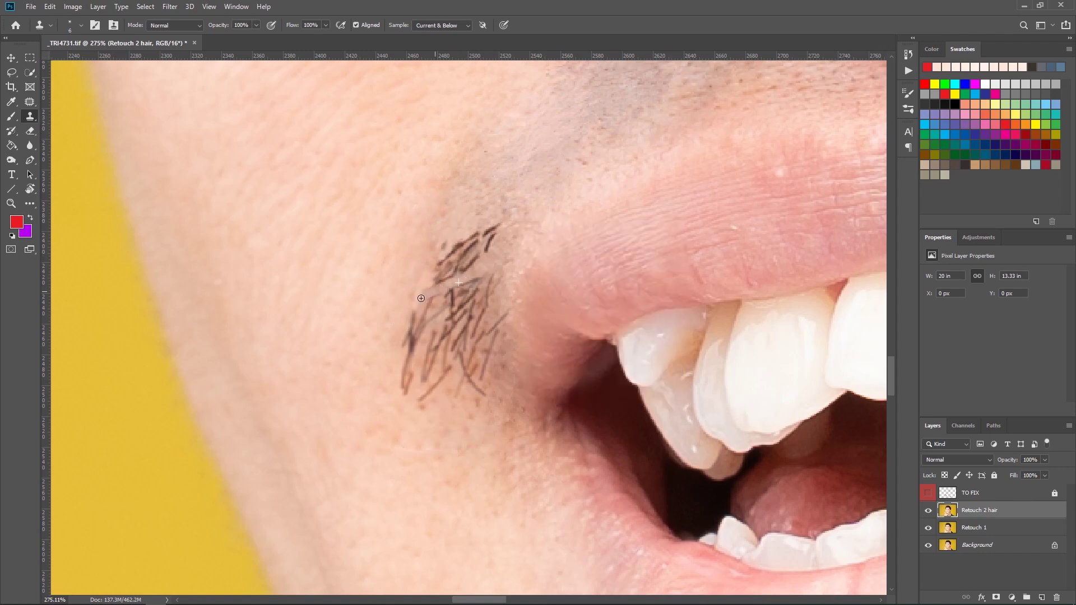
Step: Clone out the upper, outer and lower hairs of the remaining cluster beside the mouth corner
drag(467, 253, 440, 280)
alt+click(392, 375)
drag(403, 361, 401, 369)
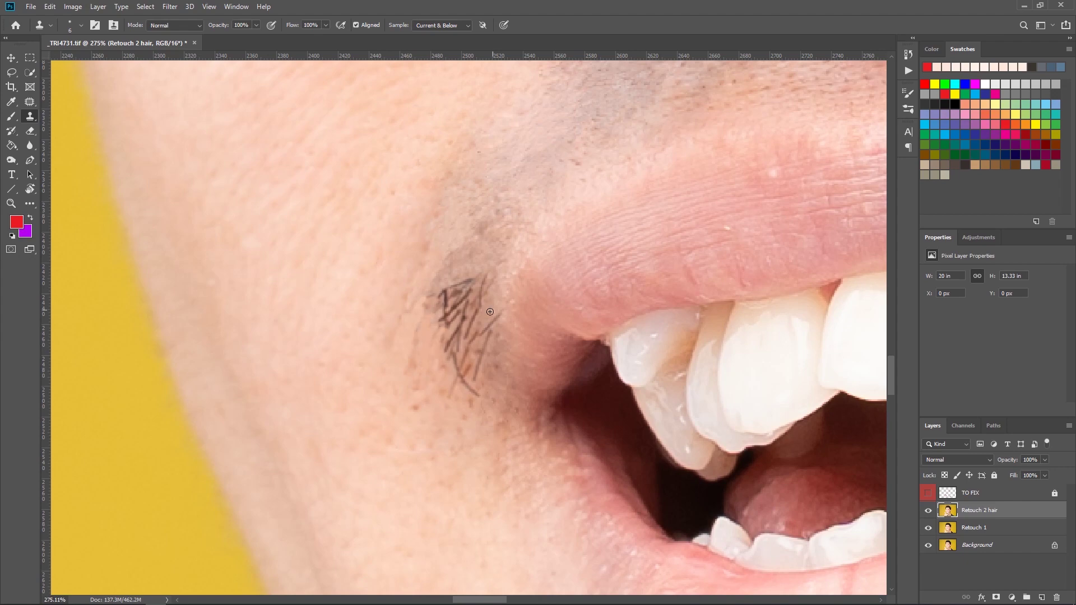
drag(472, 376, 478, 396)
drag(478, 319, 457, 359)
drag(476, 282, 448, 291)
Step: Patch out the last hairs and dark spots on the skin beside the cleared mouth corner
key(j)
drag(414, 460, 425, 394)
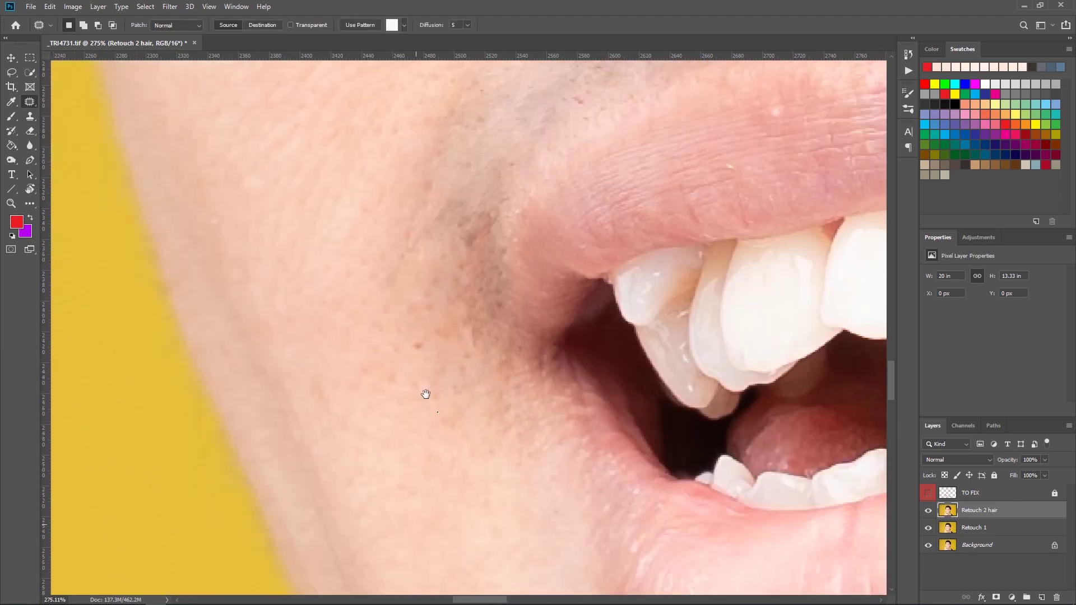
drag(442, 355, 446, 442)
drag(423, 401, 364, 392)
drag(480, 246, 448, 380)
mouse_move(548, 260)
mouse_down()
mouse_move(452, 367)
mouse_move(547, 264)
mouse_up()
drag(538, 224, 499, 297)
drag(579, 233, 538, 286)
Step: Patch the remaining stubble marks on the upper lip beneath the other nostril
mouse_move(695, 280)
mouse_down()
mouse_move(516, 353)
mouse_move(412, 279)
mouse_up()
key(z)
key(j)
drag(409, 281, 492, 346)
mouse_move(505, 359)
mouse_down()
mouse_move(483, 312)
mouse_move(500, 404)
mouse_move(485, 355)
mouse_up()
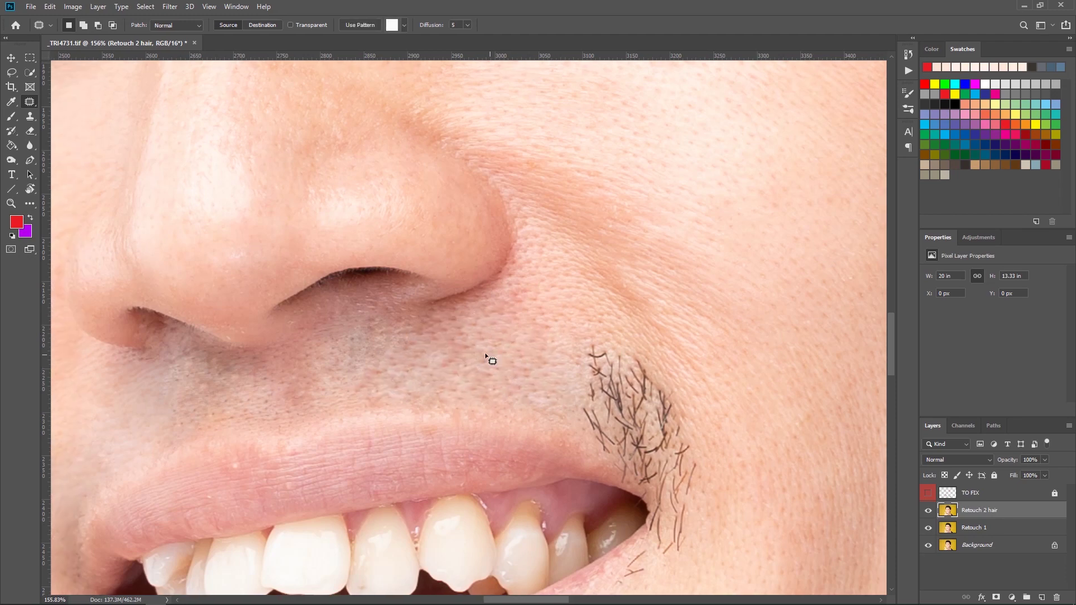
drag(314, 375, 525, 338)
drag(526, 332, 534, 363)
Step: Patch out the stray hairs on the cheek just below the opposite mouth corner
drag(813, 532, 483, 307)
drag(504, 347, 543, 350)
drag(426, 459, 536, 364)
drag(477, 373, 523, 366)
drag(438, 472, 567, 343)
drag(574, 361, 594, 384)
drag(522, 313, 517, 367)
drag(515, 350, 553, 359)
drag(410, 342, 531, 287)
mouse_move(617, 281)
mouse_down()
mouse_move(555, 341)
mouse_move(616, 313)
mouse_up()
drag(588, 317, 628, 359)
Step: Patch out stray hairs on the skin around the lower lip and upper chin
drag(280, 387, 453, 281)
drag(227, 210, 185, 222)
mouse_move(320, 424)
mouse_down()
mouse_move(382, 392)
mouse_move(385, 356)
mouse_up()
mouse_move(660, 311)
mouse_down()
mouse_move(637, 341)
mouse_move(660, 312)
mouse_up()
mouse_move(701, 168)
mouse_down()
mouse_move(567, 283)
mouse_move(611, 297)
mouse_up()
drag(560, 360, 594, 320)
drag(224, 326, 344, 272)
drag(271, 275, 308, 258)
Step: Clone out the hairs along the edge of the dense tuft beneath the lower lip
key(z)
mouse_move(569, 282)
mouse_down()
mouse_move(594, 282)
mouse_move(603, 398)
mouse_move(644, 387)
mouse_up()
click(29, 116)
scroll(629, 232, left, 2)
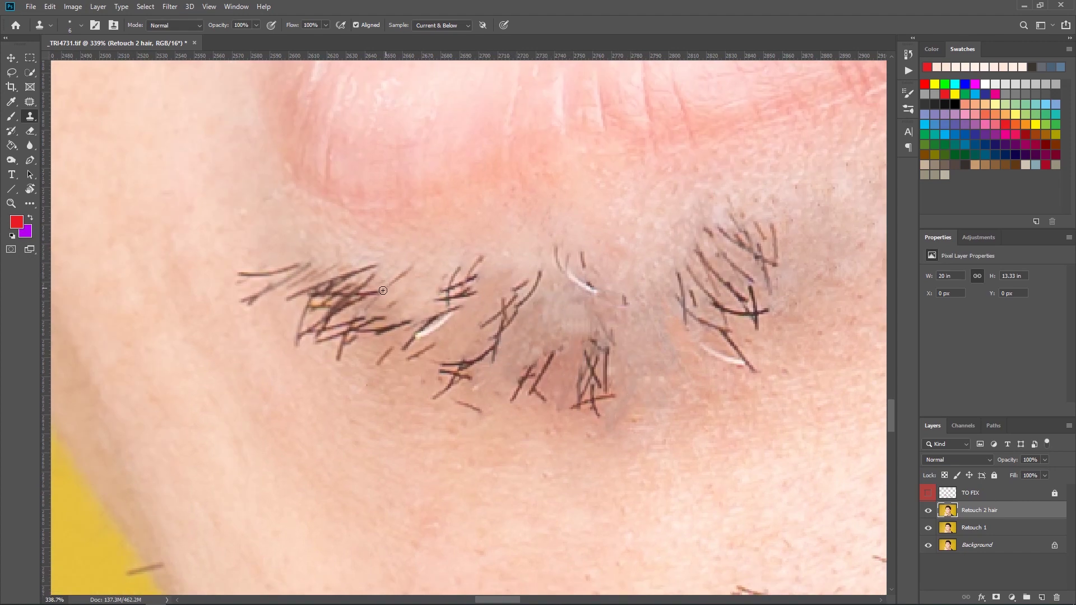
drag(387, 288, 408, 269)
drag(412, 323, 381, 333)
Step: Patch out the remaining tufts of dark and white hairs beneath the lower lip
key(j)
drag(583, 280, 622, 320)
mouse_move(595, 370)
mouse_down()
mouse_move(639, 367)
mouse_move(601, 423)
mouse_up()
drag(561, 376, 595, 426)
mouse_move(465, 408)
mouse_down()
mouse_move(465, 488)
mouse_move(423, 258)
mouse_up()
drag(504, 393, 471, 392)
drag(492, 444, 448, 482)
drag(392, 505, 438, 487)
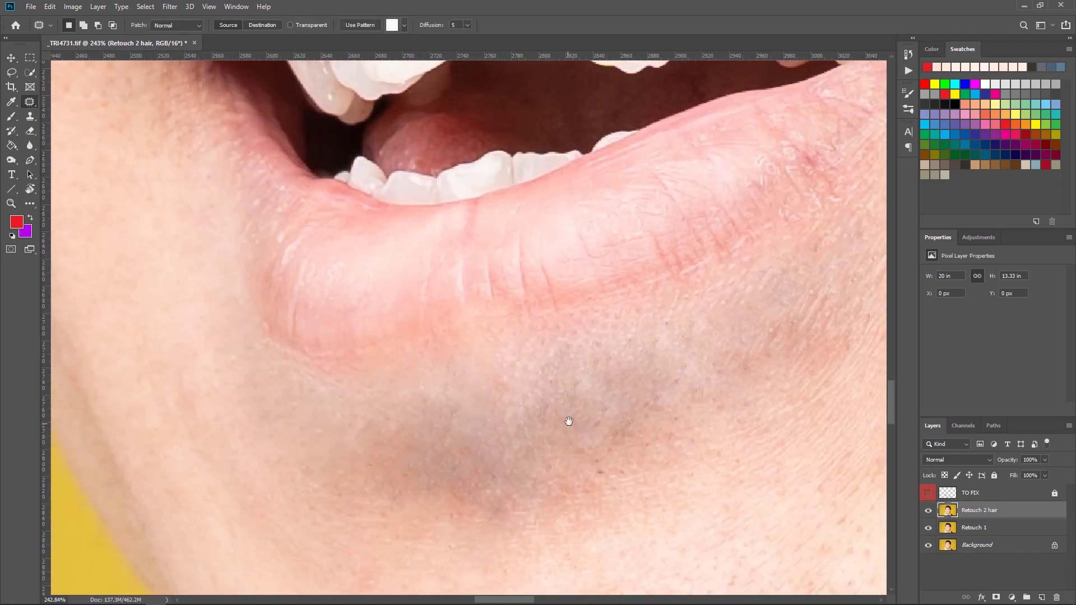
Step: Clean up the stray hairs at the edge of the opposite mouth corner with patching and cloning
drag(569, 421, 447, 373)
drag(609, 242, 606, 246)
drag(585, 289, 659, 298)
key(ctrl+d)
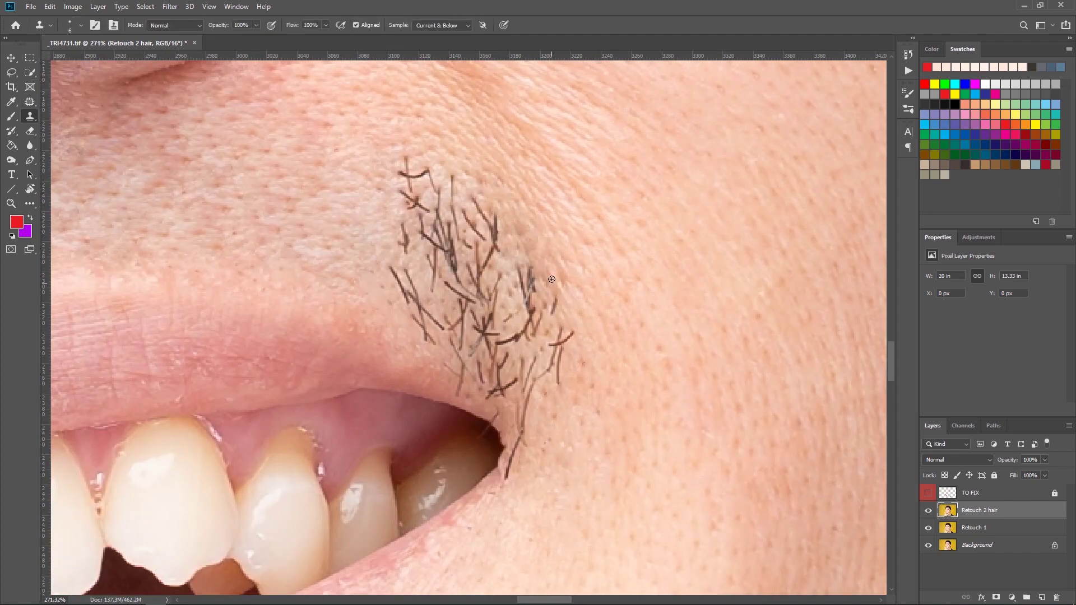
drag(526, 430, 538, 492)
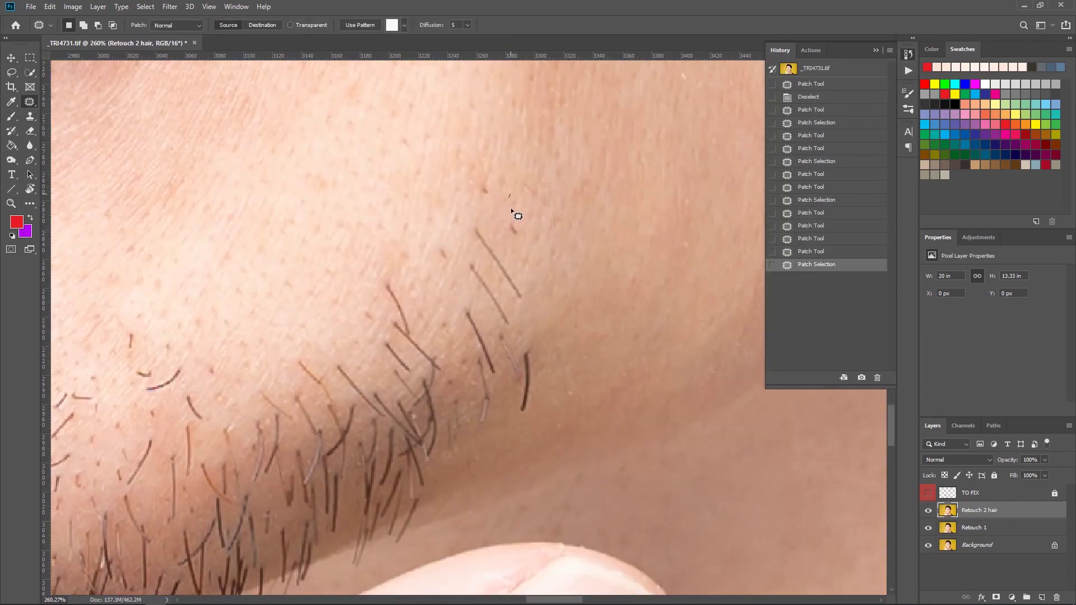
Step: Patch out the isolated hairs above the beard line along the outer jaw
mouse_move(511, 211)
mouse_down()
mouse_move(442, 260)
mouse_move(561, 285)
mouse_up()
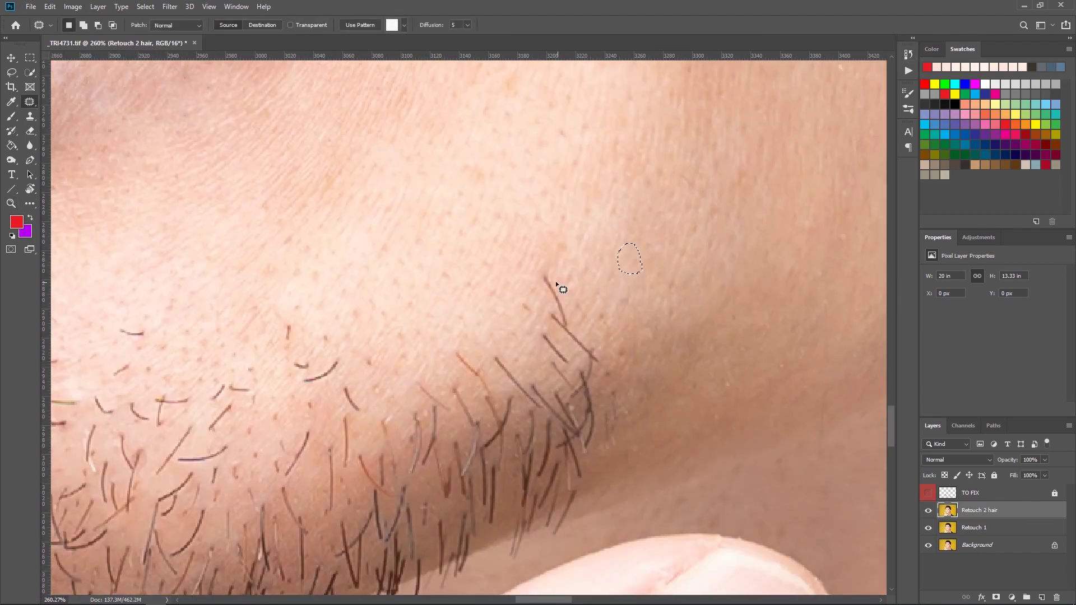
drag(291, 336, 718, 269)
mouse_move(444, 323)
mouse_down()
mouse_move(454, 335)
mouse_move(443, 323)
mouse_up()
drag(437, 345, 423, 300)
drag(269, 325, 458, 257)
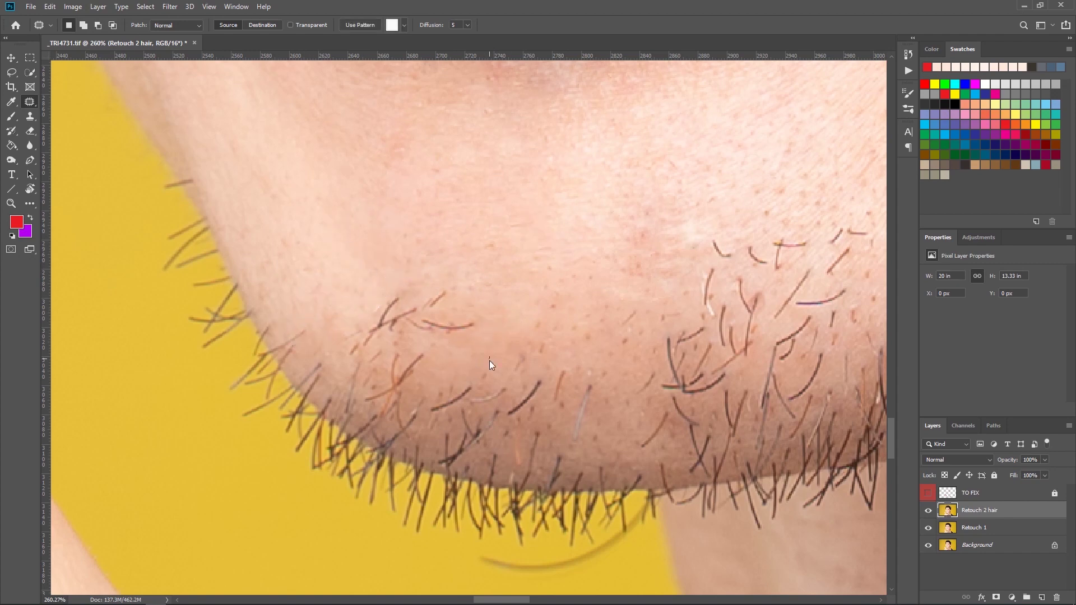
Step: Patch out the loose reddish and dark hairs on the chin near the yellow background
drag(391, 374, 375, 361)
drag(452, 398, 443, 359)
drag(460, 387, 379, 330)
mouse_move(379, 319)
mouse_down()
mouse_move(385, 331)
mouse_move(459, 319)
mouse_up()
drag(443, 339, 437, 292)
drag(505, 280, 414, 314)
mouse_move(470, 283)
mouse_down()
mouse_move(452, 299)
mouse_move(443, 358)
mouse_up()
Step: Patch out the scattered hairs across the middle of the chin, above the dense beard line
mouse_move(622, 259)
mouse_down()
mouse_move(590, 276)
mouse_move(588, 224)
mouse_up()
drag(628, 286, 497, 312)
mouse_move(504, 289)
mouse_down()
mouse_move(519, 320)
mouse_move(494, 269)
mouse_up()
drag(566, 321, 533, 376)
mouse_move(676, 285)
mouse_down()
mouse_move(482, 301)
mouse_move(502, 324)
mouse_up()
drag(336, 336, 480, 303)
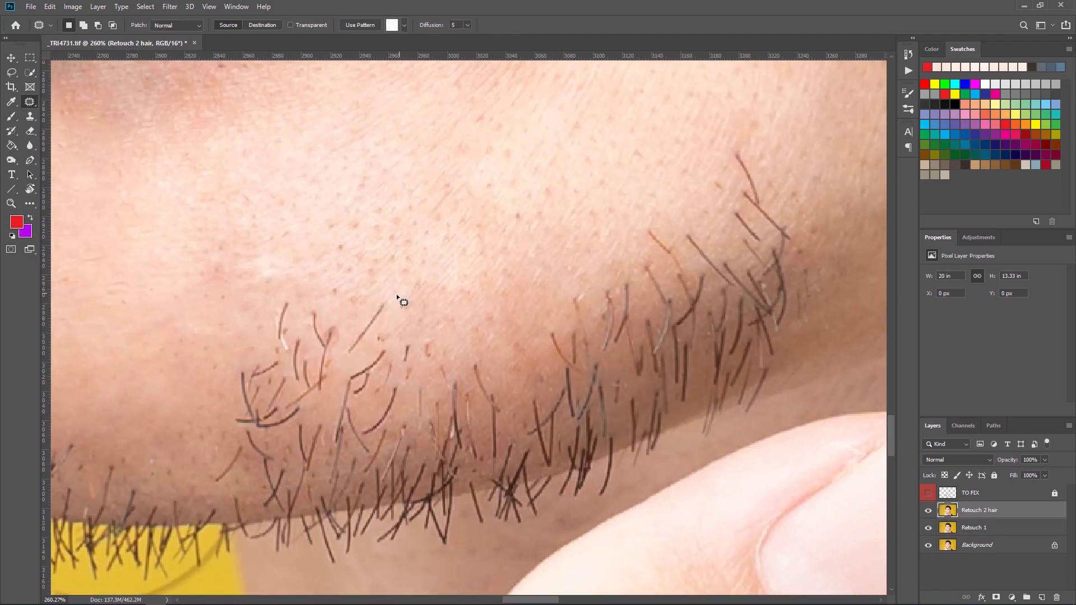
Step: Patch out the curved hairs along the upper edge of the chin beard, on the side nearer the fingers
drag(375, 331, 359, 292)
drag(484, 365, 495, 382)
drag(392, 393, 490, 339)
mouse_move(500, 334)
mouse_down()
mouse_move(469, 385)
mouse_move(468, 314)
mouse_up()
drag(307, 343, 306, 347)
drag(387, 280, 386, 335)
mouse_move(415, 362)
mouse_down()
mouse_move(433, 365)
mouse_move(421, 319)
mouse_up()
drag(342, 387, 377, 431)
Step: Clone clean skin over the uppermost and nearby dark hairs at the outer end of the jaw beard
drag(728, 224, 234, 382)
click(30, 116)
alt+click(372, 333)
drag(364, 359, 363, 342)
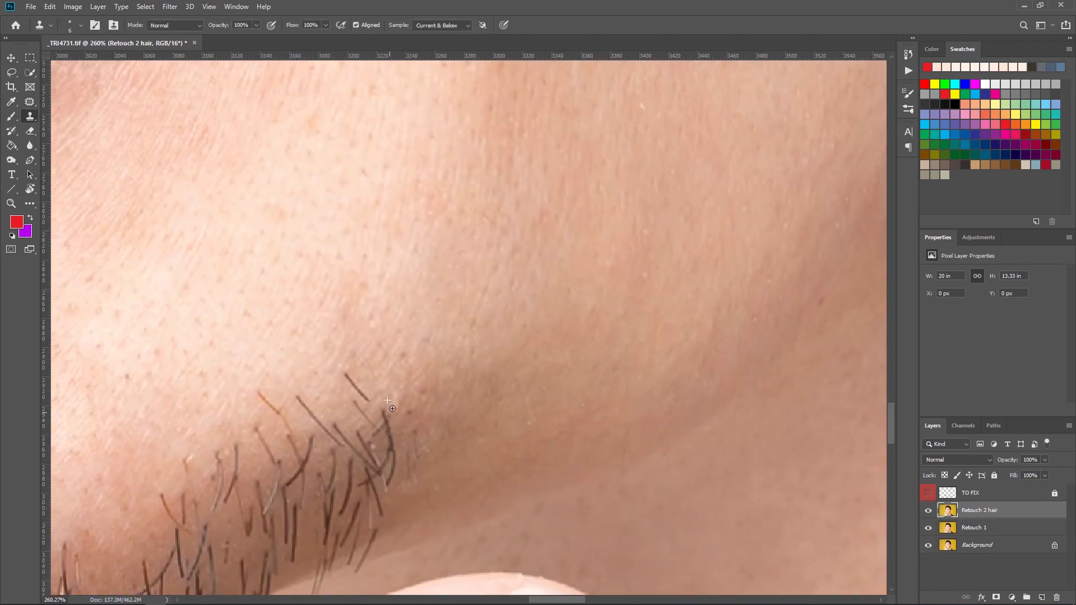
scroll(392, 408, up, 3)
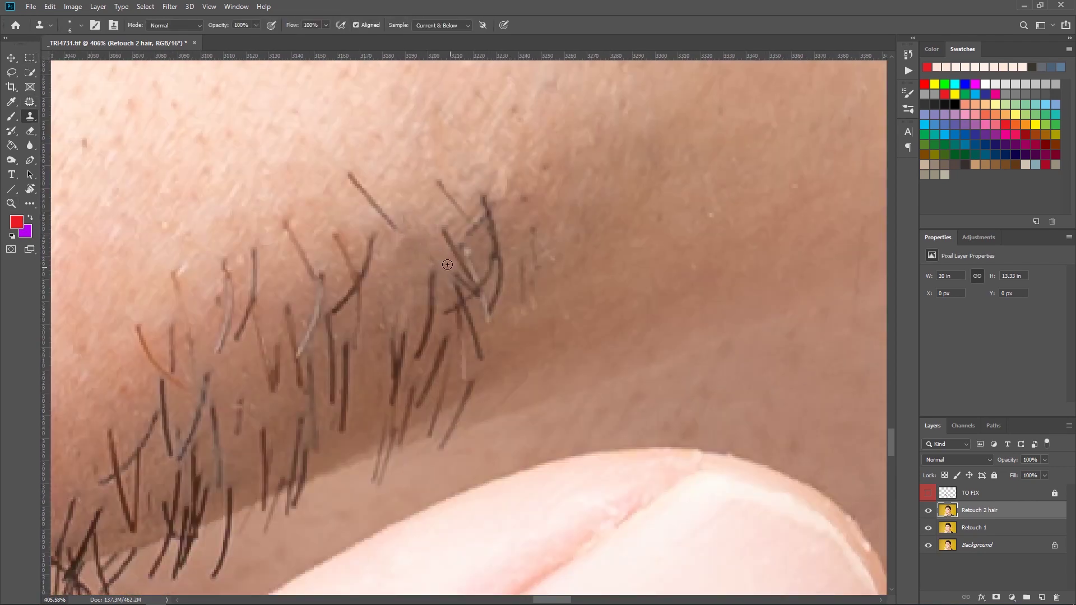
drag(447, 265, 424, 336)
drag(482, 388, 476, 324)
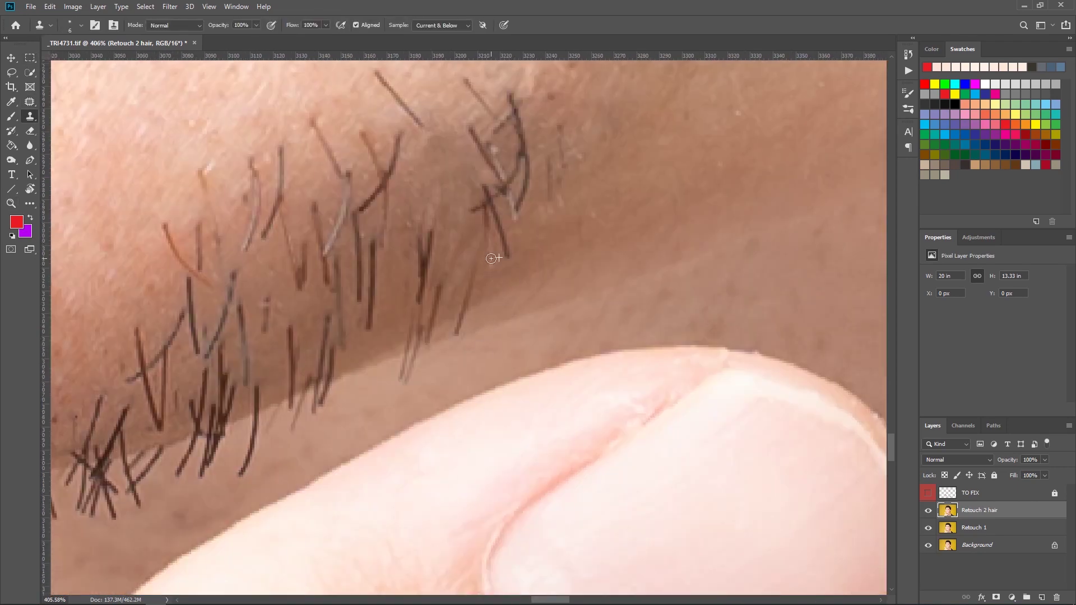
Step: Clone out the thin slanted hairs along the lower jaw edge above the fingertip
drag(491, 259, 463, 360)
drag(442, 224, 467, 201)
drag(472, 330, 481, 365)
drag(446, 417, 475, 355)
drag(475, 309, 465, 365)
Step: Clone out the remaining crossed dark hairs at the outermost tip of the jaw beard
mouse_move(193, 314)
mouse_down()
mouse_move(498, 322)
mouse_move(502, 338)
mouse_up()
mouse_move(561, 477)
mouse_down()
mouse_move(545, 388)
mouse_move(508, 293)
mouse_up()
drag(509, 284, 493, 347)
alt+click(514, 313)
drag(509, 258, 509, 281)
mouse_move(634, 314)
mouse_down()
mouse_move(593, 307)
mouse_move(623, 307)
mouse_move(487, 355)
mouse_move(518, 314)
mouse_up()
key(j)
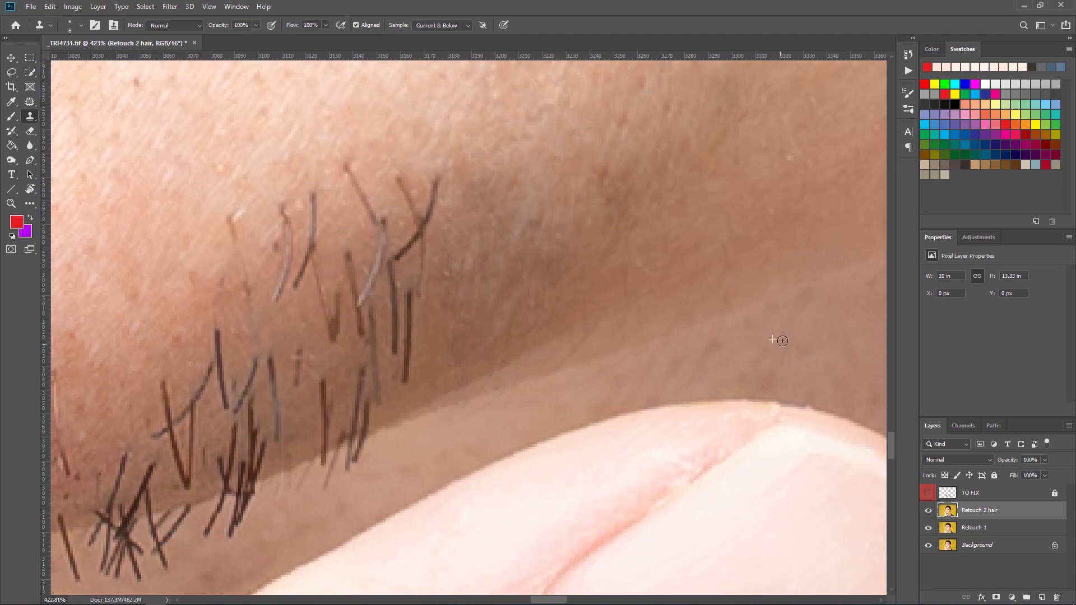
scroll(783, 340, left, 4)
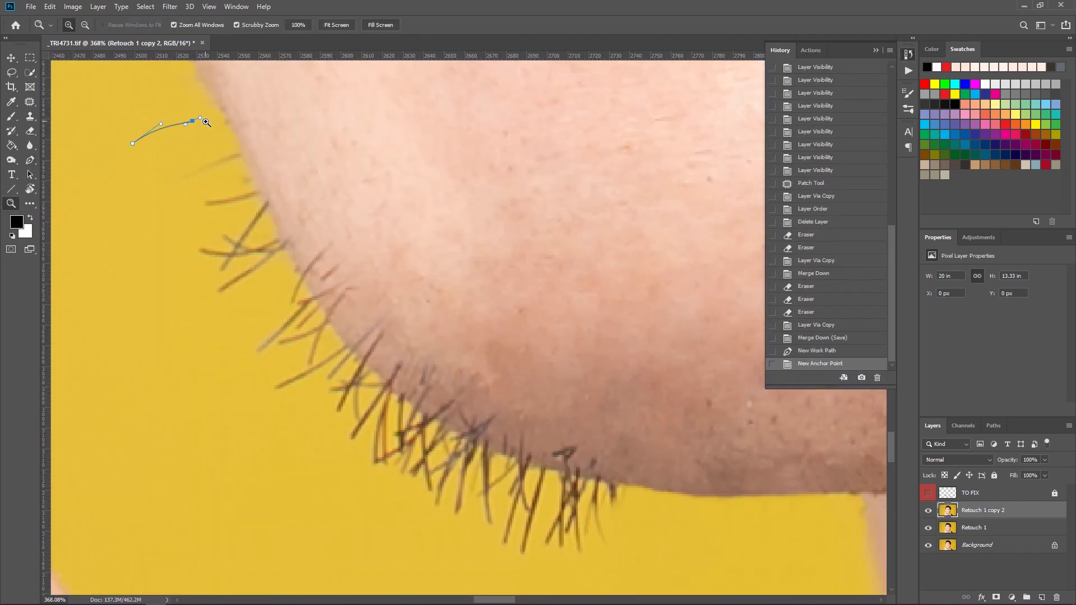
Step: Trace a closed Pen path along the chin contour and around the hairs over the yellow background, and convert it to a selection
key(ctrl+plus)
drag(337, 287, 360, 330)
drag(359, 331, 242, 196)
drag(343, 294, 398, 342)
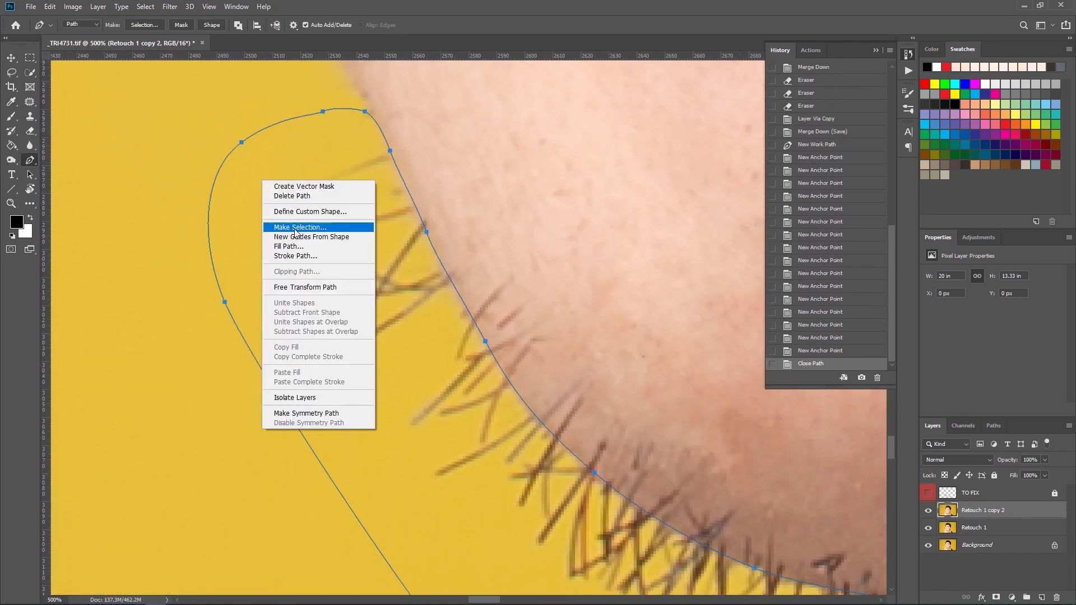
click(314, 226)
key(Return)
Step: Clone clean yellow background over the beard hairs inside the selection outside the chin contour
key(s)
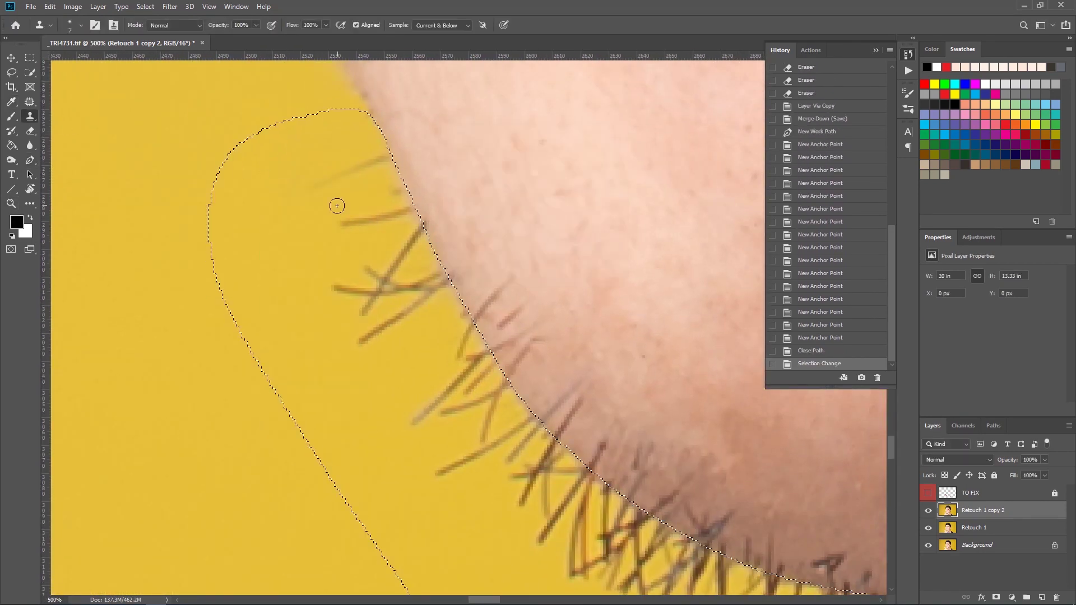
alt+click(245, 229)
drag(374, 192, 412, 283)
drag(420, 448, 364, 271)
alt+click(334, 365)
mouse_move(404, 225)
mouse_down()
mouse_move(454, 286)
mouse_move(533, 348)
mouse_up()
drag(535, 429, 326, 240)
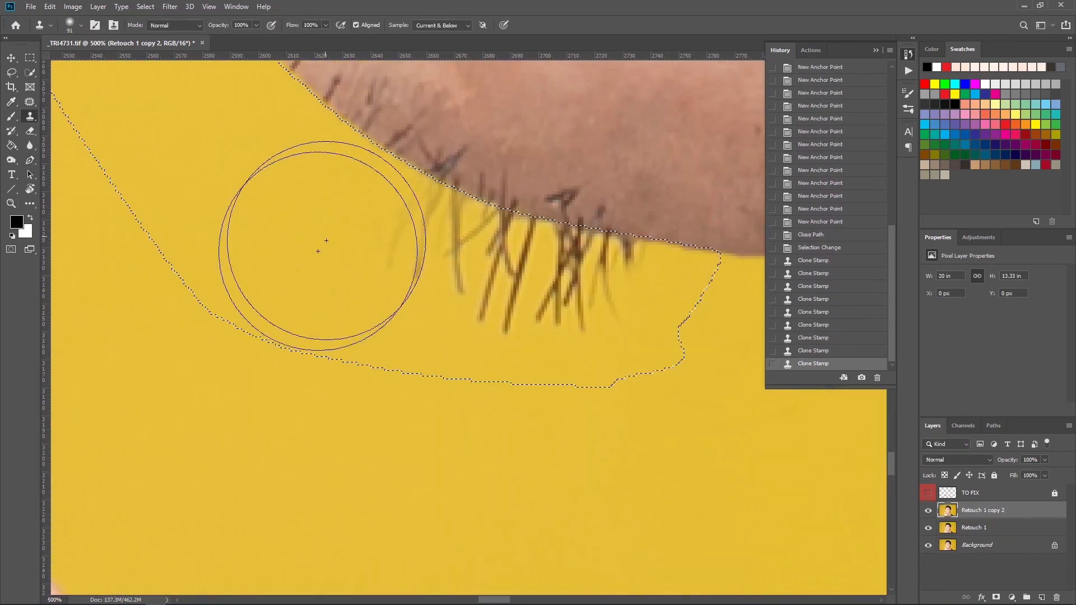
drag(460, 241, 583, 331)
drag(508, 328, 394, 569)
Step: Invert the selection, set the Clone Stamp size to 12, and clone skin over the hairs on the upper part of the chin edge
key(ctrl+shift+i)
right_click(291, 171)
mouse_move(168, 162)
mouse_down()
mouse_move(314, 184)
mouse_move(273, 213)
mouse_up()
text(12)
key(Return)
alt+click(294, 190)
drag(275, 212, 262, 223)
drag(300, 216, 275, 235)
Step: Reduce the Clone Stamp size and clone out the hair remnants farther down the curved chin edge
key(bracketleft)
key(bracketleft)
key(bracketleft)
key(bracketleft)
key(bracketleft)
key(bracketleft)
drag(273, 236, 260, 243)
drag(297, 255, 275, 262)
drag(314, 302, 310, 317)
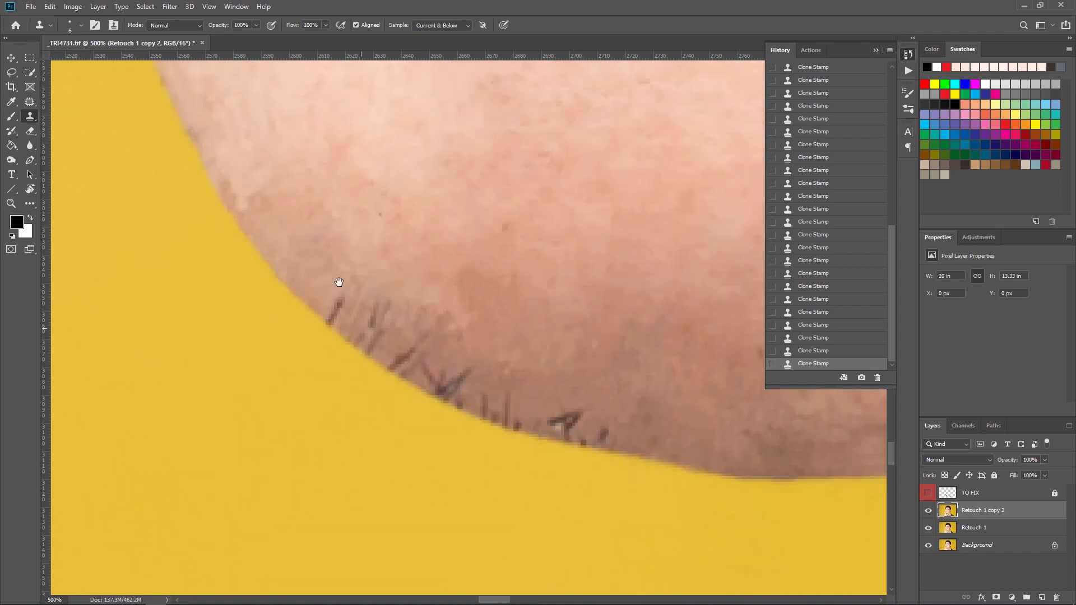
Step: Clone out the last short dark hairs along the bottom edge of the chin
scroll(336, 281, down, 2)
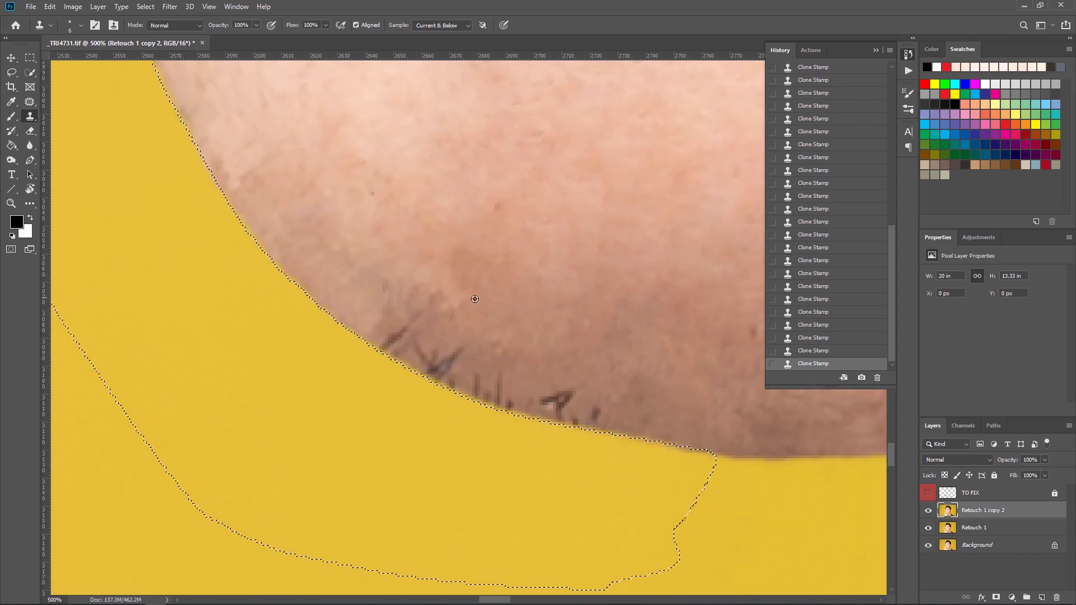
mouse_move(372, 331)
mouse_down()
mouse_move(380, 352)
mouse_move(420, 346)
mouse_move(433, 382)
mouse_up()
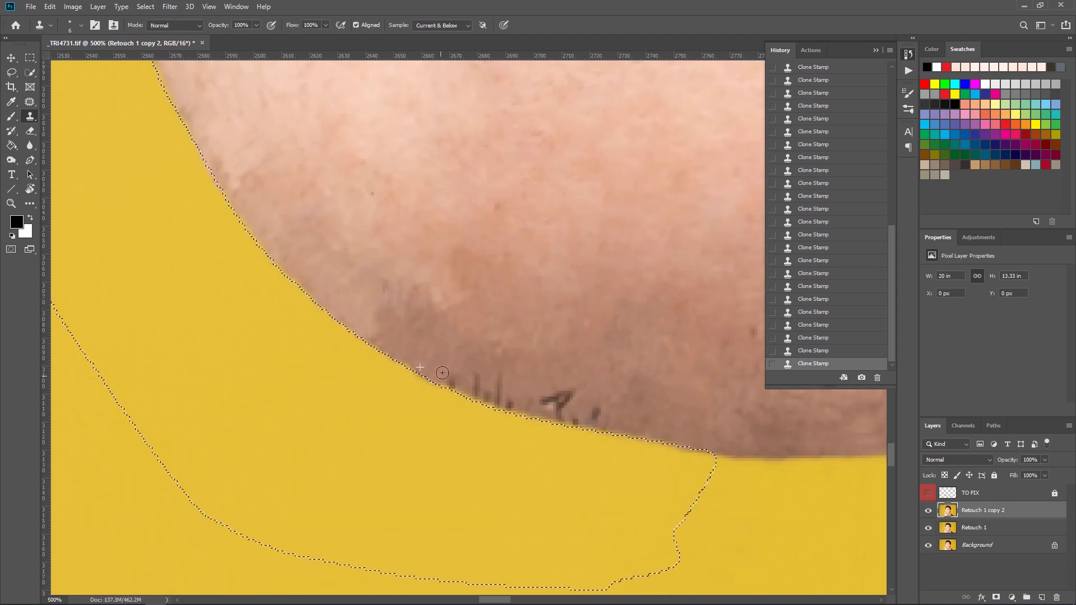
drag(514, 401, 452, 337)
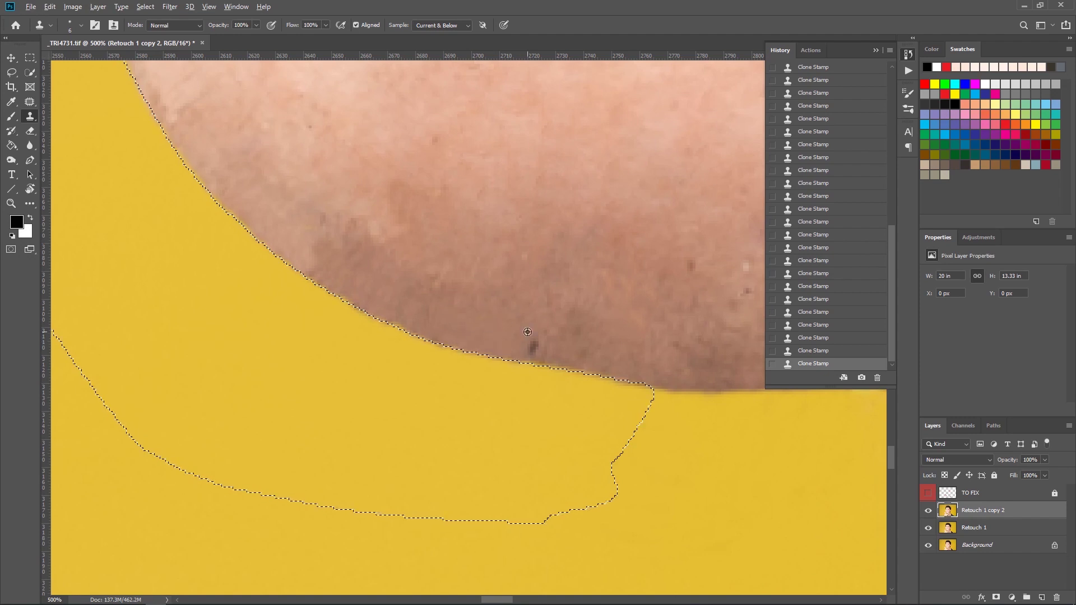
alt+click(528, 332)
drag(297, 233, 358, 274)
Step: Smooth the chin edge with sampled skin colour, using a soft 25 px brush at 14% opacity and 0% hardness
key(b)
alt+click(403, 308)
drag(417, 334, 538, 386)
key(ctrl+z)
click(257, 26)
right_click(356, 108)
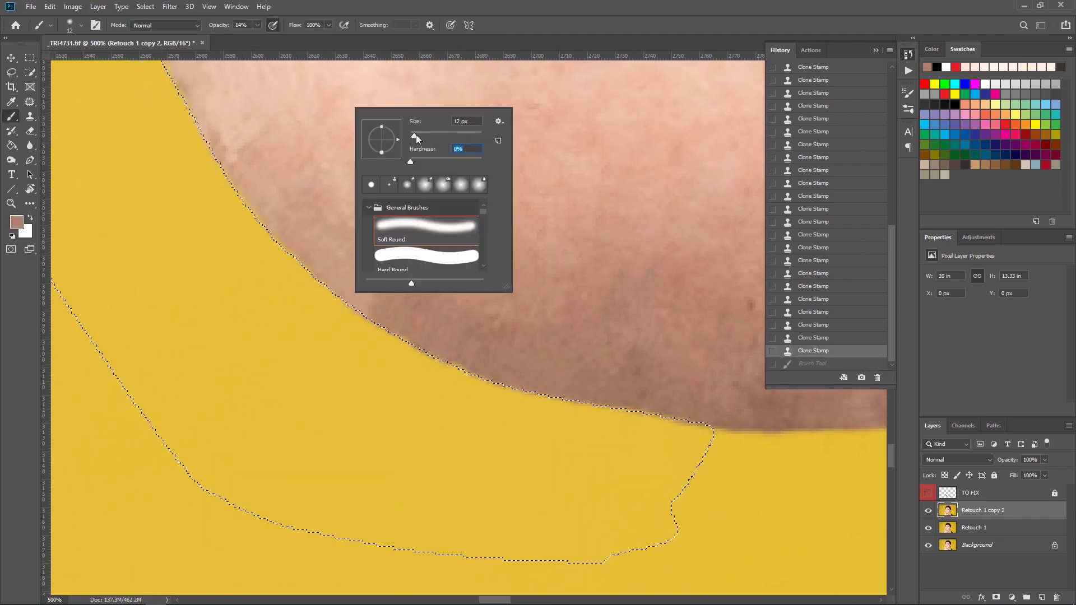
drag(416, 138, 421, 136)
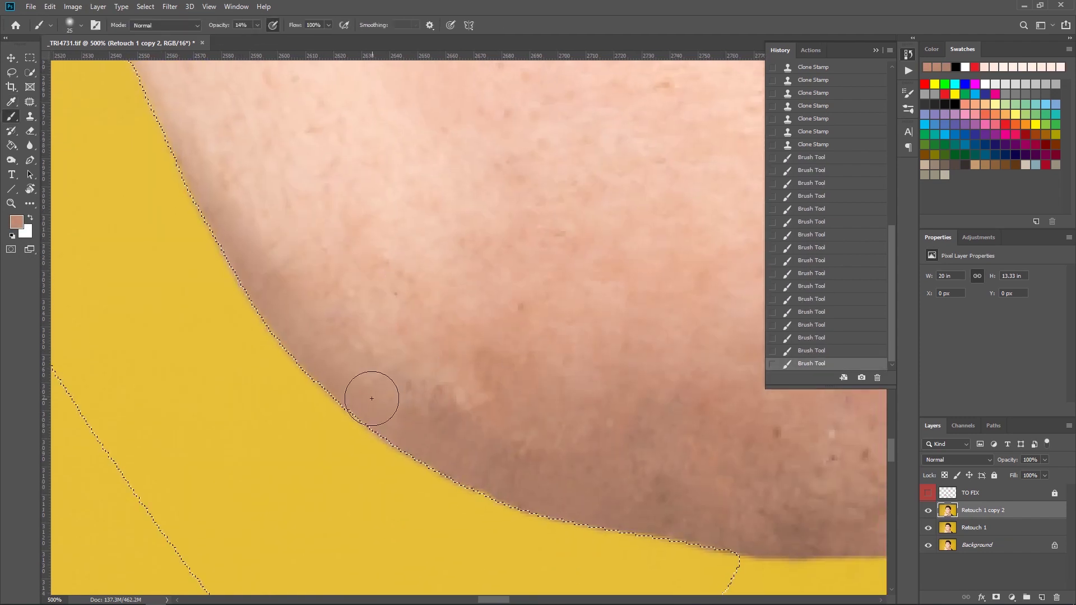
Step: Clear the selection and patch out the dark spots and uneven patches across the chin
key(ctrl+d)
key(j)
drag(404, 359, 401, 364)
drag(438, 392, 385, 319)
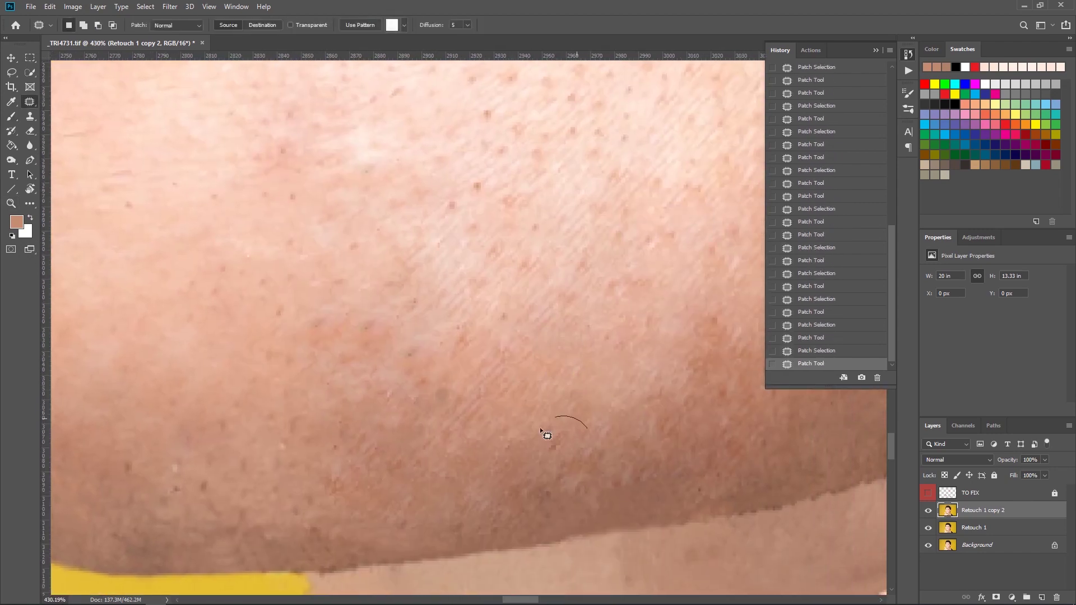
drag(579, 389, 535, 431)
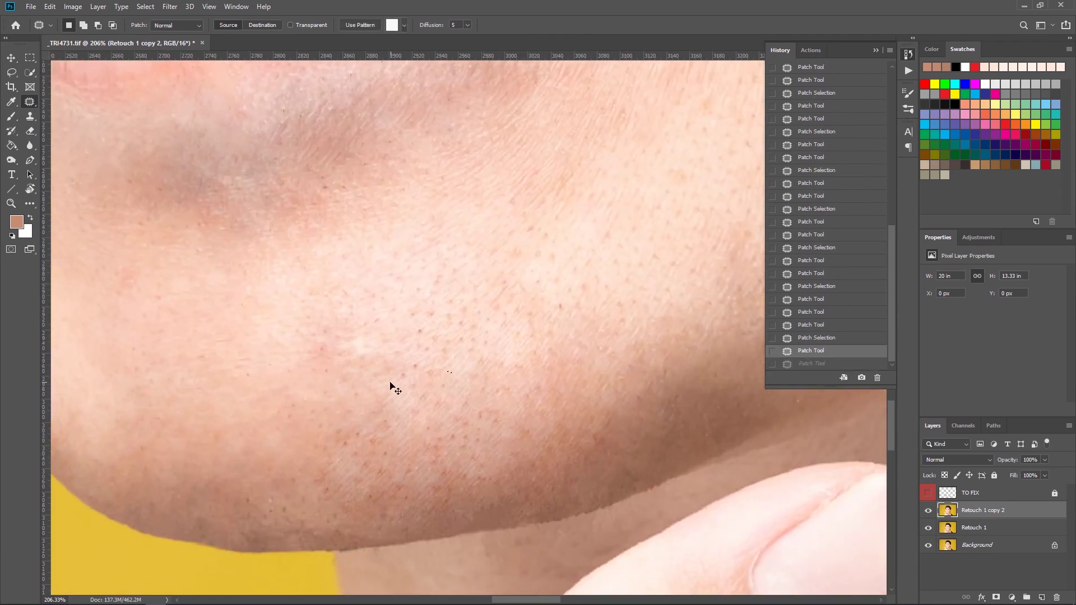
drag(366, 385, 292, 402)
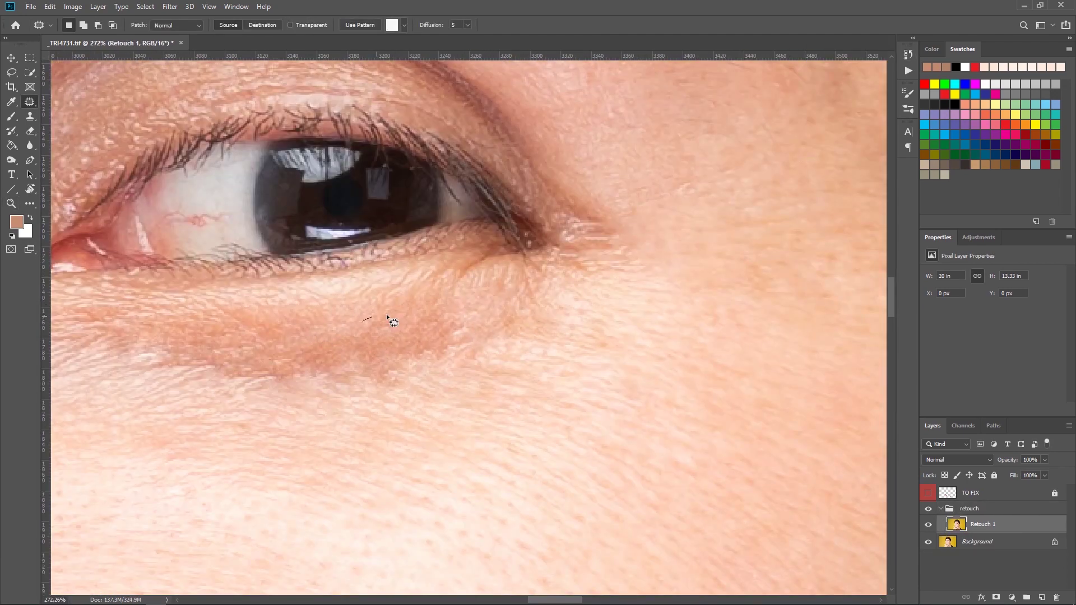
Step: Patch the skin flaws under the eye nearer the ear and the red veins in its white on the Retouch 1 layer
drag(386, 318, 514, 305)
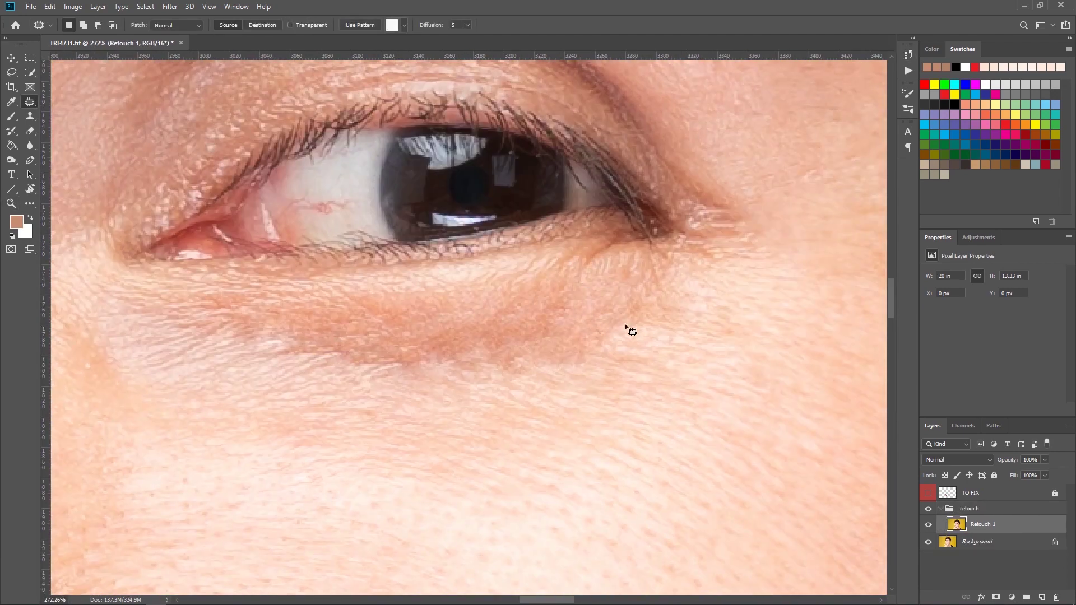
drag(422, 311, 460, 361)
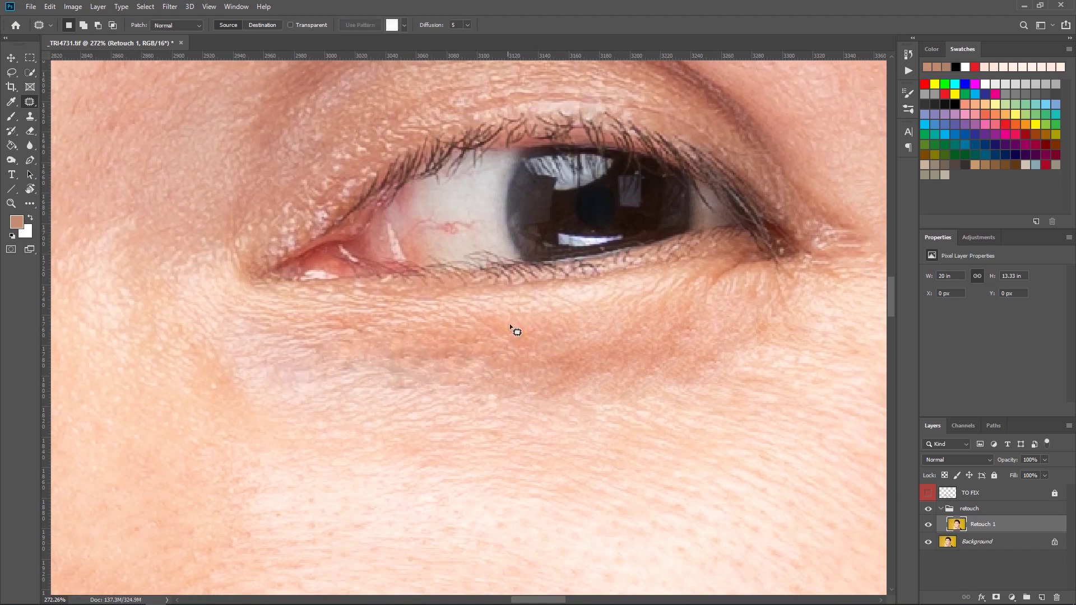
scroll(511, 326, up, 3)
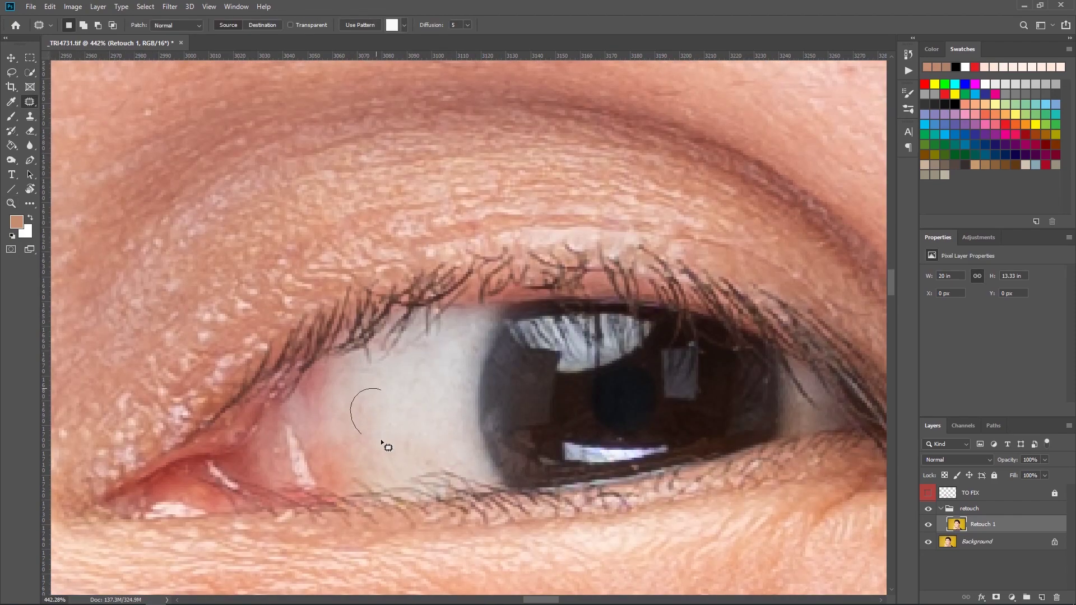
mouse_move(600, 322)
mouse_down()
mouse_move(464, 361)
mouse_move(452, 399)
mouse_move(360, 277)
mouse_move(706, 222)
mouse_up()
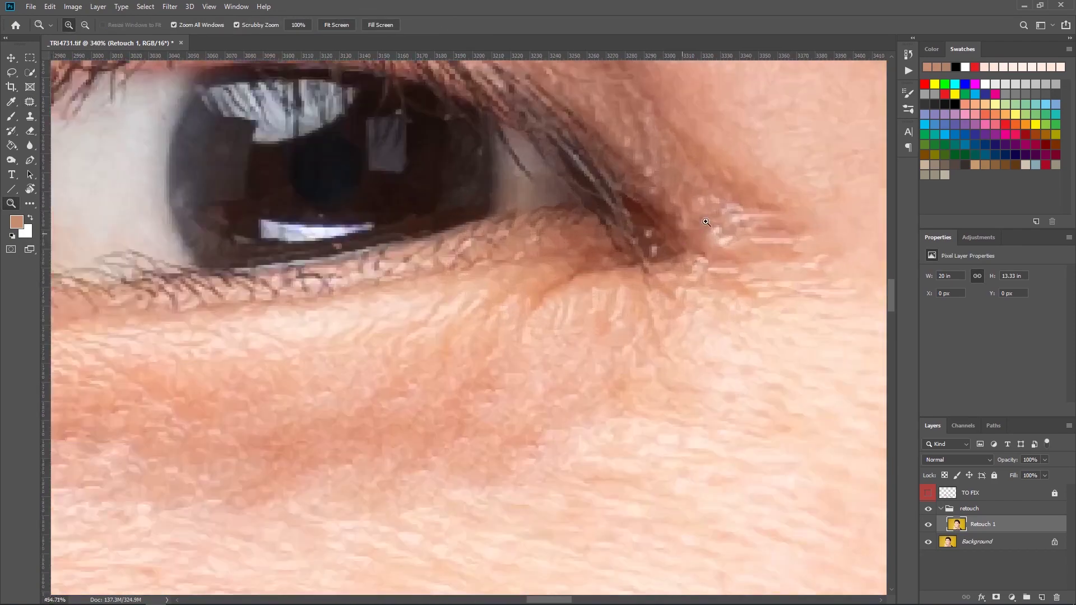
Step: Paint over the dark lash reflections in that eye's upper catchlight with sampled light greys at 22% brush opacity
scroll(706, 221, down, 4)
scroll(532, 311, up, 5)
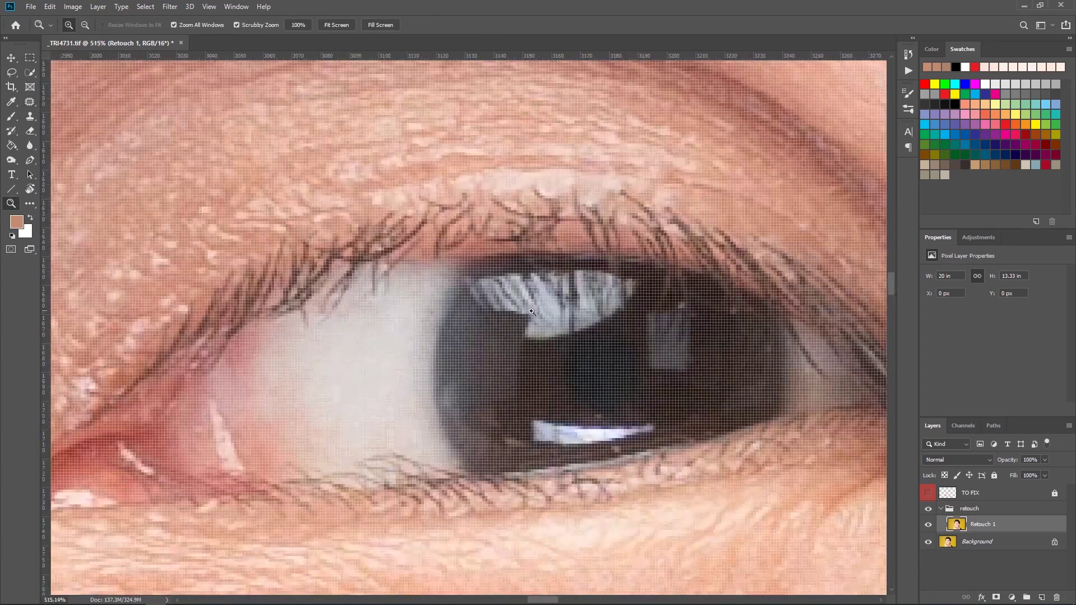
scroll(531, 312, up, 3)
key(b)
alt+click(512, 325)
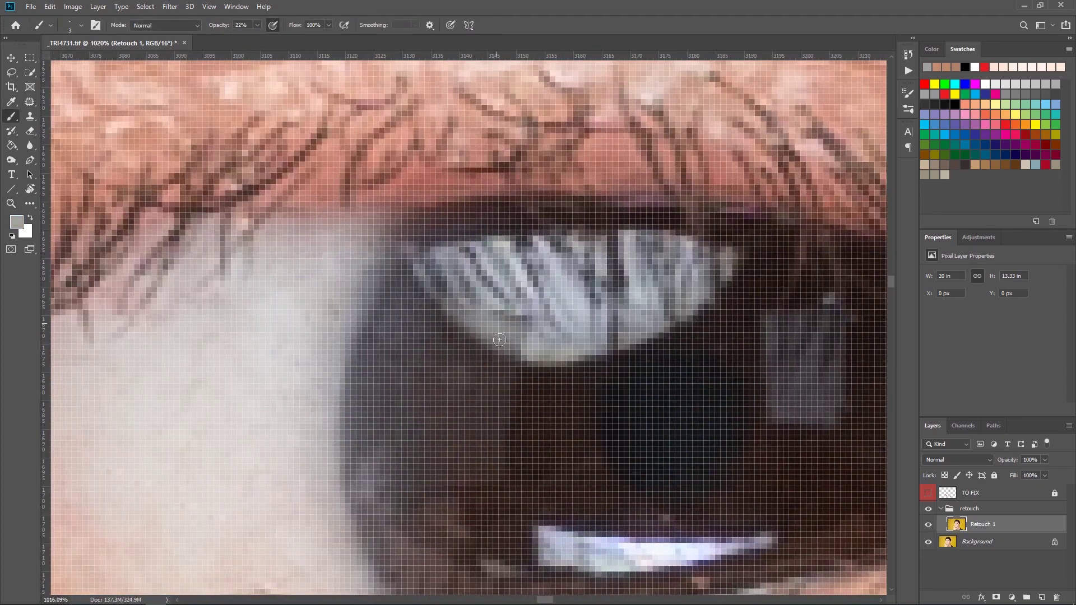
alt+click(548, 330)
alt+click(501, 309)
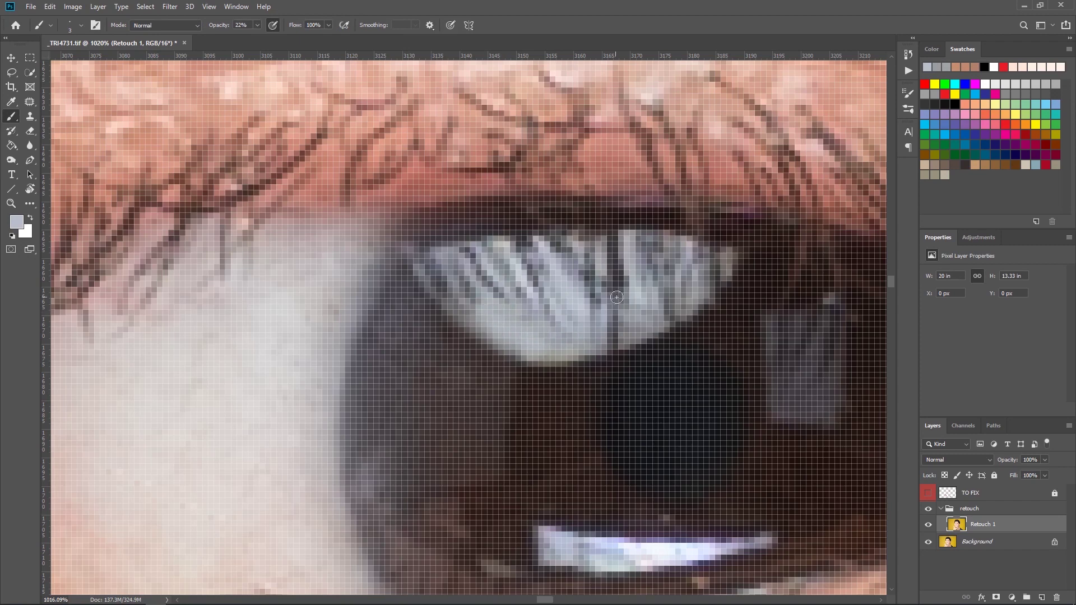
click(627, 316)
Step: Fill out and smooth the upper catchlight of the other eye with sampled greys using a soft 1 px brush
scroll(616, 291, down, 5)
scroll(524, 315, up, 6)
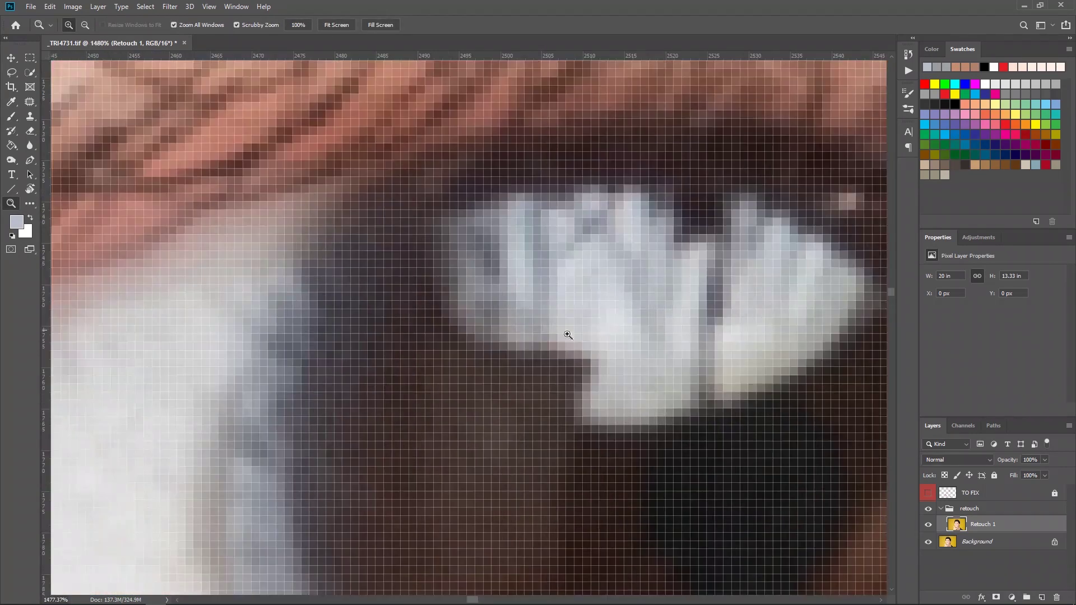
right_click(596, 343)
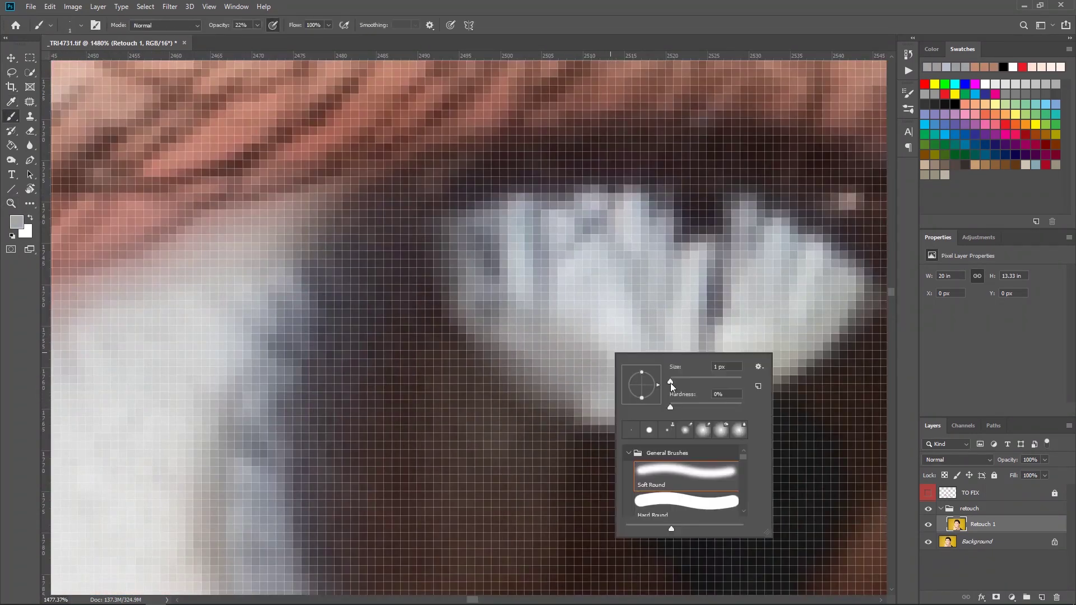
alt+click(597, 304)
scroll(599, 325, down, 3)
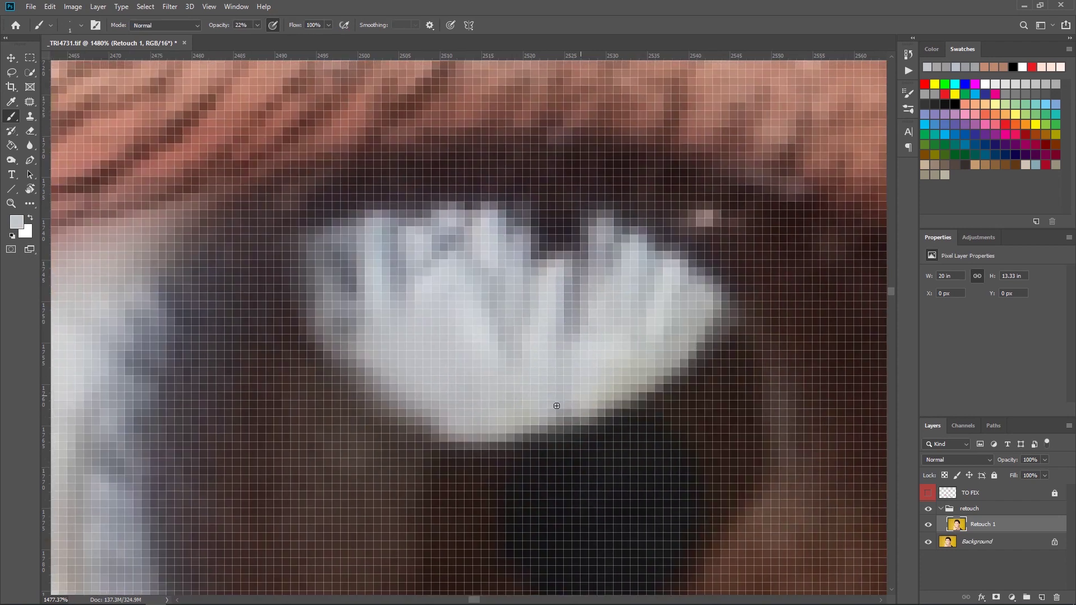
Step: Toggle the retouch group's visibility to compare the whole portrait with the original
key(z)
scroll(521, 271, down, 2)
scroll(521, 271, down, 12)
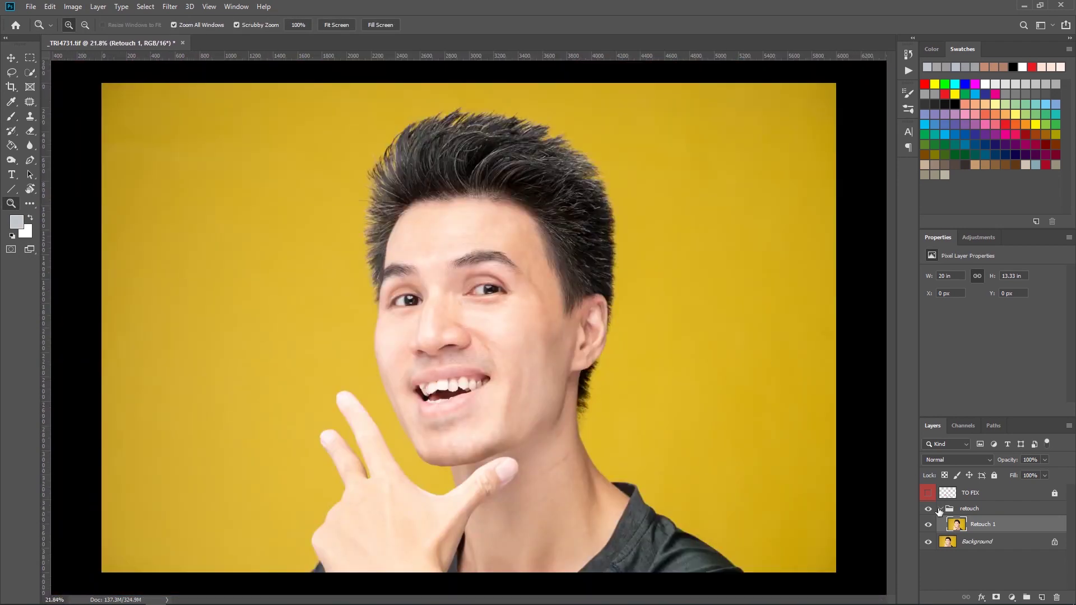
click(927, 509)
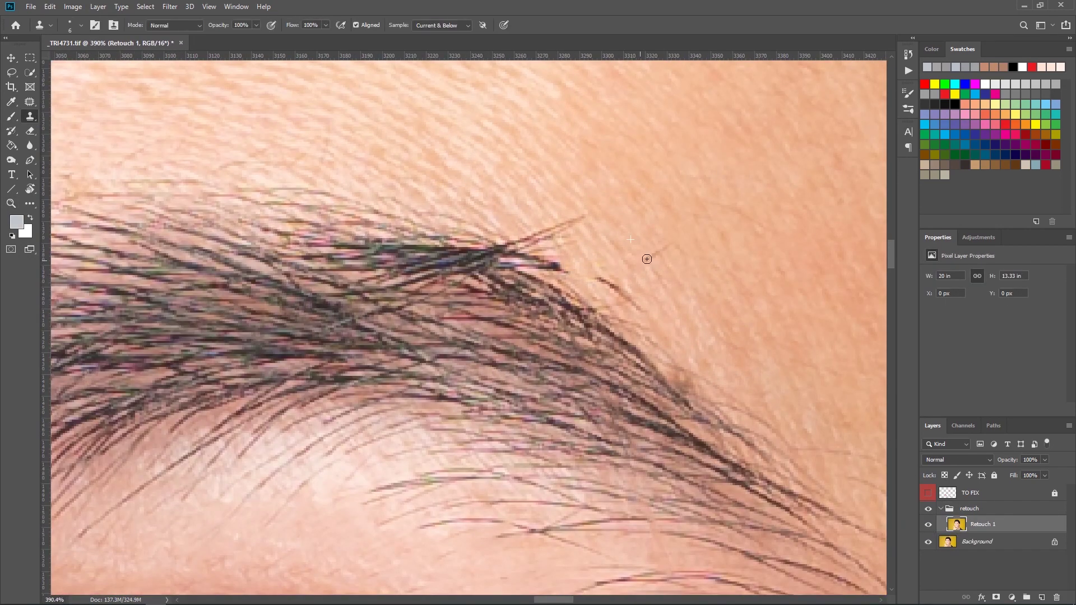
Step: Patch and clone out the stray hairs above the arch and around the outer end of the eyebrow nearer the ear
scroll(548, 253, down, 2)
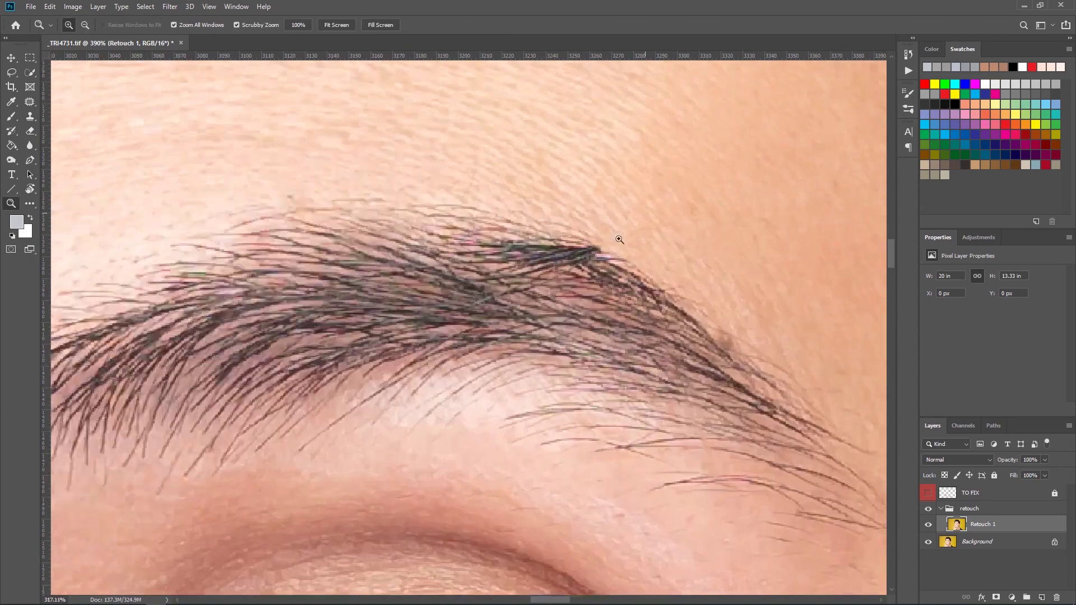
key(j)
drag(596, 243, 509, 242)
drag(632, 295, 532, 237)
key(ctrl+d)
scroll(531, 236, down, 3)
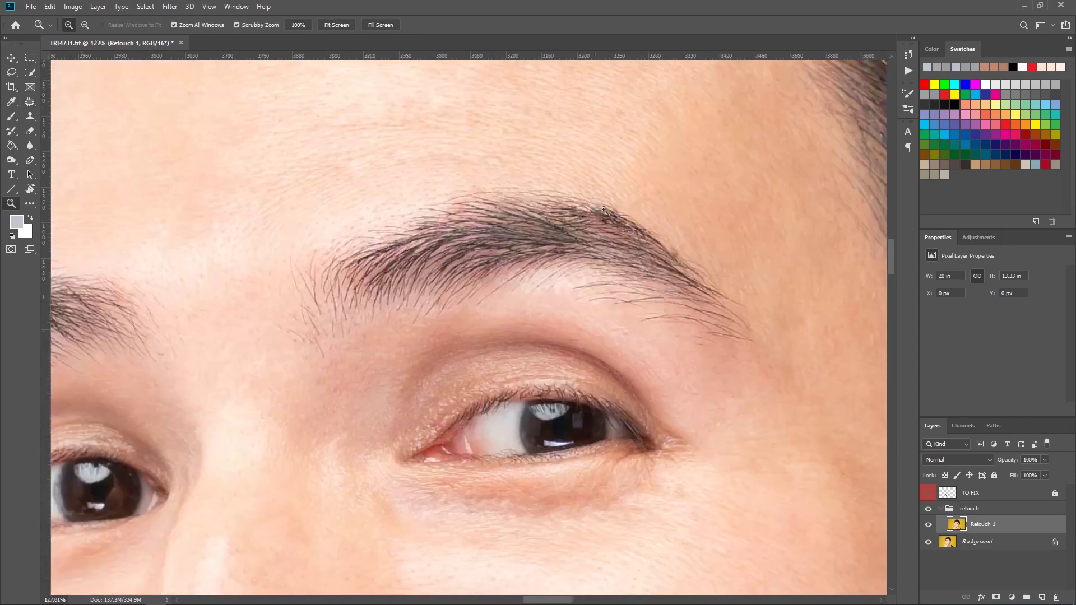
scroll(671, 248, up, 2)
key(s)
mouse_move(720, 276)
mouse_down()
mouse_move(667, 275)
mouse_move(678, 336)
mouse_up()
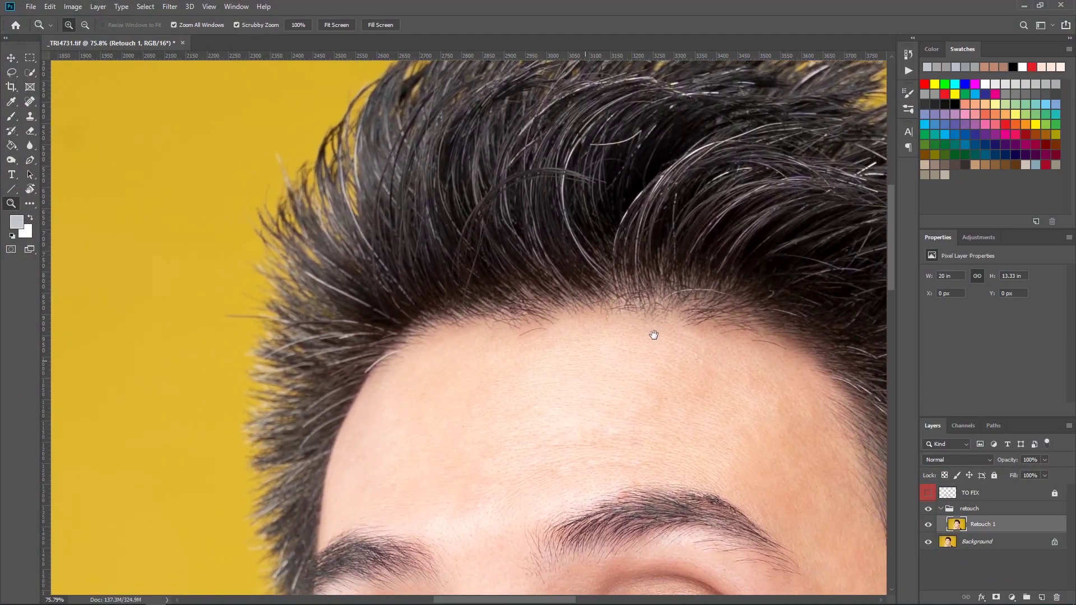
Step: Duplicate the Retouch 1 layer and spot-heal the uppermost light strand along the temple hairline with a soft brush up to 12 px
drag(653, 334, 736, 303)
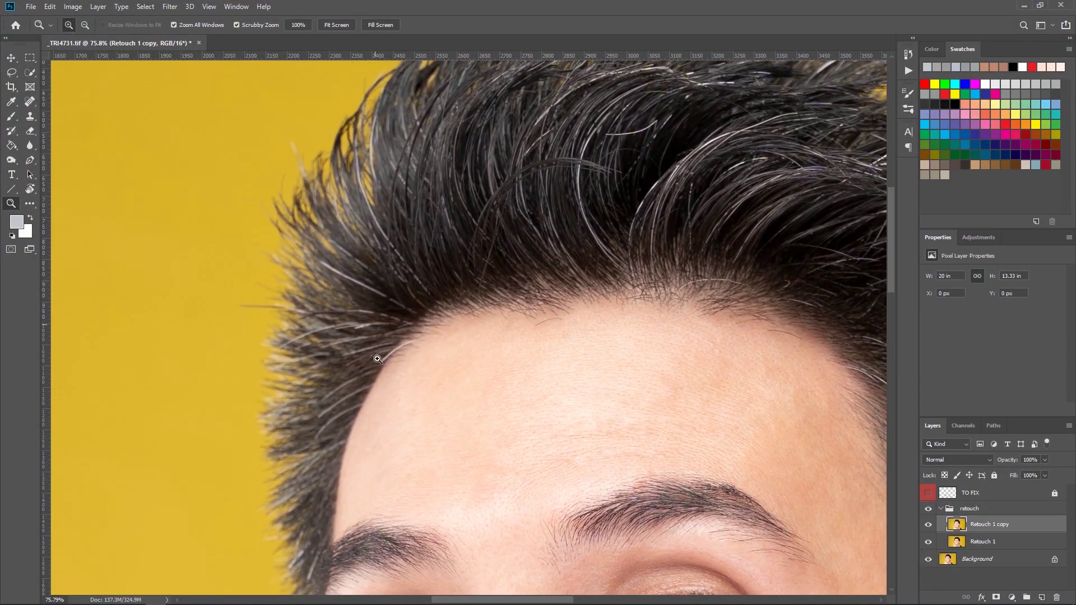
drag(377, 360, 558, 208)
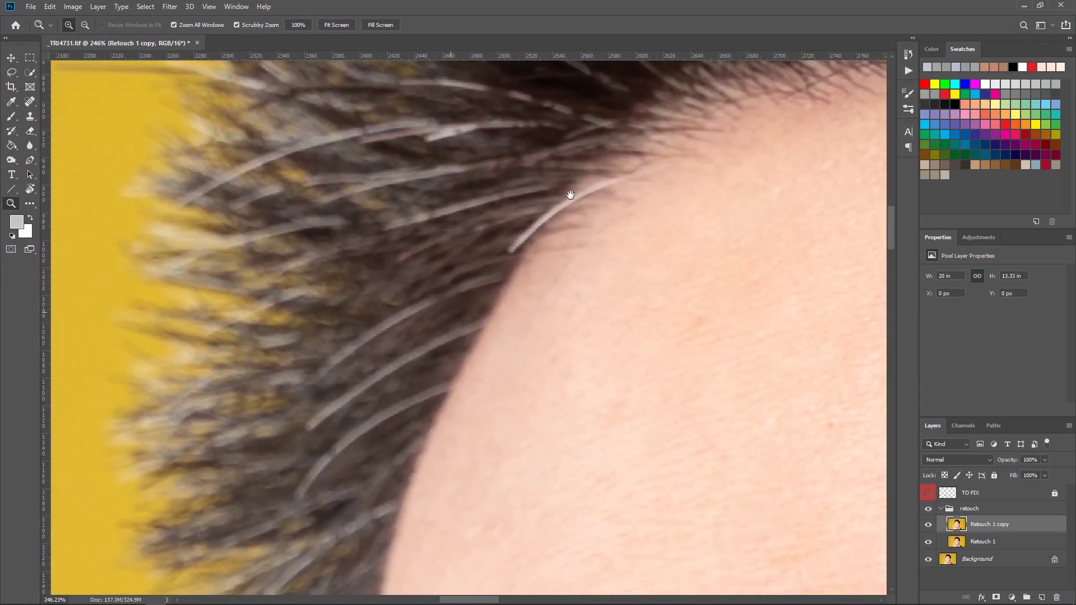
click(30, 102)
right_click(349, 361)
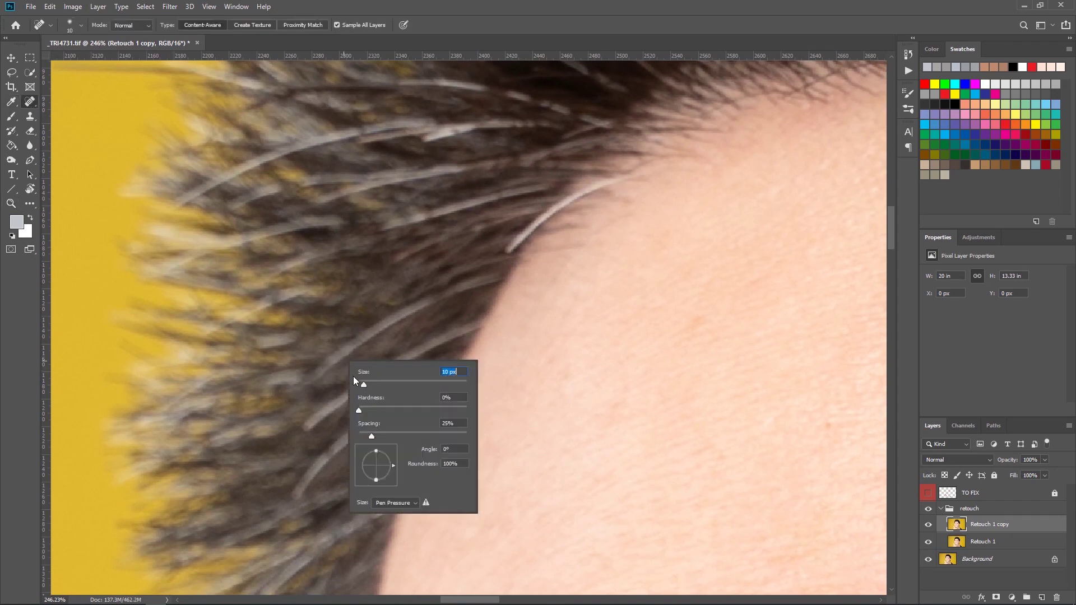
key(Return)
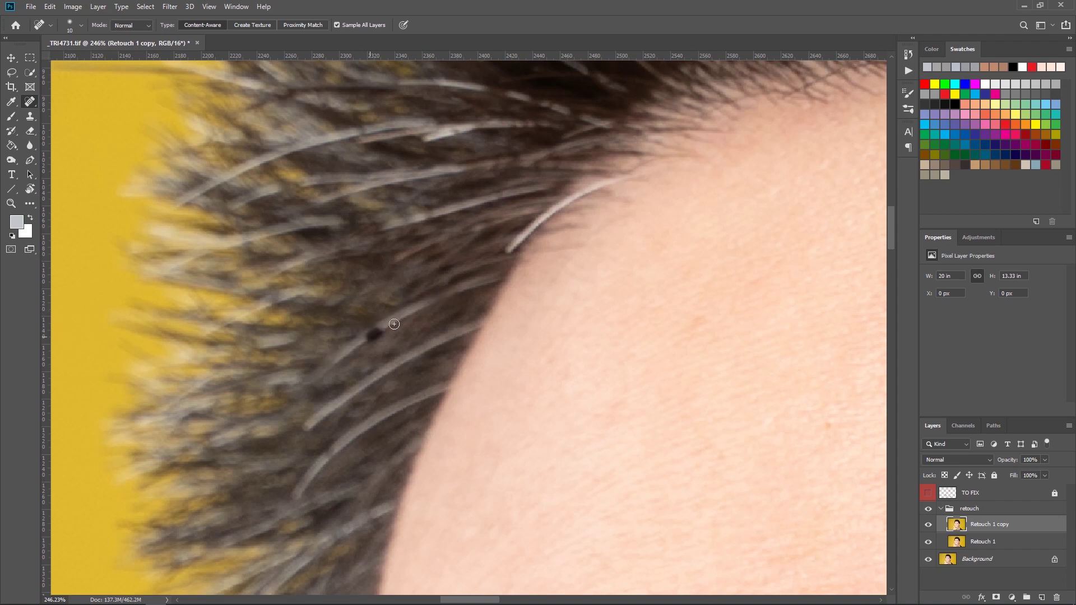
right_click(437, 310)
key(Return)
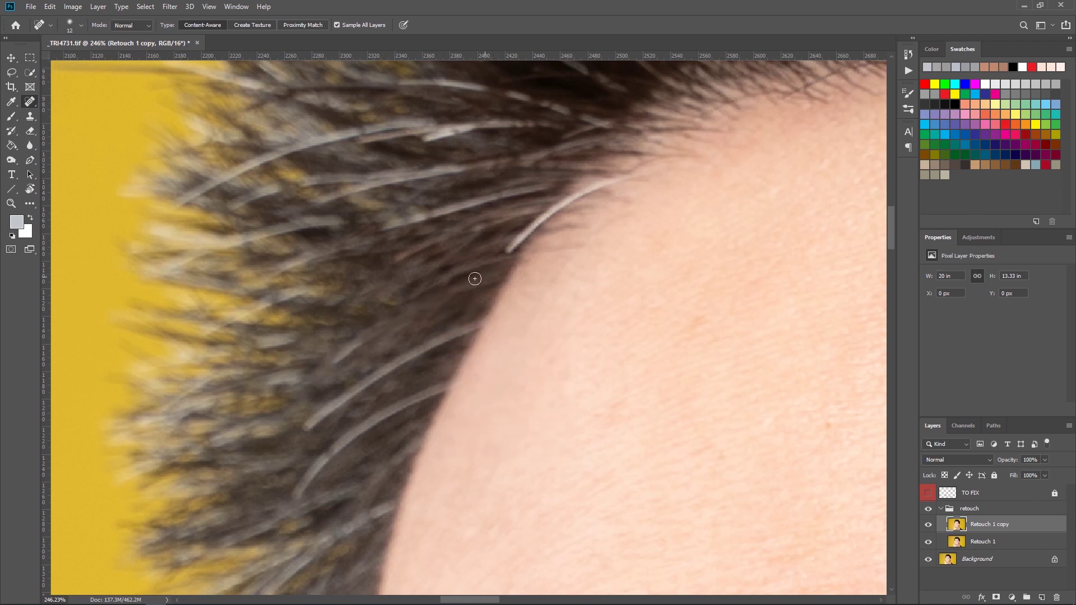
right_click(30, 106)
click(78, 134)
drag(362, 329, 389, 327)
drag(353, 349, 378, 321)
drag(400, 356, 410, 334)
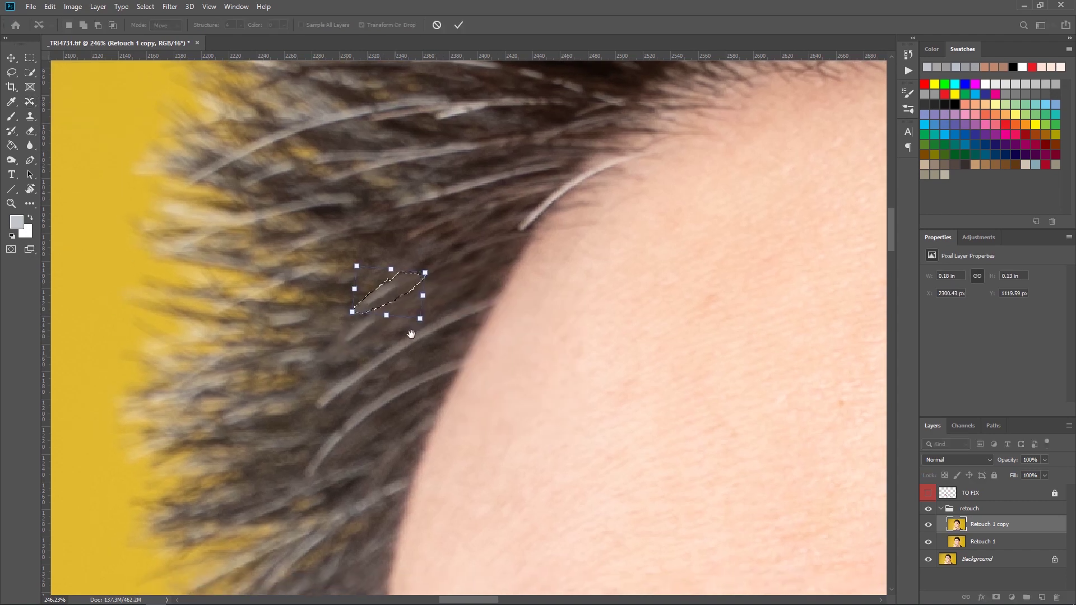
key(Escape)
Step: Patch out the long light strands running from the temple hair to the forehead edge with dark hair texture
right_click(30, 106)
click(73, 122)
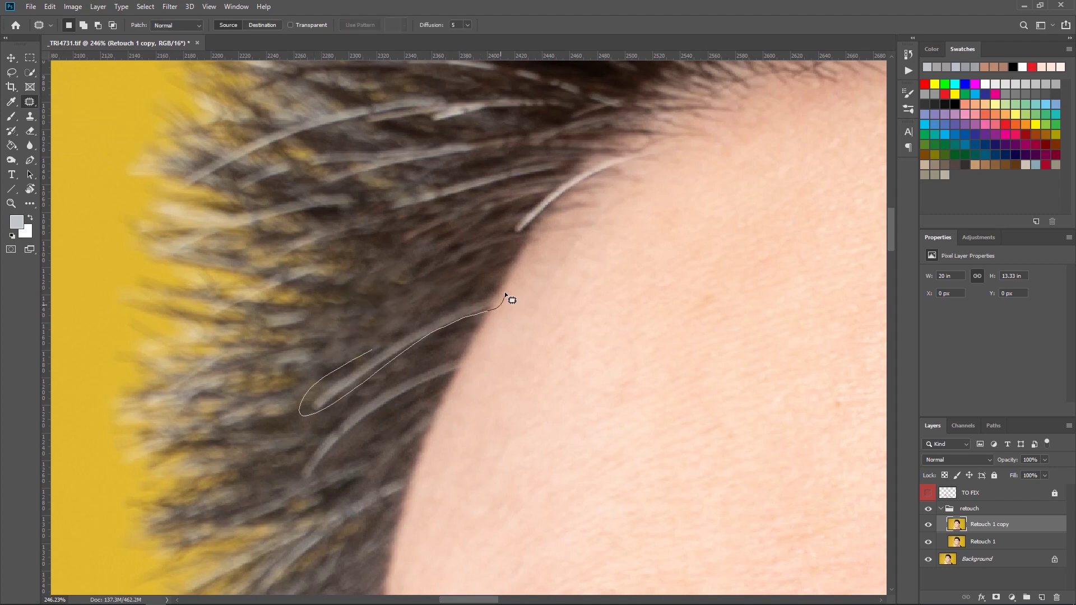
drag(504, 294, 372, 350)
drag(432, 328, 423, 298)
drag(413, 377, 457, 292)
drag(405, 315, 366, 384)
drag(459, 304, 502, 274)
drag(462, 292, 451, 266)
Step: Patch out the bright curved hair overlapping the skin at the corner of the forehead
drag(566, 162, 412, 360)
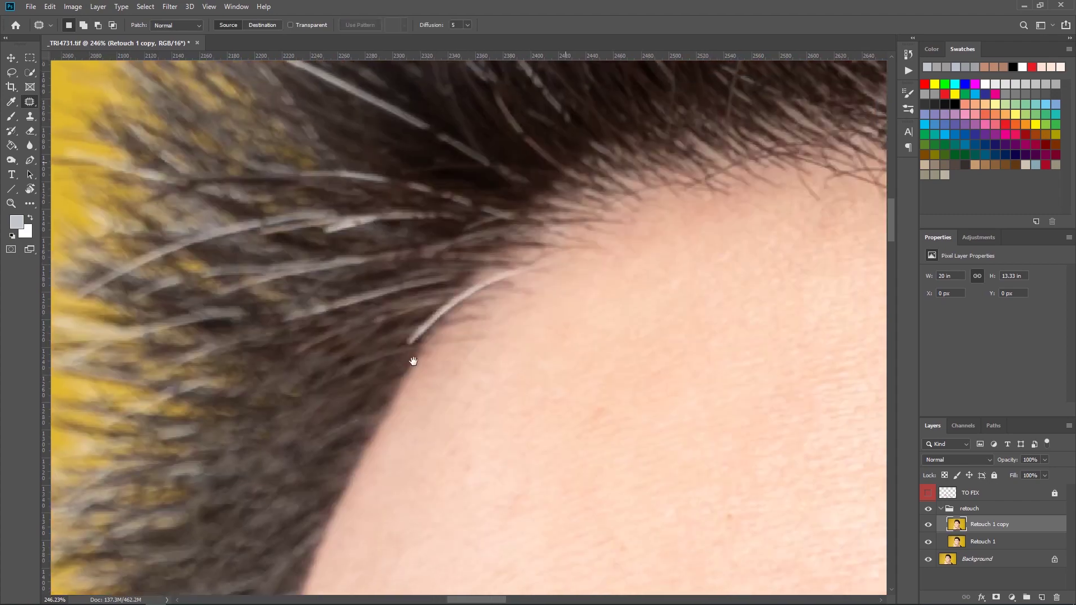
drag(444, 296, 413, 343)
drag(466, 287, 487, 277)
drag(477, 287, 496, 306)
mouse_move(729, 269)
mouse_down()
mouse_move(504, 341)
mouse_move(566, 185)
mouse_up()
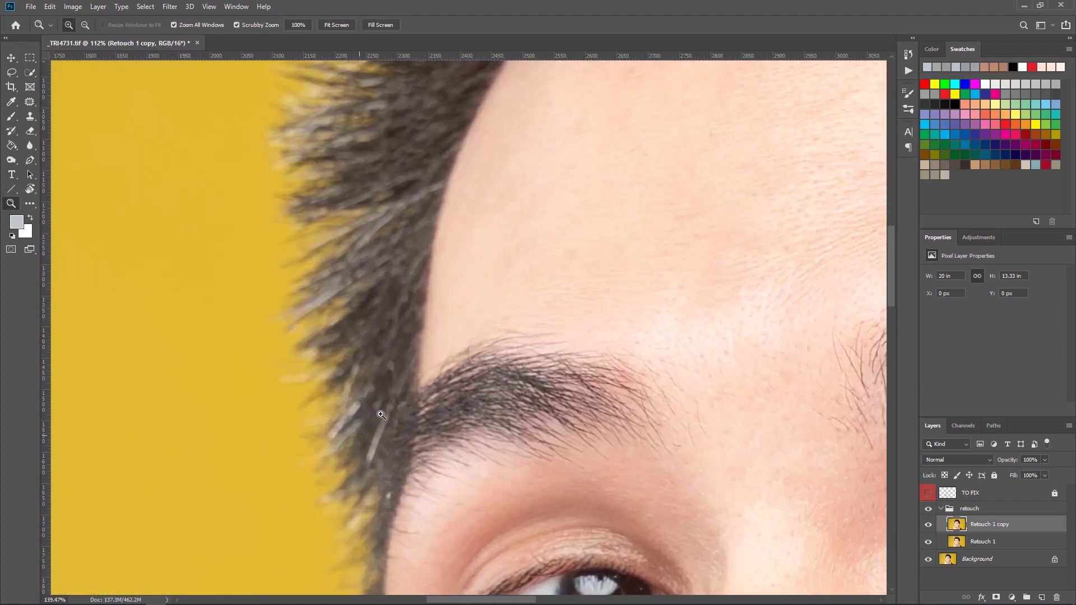
Step: Patch out the white hairs in the side hair beside the outer end of the eyebrow
drag(379, 417, 484, 412)
mouse_move(416, 337)
mouse_down()
mouse_move(350, 405)
mouse_move(418, 339)
mouse_up()
drag(388, 375, 428, 358)
drag(456, 496, 454, 392)
drag(431, 224, 438, 376)
drag(374, 384, 440, 331)
drag(345, 297, 320, 304)
mouse_move(398, 269)
mouse_down()
mouse_move(367, 463)
mouse_move(401, 452)
mouse_up()
Step: Patch out the light strand in the temple hair just above the cleaned hairline edge
drag(449, 179, 433, 488)
drag(461, 252, 359, 474)
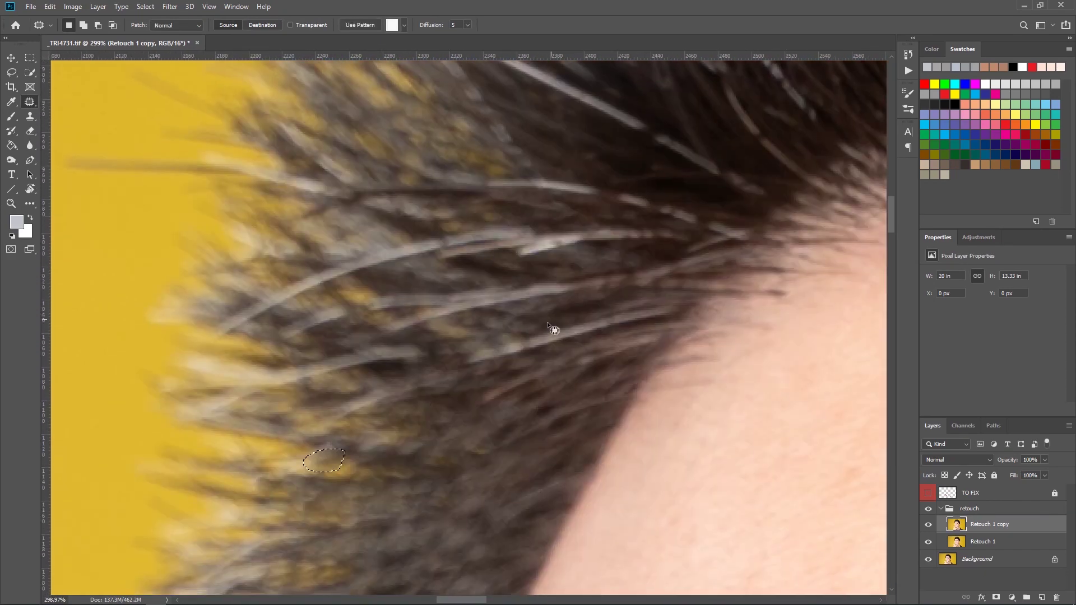
drag(545, 338, 538, 348)
drag(501, 354, 620, 328)
drag(446, 342, 447, 388)
Step: Patch out the light diagonal strand above the temple, from its hairline end up towards the yellow background
drag(521, 132, 454, 352)
drag(464, 336, 457, 327)
drag(405, 306, 379, 253)
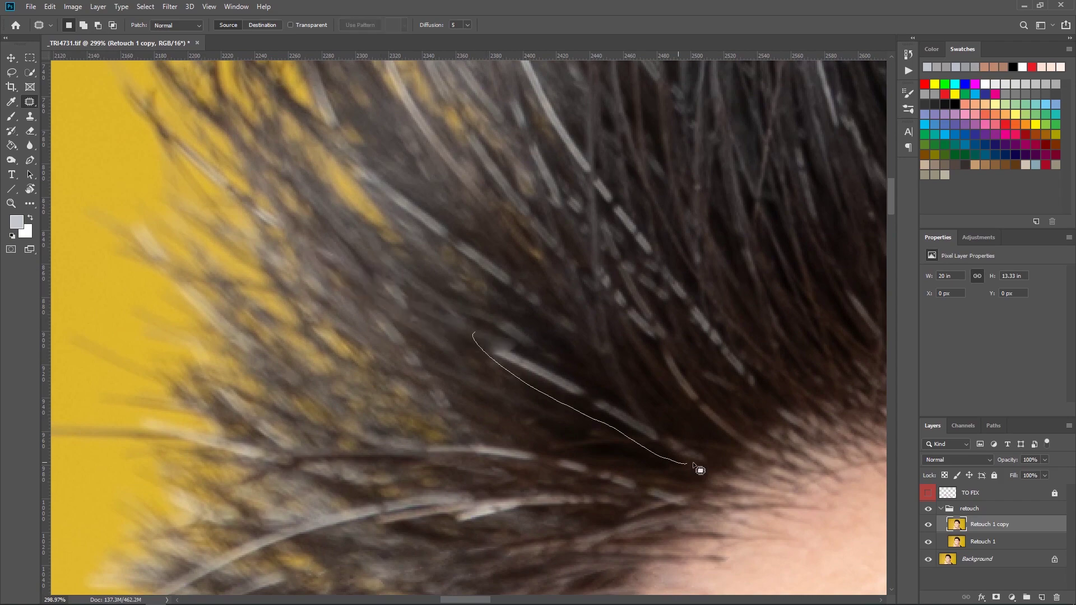
drag(693, 464, 482, 333)
drag(583, 395, 569, 415)
mouse_move(429, 435)
mouse_down()
mouse_move(538, 317)
mouse_move(557, 483)
mouse_up()
mouse_move(538, 367)
mouse_down()
mouse_move(512, 353)
mouse_move(519, 472)
mouse_up()
drag(463, 318, 471, 320)
drag(588, 405, 599, 386)
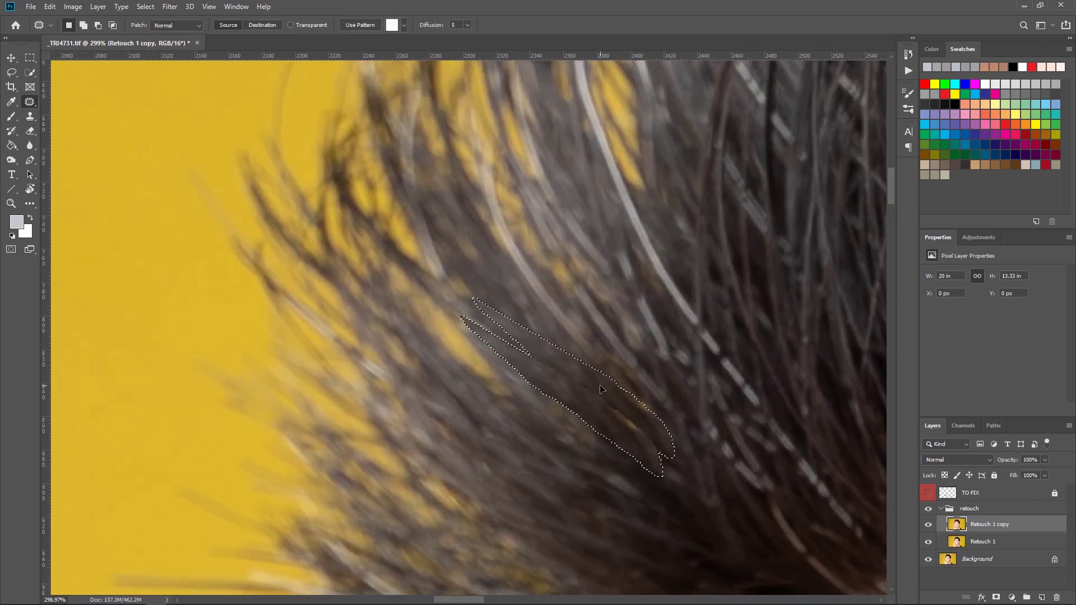
Step: Patch out the light strands at the hairline corner and darken their traces with a sampled dark brown soft round brush
scroll(538, 336, down, 3)
scroll(555, 376, right, 10)
drag(404, 340, 447, 423)
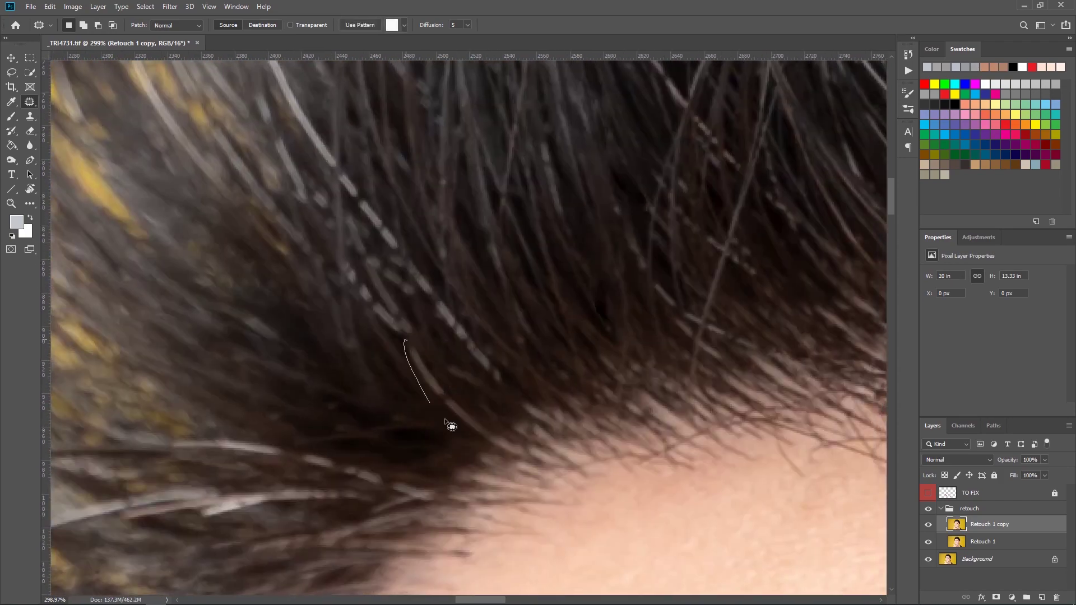
scroll(409, 353, left, 8)
key(b)
right_click(725, 356)
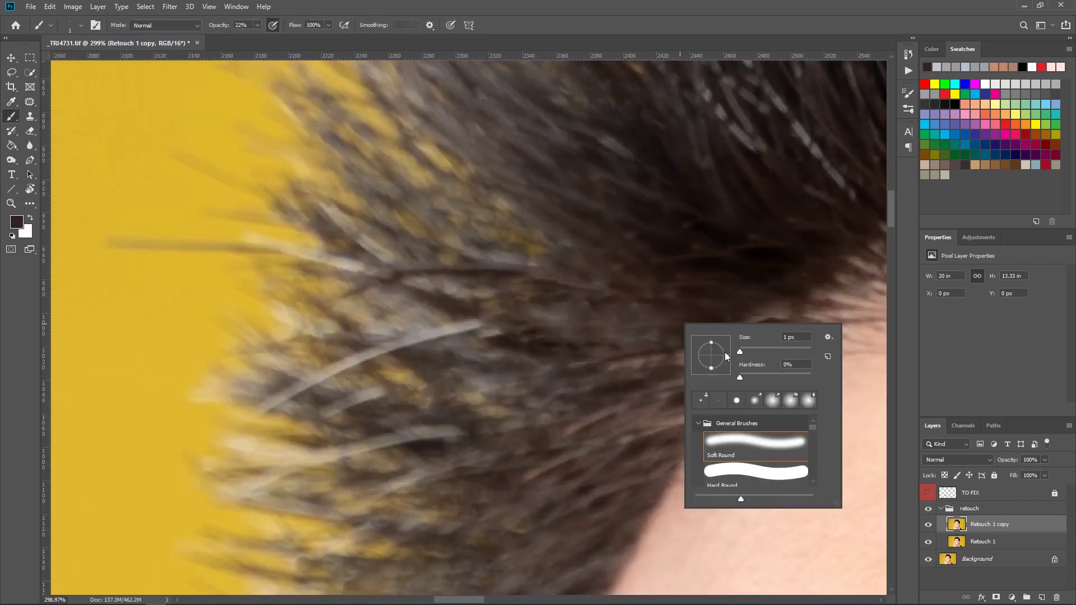
drag(740, 352, 747, 352)
mouse_move(477, 294)
mouse_down()
mouse_move(645, 320)
mouse_move(553, 271)
mouse_move(454, 305)
mouse_move(439, 371)
mouse_up()
Step: Spot-heal the bright curved stray hair crossing the dark front hair and clone dark strands over its remains
key(z)
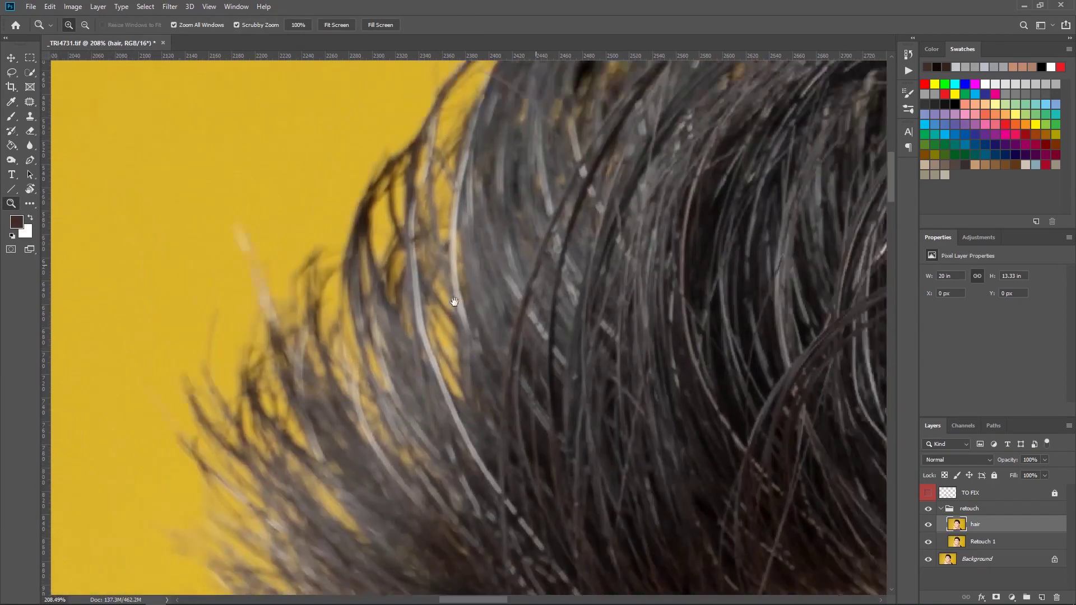
click(30, 102)
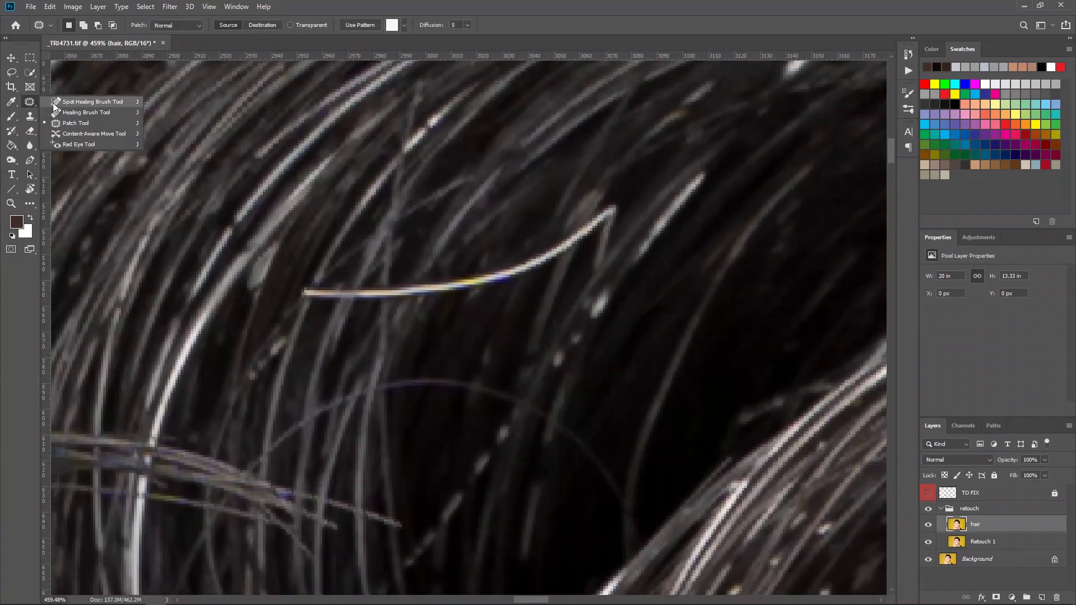
click(56, 102)
mouse_move(303, 292)
mouse_down()
mouse_move(396, 290)
mouse_move(612, 211)
mouse_up()
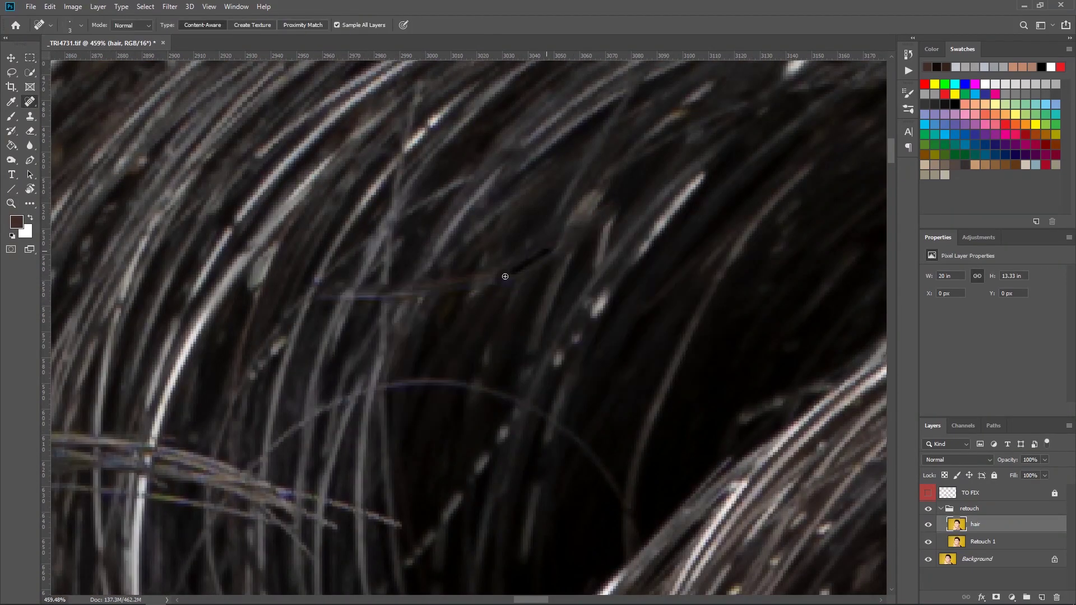
key(s)
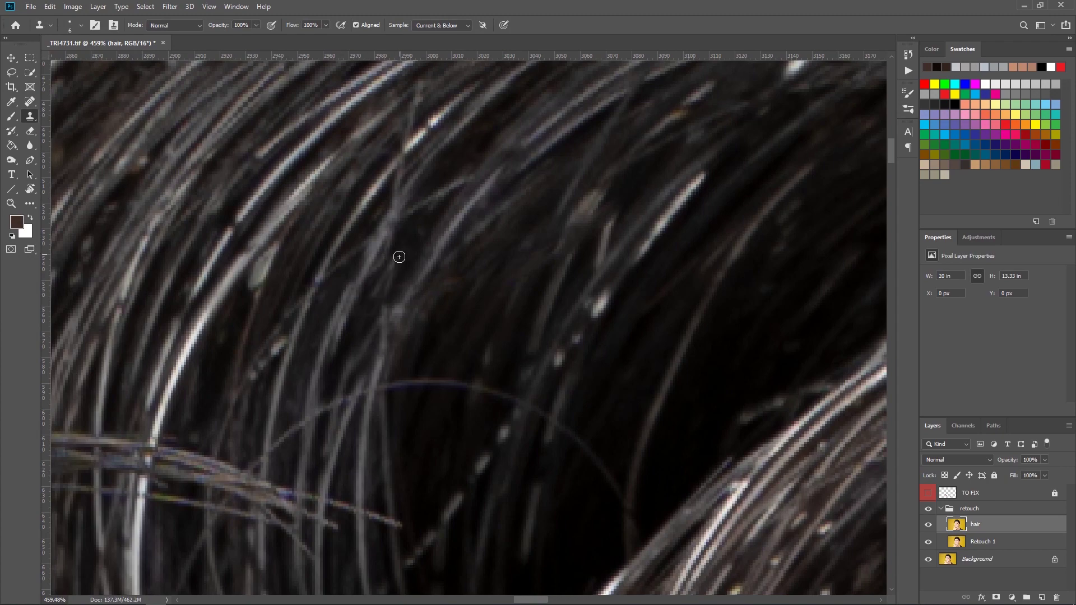
drag(399, 257, 384, 322)
mouse_move(471, 437)
mouse_down()
mouse_move(522, 311)
mouse_move(507, 383)
mouse_up()
Step: Clone out the dotted light hair and thin stray hairs in the dark gap of the front hair
drag(505, 437, 497, 339)
drag(569, 266, 577, 336)
mouse_move(616, 230)
mouse_down()
mouse_move(536, 398)
mouse_move(538, 324)
mouse_up()
drag(556, 390, 558, 427)
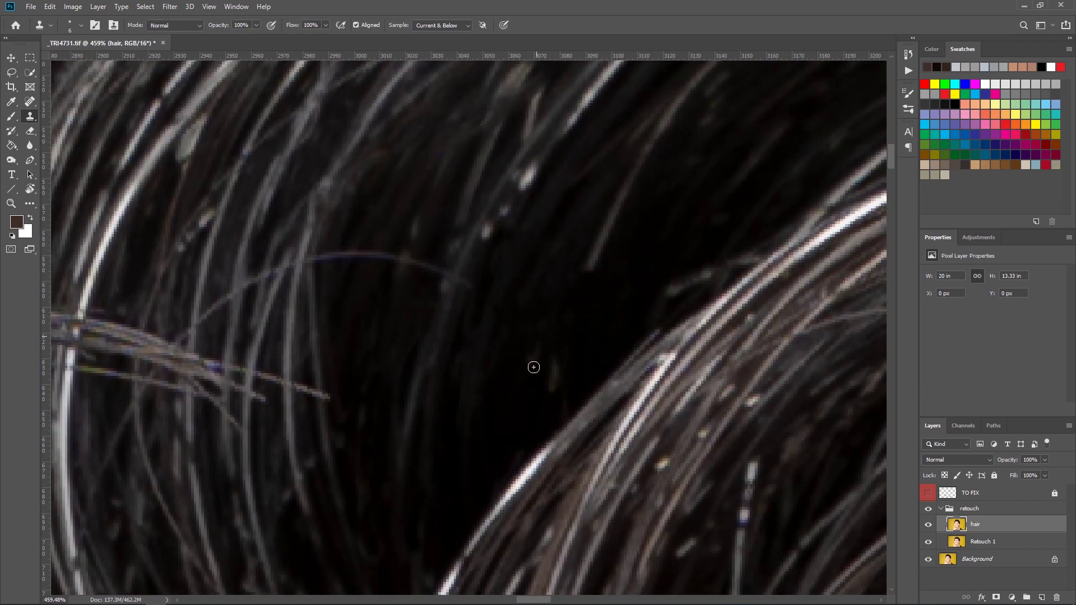
drag(594, 185, 463, 388)
drag(314, 314, 802, 309)
mouse_move(528, 307)
mouse_down()
mouse_move(480, 327)
mouse_move(507, 336)
mouse_up()
Step: Spot-heal the light stray hairs in the dark hair just above the forehead's shaded side
key(j)
mouse_move(440, 372)
mouse_down()
mouse_move(498, 377)
mouse_move(533, 308)
mouse_move(582, 333)
mouse_up()
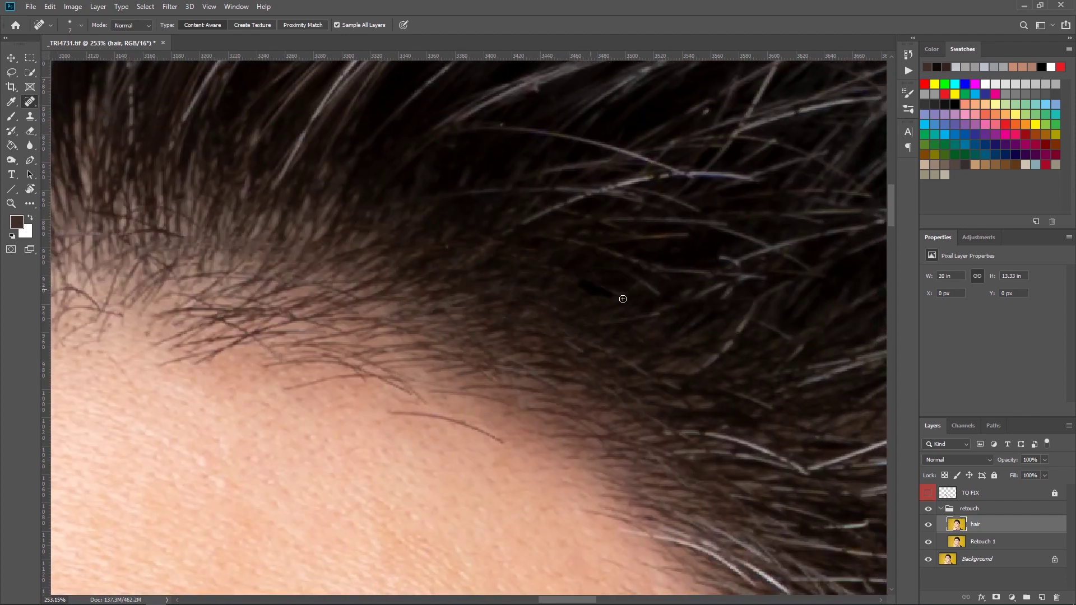
drag(623, 299, 426, 119)
drag(521, 378, 538, 385)
drag(615, 427, 594, 477)
drag(600, 344, 653, 327)
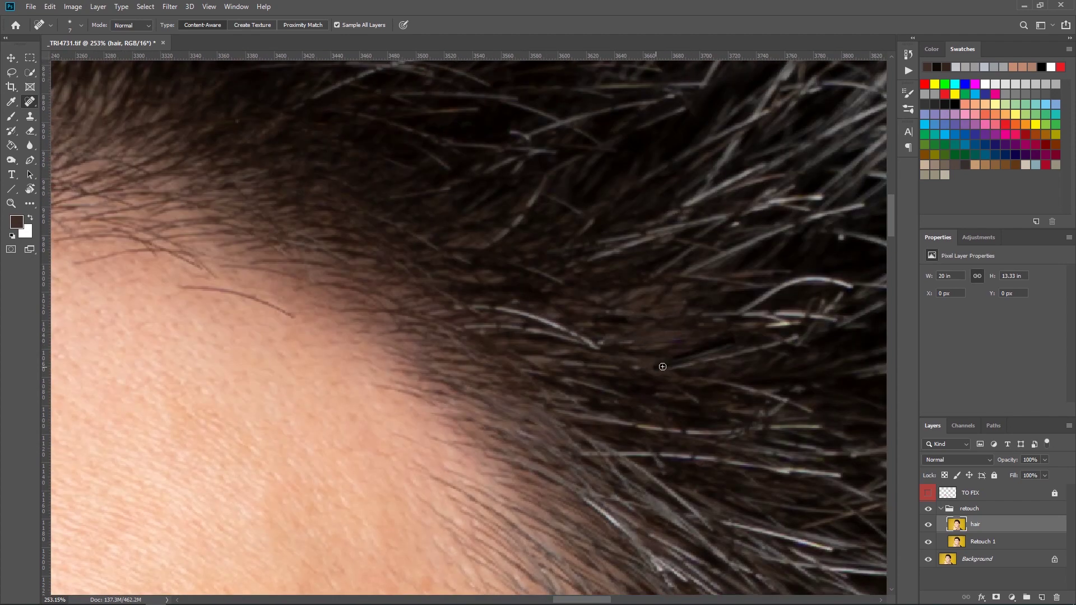
Step: Spot-heal the bright strands in the side hair next to the hairline on the forehead's shaded side
drag(663, 366, 743, 353)
mouse_move(747, 346)
mouse_down()
mouse_move(593, 338)
mouse_move(545, 348)
mouse_move(567, 329)
mouse_move(512, 349)
mouse_up()
key(s)
key(j)
drag(384, 363, 283, 323)
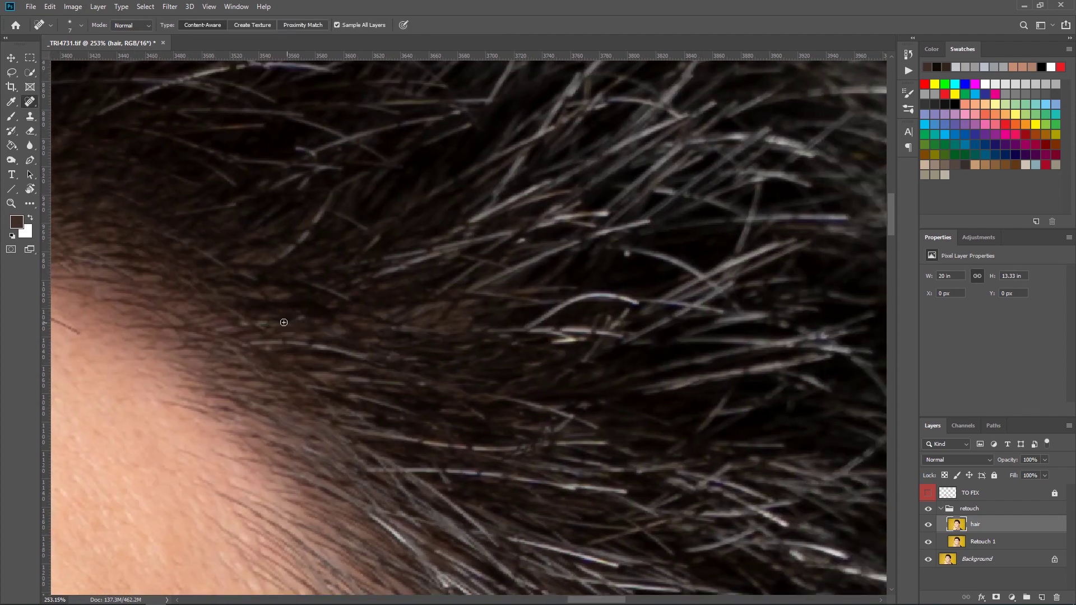
drag(375, 417, 351, 380)
Step: Paint a sampled near-black brown over the remaining lighter traces in that side hair at 41% brush opacity
key(b)
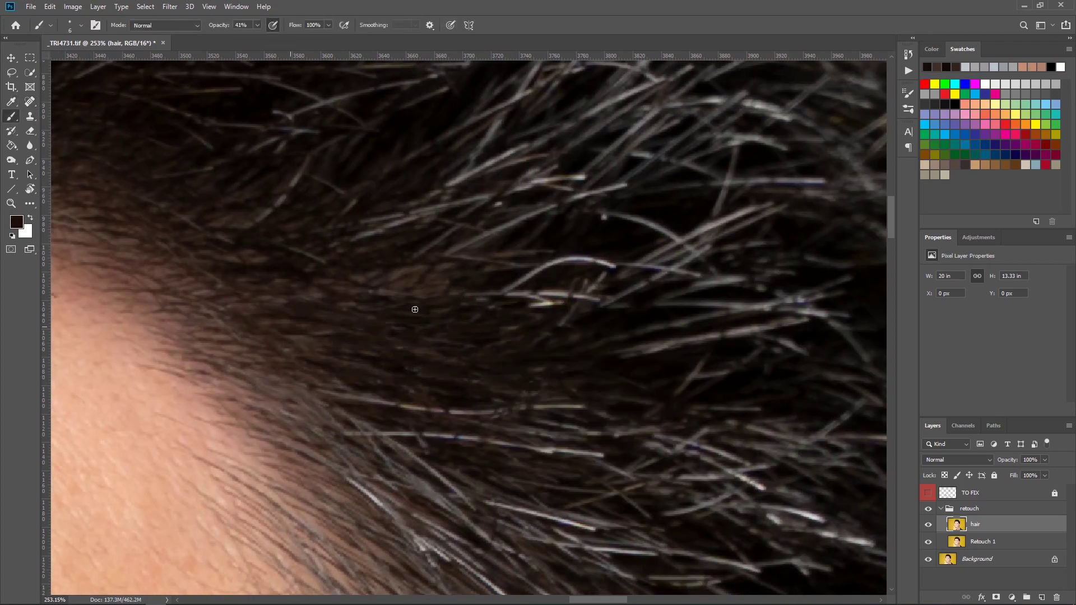
drag(401, 272, 463, 324)
drag(521, 226, 428, 226)
drag(521, 246, 644, 247)
Step: Spot-heal the bright isolated strands in the hair beside the shaded temple
key(j)
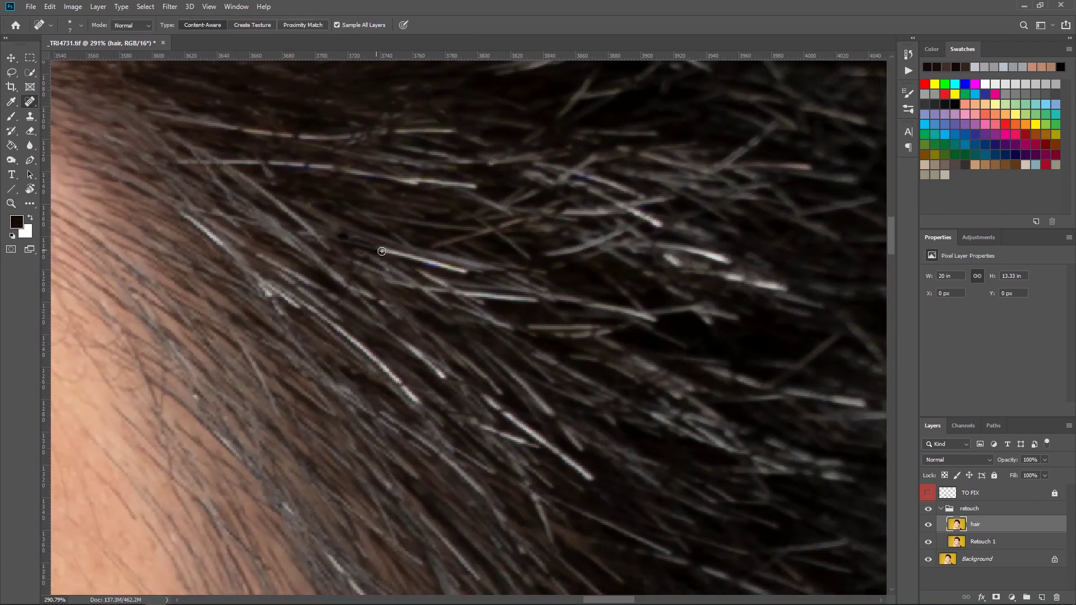
drag(344, 238, 464, 274)
drag(576, 303, 455, 255)
drag(769, 369, 710, 342)
drag(685, 219, 716, 297)
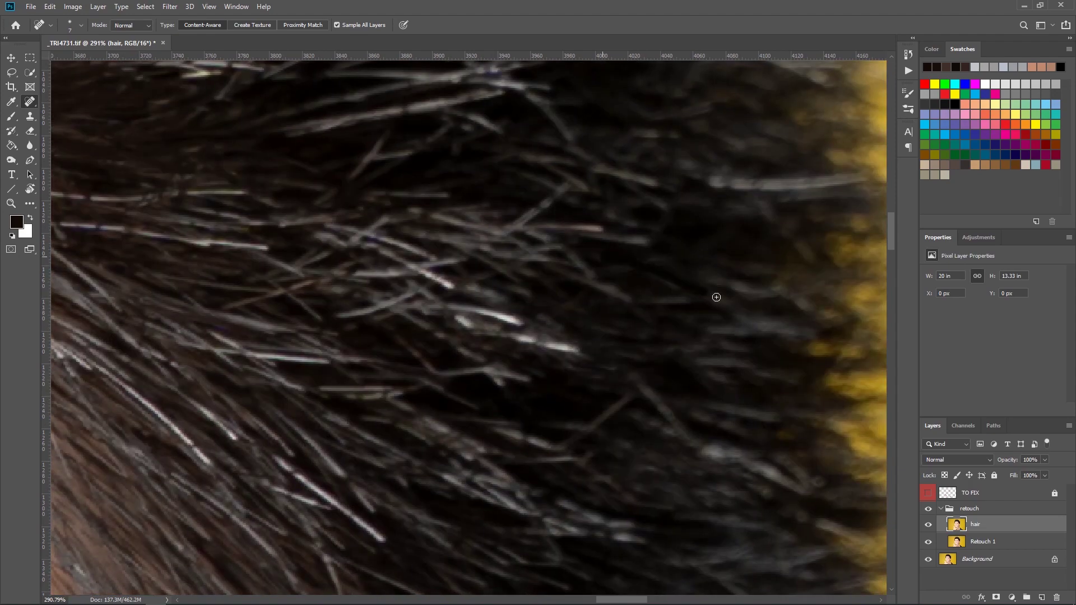
mouse_move(575, 228)
mouse_down()
mouse_move(438, 328)
mouse_move(656, 308)
mouse_up()
Step: Patch the crossing light hairs in the dark side hair near the outer edge with darker hair texture
key(shift+j)
drag(688, 210, 617, 303)
drag(594, 241, 616, 342)
drag(571, 302, 611, 368)
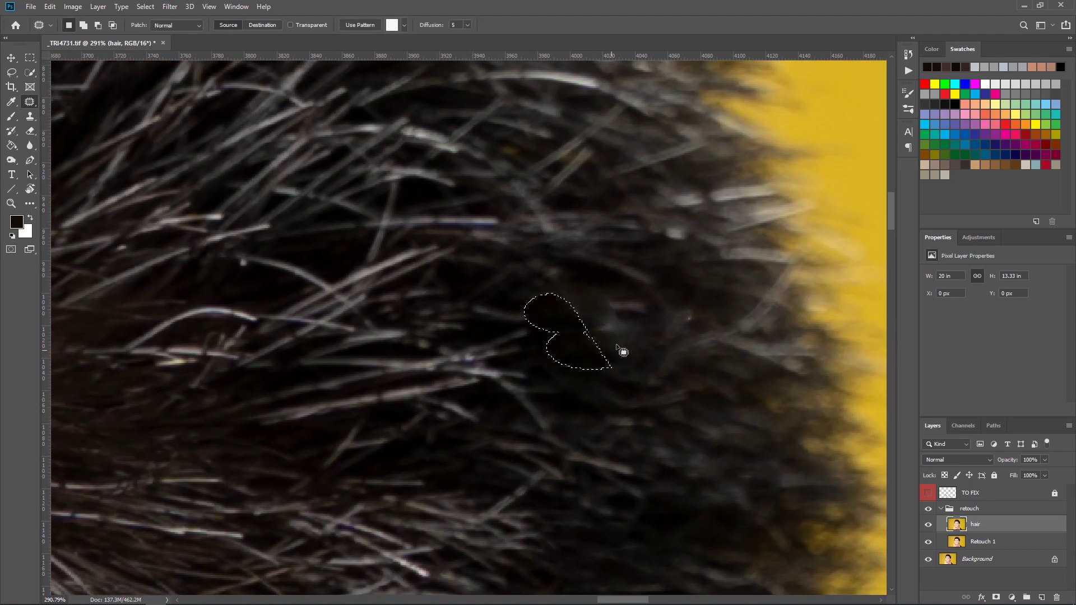
drag(565, 289, 425, 352)
mouse_move(634, 342)
mouse_down()
mouse_move(628, 375)
mouse_move(560, 387)
mouse_up()
Step: Patch out further light strands in the dark side hair, working down towards the ear
drag(584, 401, 536, 409)
mouse_move(639, 348)
mouse_down()
mouse_move(611, 343)
mouse_move(683, 336)
mouse_up()
mouse_move(673, 246)
mouse_down()
mouse_move(671, 351)
mouse_move(825, 392)
mouse_up()
drag(431, 284, 550, 334)
drag(634, 479, 599, 331)
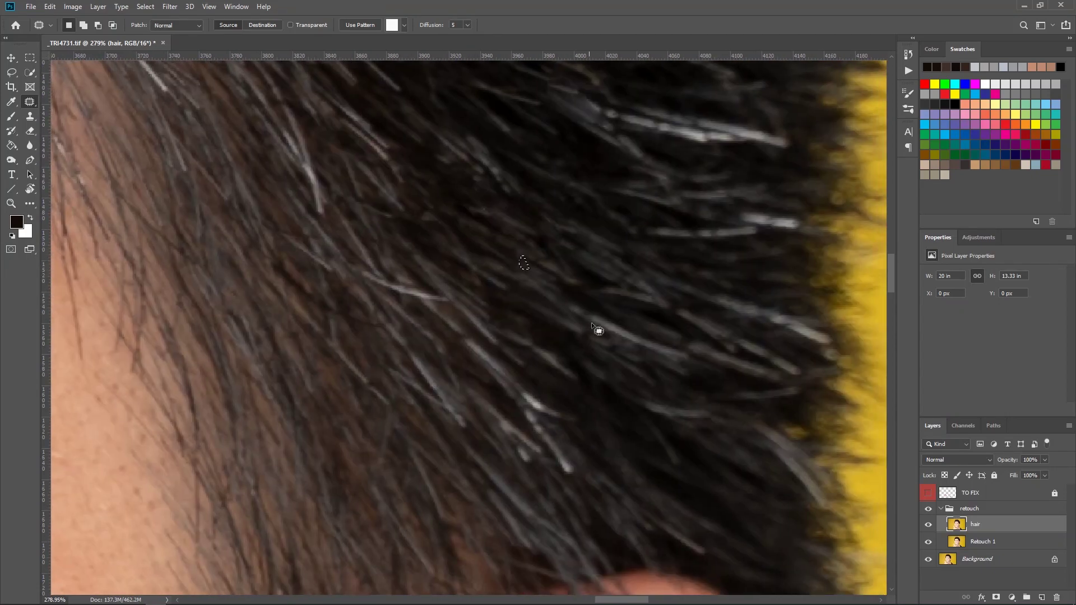
Step: Patch out the light strands near the outer hair edge just above the ear
drag(775, 381, 683, 328)
drag(729, 353, 647, 328)
mouse_move(697, 293)
mouse_down()
mouse_move(811, 354)
mouse_move(706, 295)
mouse_up()
drag(757, 320, 704, 297)
mouse_move(690, 370)
mouse_down()
mouse_move(677, 361)
mouse_move(670, 305)
mouse_up()
click(769, 388)
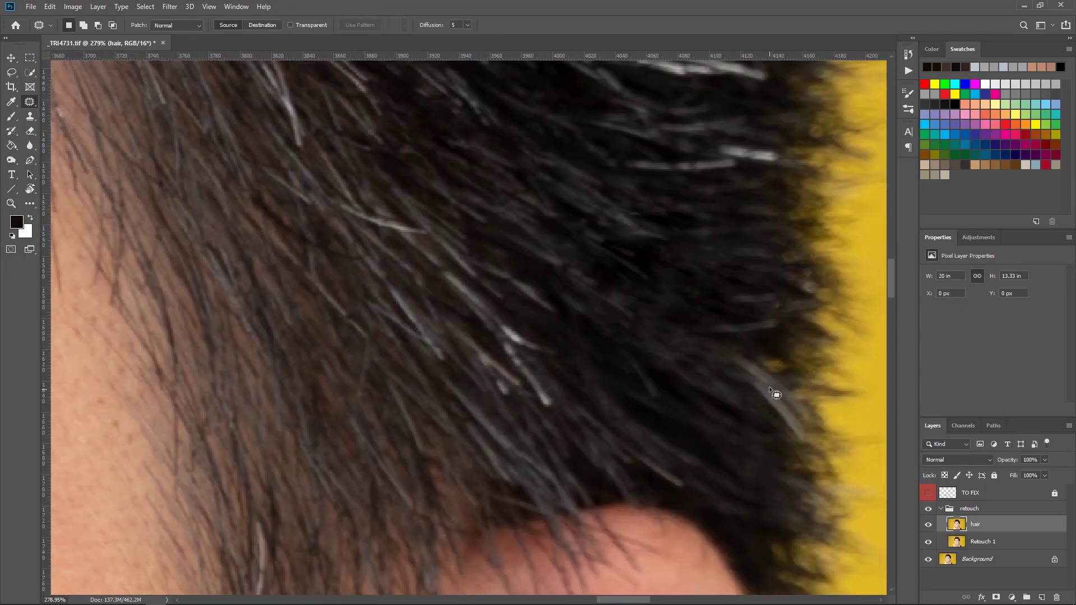
drag(448, 224, 575, 413)
Step: Spot-heal the light strands in the sideburn hair between the temple and the ear
key(j)
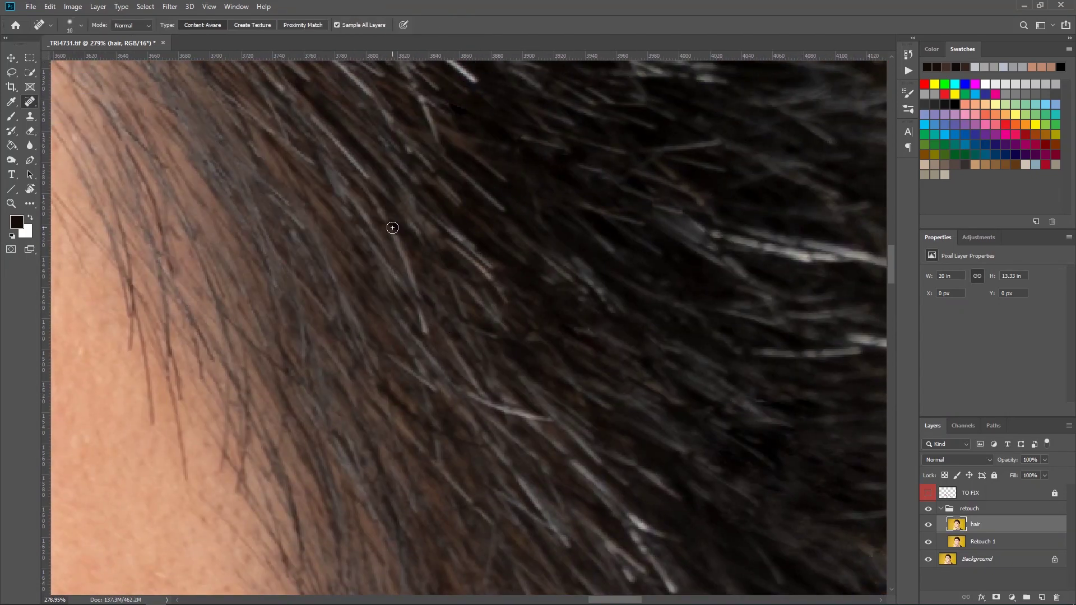
drag(392, 227, 426, 332)
drag(471, 395, 552, 419)
drag(521, 549, 454, 335)
drag(590, 326, 560, 385)
Step: Paint sampled dark hair colour over the traces above the ear at 41% opacity and spot-heal the bright streaks near the outer edge
key(b)
alt+click(533, 338)
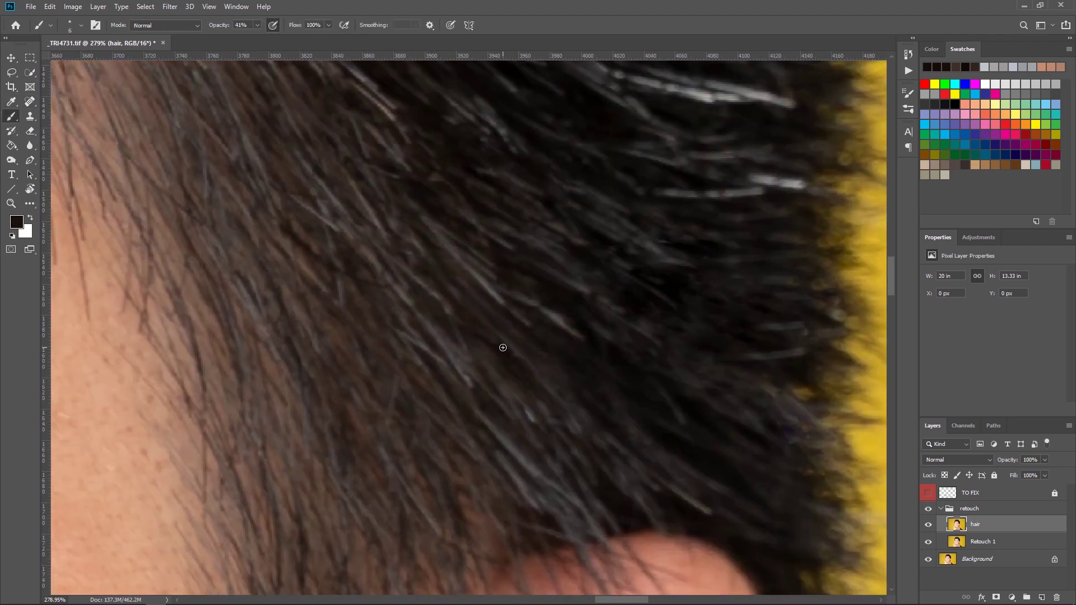
mouse_move(659, 196)
mouse_down()
mouse_move(466, 312)
mouse_move(605, 297)
mouse_up()
key(j)
mouse_move(435, 209)
mouse_down()
mouse_move(524, 305)
mouse_move(681, 315)
mouse_up()
Step: Darken the remaining light strands between the outer hair edge and the temple with sampled near-black at 28% brush opacity
key(b)
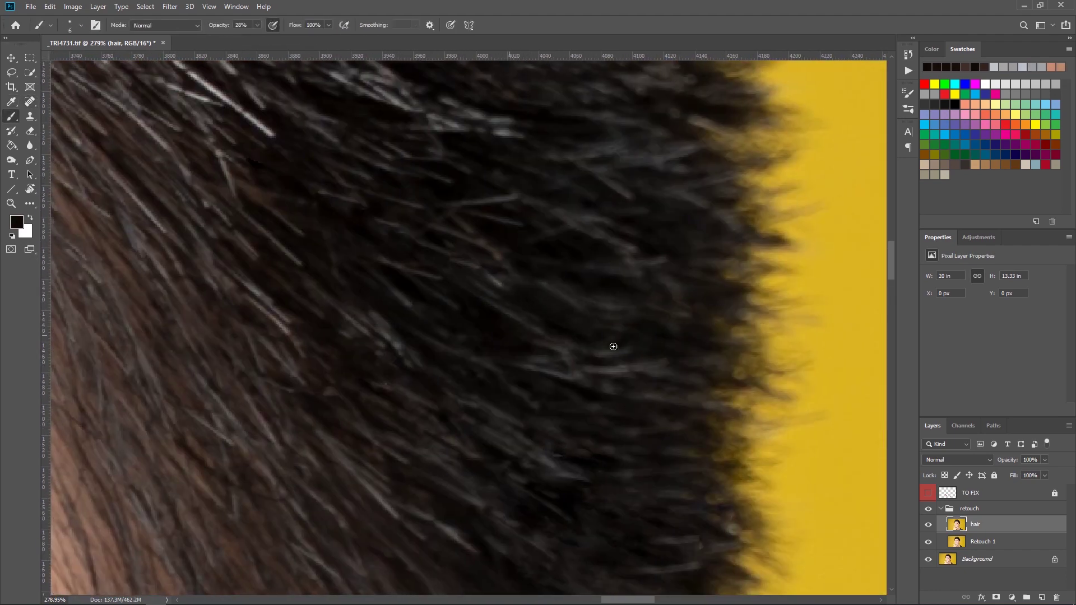
scroll(612, 348, left, 3)
scroll(387, 301, left, 3)
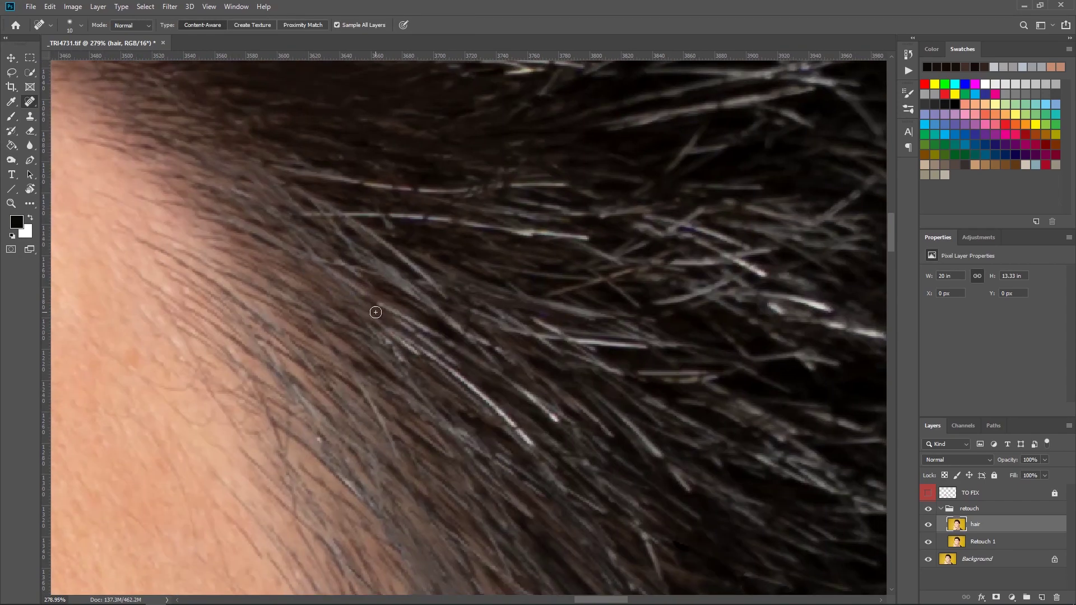
alt+click(506, 385)
drag(502, 389, 417, 185)
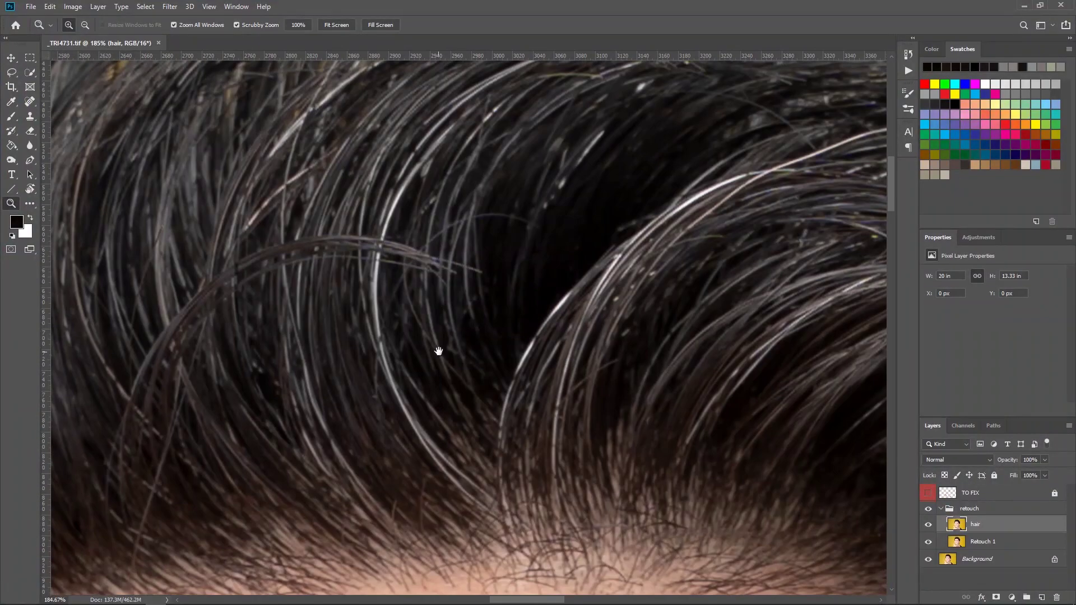
Step: Duplicate the hair layer and spot-heal the bright curved strand running from the crossing tuft down to the hairline
drag(375, 303, 411, 226)
key(ctrl+j)
key(j)
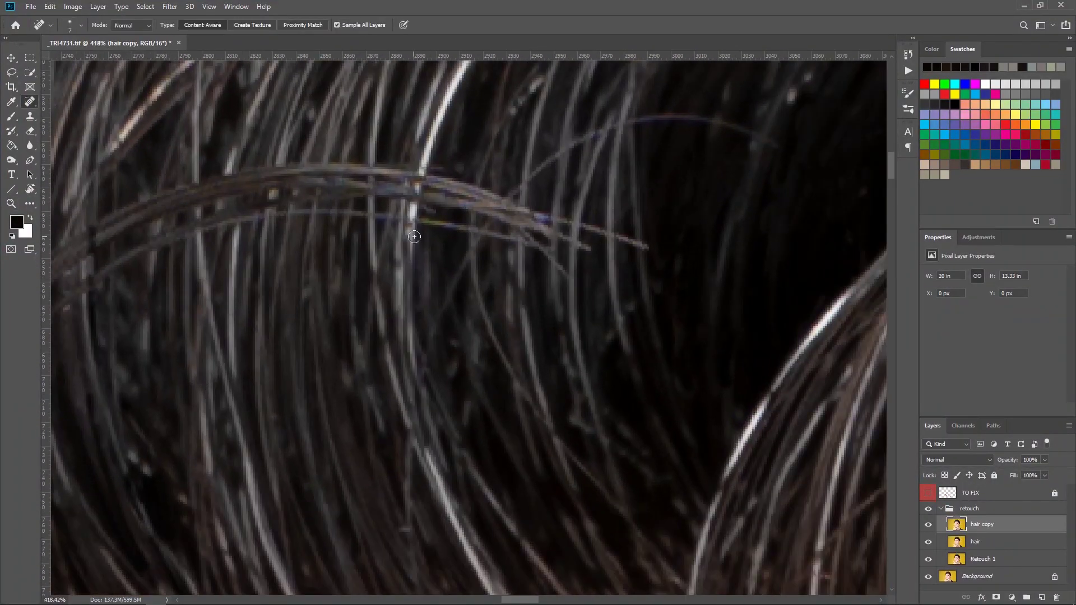
scroll(423, 371, down, 5)
scroll(413, 336, right, 2)
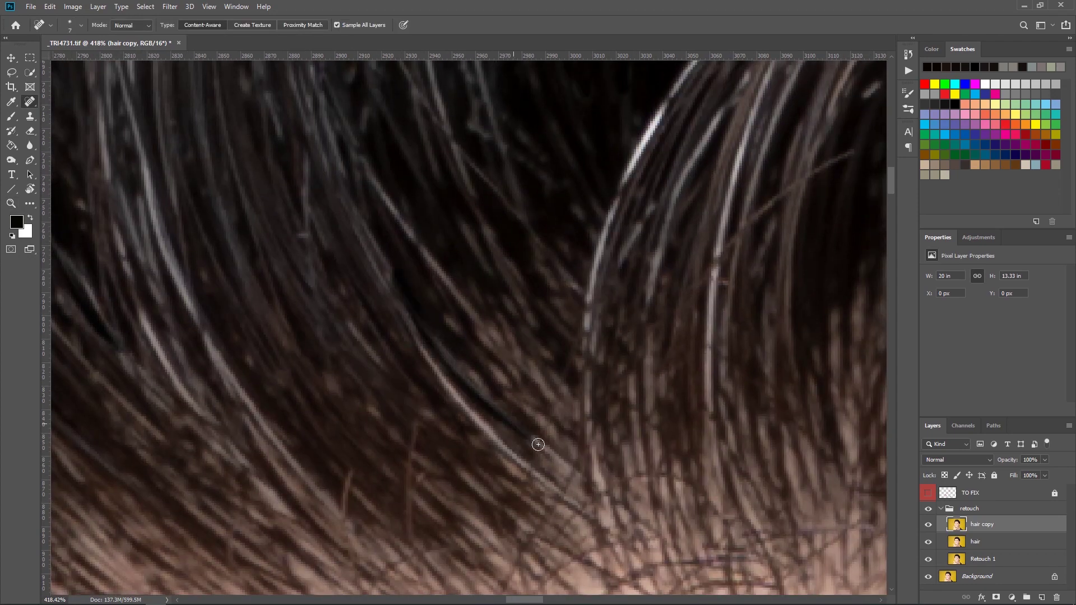
scroll(448, 303, up, 5)
scroll(489, 265, left, 2)
scroll(432, 305, up, 4)
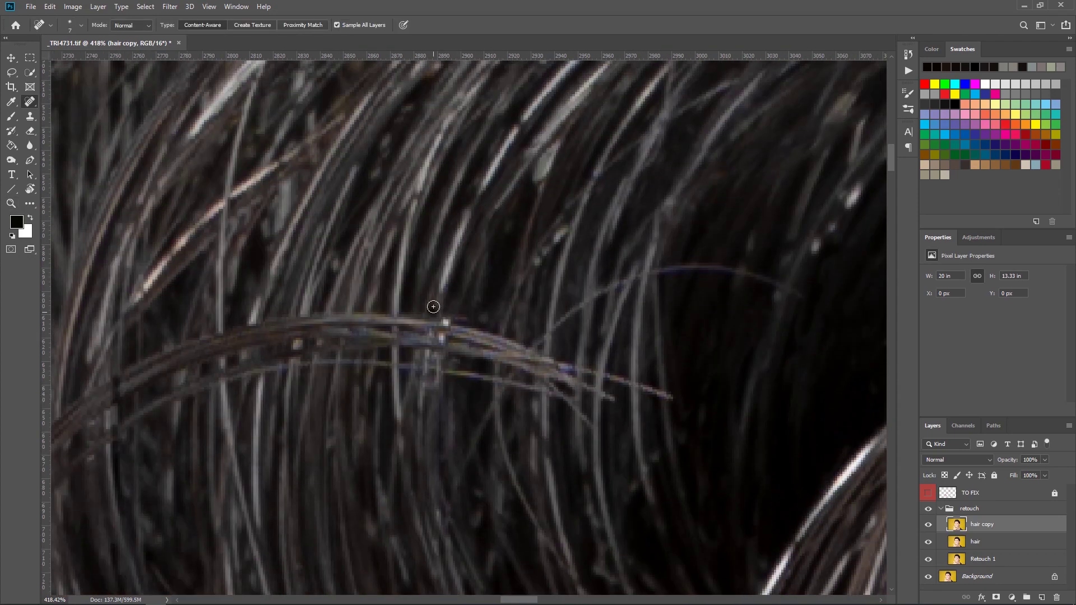
Step: Spot-heal the bright strands above the dark hair parting and paint near-black at 21% brush opacity over the bright streak above it
scroll(500, 264, right, 3)
scroll(587, 151, down, 2)
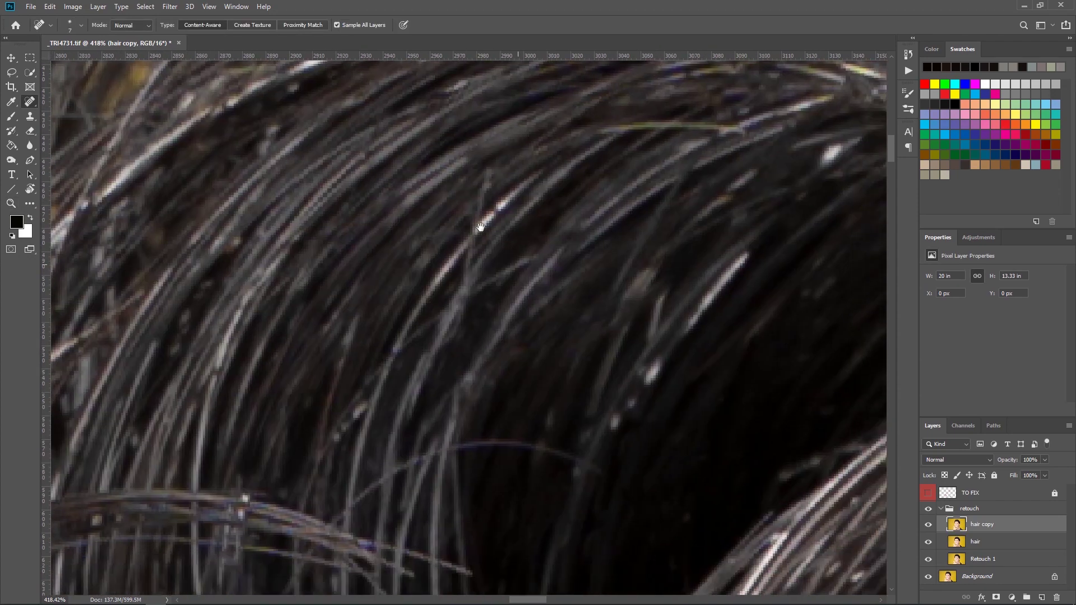
scroll(412, 373, right, 4)
scroll(645, 168, up, 3)
scroll(617, 213, left, 1)
key(b)
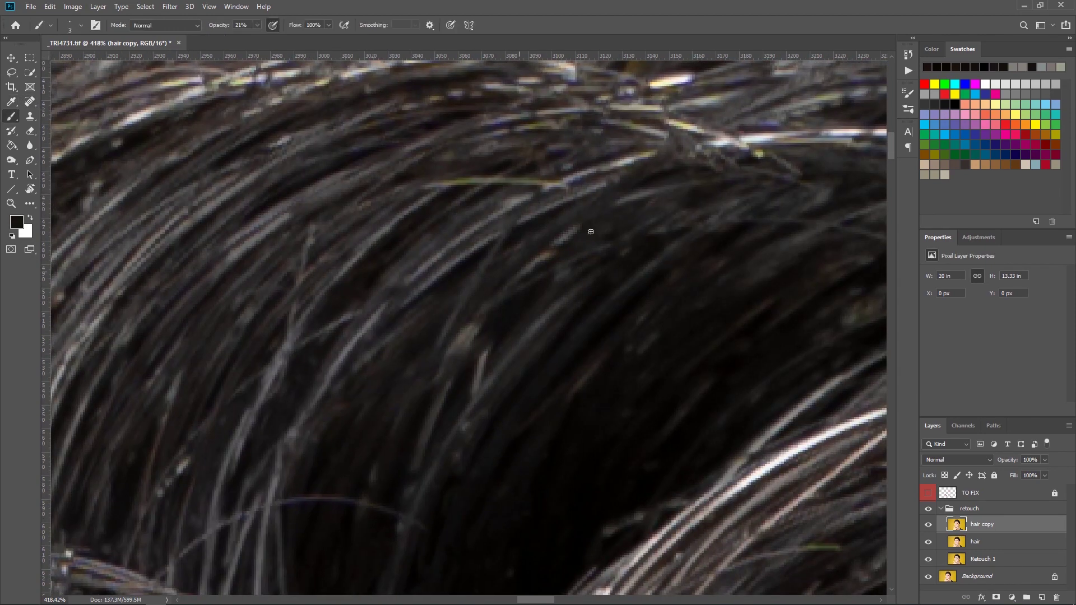
scroll(538, 224, up, 2)
key(j)
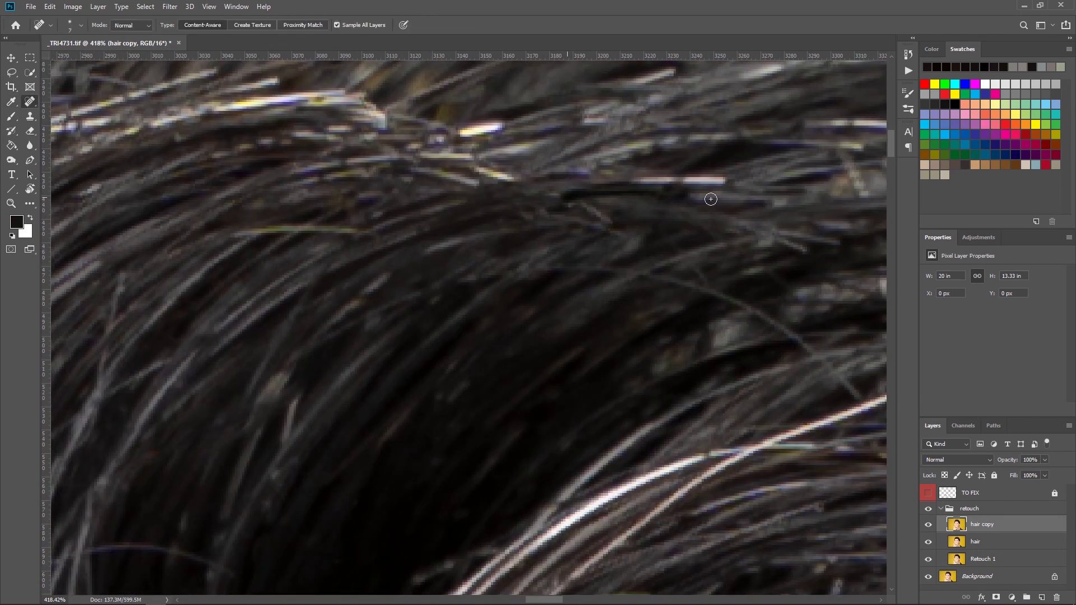
Step: Spot-heal the remaining bright streaks in the top hair above the dark parting
scroll(561, 185, left, 4)
right_click(641, 165)
key(Escape)
scroll(566, 298, down, 5)
Step: Paint sampled near-black at 28% brush opacity over the thin stray strands beside the tip of the crossing tuft
key(b)
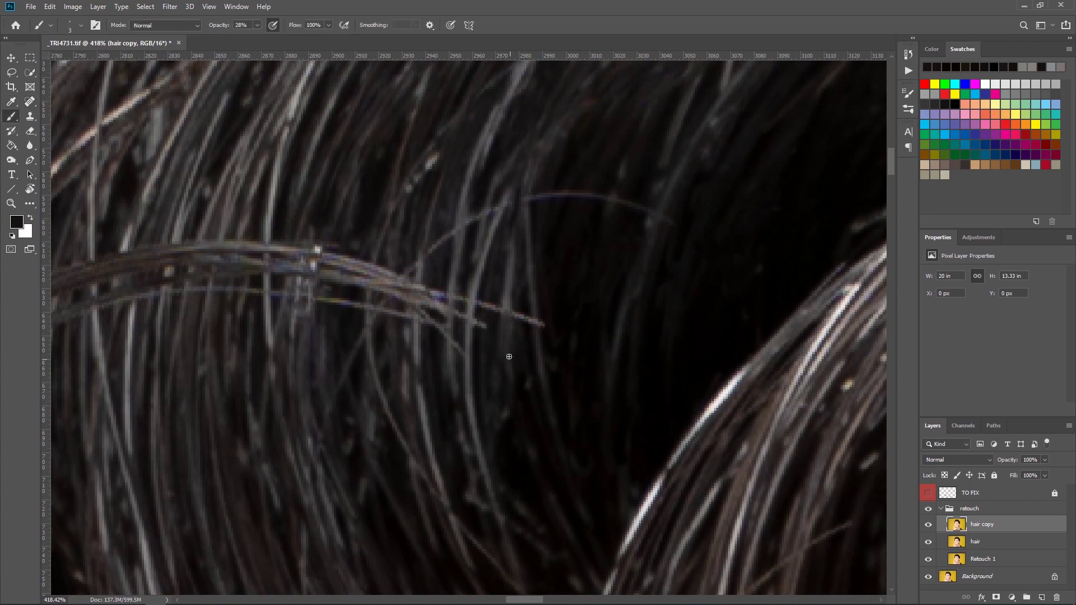
drag(517, 338, 552, 368)
click(258, 26)
mouse_move(507, 499)
mouse_down()
mouse_move(472, 402)
mouse_move(392, 402)
mouse_up()
Step: Raise the brush opacity and paint sampled hair colour over the bright specks left on the crossing tuft
drag(541, 252, 606, 252)
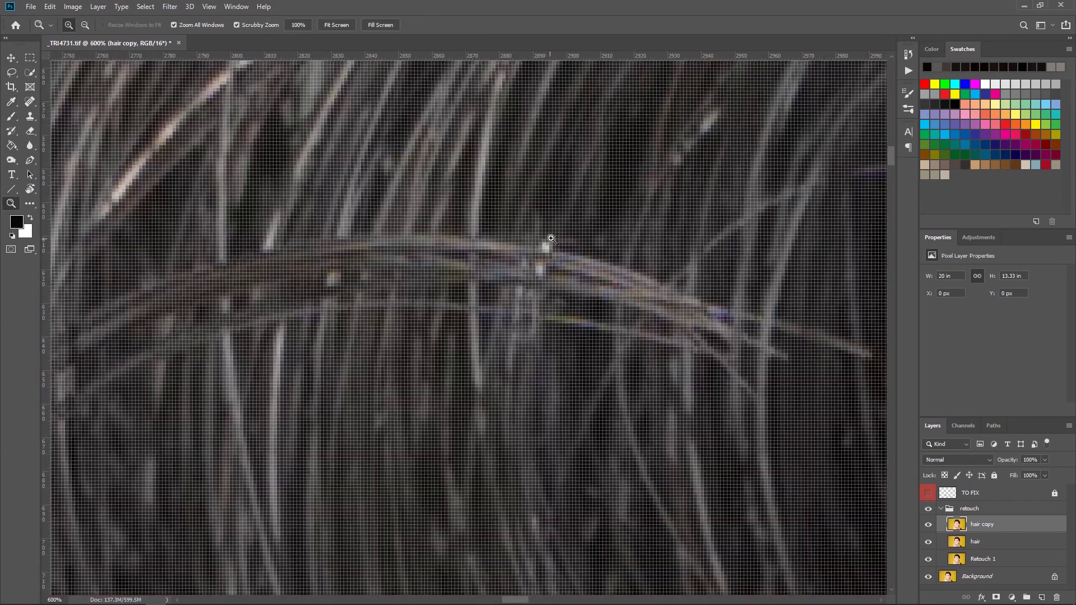
click(257, 25)
drag(255, 39, 283, 38)
alt+click(540, 271)
drag(548, 243, 542, 256)
drag(513, 323, 508, 493)
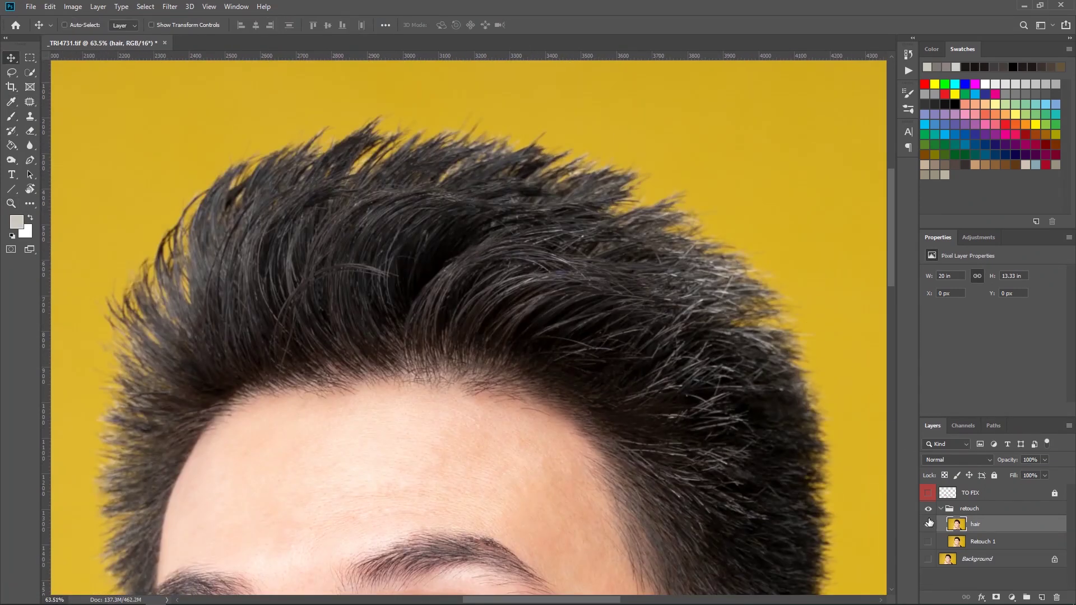
Step: Compare the hair before and after retouching by toggling the hair layer's visibility
click(929, 526)
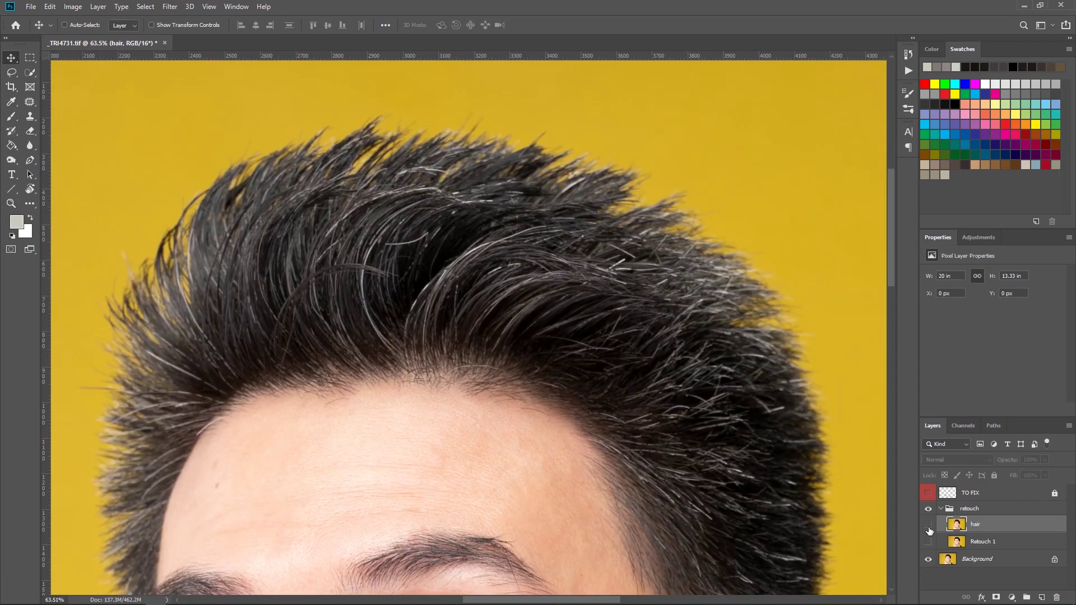
click(929, 526)
click(928, 527)
click(929, 527)
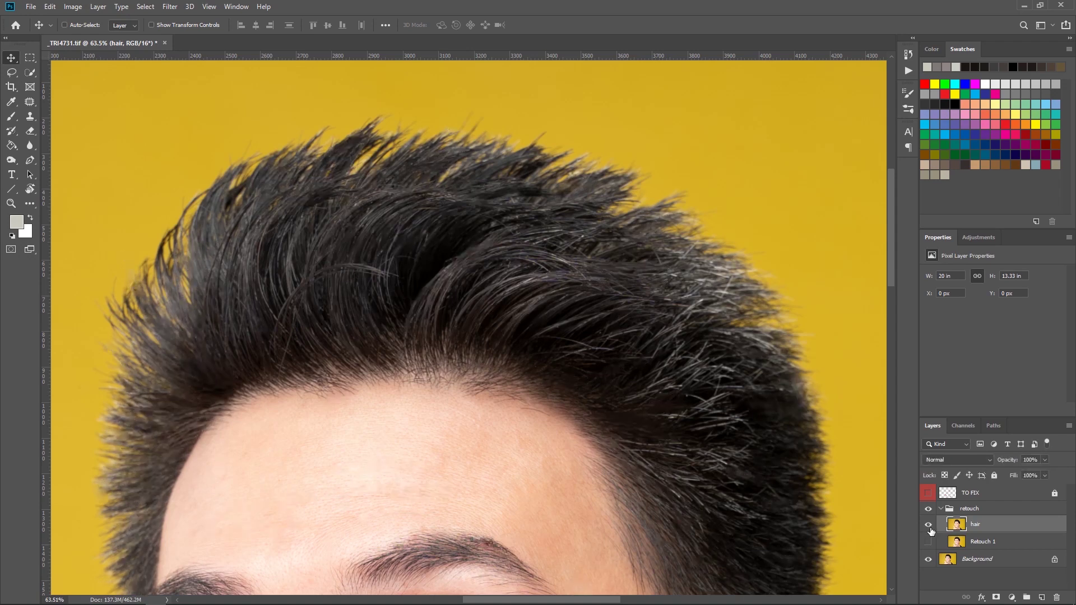
click(928, 527)
click(929, 527)
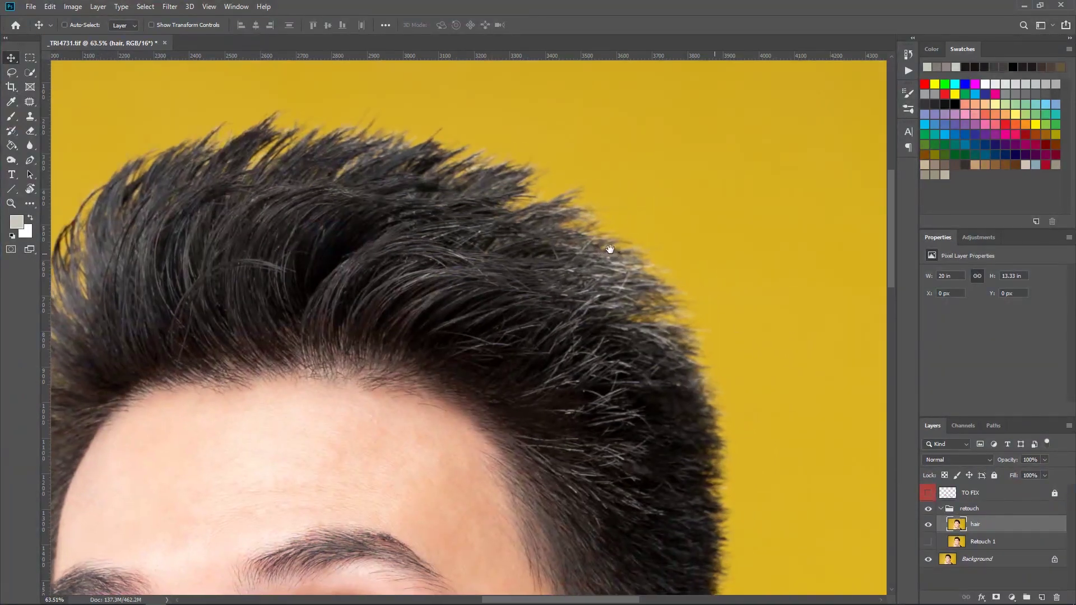
Step: Lasso the upper hair and copy it to a new layer
key(z)
click(147, 8)
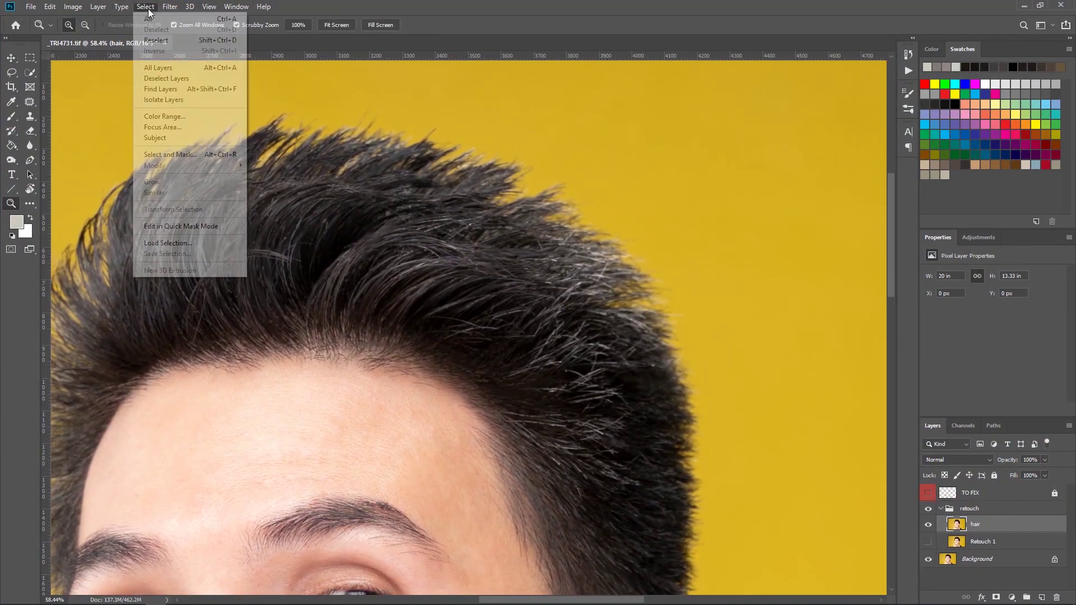
click(283, 91)
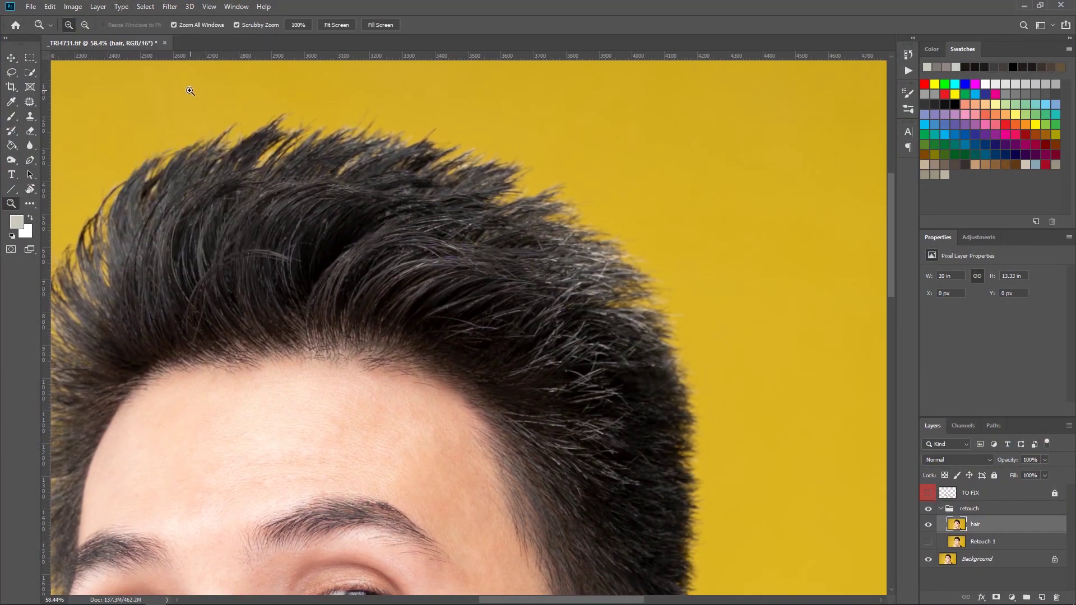
click(12, 72)
drag(190, 111, 292, 101)
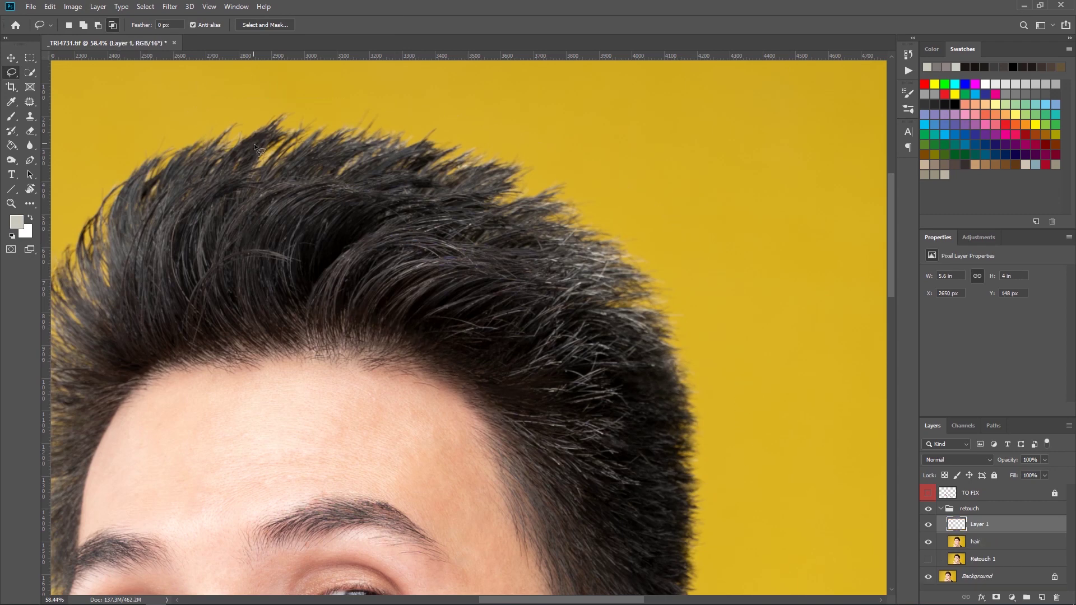
Step: Select the bright hair highlights with Color Range, sampling a light grey strand near the outer hair edge at fuzziness 108
click(94, 10)
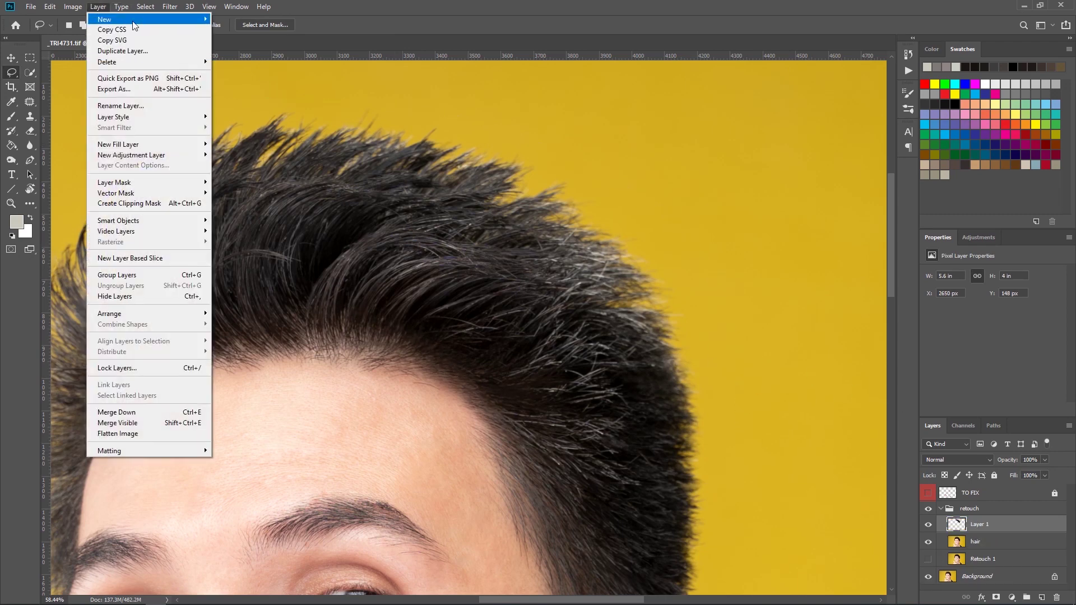
click(175, 115)
click(581, 283)
scroll(582, 279, up, 4)
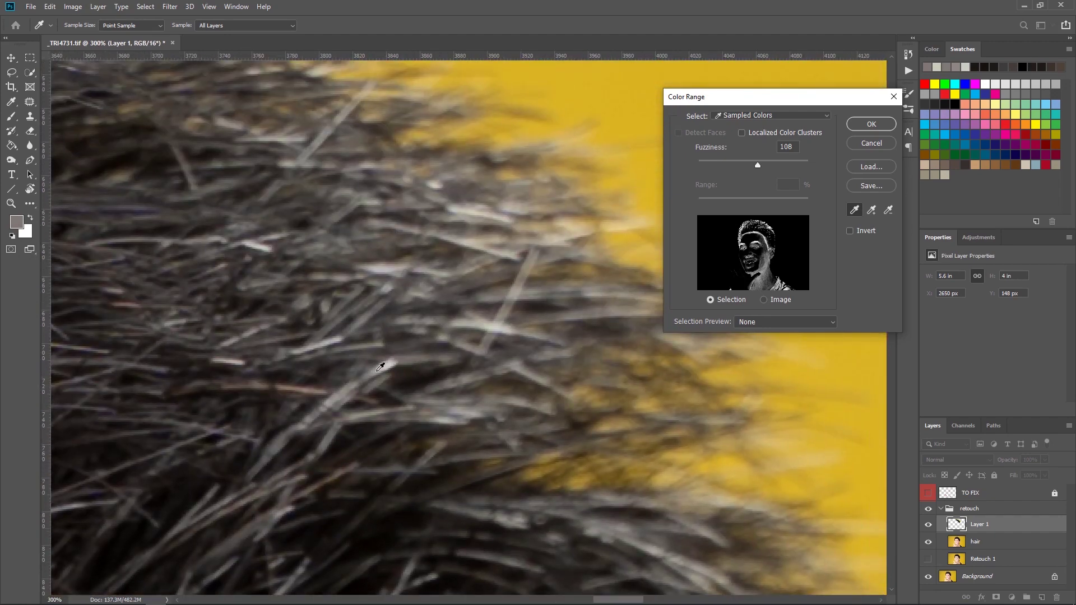
click(378, 369)
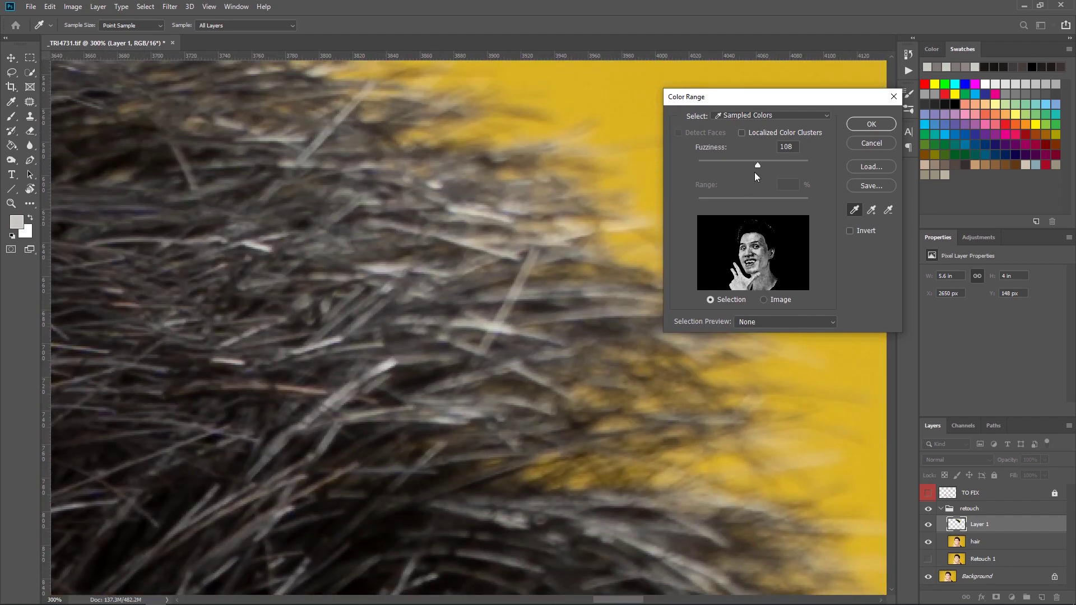
click(869, 127)
Step: Intersect the colour selection with a lasso loop around the upper hair so the face is excluded
key(l)
scroll(609, 280, down, 5)
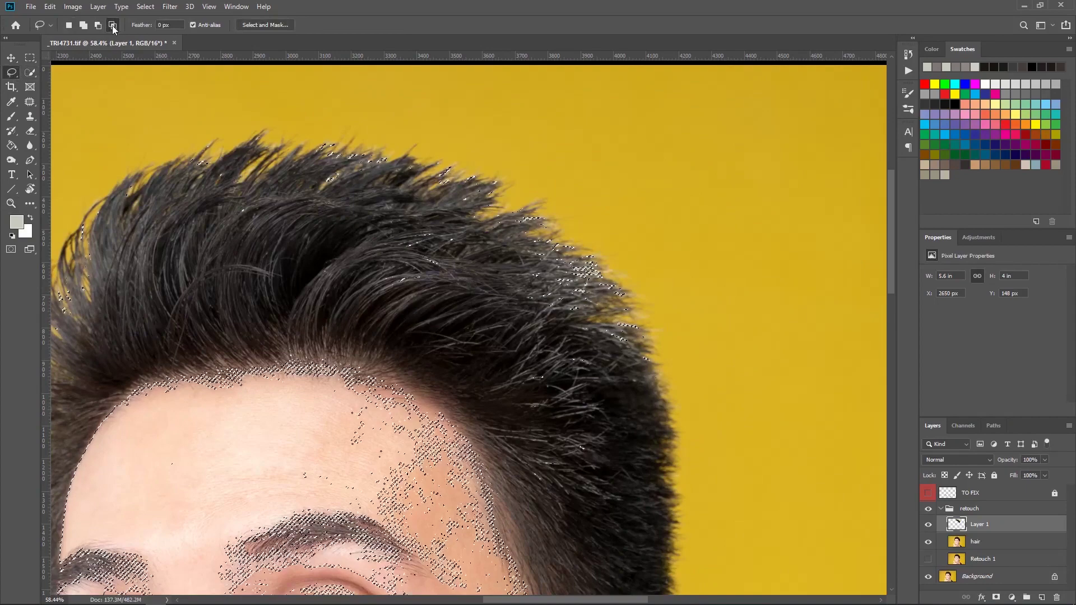
click(112, 25)
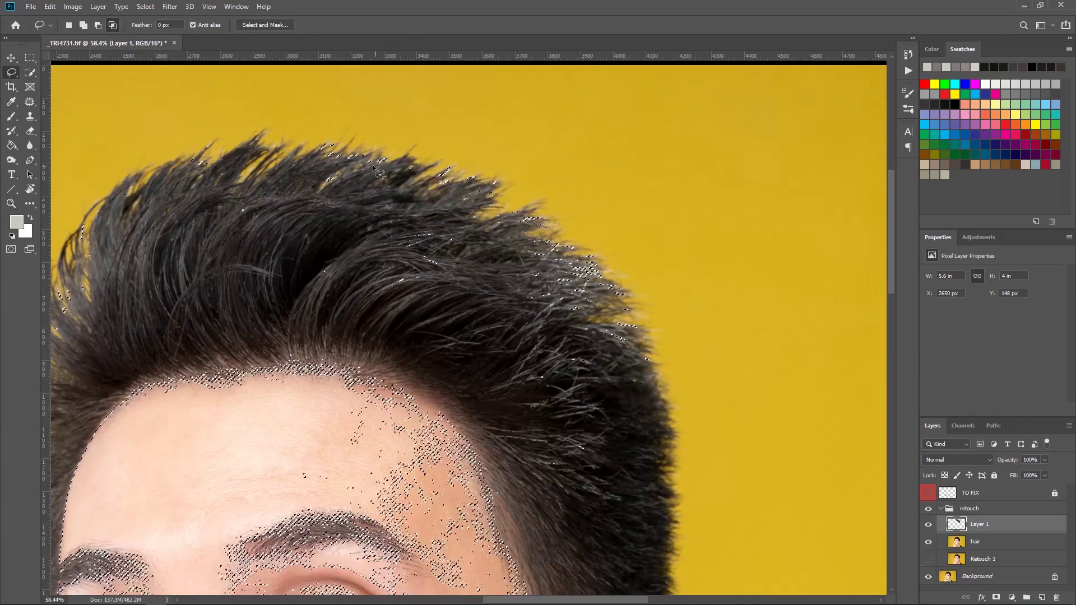
drag(312, 136, 629, 236)
drag(489, 377, 479, 372)
scroll(630, 303, up, 4)
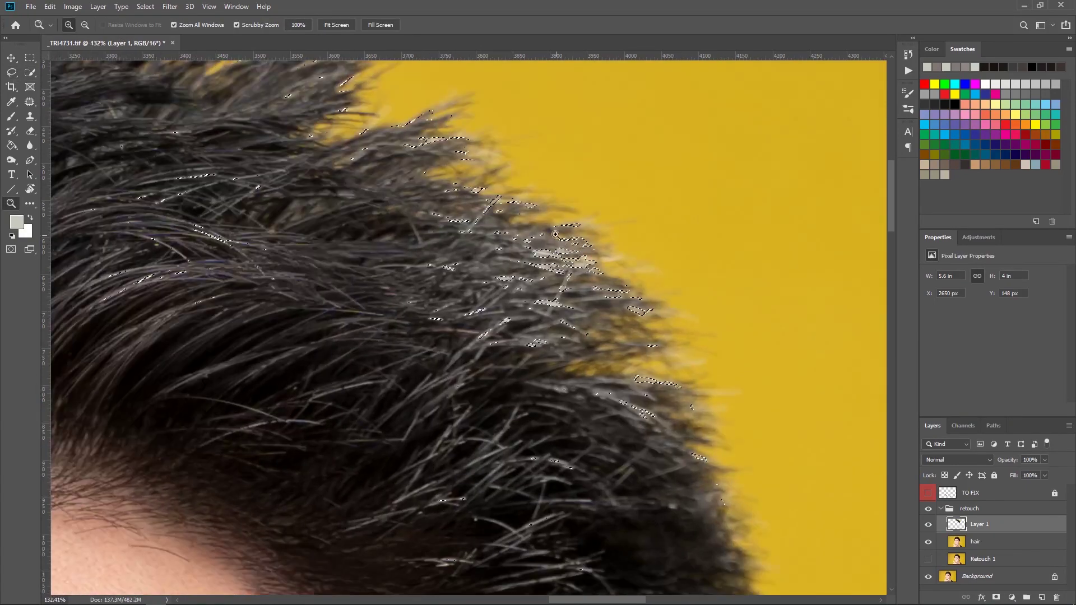
Step: Darken the selected highlights on the copied hair layer with a Curves adjustment, deselect, and check the layer's effect
key(ctrl+m)
mouse_move(812, 309)
mouse_down()
mouse_move(820, 330)
mouse_move(816, 316)
mouse_up()
drag(884, 239, 893, 259)
key(Return)
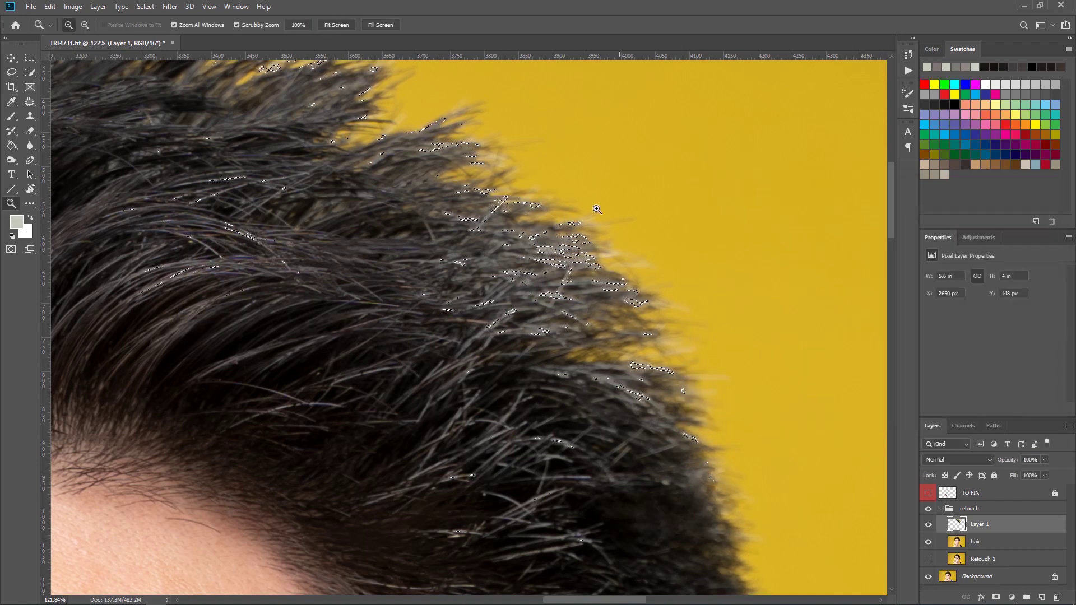
key(ctrl+d)
click(928, 526)
Step: Select the remaining grey highlights with Color Range at a lower fuzziness and limit the selection to the lassoed upper hair
drag(665, 286, 688, 284)
click(145, 7)
click(165, 116)
drag(769, 162, 746, 165)
click(871, 124)
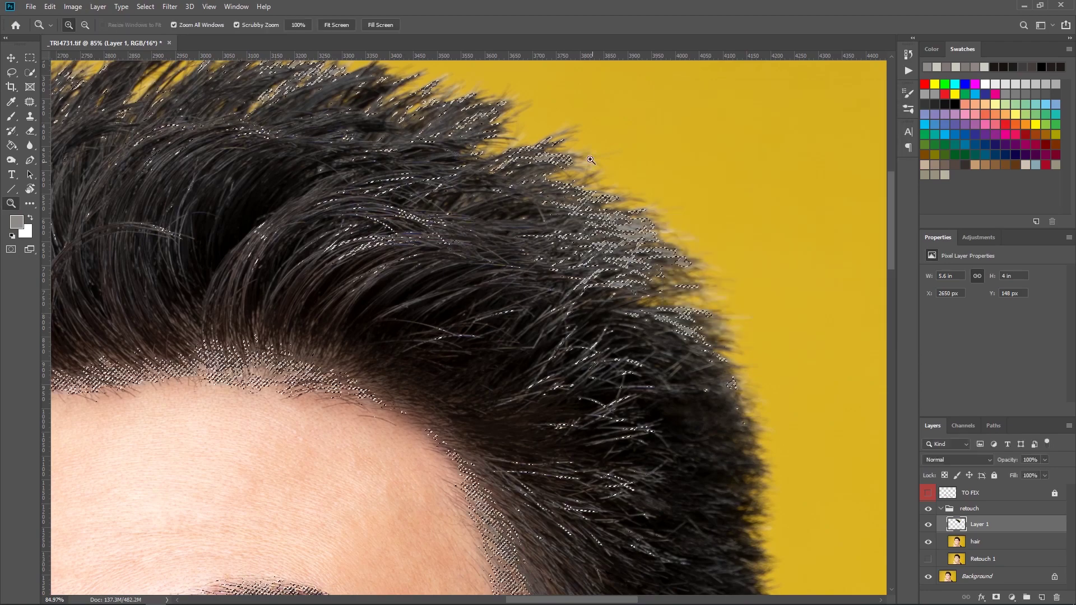
scroll(568, 280, down, 3)
key(l)
mouse_move(360, 133)
mouse_down()
mouse_move(723, 325)
mouse_move(649, 233)
mouse_up()
Step: Fill the highlight selection with near-black on a new layer and deselect
key(ctrl+shift+alt+n)
key(g)
click(994, 67)
click(521, 228)
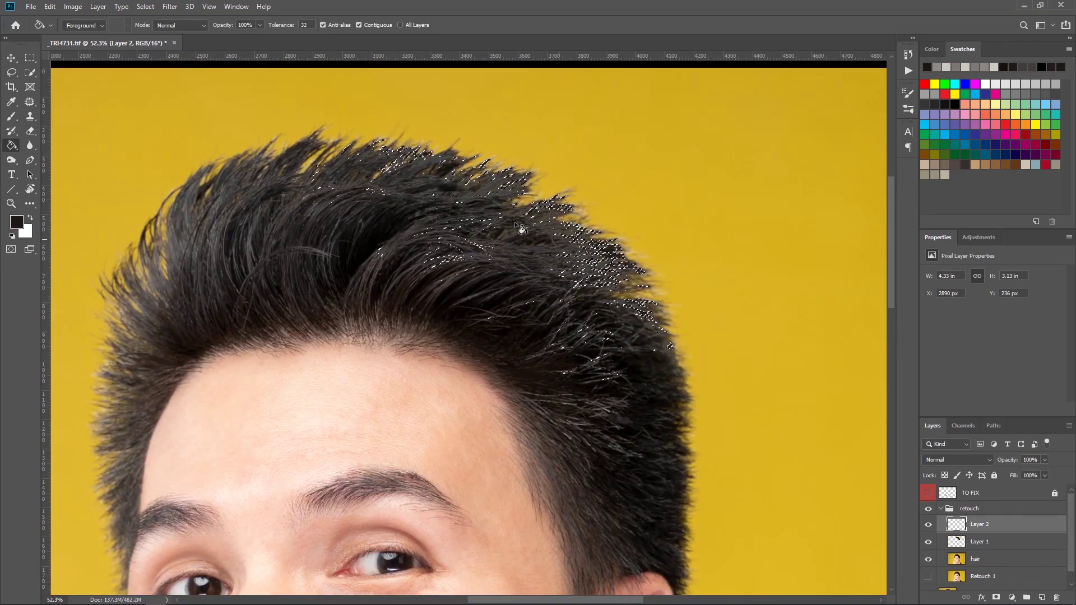
key(ctrl+d)
key(z)
drag(587, 259, 767, 297)
Step: Try several blend modes on the dark fill layer, choosing Color Burn and an opacity of 11%
click(958, 460)
click(942, 147)
drag(1044, 459, 1006, 476)
click(958, 460)
click(949, 436)
click(958, 460)
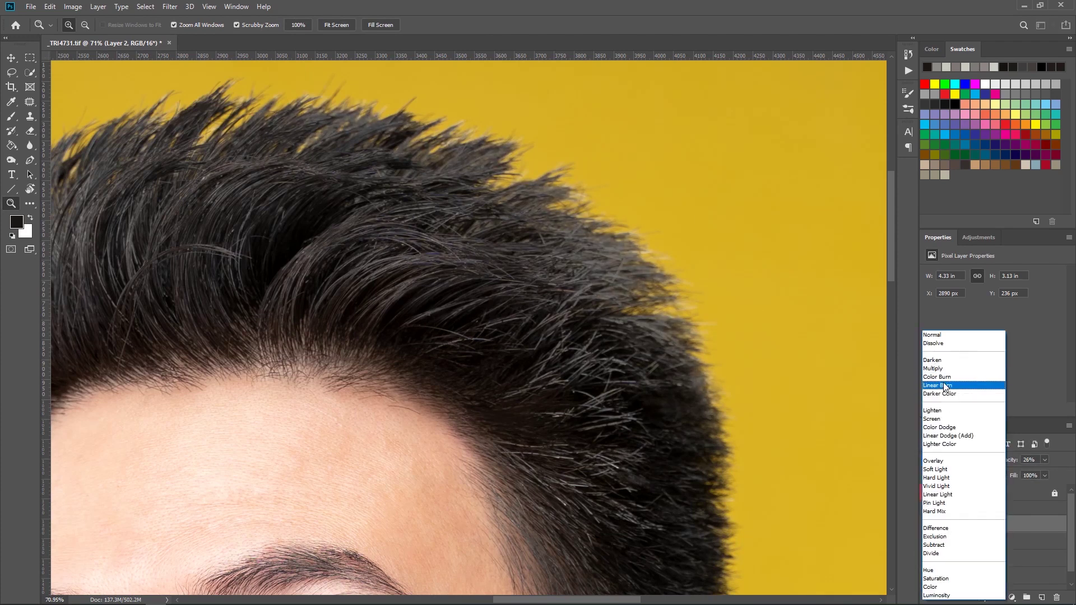
click(937, 376)
key(1)
key(1)
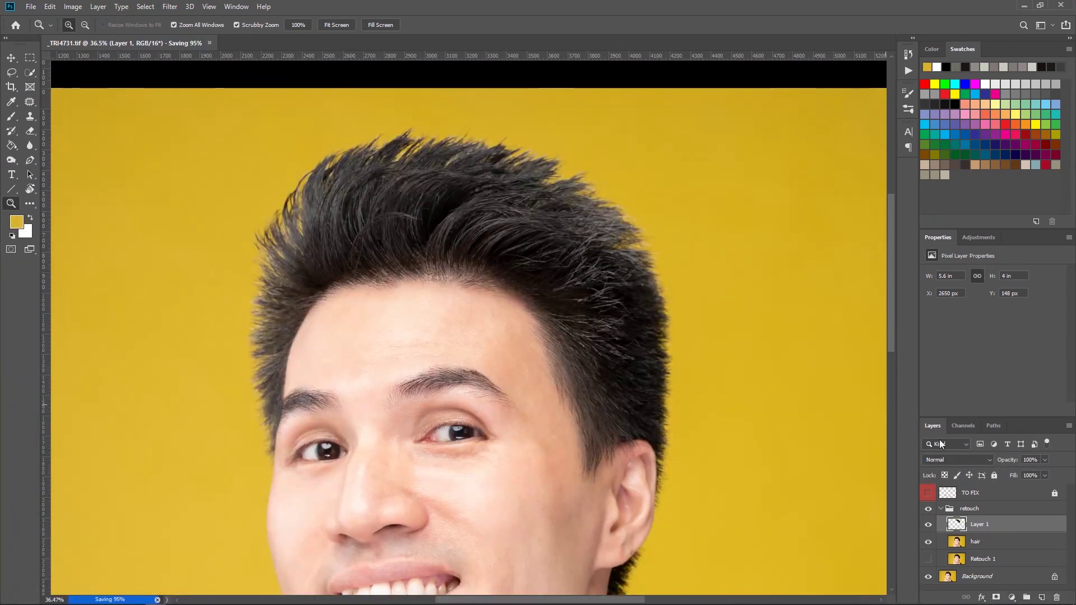
Step: Select the yellow background around the hair with Color Range, raising the fuzziness above 46
click(145, 7)
click(157, 112)
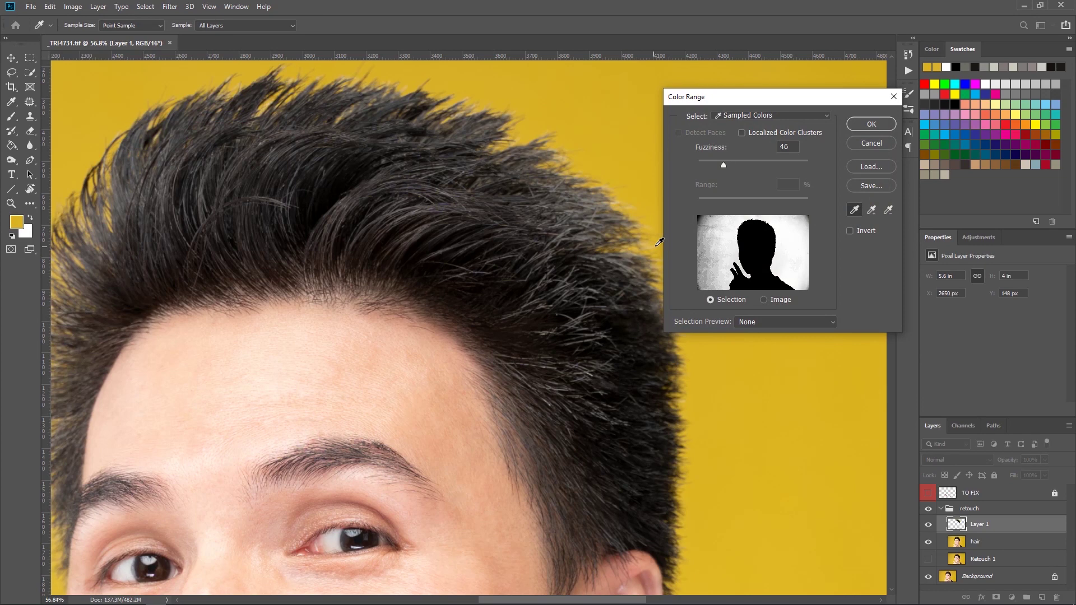
drag(724, 164, 758, 166)
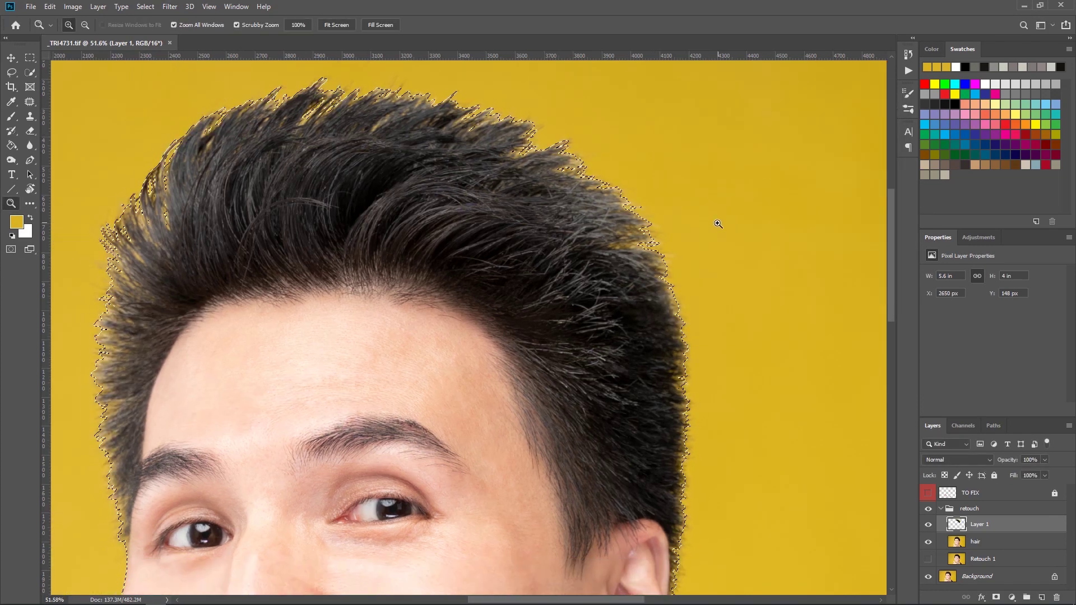
Step: Add a Curves adjustment layer clipped to the copied hair layer and pull its curve down to darken
click(99, 6)
click(263, 188)
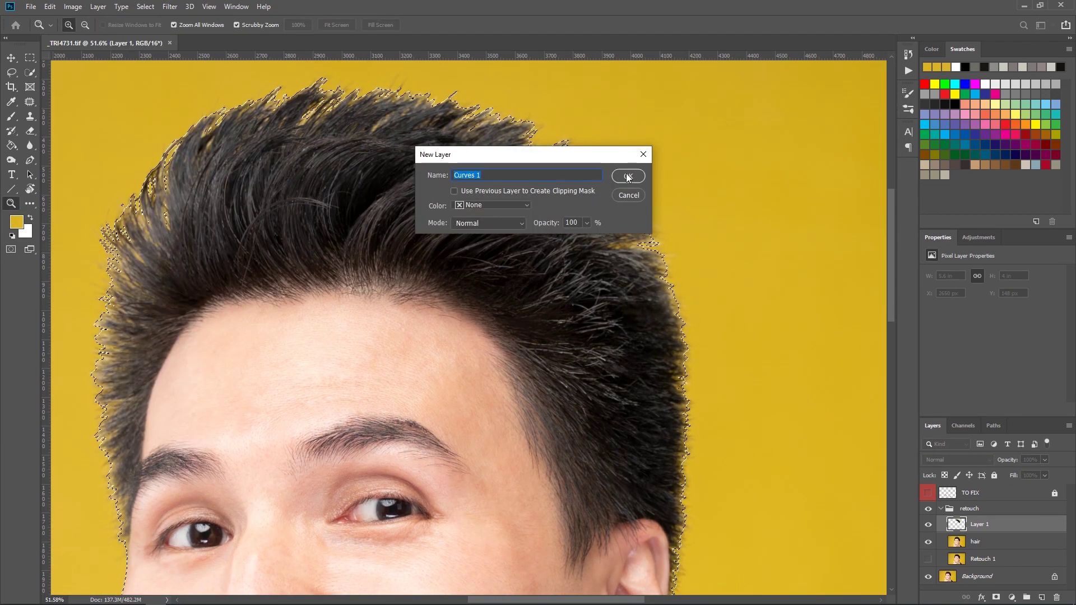
click(504, 191)
key(Return)
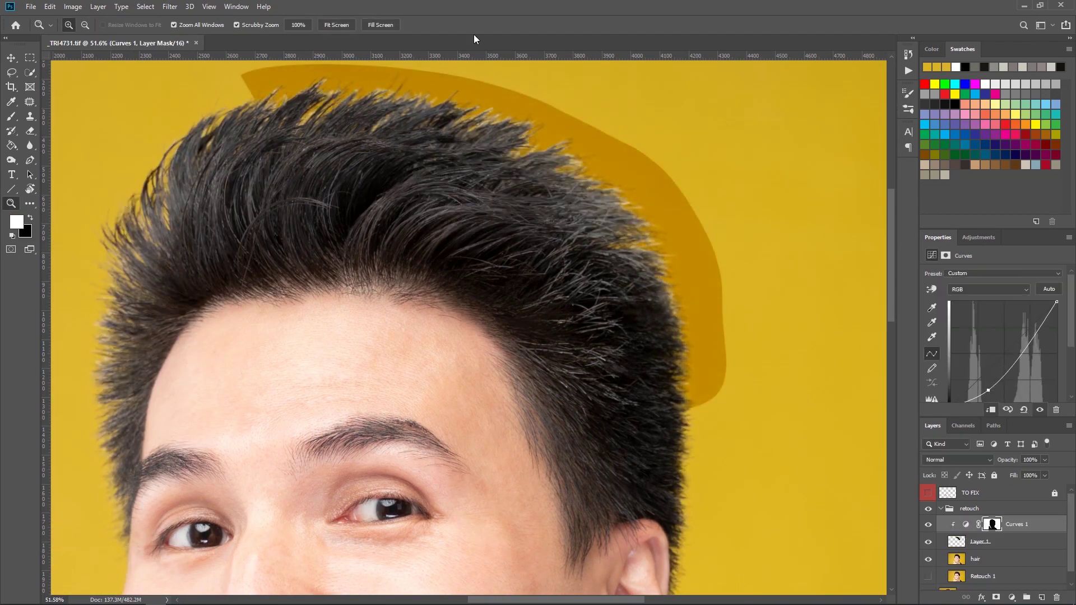
Step: Invert the Curves mask and paint black with a soft brush at 30% opacity along the hard edge of the darkened hair
key(b)
right_click(480, 272)
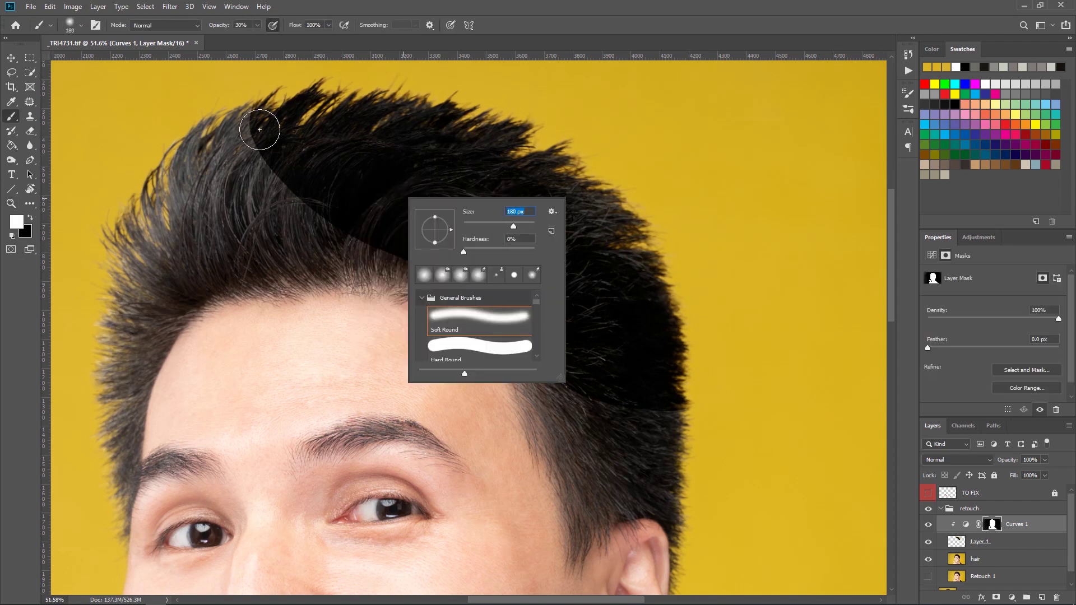
key(Escape)
key(x)
mouse_move(264, 132)
mouse_down()
mouse_move(250, 144)
mouse_move(375, 234)
mouse_move(689, 235)
mouse_move(632, 159)
mouse_move(533, 311)
mouse_move(552, 367)
mouse_up()
Step: Set the soft brush to 124 px and keep blending the darkened area into the front hair on the Curves mask
right_click(432, 247)
drag(594, 241, 586, 241)
key(Return)
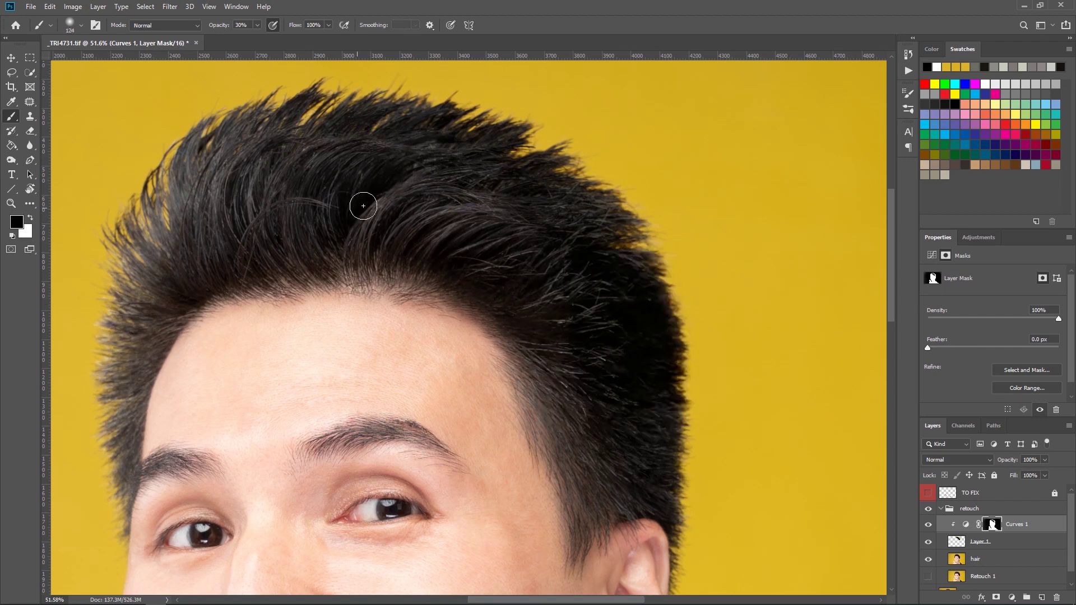
key(bracketright)
scroll(553, 293, up, 1)
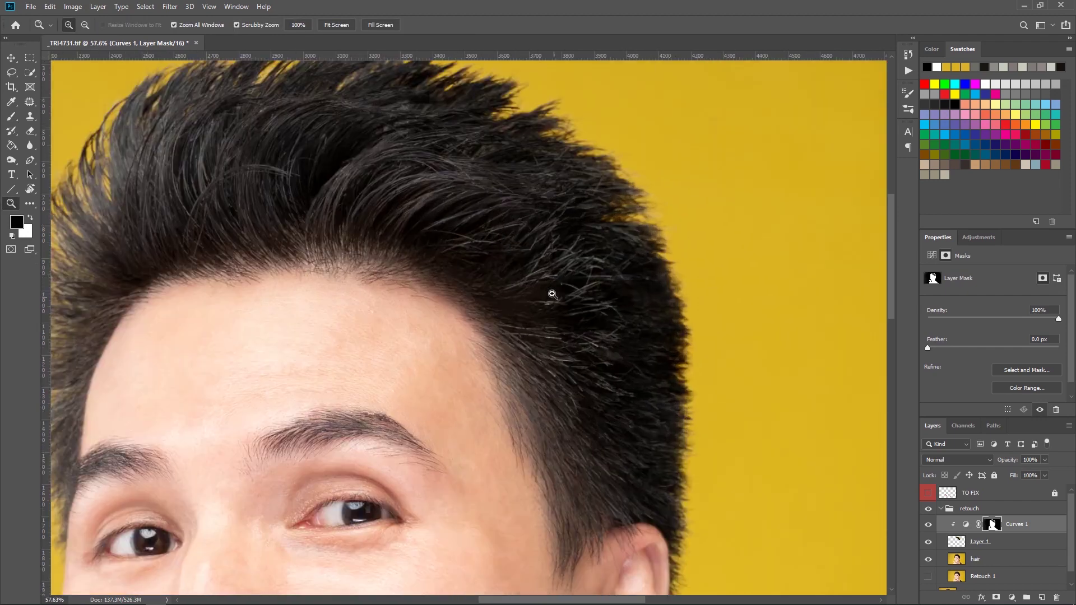
Step: Paint white at 19% brush opacity on the Curves mask to darken the light strands toward the outer hair edge
drag(419, 222, 404, 286)
key(x)
key(1)
key(9)
mouse_move(595, 322)
mouse_down()
mouse_move(420, 238)
mouse_move(560, 243)
mouse_up()
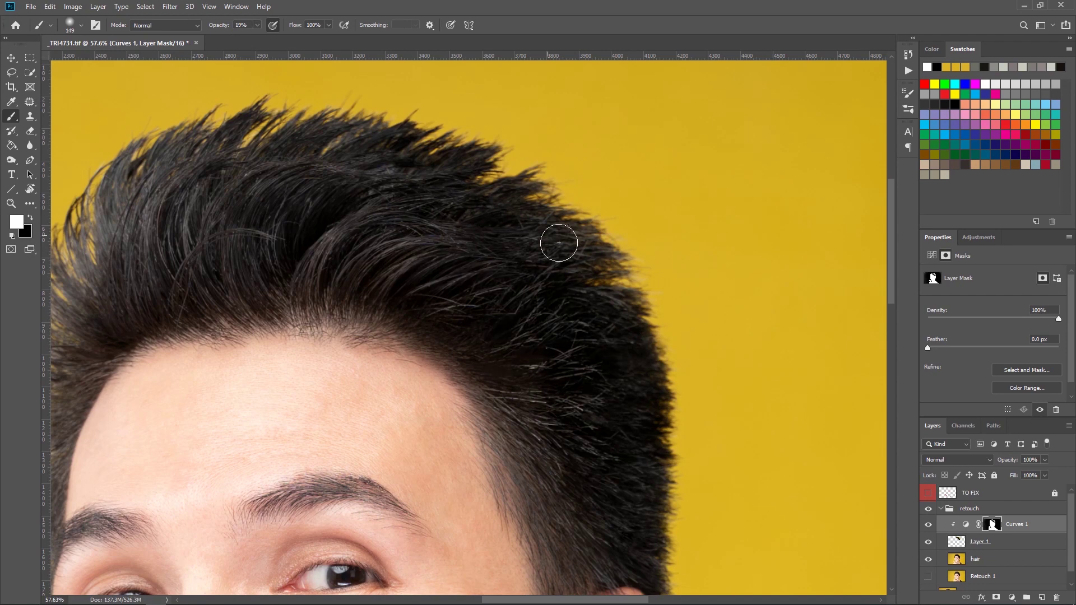
Step: Lower the white end of the clipped Curves layer's RGB curve to darken the hair highlights further
click(966, 525)
drag(1057, 303, 1059, 335)
key(z)
drag(785, 241, 714, 240)
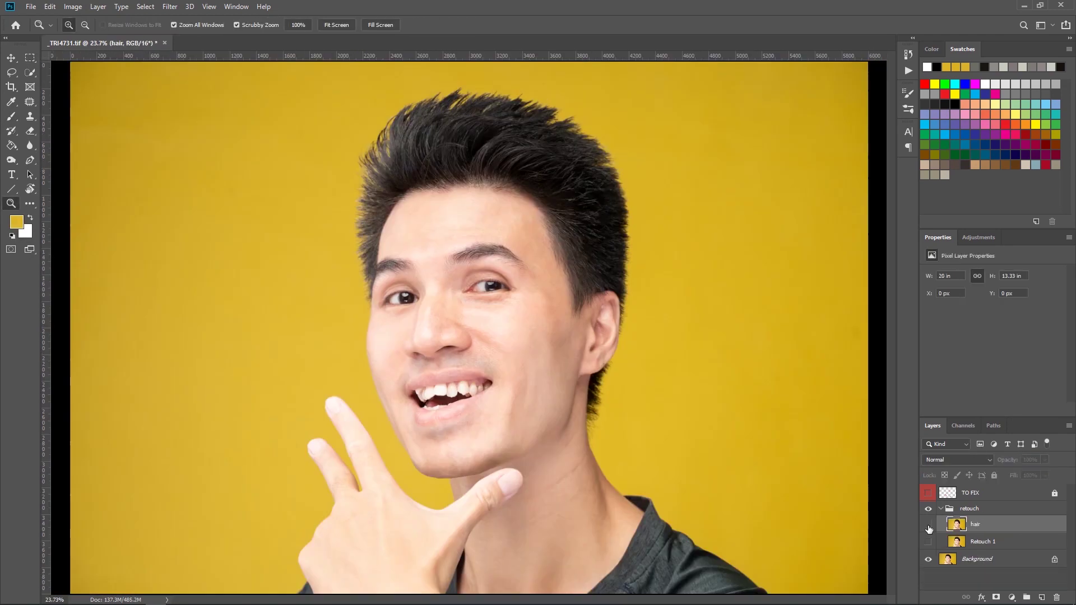
Step: Compare the portrait before and after the hair retouch by toggling the hair layer's visibility
click(928, 525)
click(928, 525)
click(929, 524)
click(930, 526)
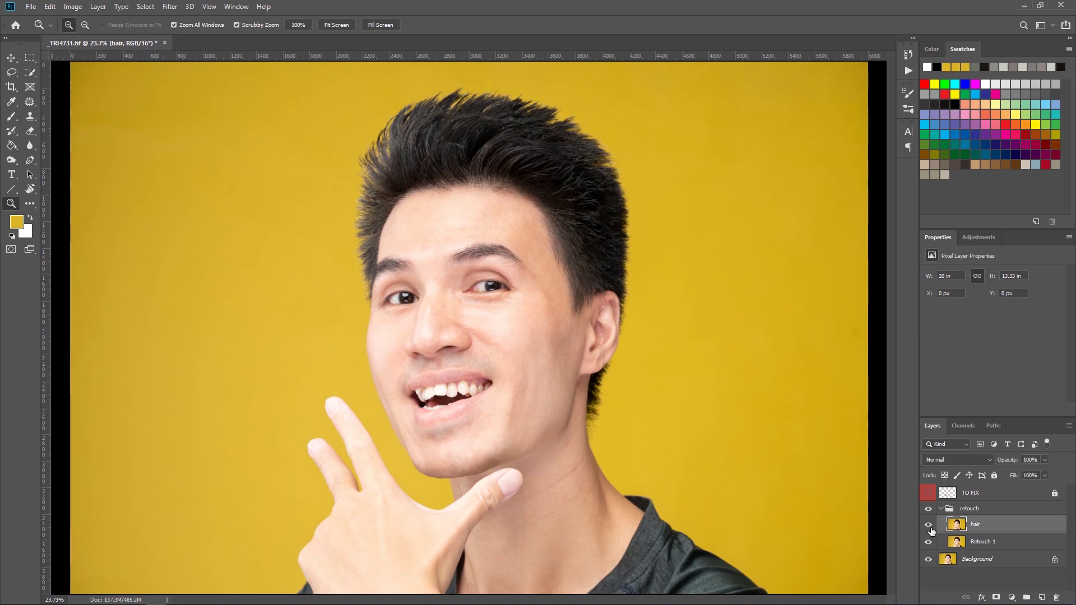
click(931, 526)
click(931, 528)
click(931, 530)
click(931, 528)
click(930, 529)
click(928, 529)
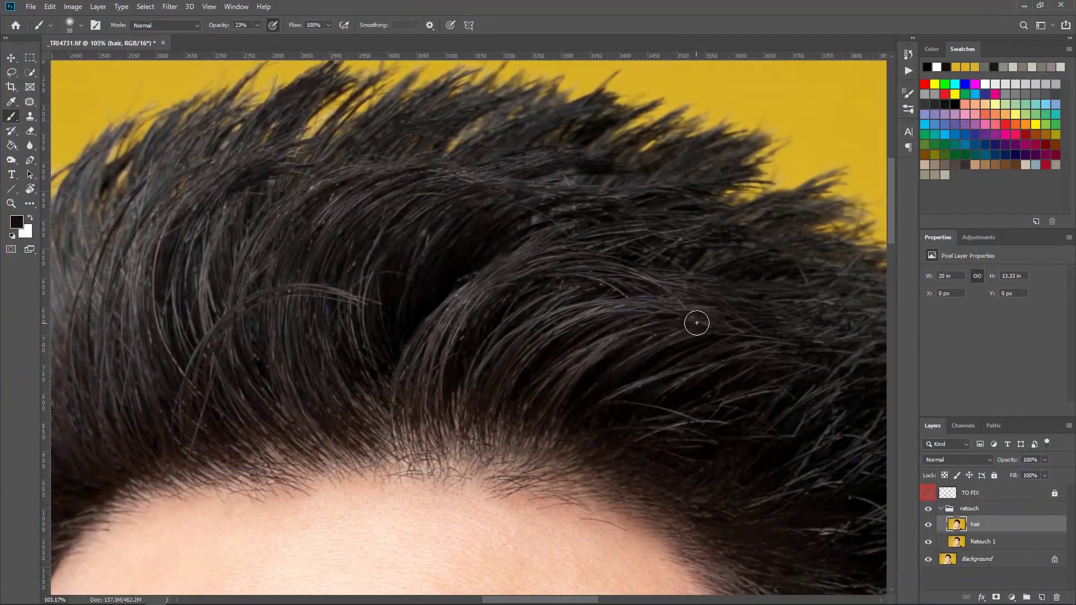
Step: Move the green-marked layer above the retouch group, colour-label it green, name it "to fix 2" and hide it
key(l)
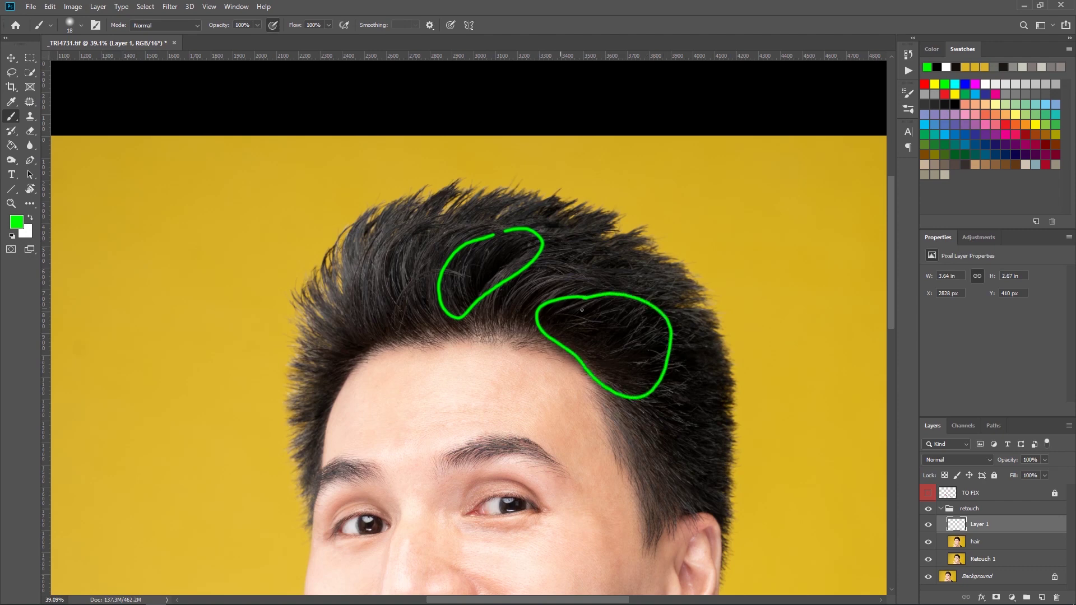
drag(981, 506, 981, 503)
right_click(979, 509)
click(946, 439)
double_click(972, 511)
double_click(928, 511)
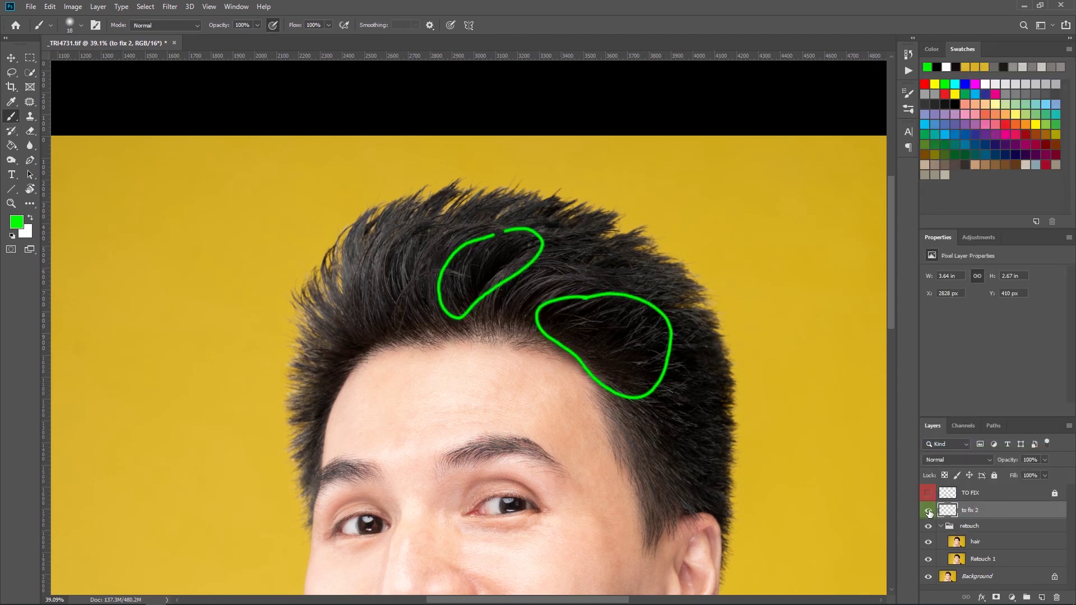
click(929, 512)
Step: Lasso a patch of front hair on the hair layer, feather the selection 0.6 px and copy it to a new layer
click(978, 542)
scroll(492, 257, up, 4)
key(l)
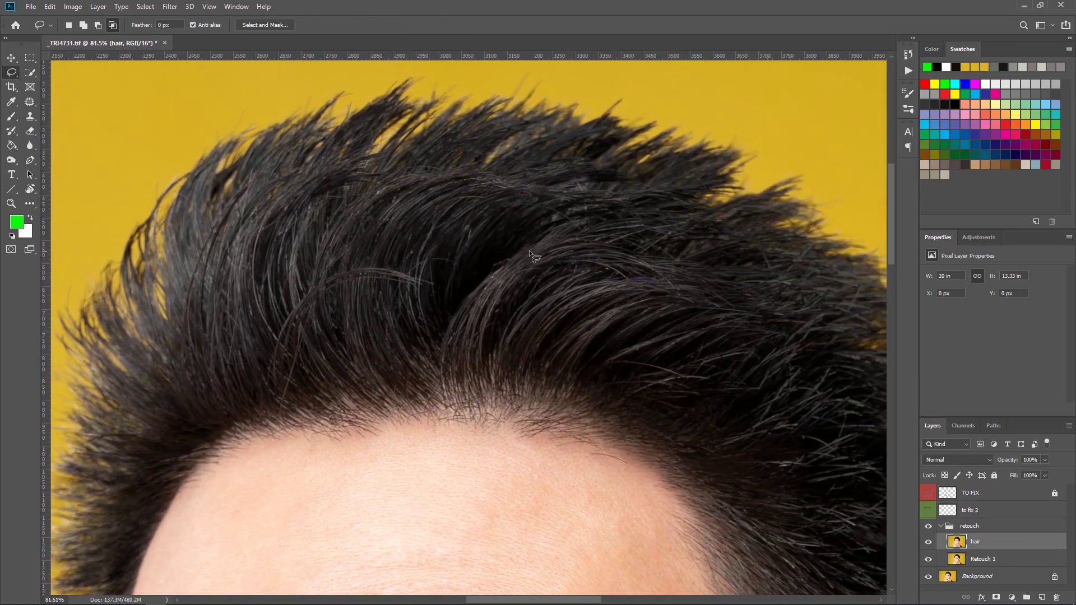
click(265, 25)
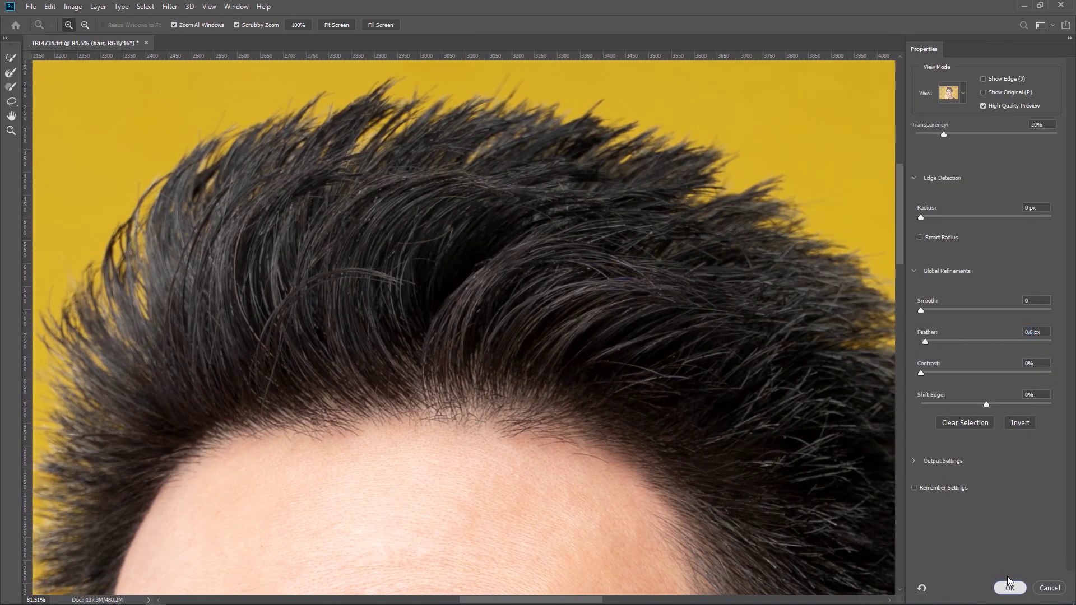
click(1009, 587)
key(ctrl+j)
Step: Move the copied hair patch over the dark gap above the forehead and rotate it to follow the strands
key(v)
drag(513, 272, 488, 252)
key(ctrl+t)
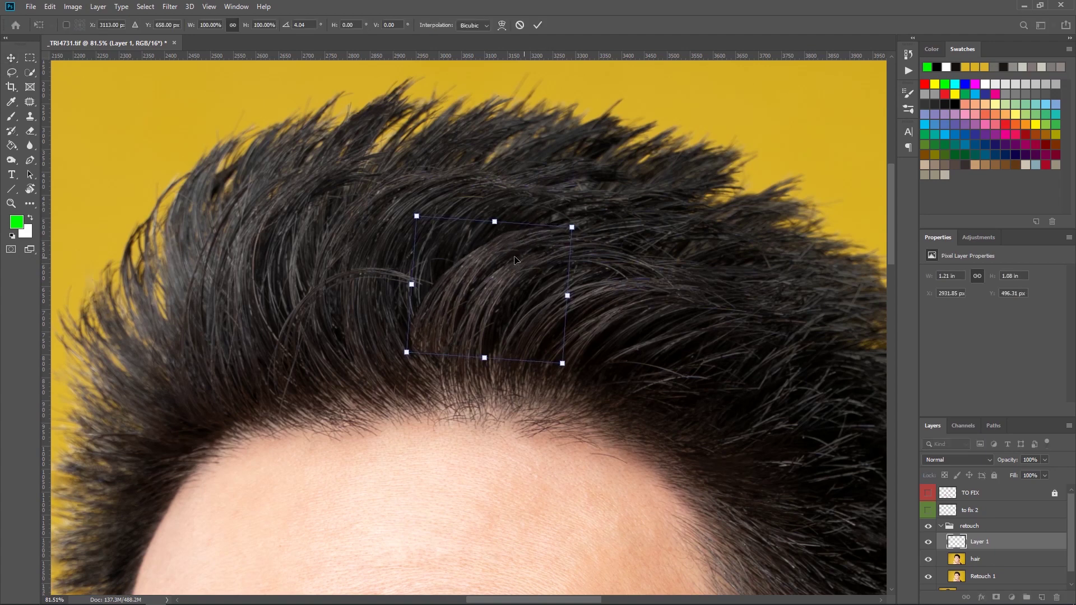
drag(571, 227, 578, 236)
key(Return)
Step: Blend the patch's edges into the surrounding hair with a soft 36 px eraser at 48% opacity
key(e)
scroll(471, 301, up, 2)
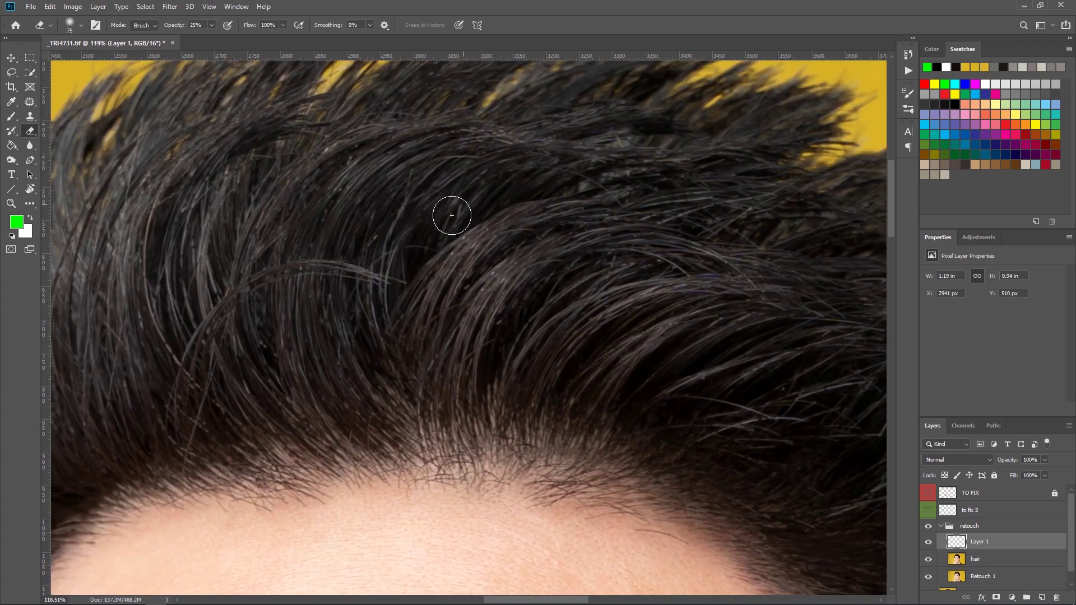
right_click(613, 235)
drag(695, 262, 689, 263)
click(211, 25)
drag(212, 38, 225, 39)
drag(573, 236, 537, 252)
right_click(508, 308)
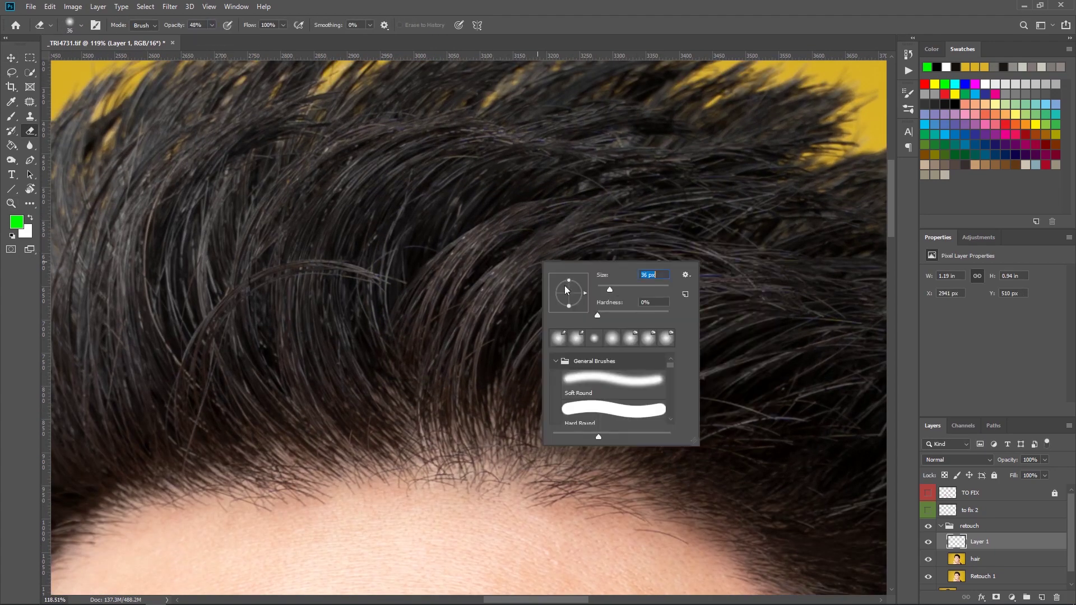
drag(594, 295, 583, 295)
Step: Match the hair patch's tone and colour to the surrounding strands using Hue/Saturation
key(ctrl+m)
key(Escape)
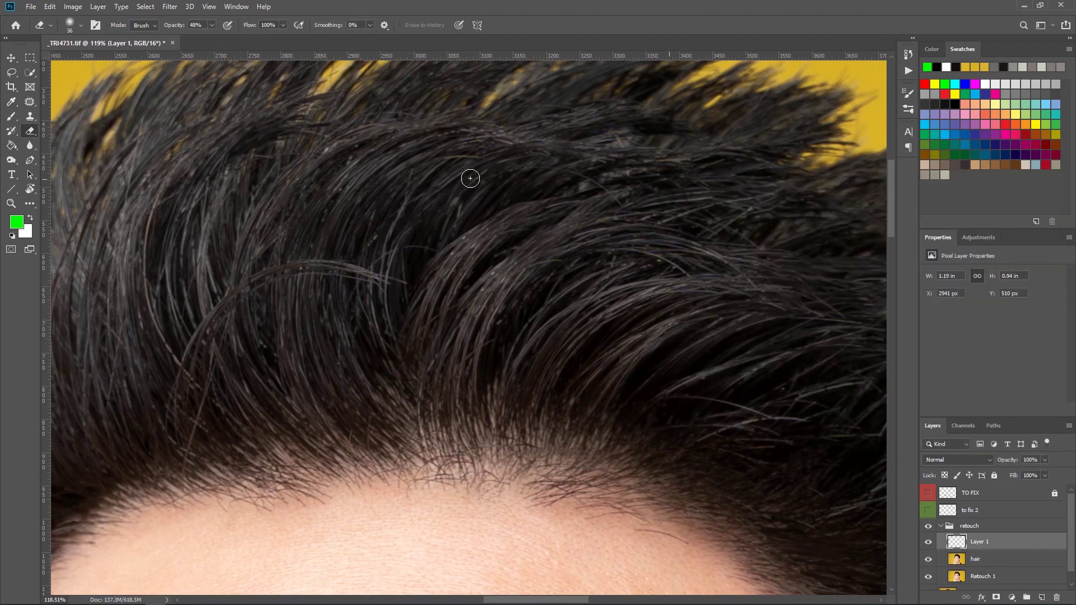
key(o)
key(ctrl+u)
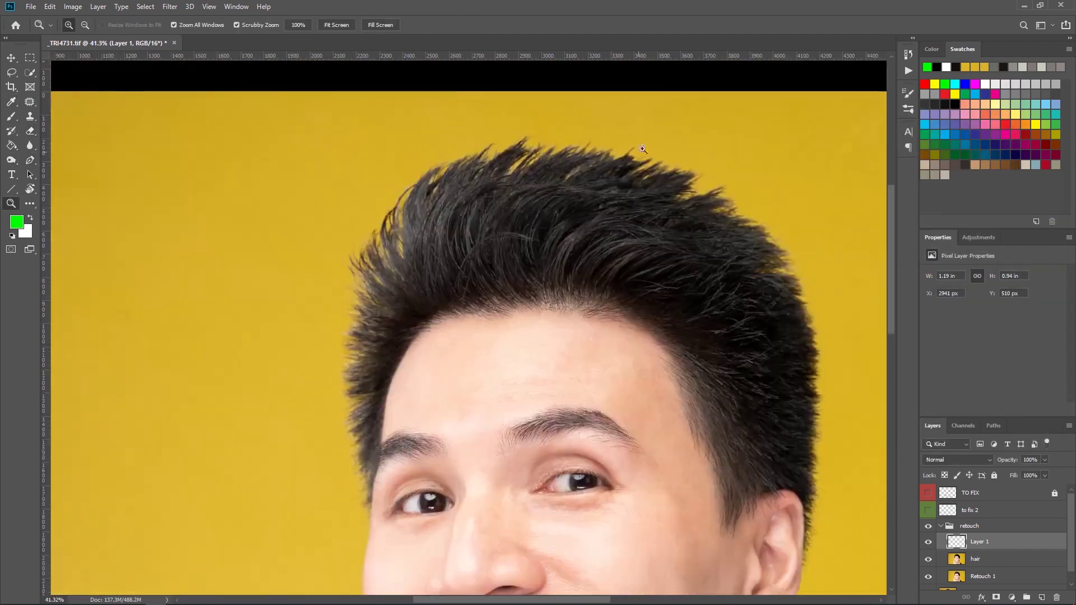
Step: Copy a second lassoed patch of front hair to a new layer and rotate and position it over the remaining gap
scroll(663, 204, up, 5)
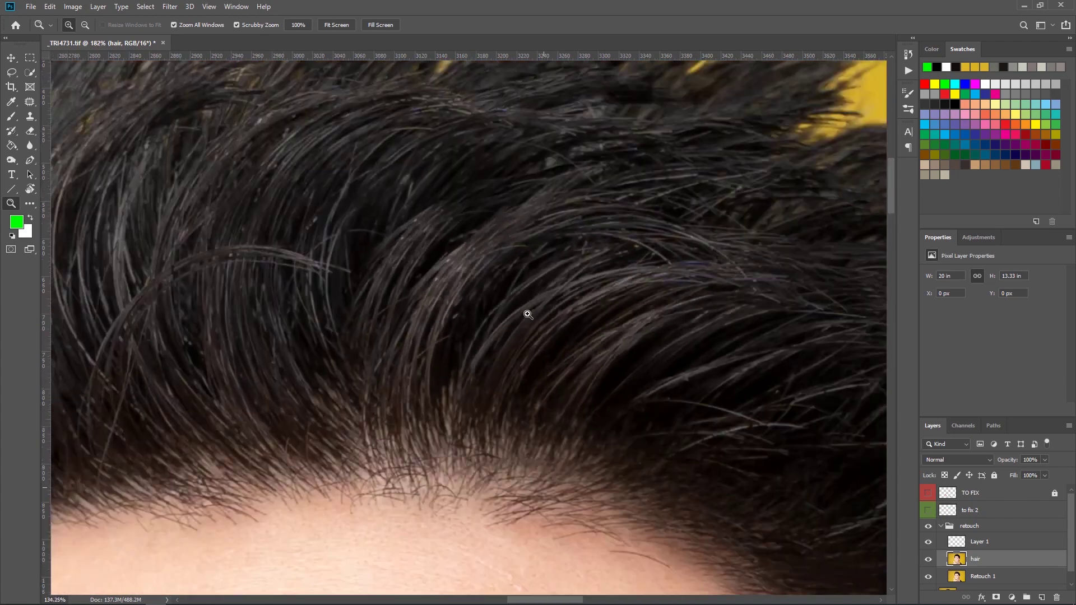
key(l)
drag(580, 327, 560, 307)
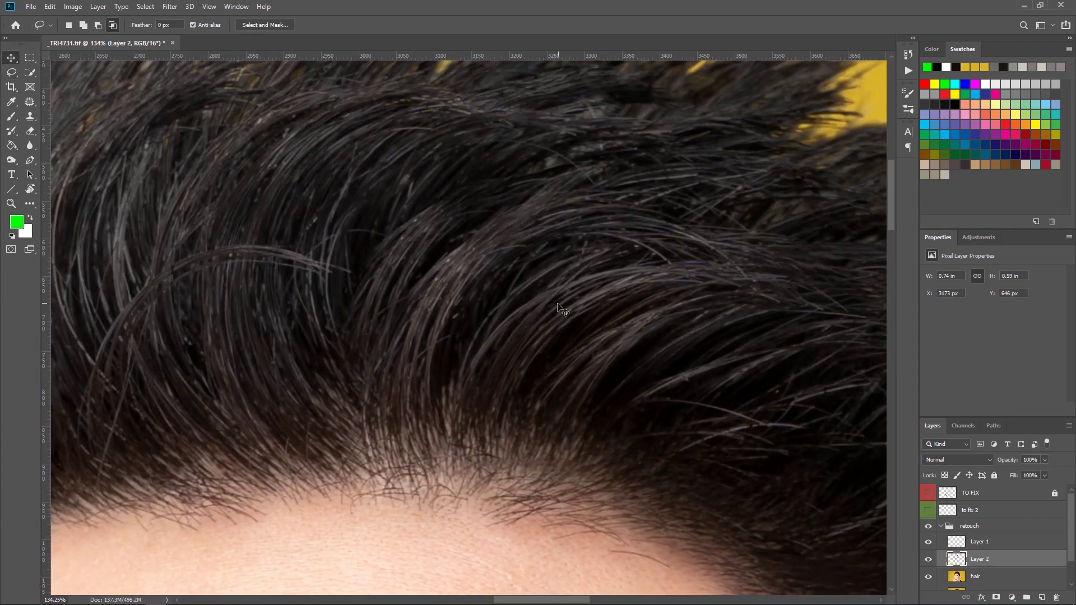
key(ctrl+j)
key(ctrl+t)
drag(603, 393, 616, 359)
drag(513, 303, 519, 292)
key(Return)
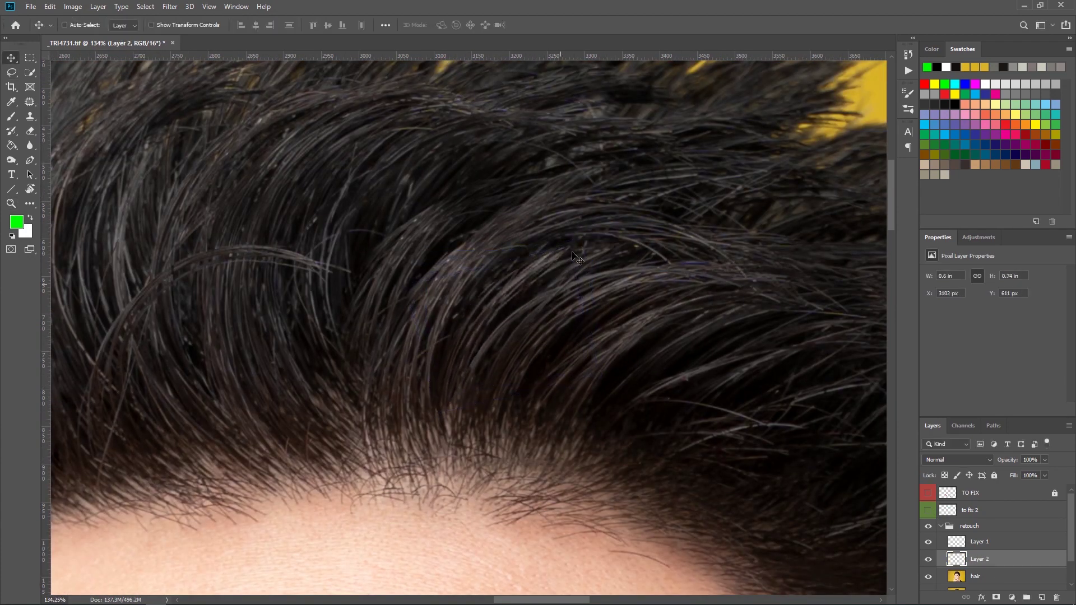
Step: Soften the second patch's edges with the eraser at 34% opacity and match its colour with Hue/Saturation
key(e)
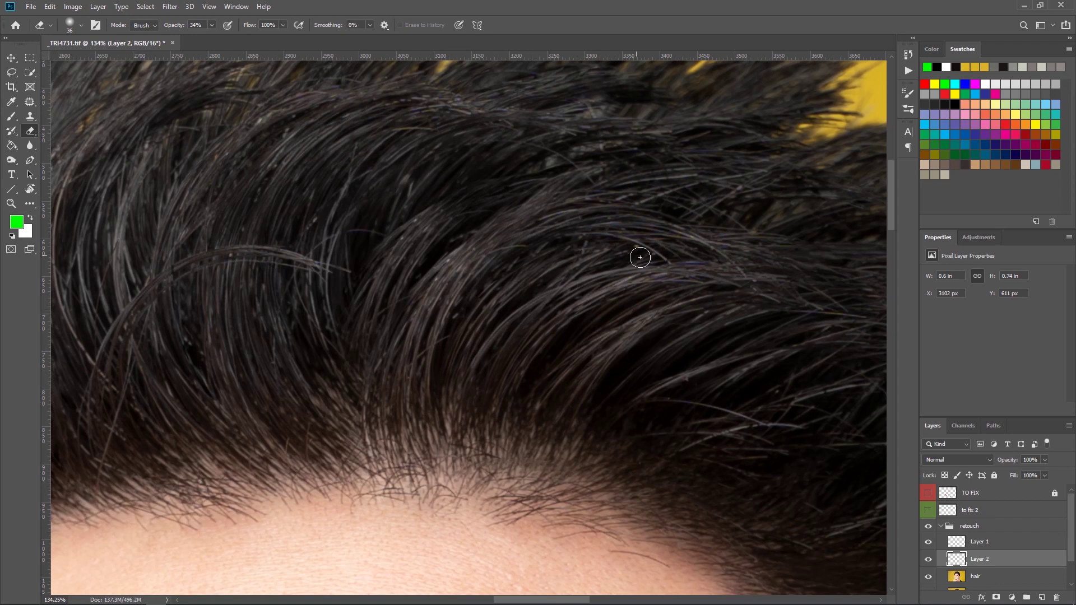
key(o)
key(ctrl+u)
drag(862, 200, 849, 200)
key(Return)
Step: Merge the two hair patch layers down into the hair layer
key(z)
drag(695, 252, 566, 264)
click(981, 542)
key(ctrl+e)
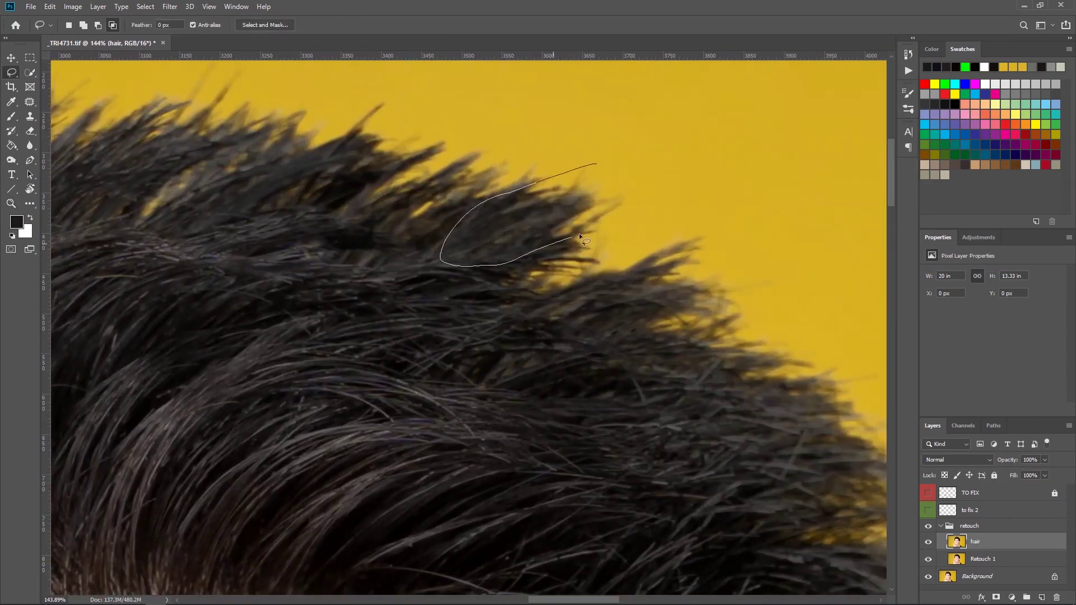
Step: Copy a lassoed tuft from the upper outer hair edge to a new layer and blend it over the neighbouring gap
drag(578, 263, 583, 268)
key(e)
scroll(560, 262, down, 2)
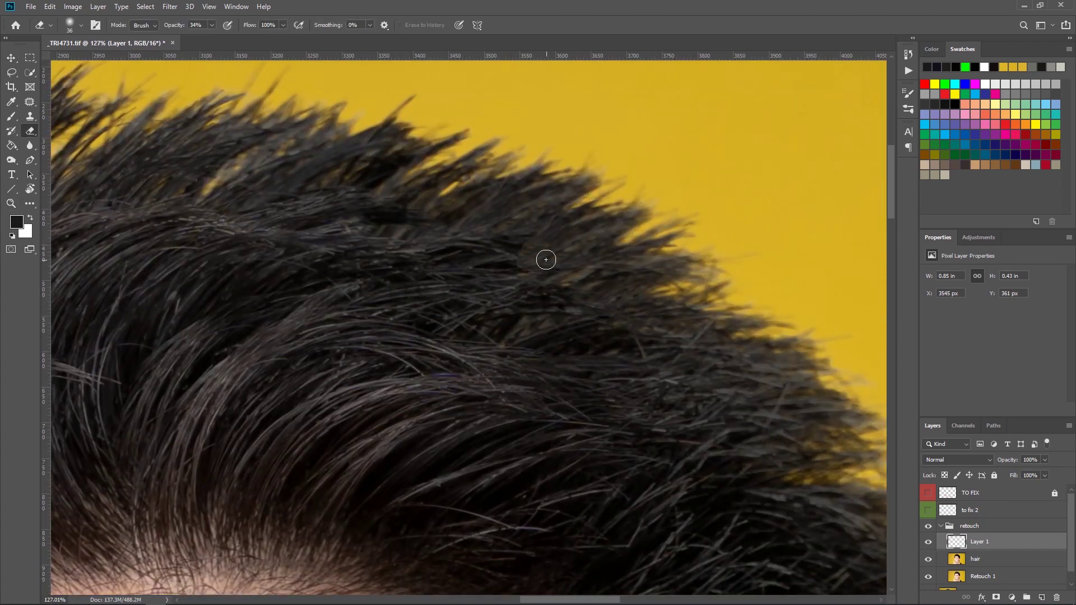
Step: Clone nearby dark hair around the copied tuft with a resized Clone Stamp brush to hide its seams
click(30, 117)
right_click(628, 273)
drag(695, 303, 688, 303)
key(Return)
alt+click(589, 258)
drag(594, 267, 564, 279)
drag(556, 245, 545, 261)
alt+click(590, 245)
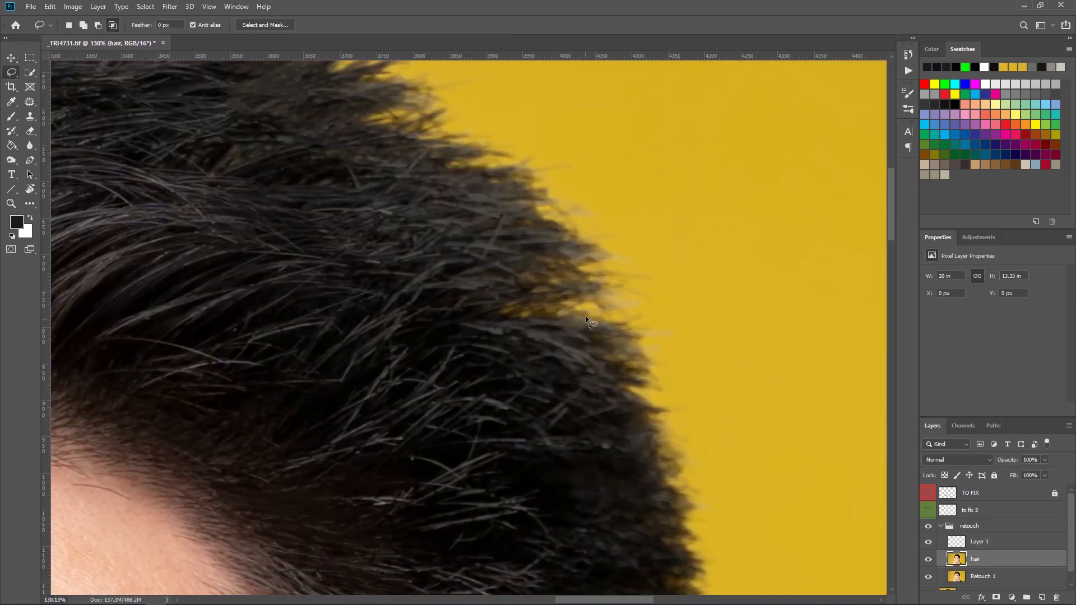
Step: Copy a hair patch to a new layer, move it over the yellow notch in the outer hair edge and soften it
key(ctrl+j)
key(v)
drag(586, 318, 605, 290)
key(e)
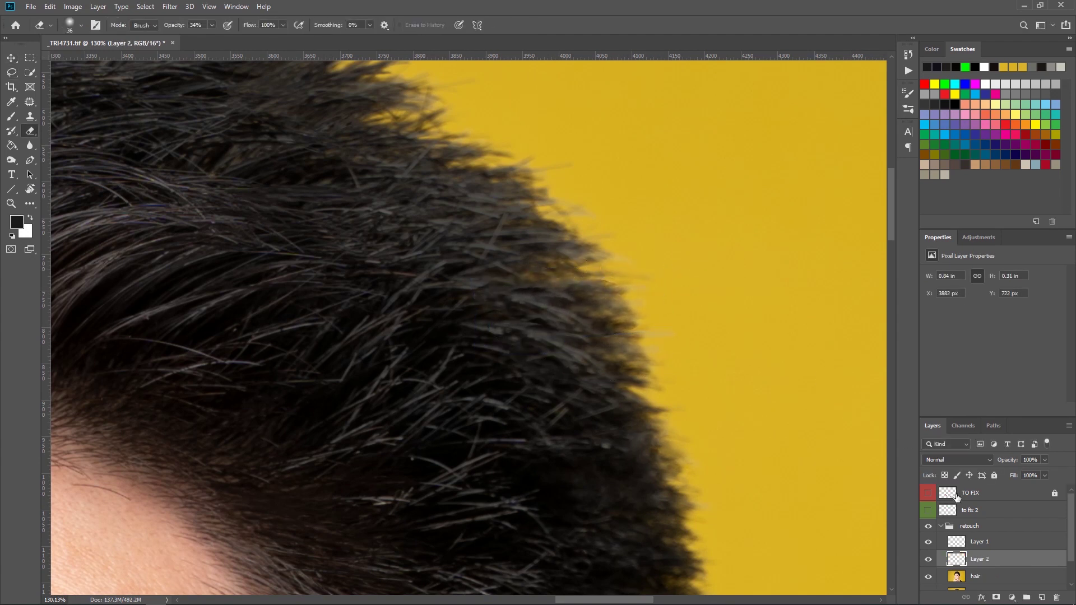
scroll(957, 498, down, 2)
Step: Copy another lassoed hair patch from the hair layer and move it up along the outer hair edge
click(976, 553)
key(l)
key(ctrl+j)
key(v)
drag(653, 336, 644, 242)
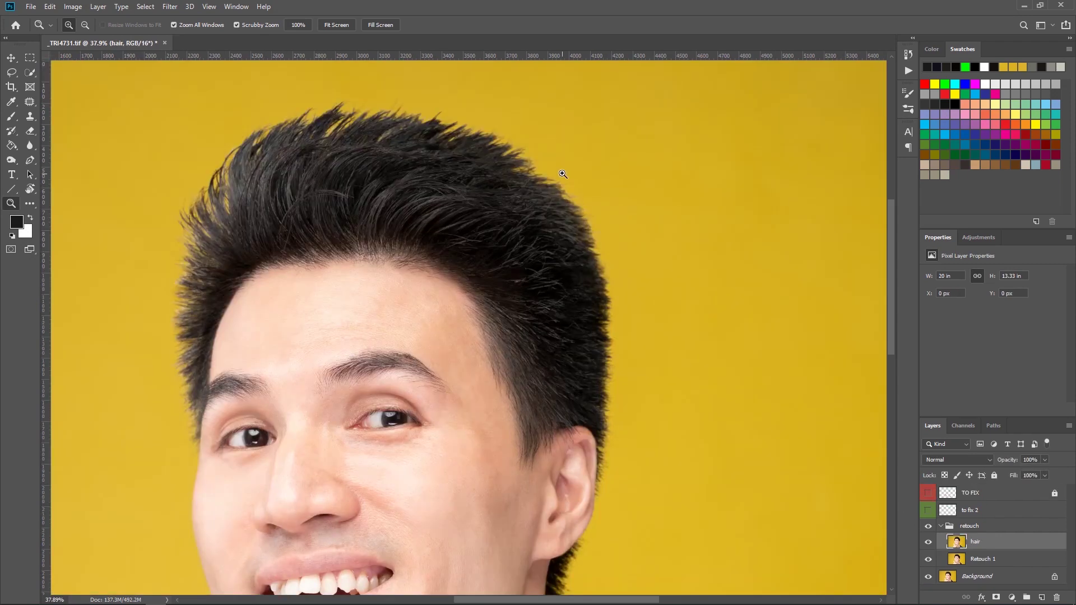
Step: Refine the hair outline with Liquify, and move and transform a copied tuft over the yellow gap at the hair's top
key(ctrl+shift+x)
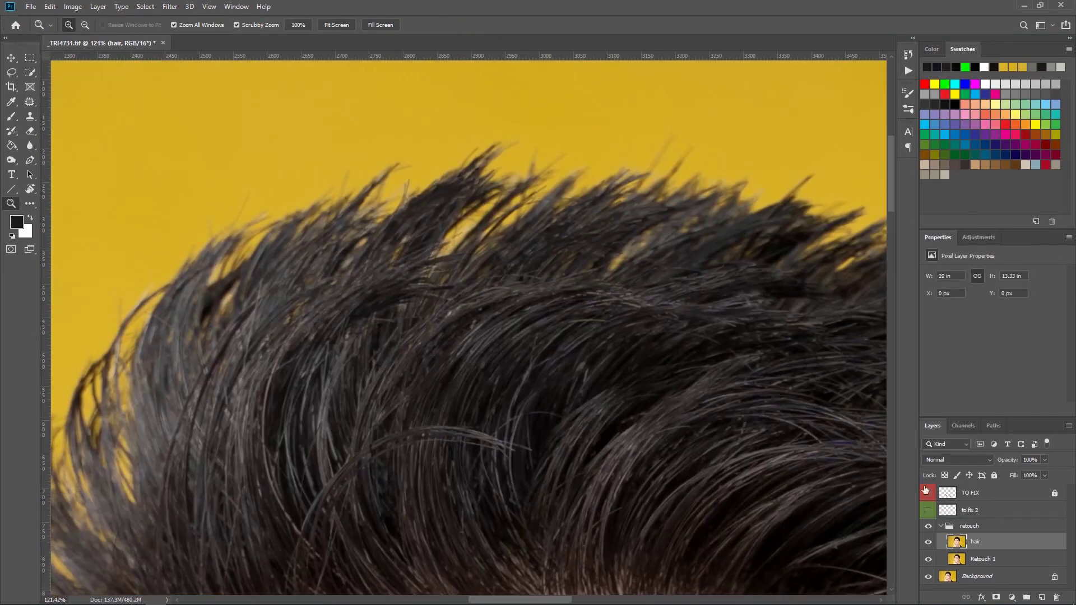
drag(549, 209, 480, 204)
key(ctrl+t)
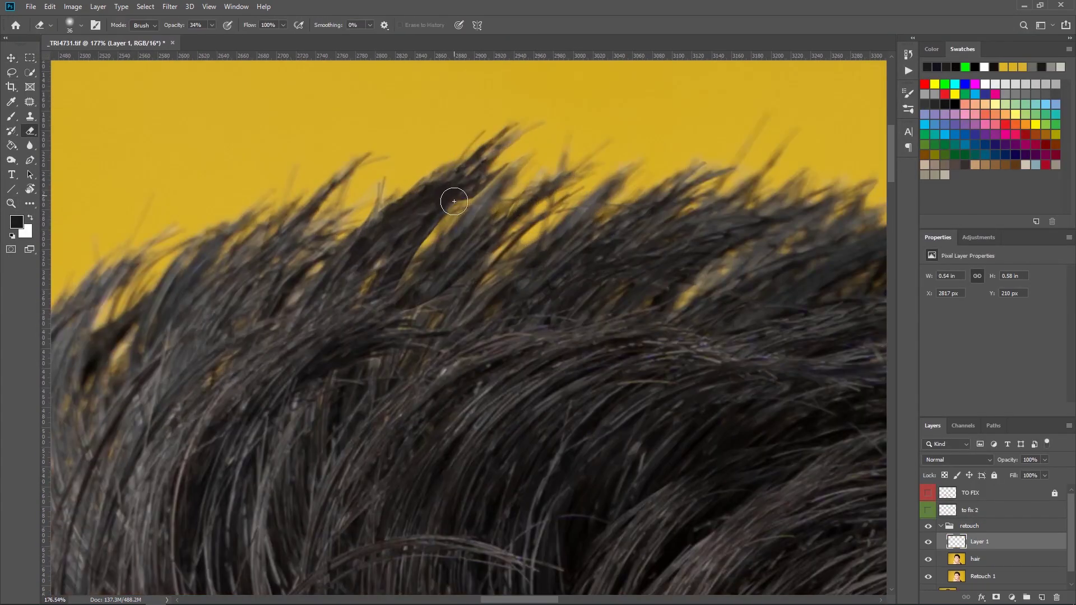
Step: On a new layer, paint fine strands in sampled dark hair colour at 23% opacity over the yellow gaps in the top hair
key(s)
key(ctrl+shift+alt+n)
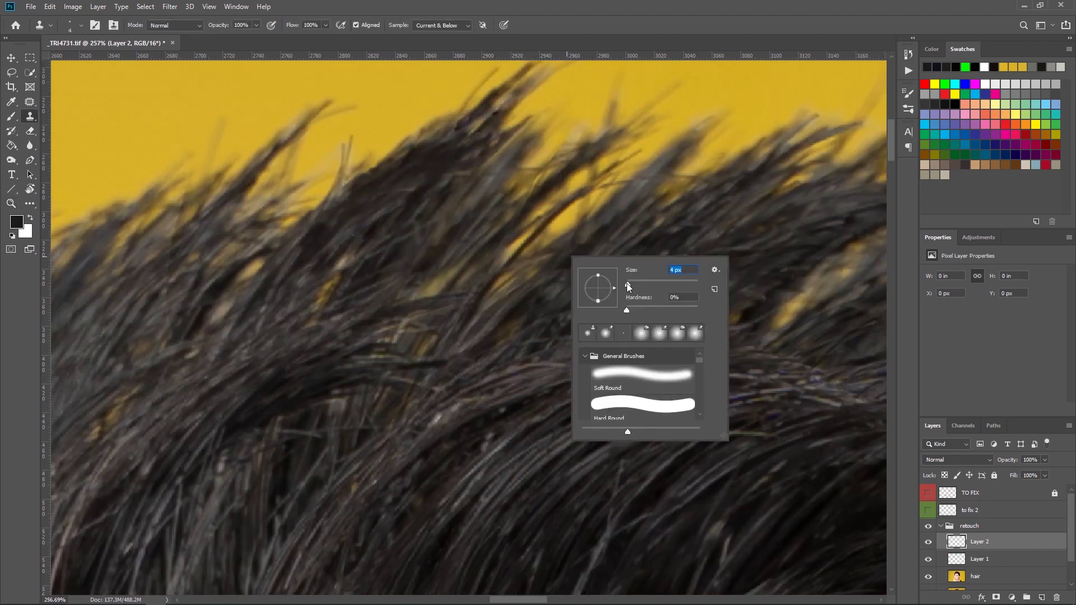
key(b)
key(2)
key(3)
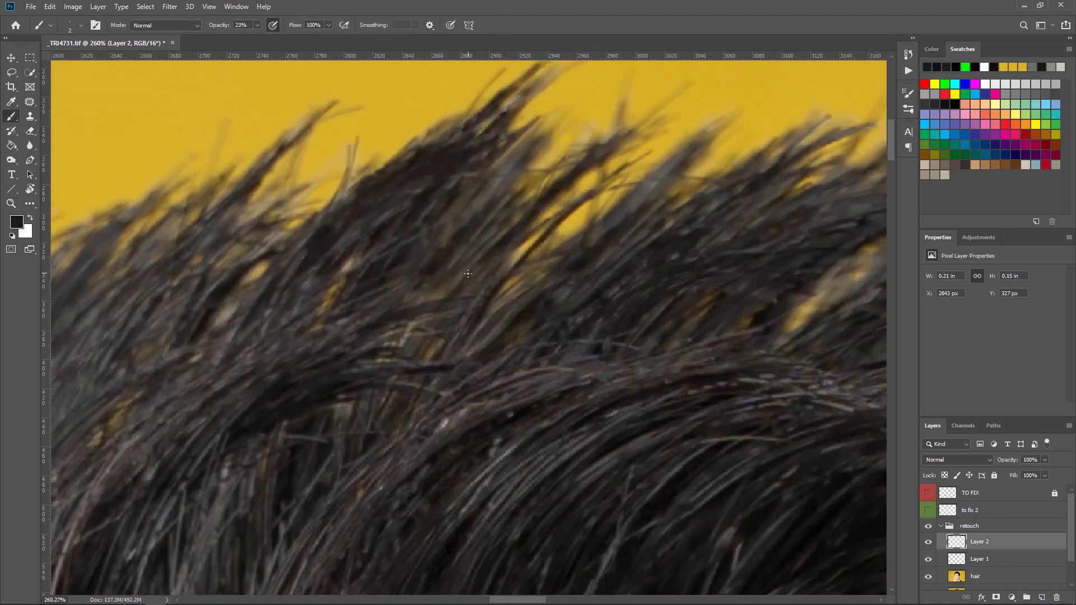
alt+click(469, 259)
right_click(504, 259)
drag(526, 284, 517, 284)
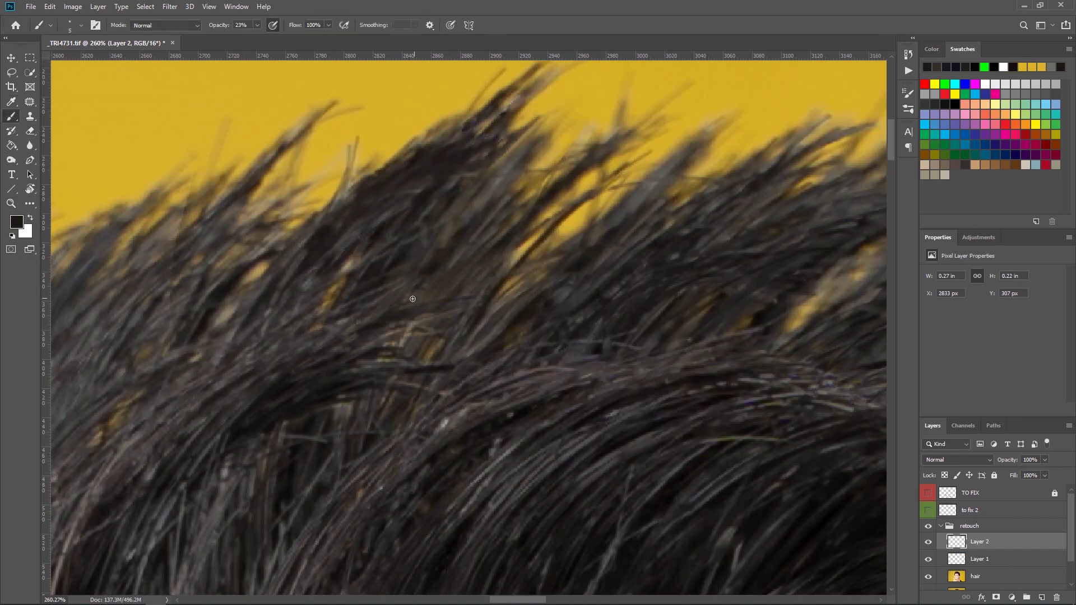
mouse_move(412, 299)
mouse_down()
mouse_move(392, 339)
mouse_move(335, 361)
mouse_up()
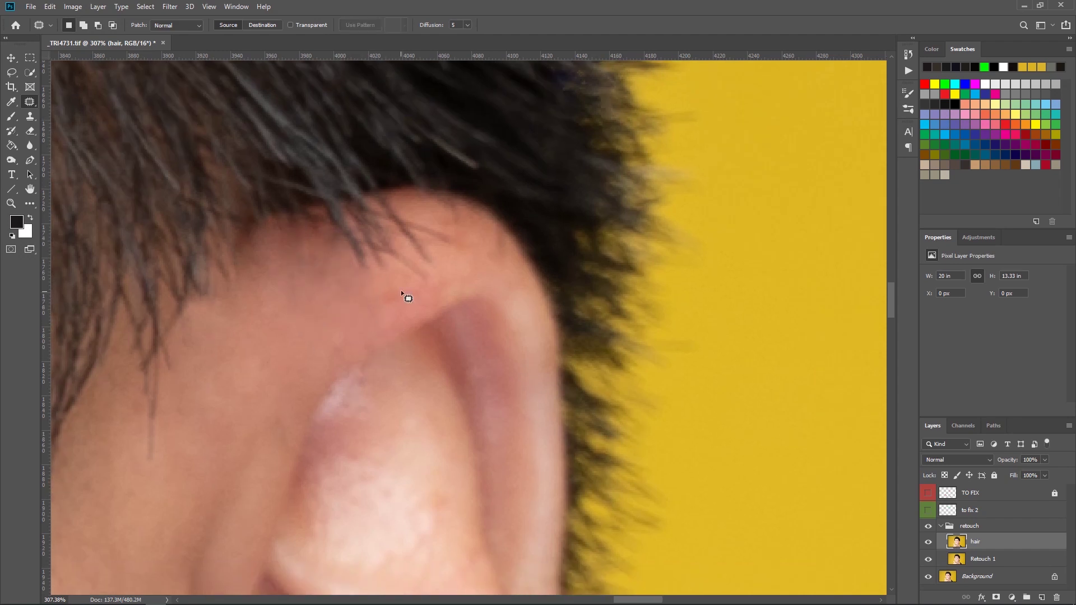
Step: Clone out the stray hairs over the ear's top at 40% opacity and outline the ear's upper edge with the Pen tool
key(s)
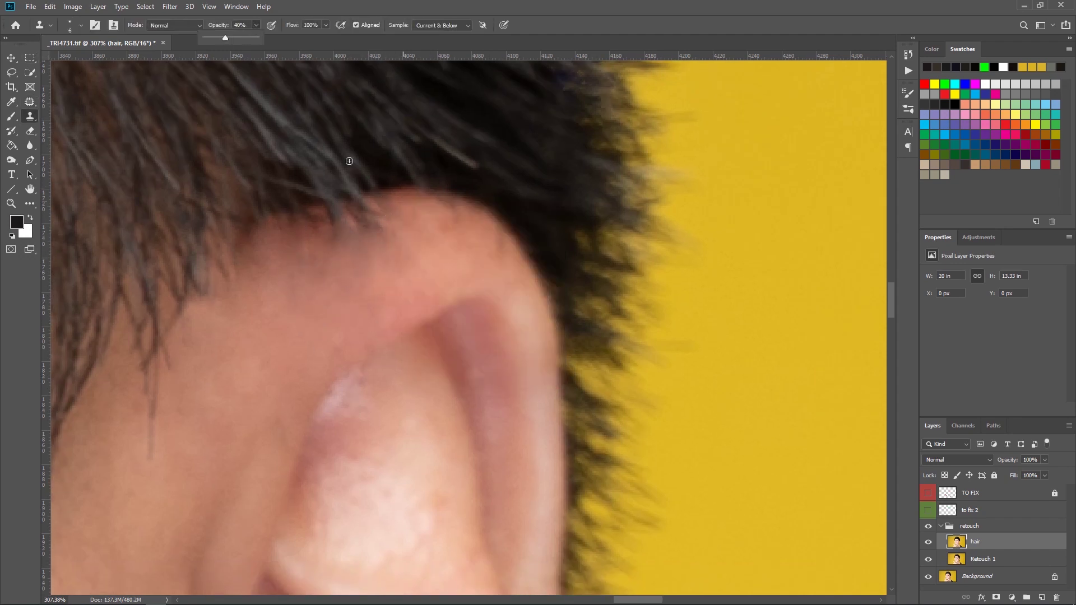
drag(372, 203, 362, 231)
key(p)
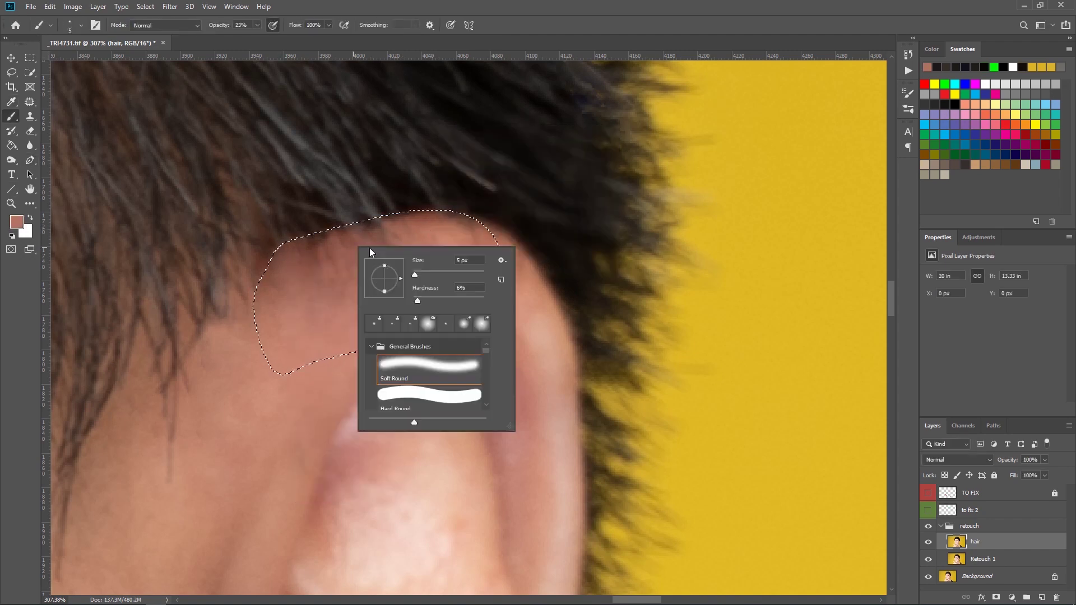
Step: Paint sampled skin tones over the ear's upper area with a soft brush at 23% opacity
key(Escape)
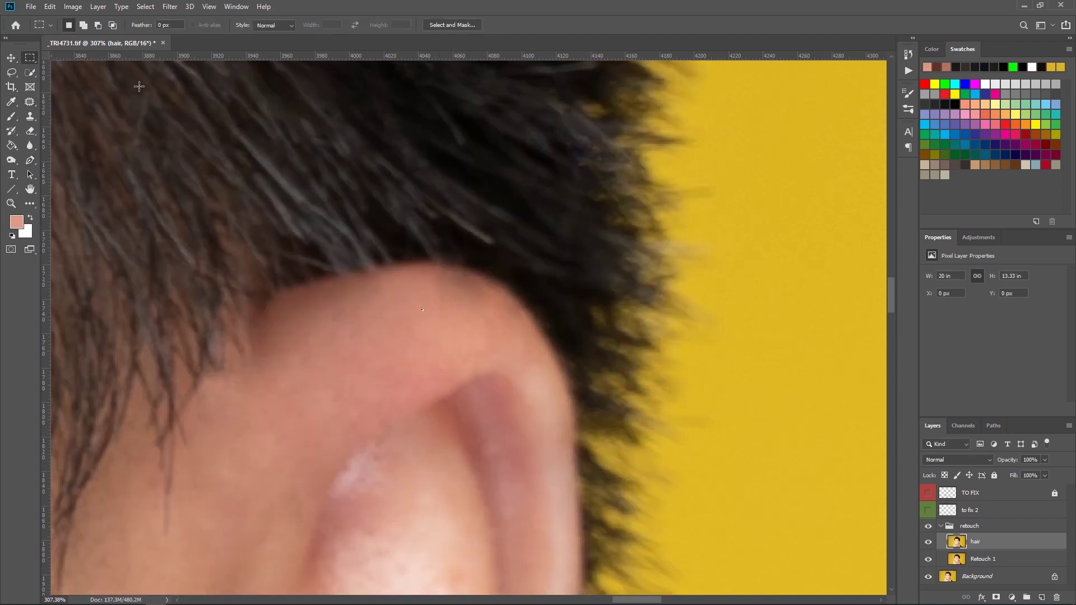
key(b)
alt+click(420, 291)
alt+click(396, 329)
key(o)
Step: Clone darker hair over the light strands just above the ear with the Clone Stamp at 40% opacity
key(z)
mouse_move(566, 318)
mouse_down()
mouse_move(523, 318)
mouse_move(560, 317)
mouse_move(494, 336)
mouse_move(509, 311)
mouse_up()
key(j)
click(30, 117)
key(z)
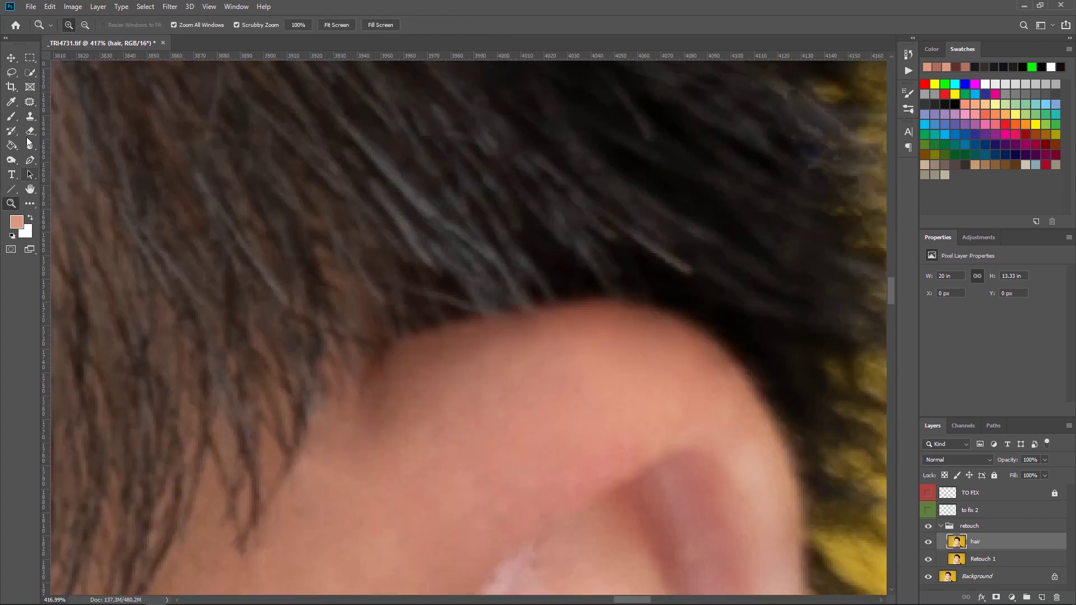
click(30, 116)
drag(470, 274, 502, 301)
drag(455, 249, 471, 272)
key(z)
drag(515, 303, 510, 304)
click(29, 117)
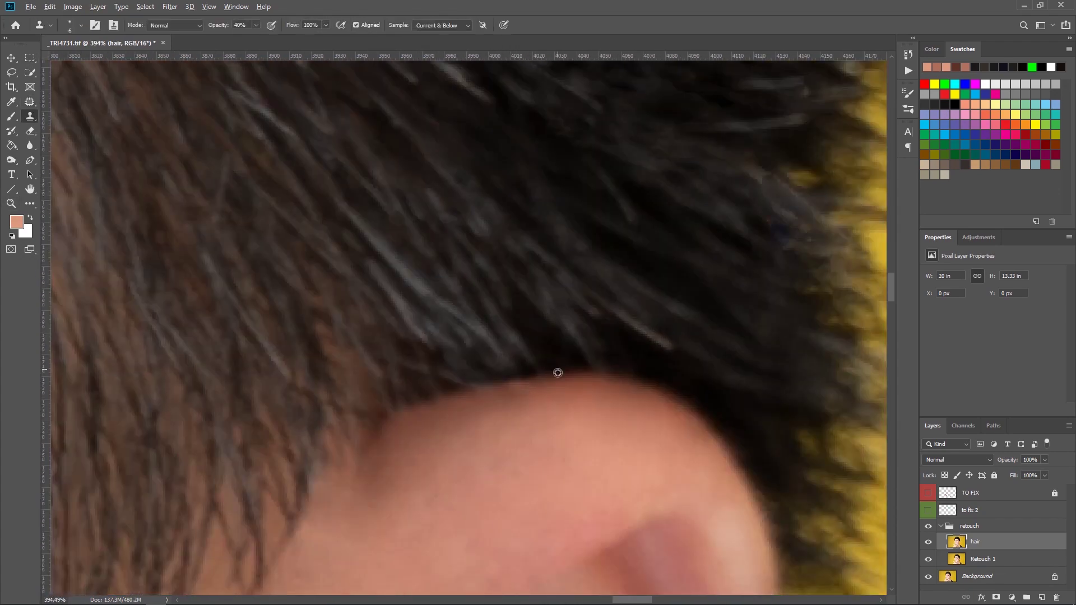
Step: Reset the colours to default and paint black over the bright strands directly above the ear
key(b)
key(d)
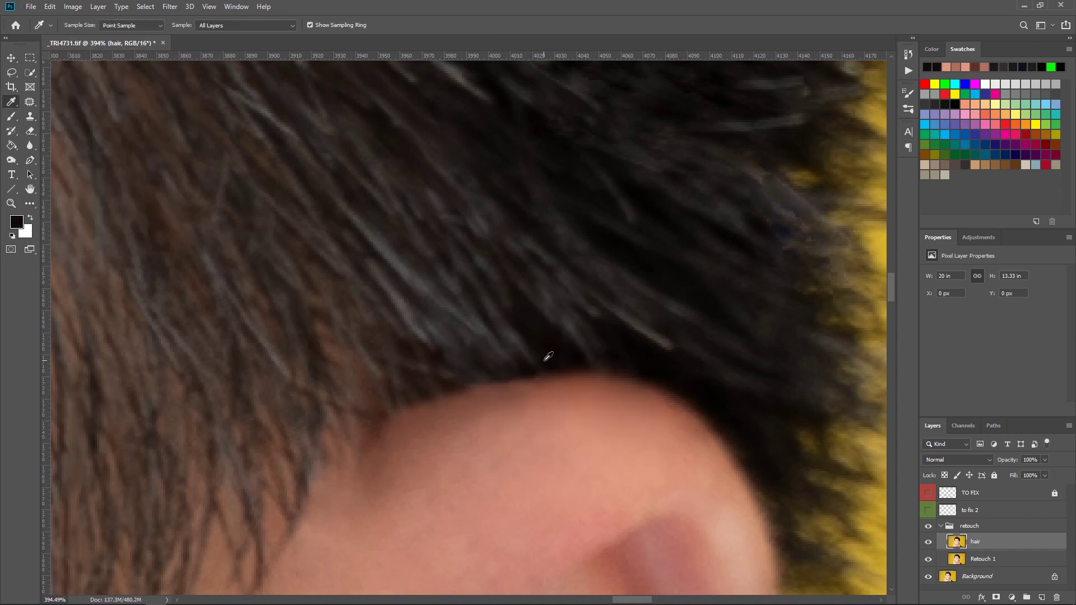
drag(378, 231, 455, 348)
drag(372, 253, 425, 341)
Step: Set the brush opacity to 30%, darken the light strands throughout the side hair and compare the hair layer before and after
key(z)
key(b)
key(3)
mouse_move(439, 217)
mouse_down()
mouse_move(423, 217)
mouse_move(472, 317)
mouse_up()
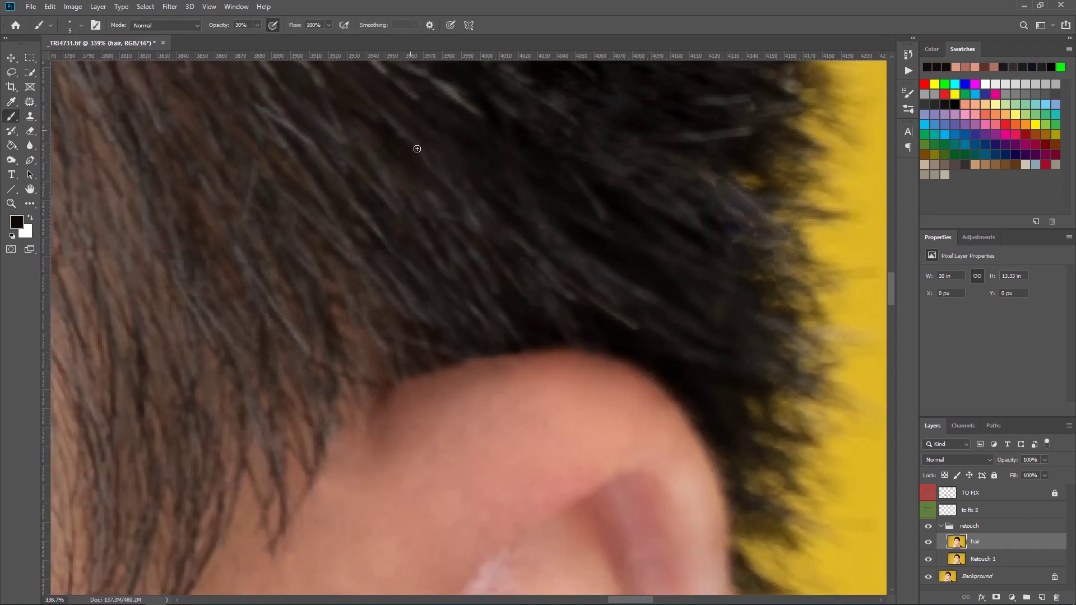
drag(346, 269, 401, 385)
drag(483, 202, 533, 287)
drag(261, 105, 370, 225)
drag(334, 185, 399, 342)
drag(297, 150, 415, 243)
key(z)
drag(661, 245, 392, 246)
click(929, 543)
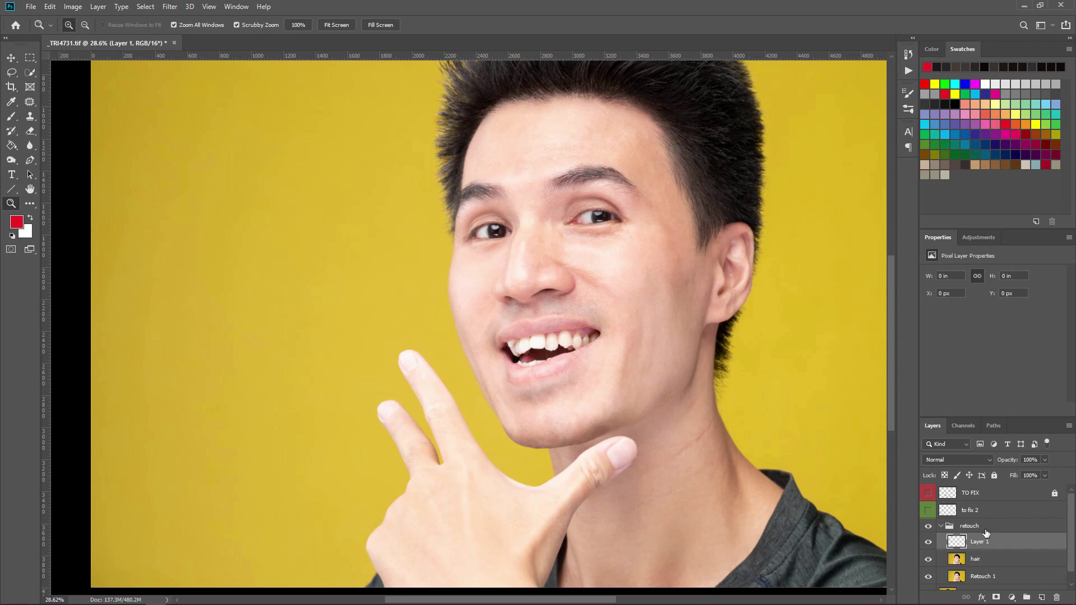
Step: Rename the new layer to "to fix 3" and give it an orange colour label
double_click(972, 527)
text(to fi)
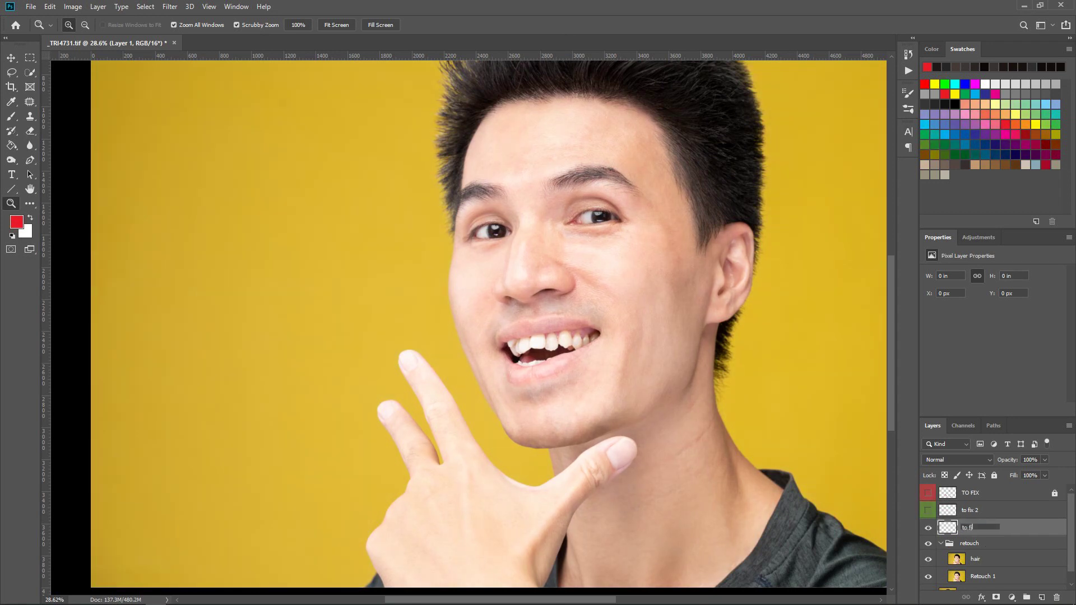
text(x 3)
key(Return)
right_click(975, 532)
click(953, 439)
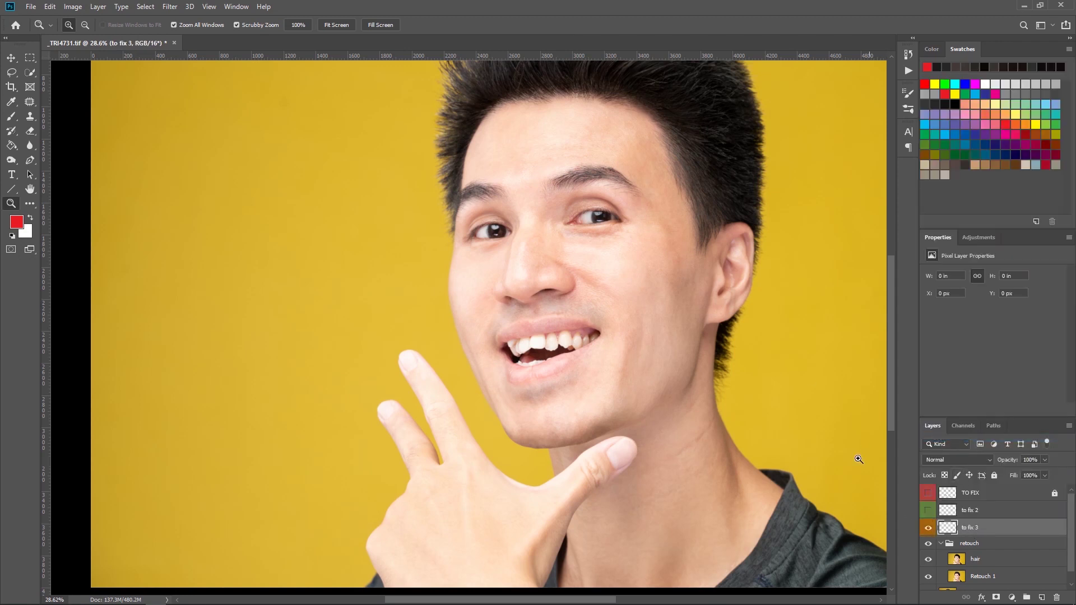
Step: Circle the mouth in red with the Brush and trace a guide line along the lower edge of the upper teeth
drag(531, 282, 420, 296)
key(b)
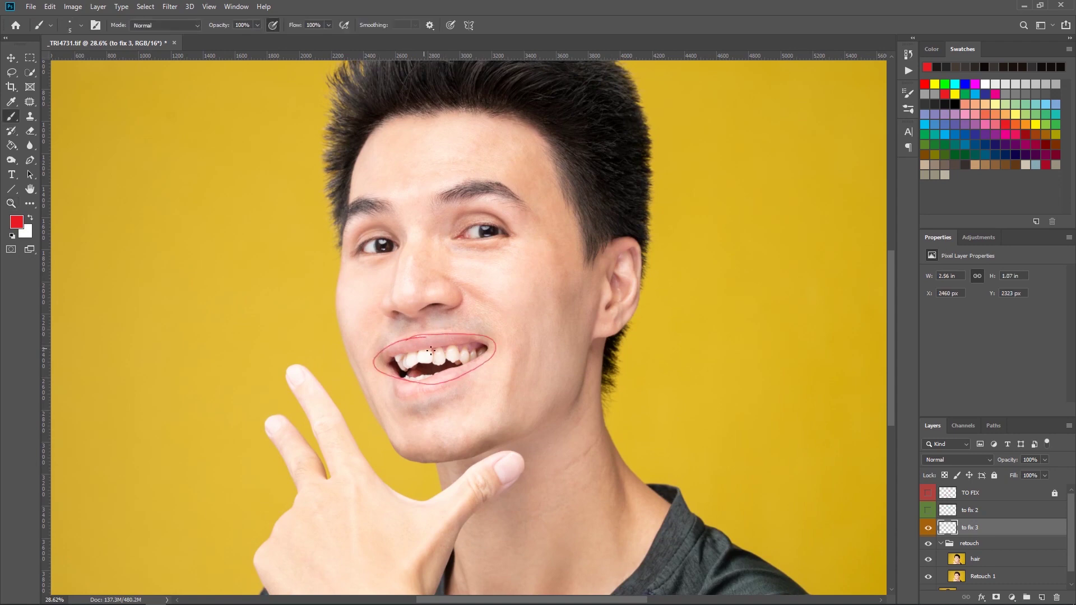
drag(431, 351, 430, 351)
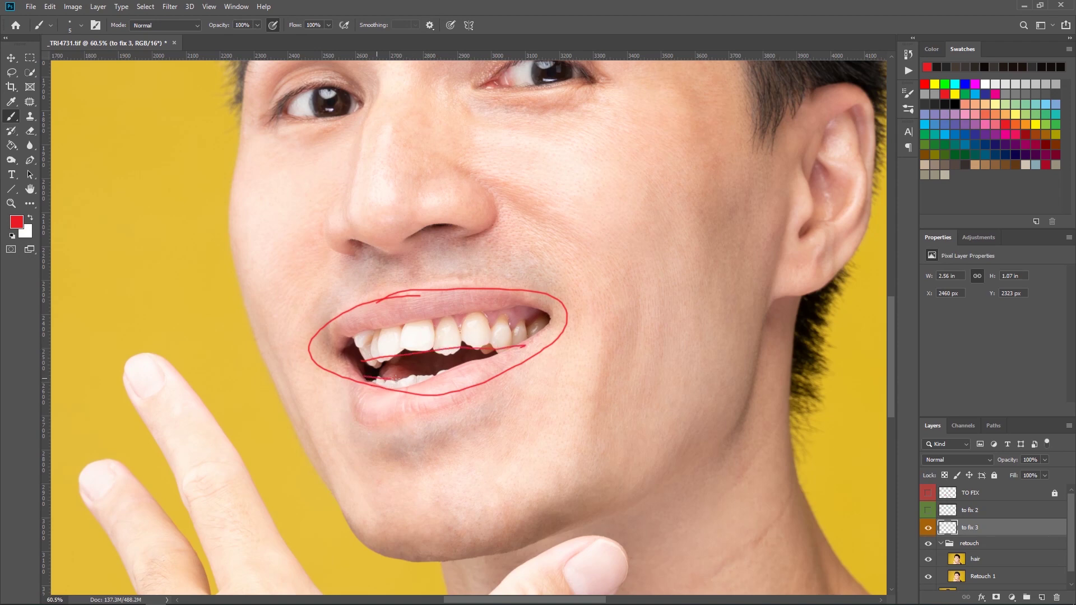
Step: Select the back upper teeth and gum at the mouth corner on the teeth layer and open that area in Liquify
key(z)
drag(481, 363, 558, 310)
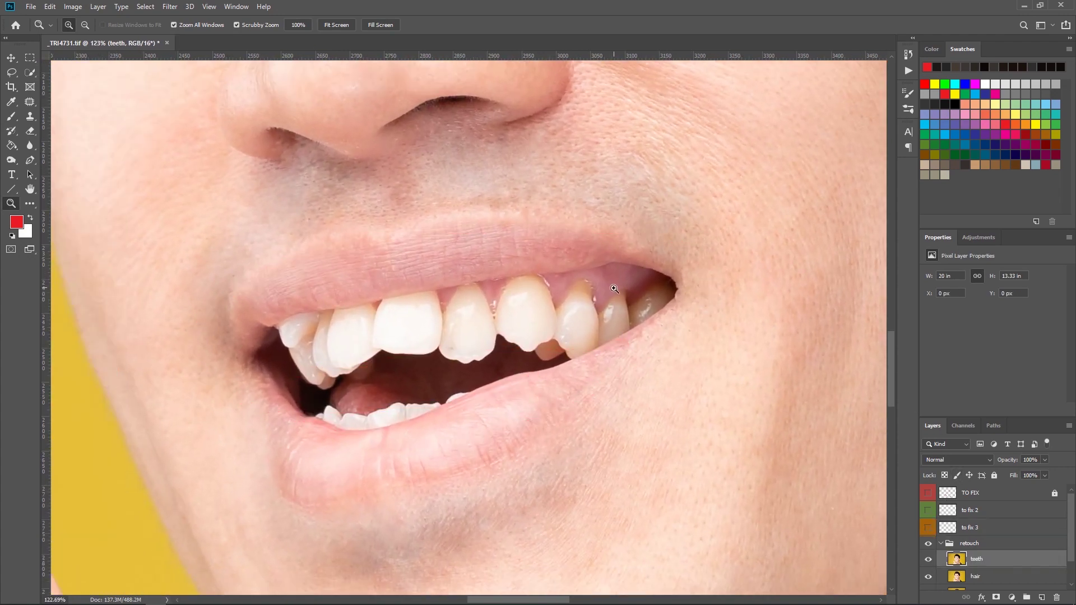
drag(560, 320, 605, 314)
key(m)
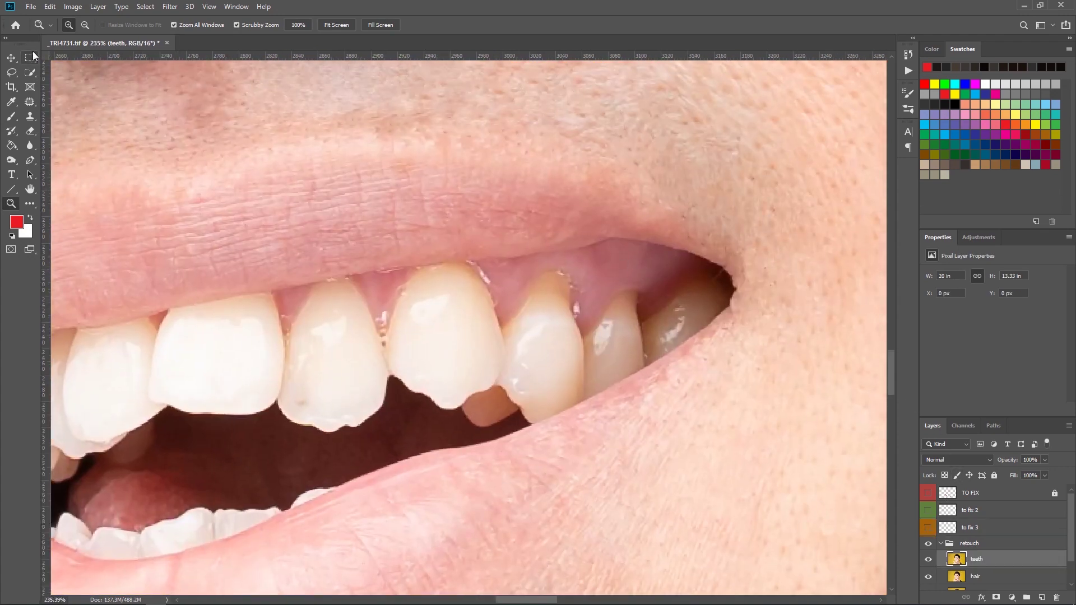
drag(424, 208, 769, 410)
key(ctrl+shift+x)
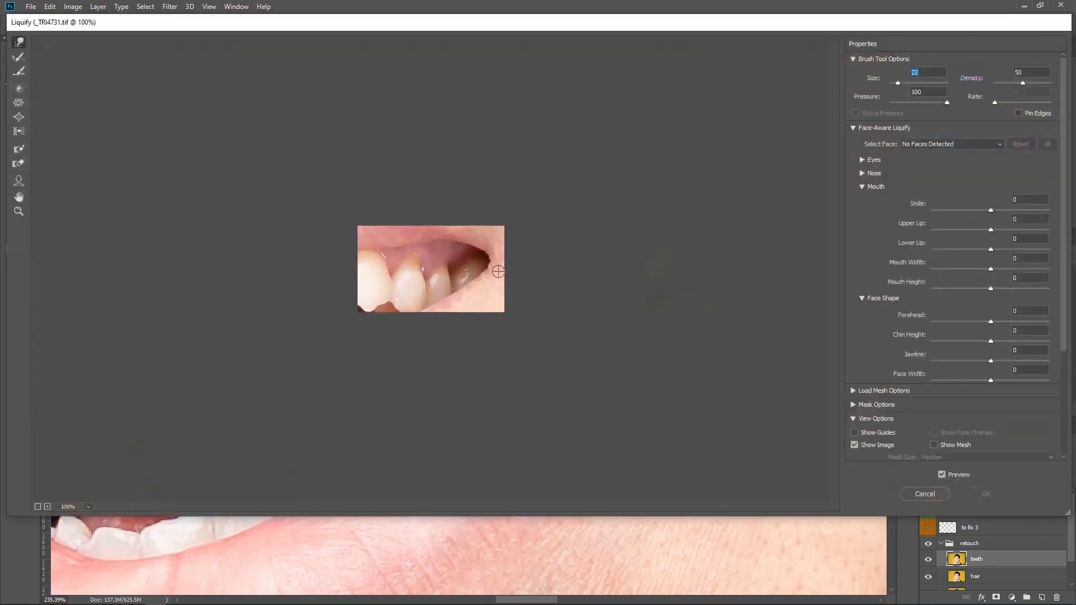
key(ctrl+plus)
key(ctrl+plus)
key(ctrl+plus)
key(ctrl+plus)
key(ctrl+plus)
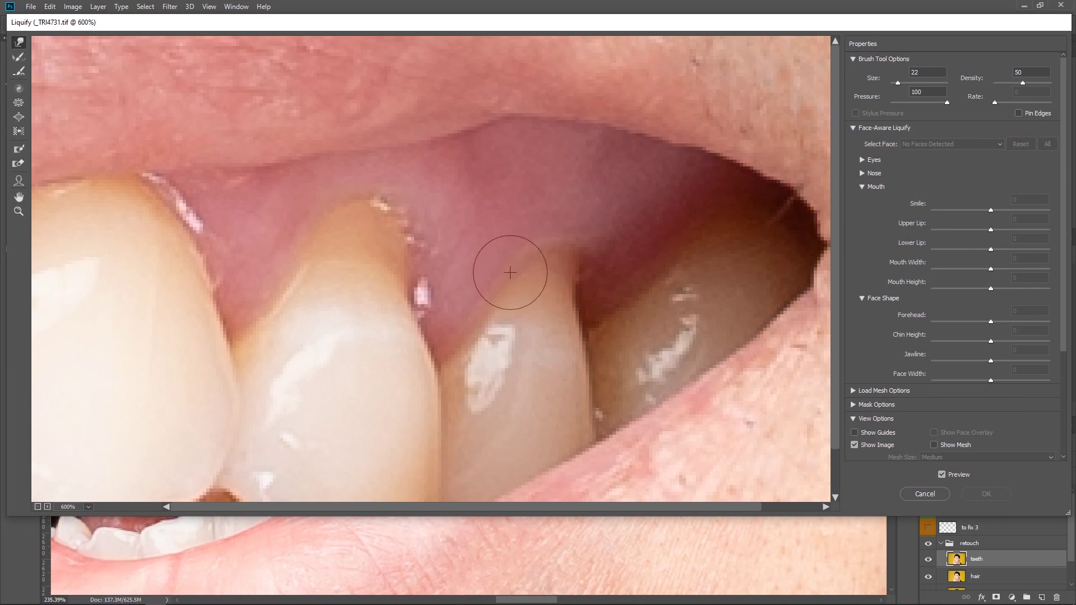
Step: Push the gum edges down over two back teeth, lower the upper lip edge over the gum with a larger warp brush, and apply
mouse_move(510, 273)
mouse_down()
mouse_move(559, 242)
mouse_move(533, 247)
mouse_move(572, 254)
mouse_move(555, 266)
mouse_up()
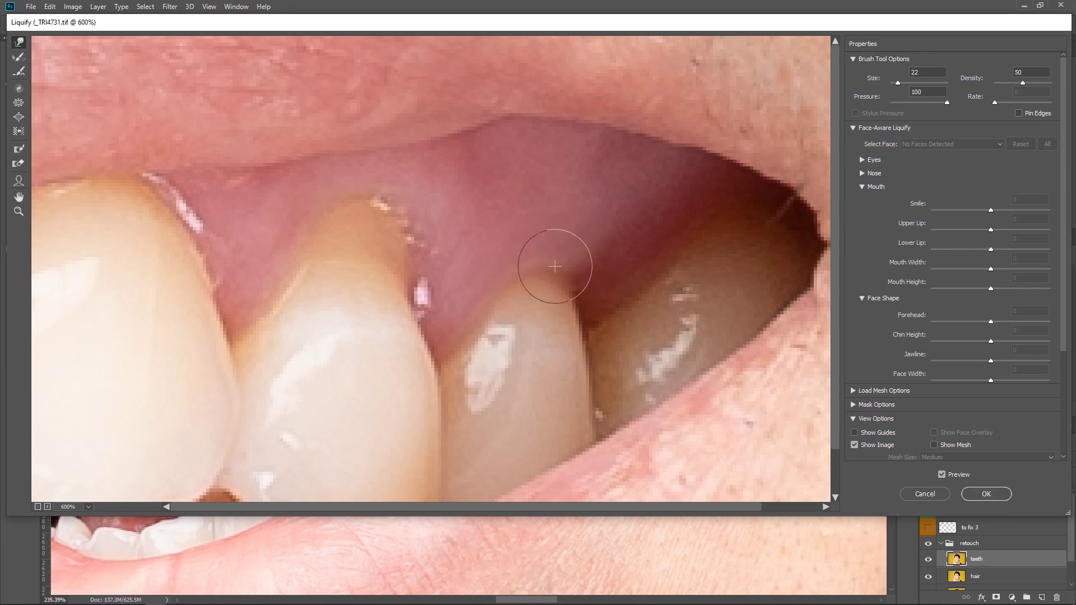
mouse_move(398, 211)
mouse_down()
mouse_move(326, 225)
mouse_move(403, 217)
mouse_move(422, 233)
mouse_move(368, 224)
mouse_up()
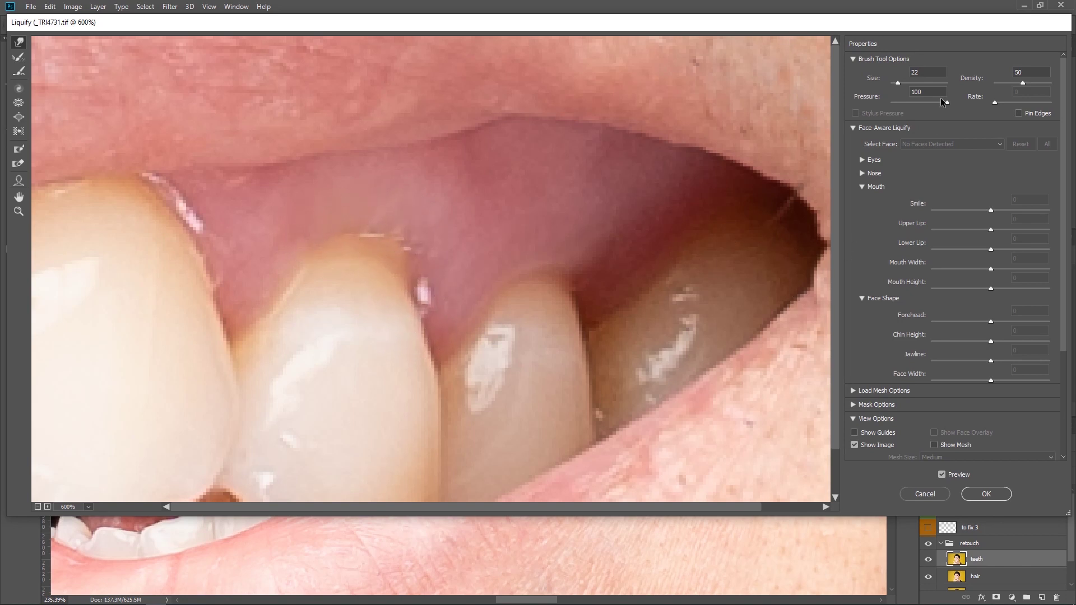
drag(466, 127, 563, 139)
drag(899, 83, 897, 83)
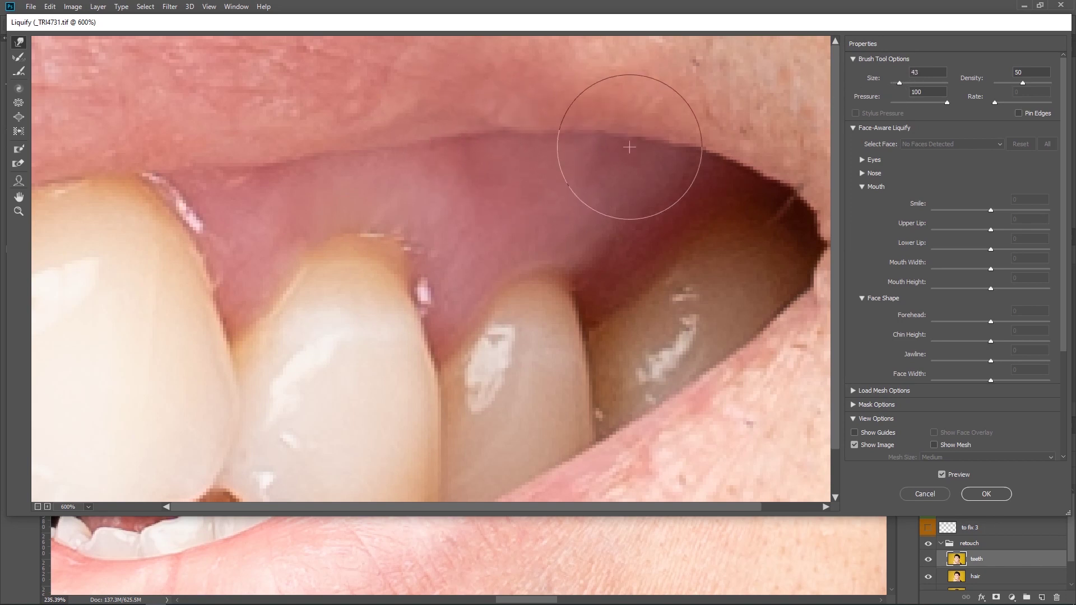
mouse_move(430, 155)
mouse_down()
mouse_move(547, 148)
mouse_move(610, 160)
mouse_up()
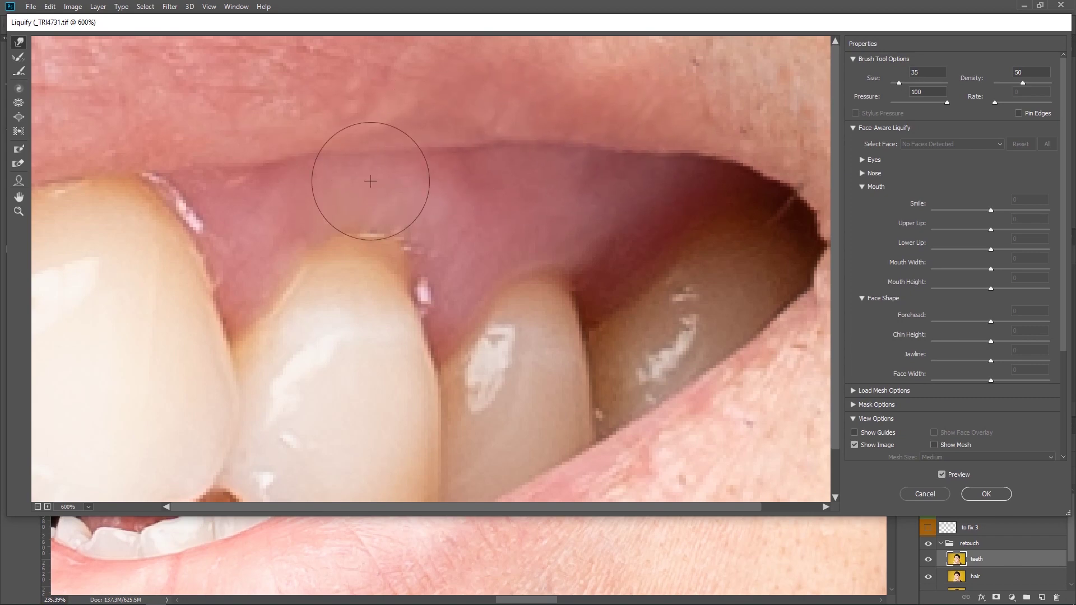
mouse_move(371, 181)
mouse_down()
mouse_move(450, 148)
mouse_move(599, 157)
mouse_up()
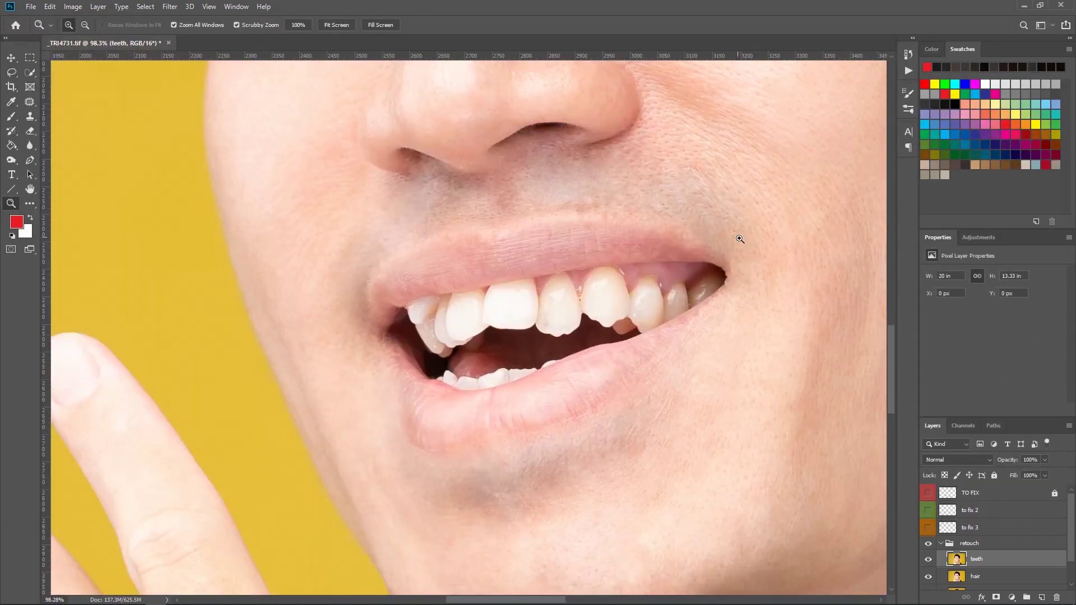
scroll(737, 235, up, 5)
key(ctrl+d)
Step: Sample the pink gum colour and touch up the gum gap between the two upper teeth with the Brush
key(z)
drag(687, 225, 617, 241)
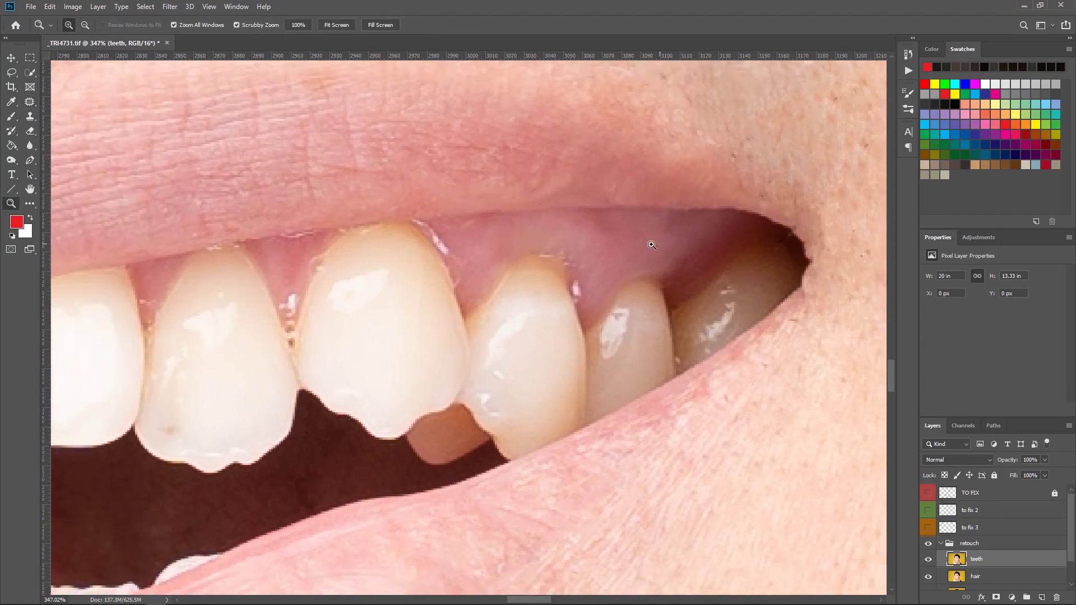
drag(540, 249, 465, 252)
scroll(599, 241, down, 1)
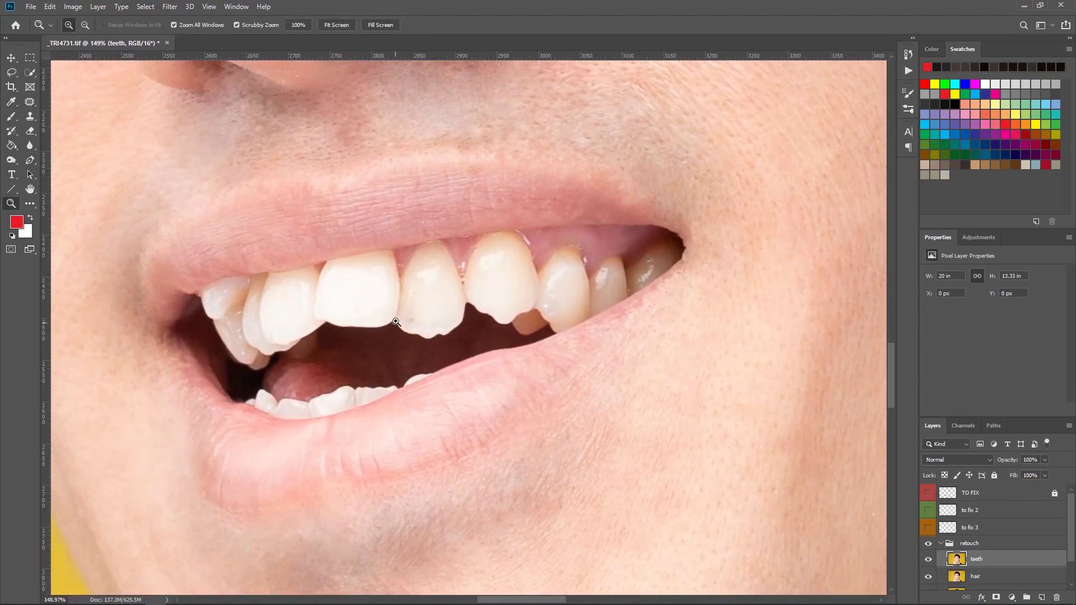
scroll(420, 308, up, 4)
key(j)
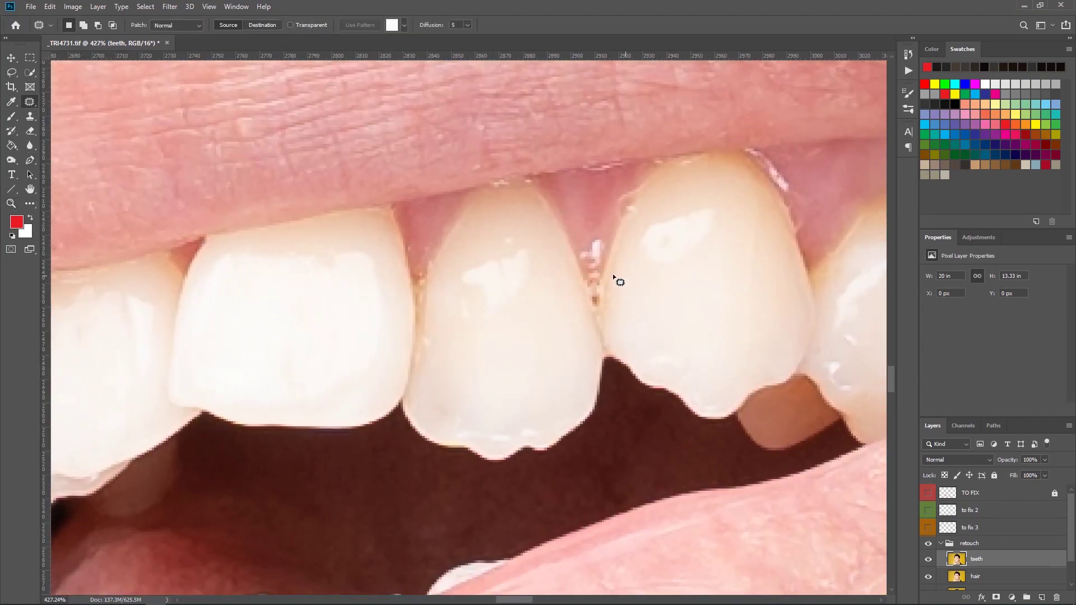
key(z)
drag(592, 283, 602, 289)
key(b)
alt+click(589, 314)
right_click(597, 305)
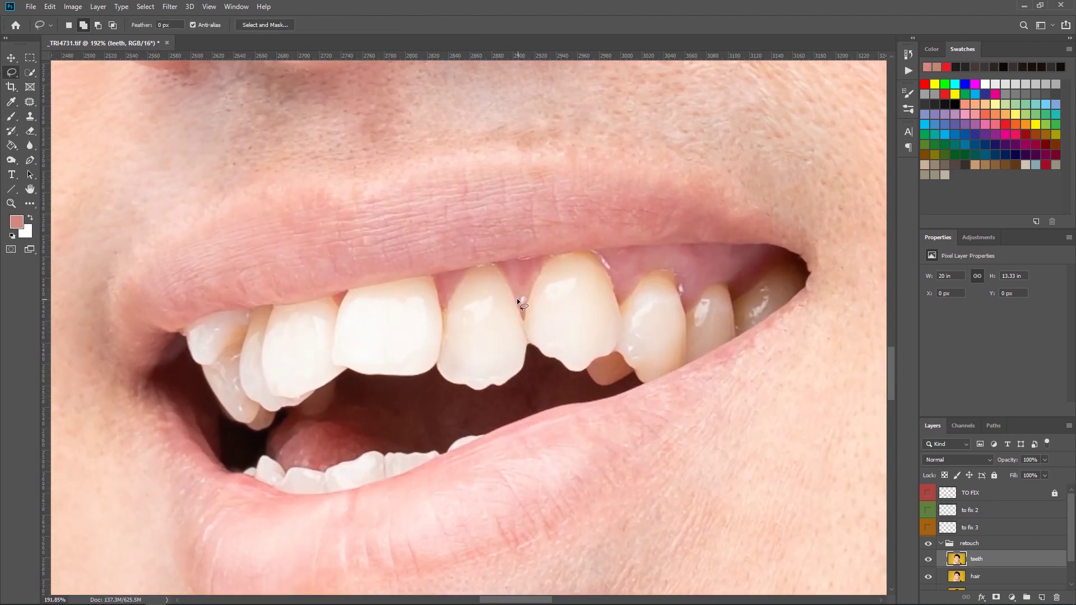
Step: Copy the raised jagged upper tooth to its own layer, shift it lower, and blend its edges with the Eraser at 74% opacity
key(ctrl+j)
key(v)
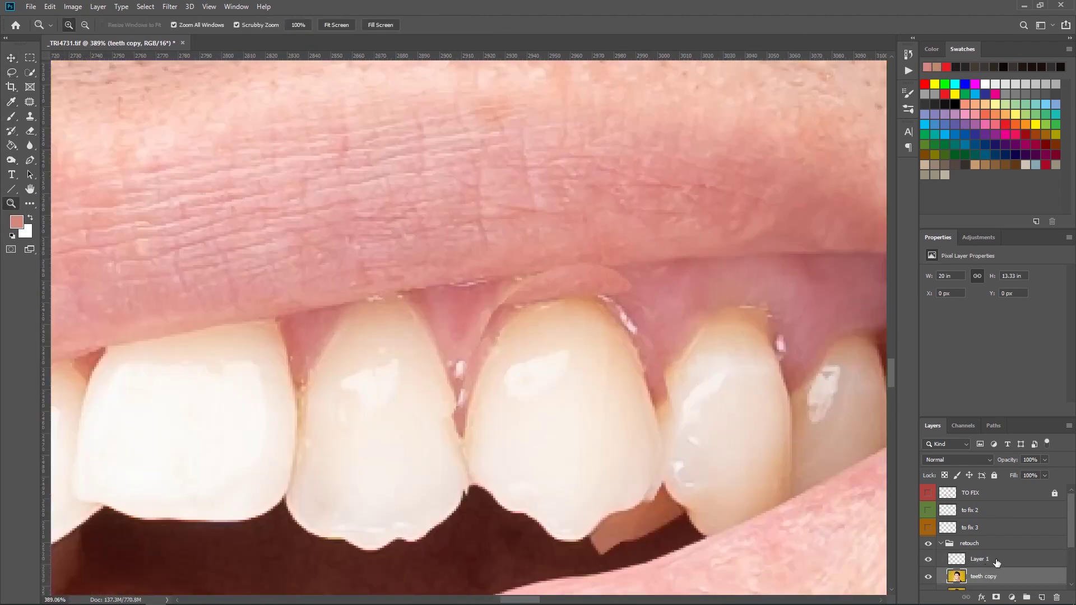
right_click(570, 260)
click(212, 25)
drag(220, 37, 222, 40)
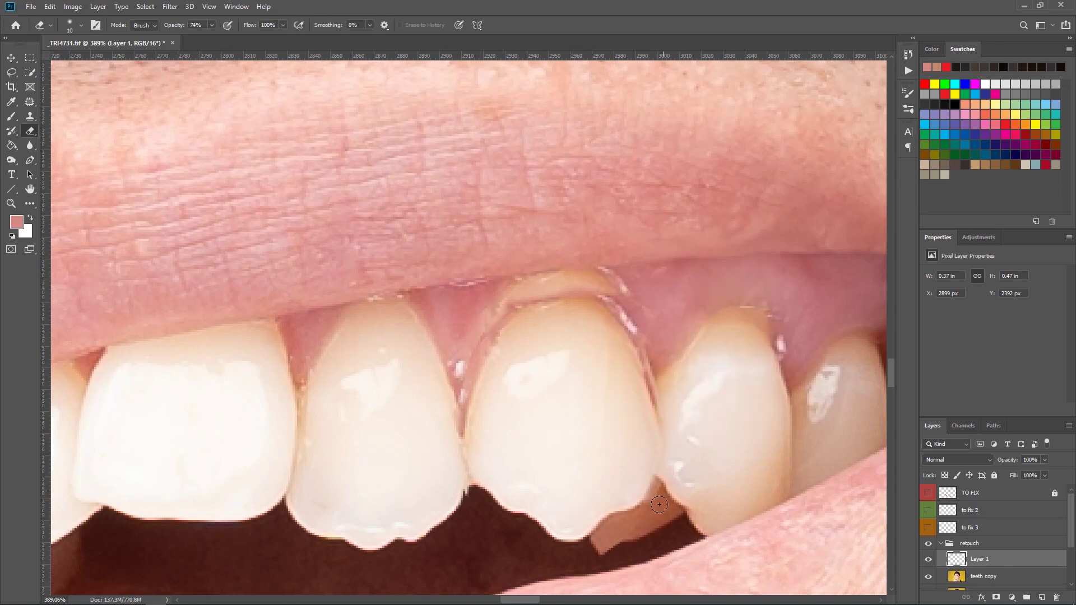
Step: Select the gum gap beside the lowered tooth with a Pen path and repaint the gum over the leftover tooth edges
scroll(664, 377, down, 5)
scroll(626, 342, up, 6)
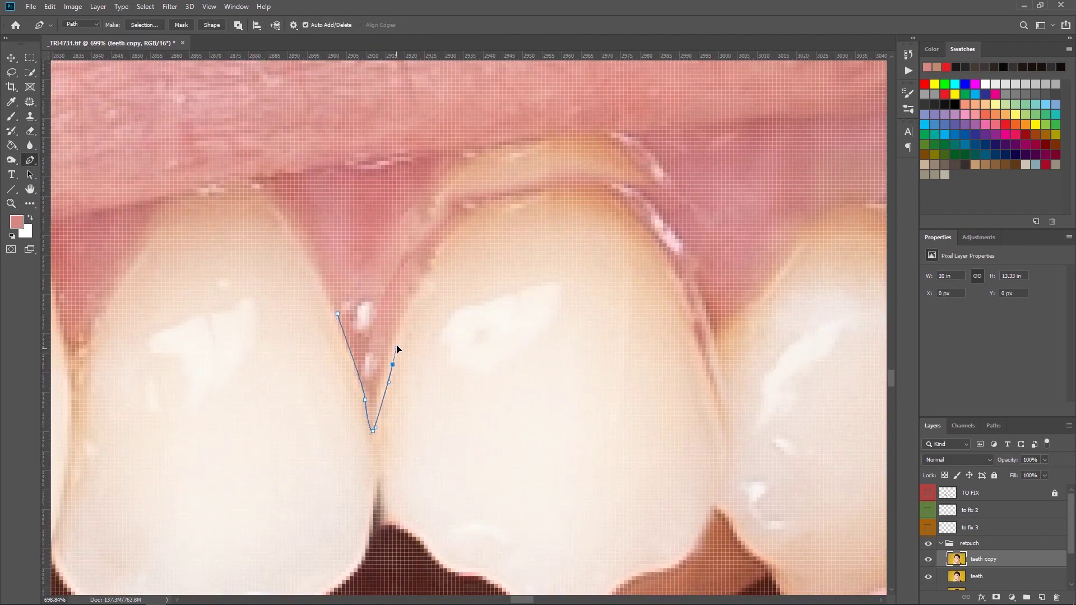
key(ctrl+Return)
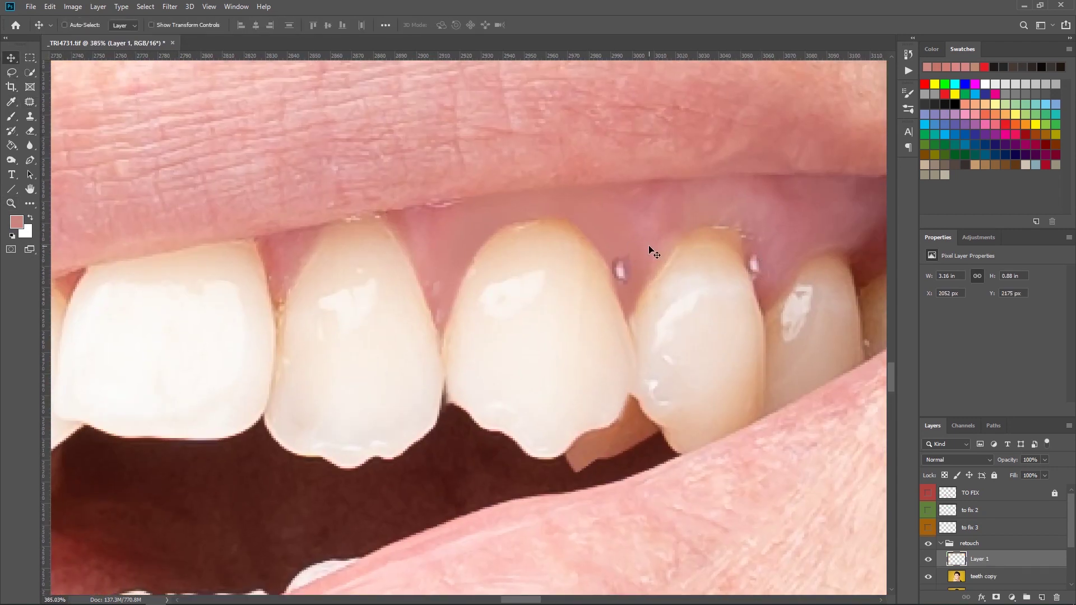
Step: Smooth the jagged bottom edge of the lowered tooth with Liquify
key(shift+ctrl+x)
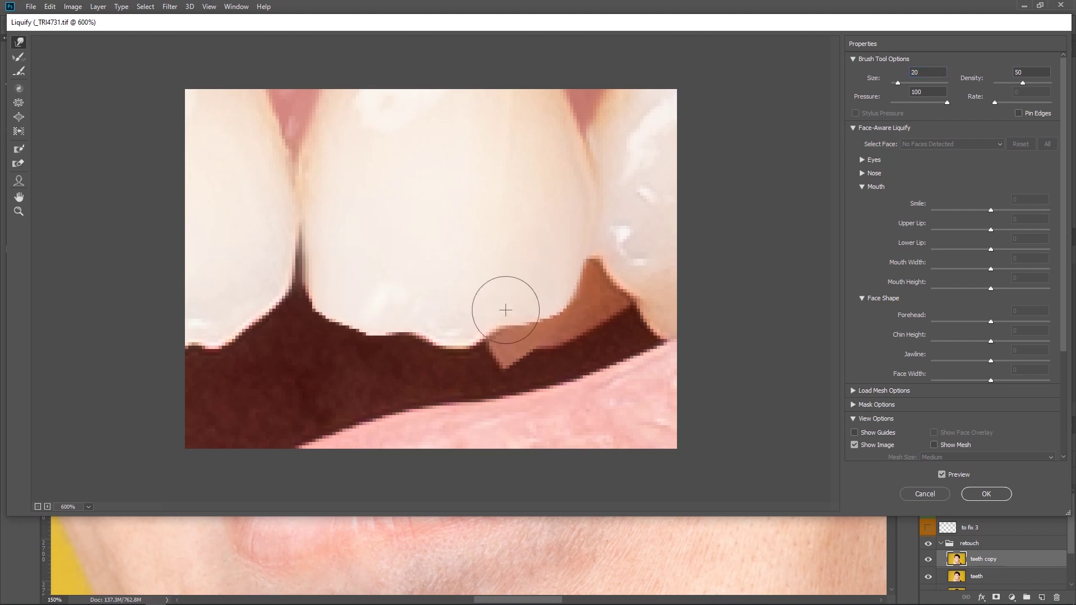
key(Return)
click(573, 352)
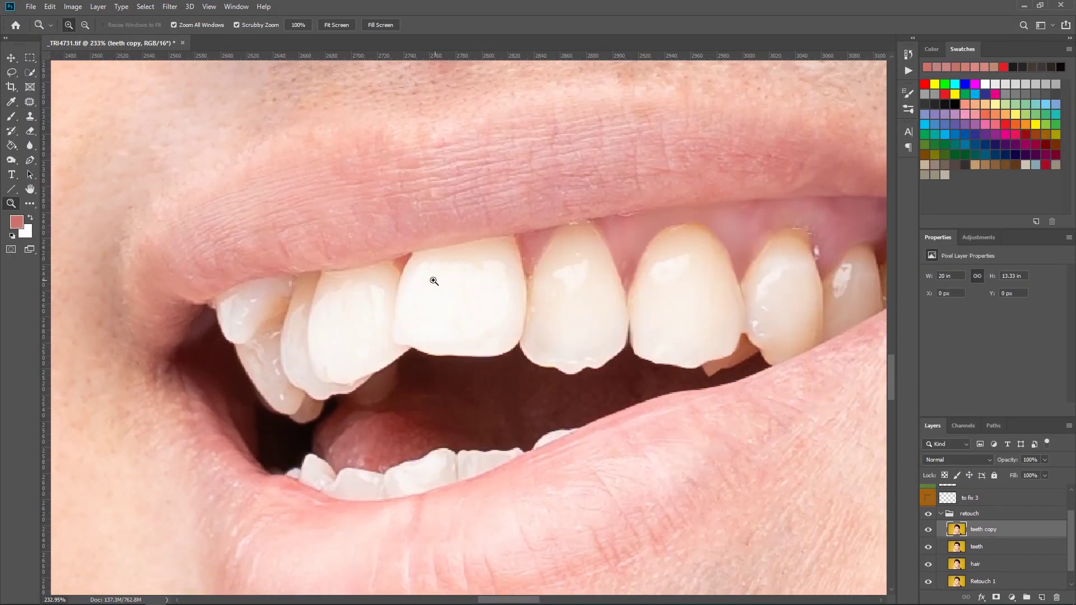
Step: Select the large front tooth with a Pen path feathered 1 px, then rotate it about -4.9° and scale it to about 102% by 109%
click(388, 297)
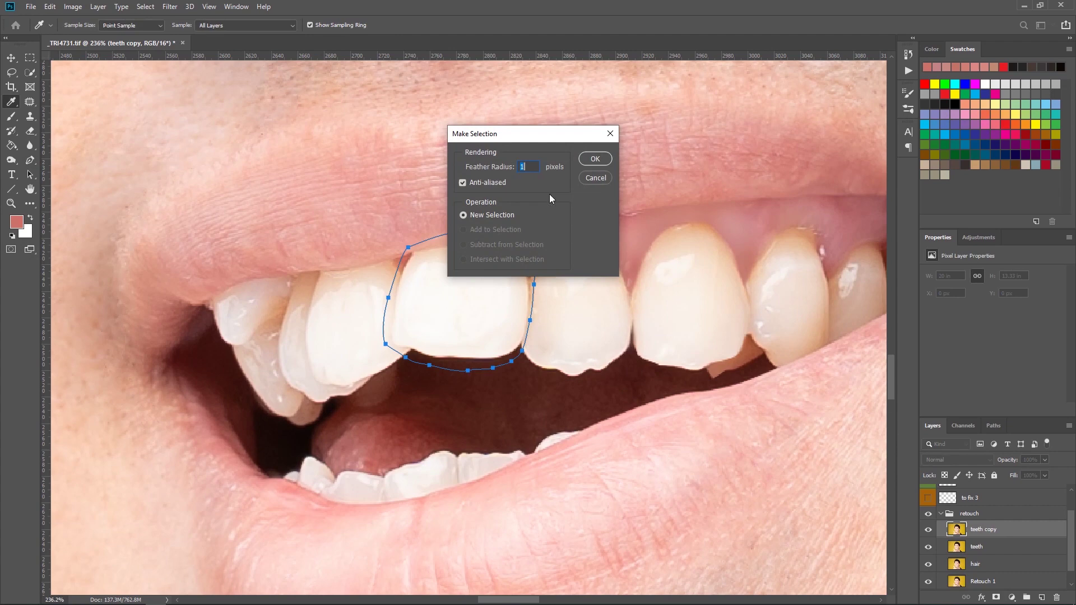
key(Return)
key(ctrl+t)
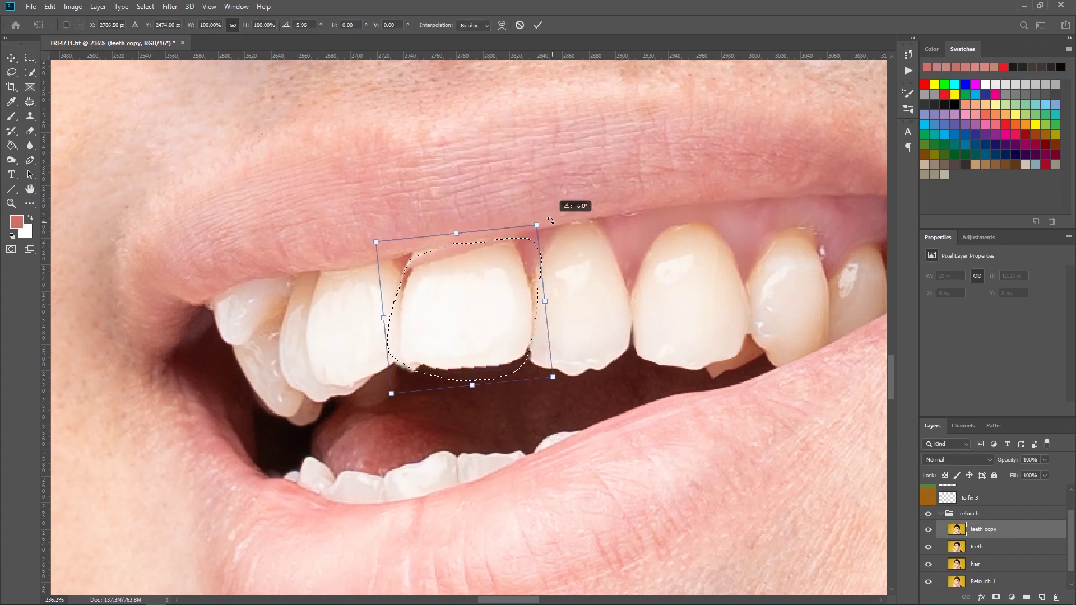
drag(561, 216, 564, 230)
drag(484, 362, 484, 350)
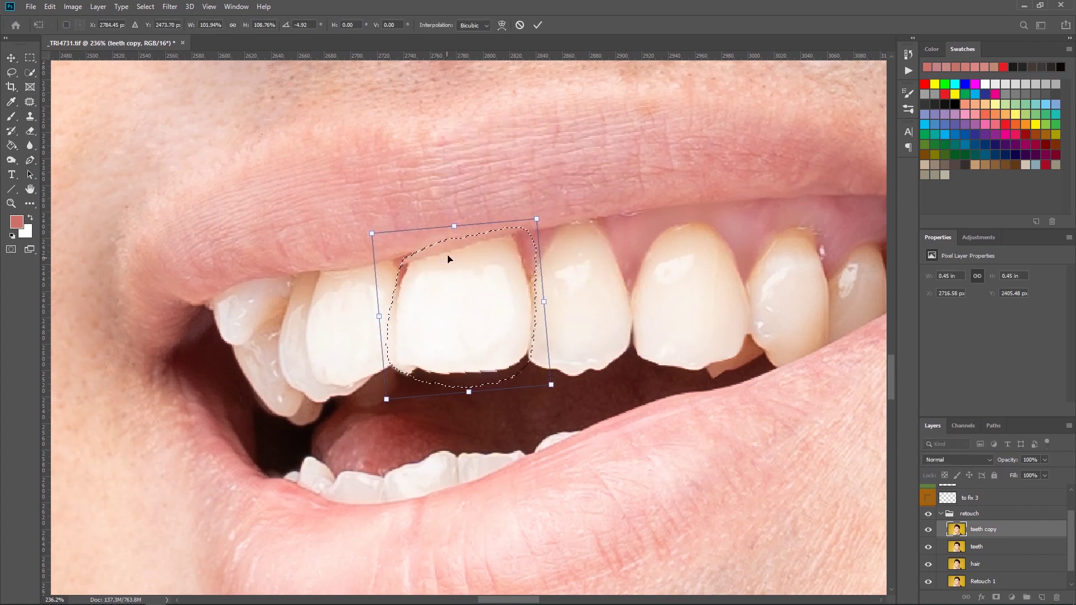
key(Return)
key(v)
key(5)
key(7)
key(0)
key(ctrl+d)
Step: Retouch the seam between the large front tooth and its neighbour inside a Pen selection, and refine the tooth edges with Liquify
scroll(429, 235, up, 2)
key(e)
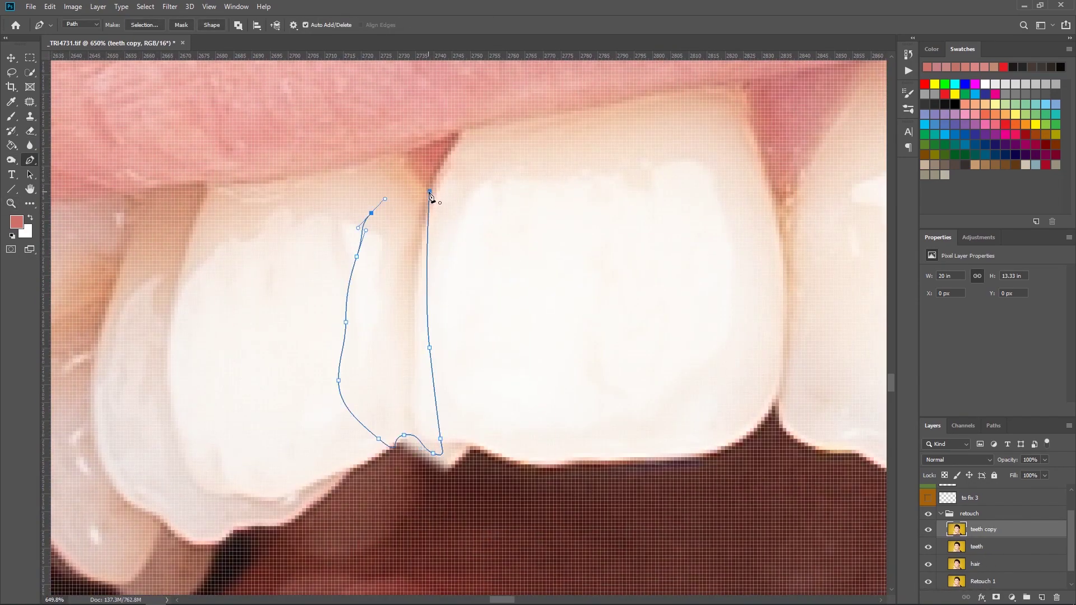
click(430, 196)
key(ctrl+Return)
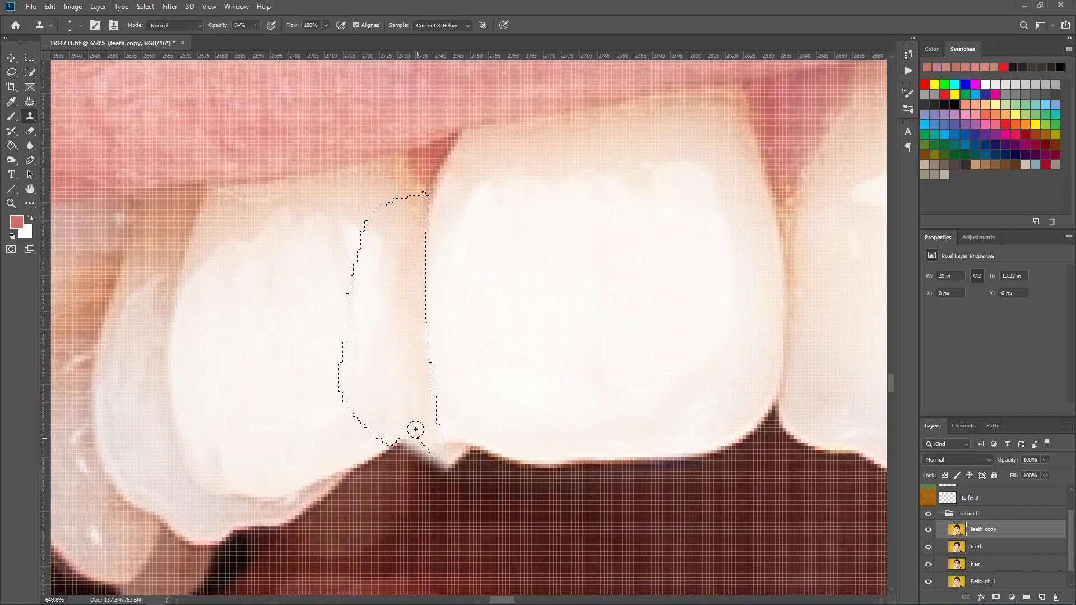
key(b)
right_click(466, 329)
key(Escape)
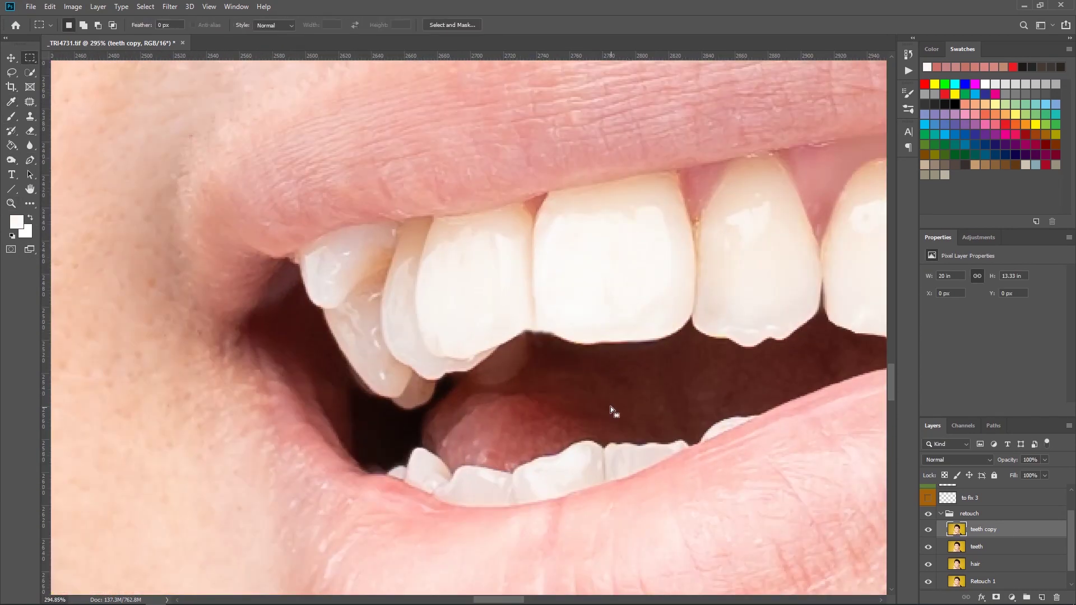
key(shift+ctrl+x)
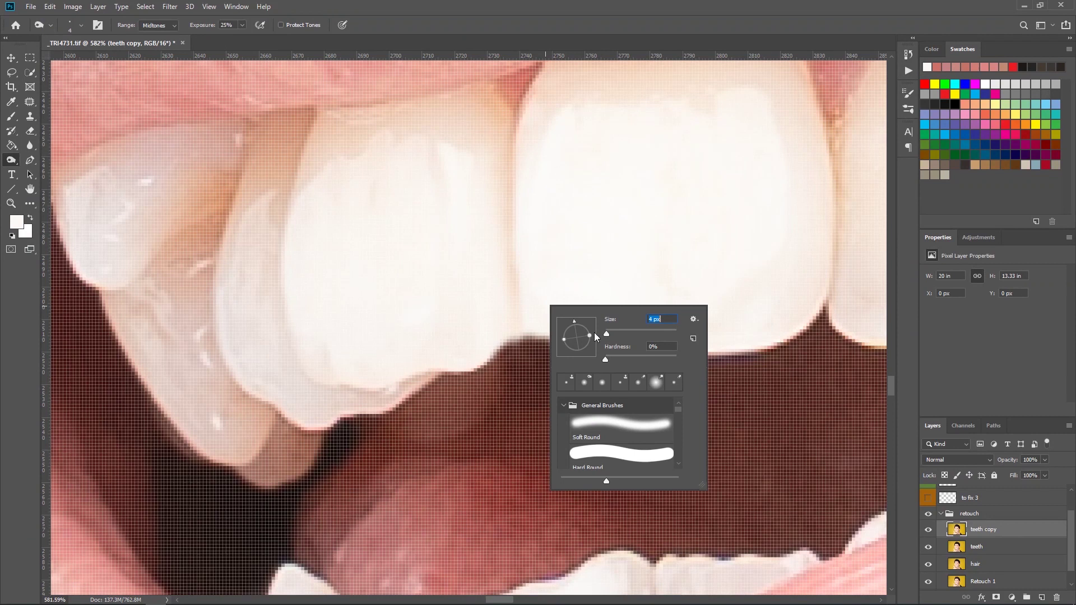
key(Escape)
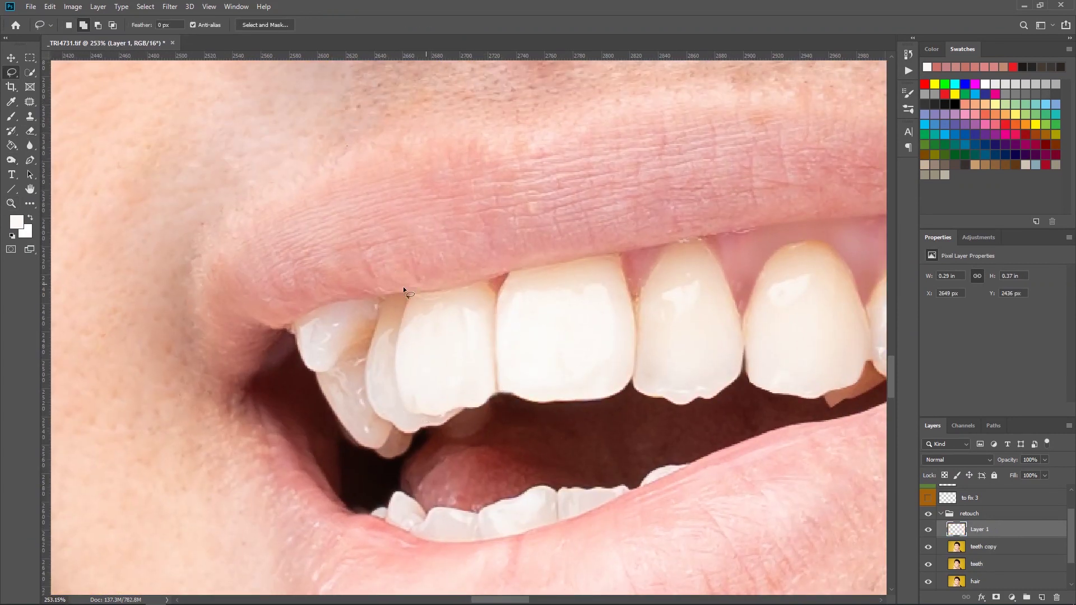
Step: Move the copied tooth over the crooked side teeth at 82% layer opacity and scale it to about 89% width and 93% height
key(v)
drag(446, 342, 384, 347)
drag(1045, 460, 1037, 473)
drag(409, 336, 408, 337)
key(ctrl+t)
drag(382, 430, 382, 418)
drag(445, 346, 429, 347)
drag(394, 347, 394, 354)
drag(324, 416, 324, 416)
drag(394, 352, 392, 355)
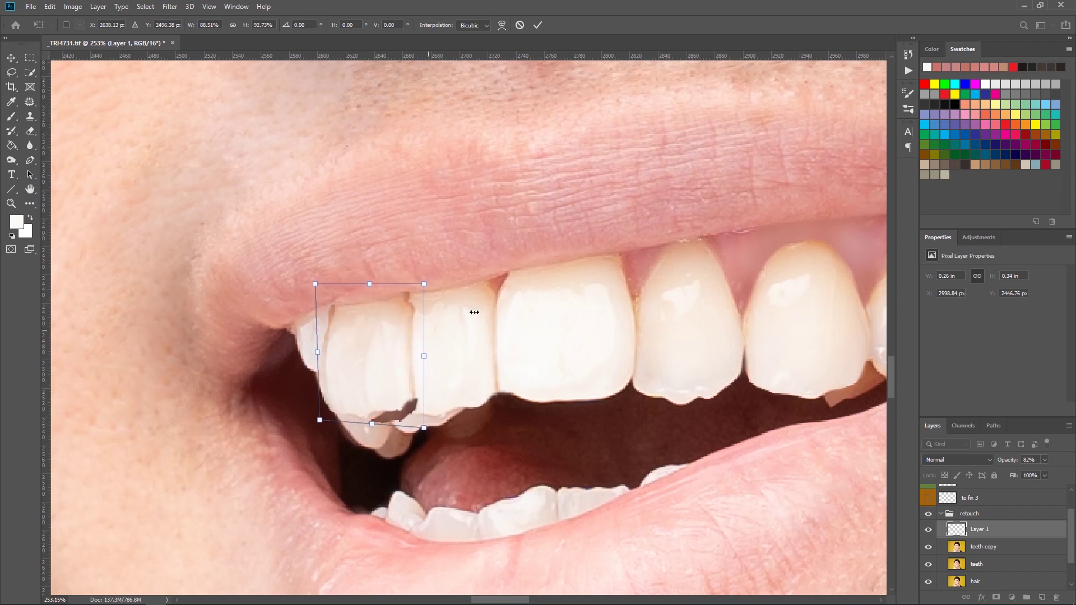
key(Return)
drag(467, 321, 426, 325)
Step: Lower the layer opacity to 42%, outline the copied tooth's overlap with the neighbouring tooth using a feathered Pen selection, and delete it
key(4)
key(2)
key(p)
click(386, 478)
drag(386, 478, 371, 414)
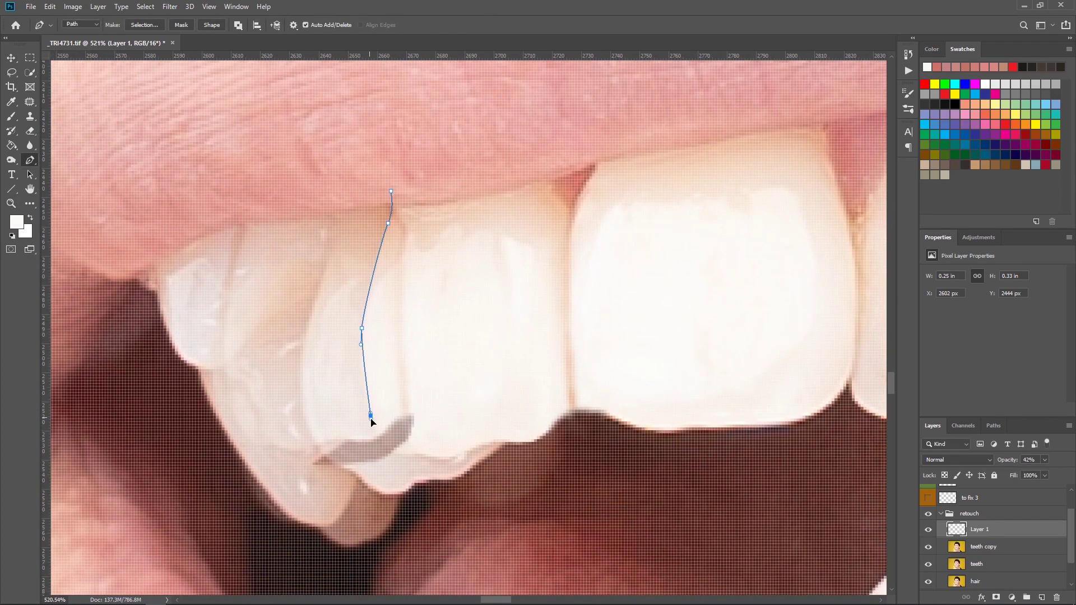
click(390, 191)
click(144, 25)
click(596, 159)
key(Delete)
key(ctrl+d)
Step: Erase the dark remnant below the copied tooth at 74% Eraser opacity and set the layer opacity to 100%
click(30, 130)
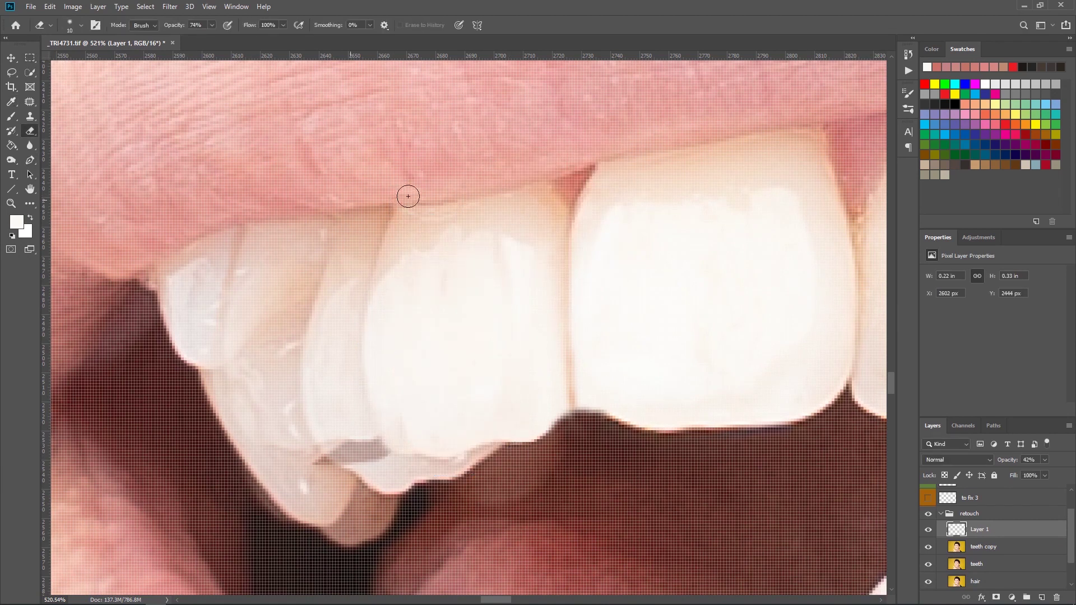
click(1045, 459)
drag(1037, 473, 1067, 473)
drag(212, 233, 288, 180)
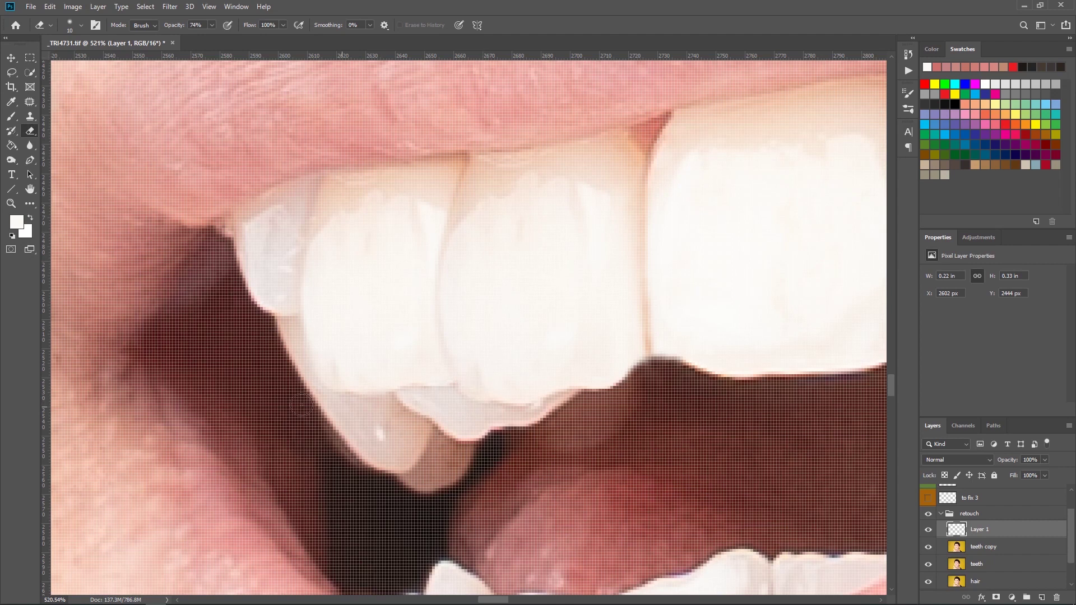
Step: Narrow the copied tooth to about 96% width with Free Transform
scroll(301, 405, down, 10)
scroll(397, 307, up, 6)
key(ctrl+t)
drag(351, 312, 354, 312)
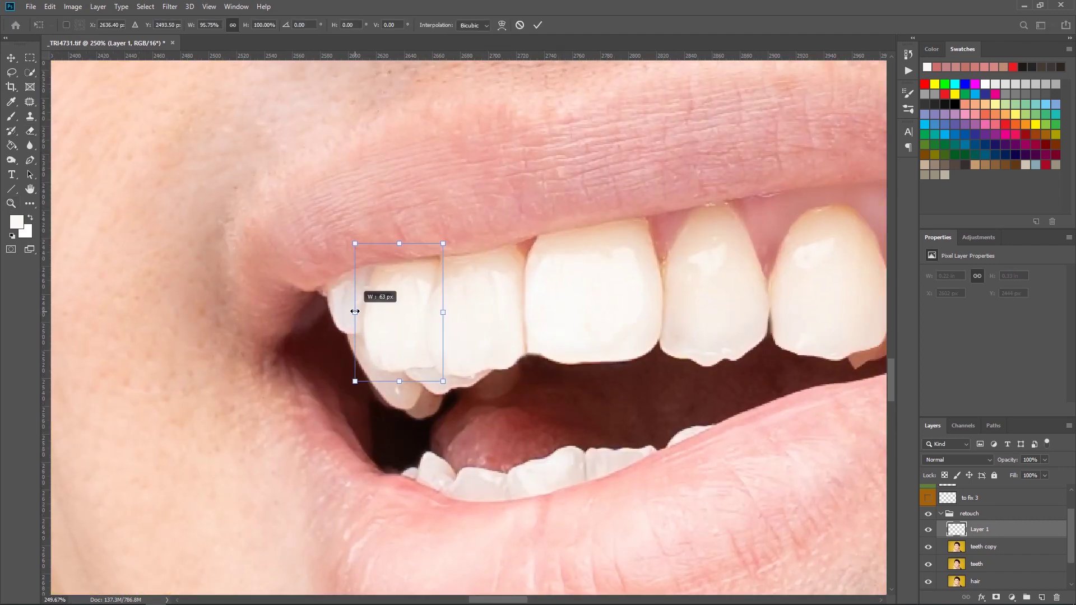
key(Return)
scroll(353, 310, up, 3)
Step: Merge the copied tooth into the teeth copy layer and refine the side teeth's shape with Liquify
scroll(415, 386, down, 5)
scroll(427, 272, up, 4)
key(alt+bracketleft)
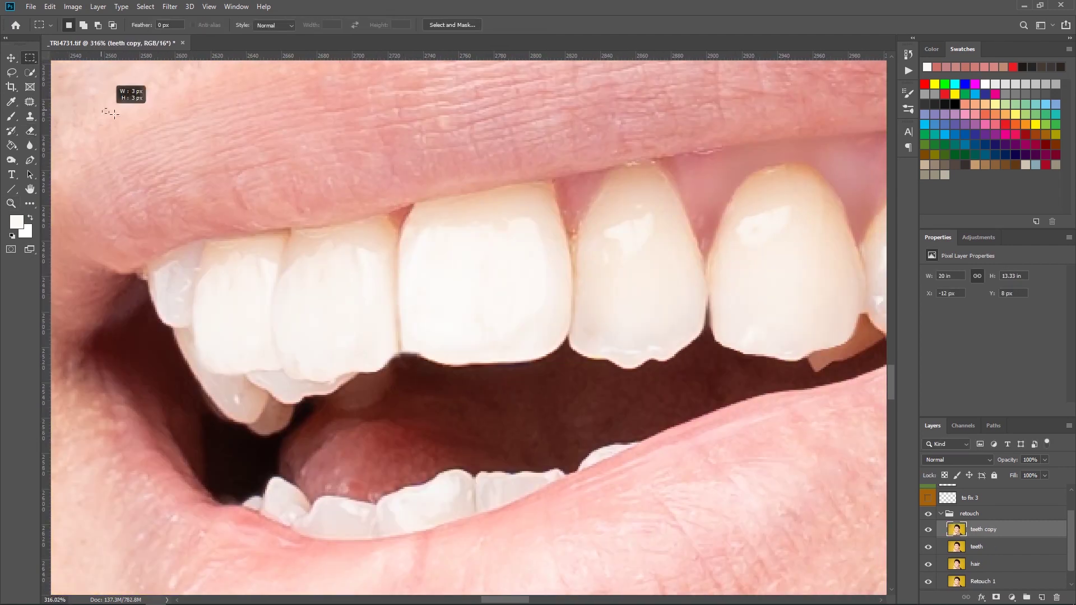
key(ctrl+shift+x)
click(973, 490)
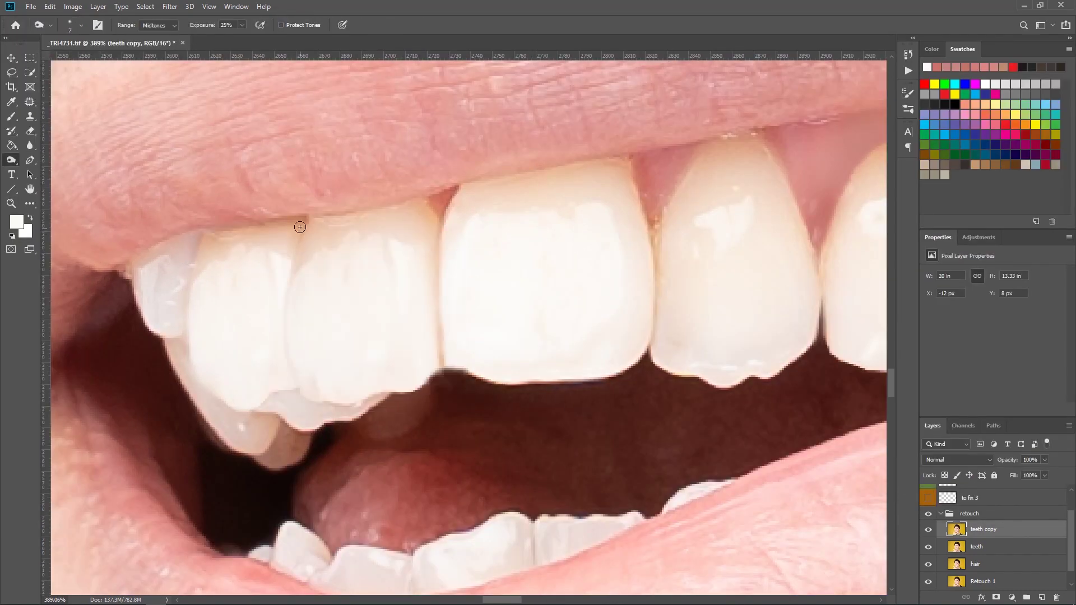
Step: Outline the rearmost upper tooth at the mouth corner with a Pen selection and paint its top and outer edge with the sampled dark mouth colour
scroll(300, 227, down, 1)
key(p)
scroll(171, 234, up, 3)
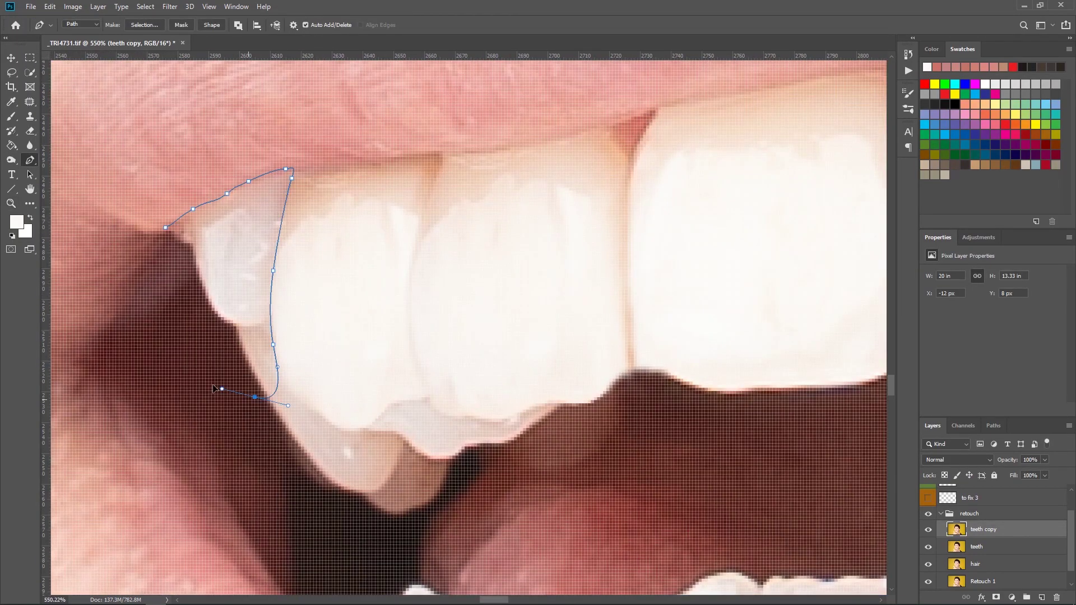
click(165, 228)
click(144, 25)
key(Return)
key(s)
drag(203, 275, 218, 247)
key(b)
alt+click(182, 253)
mouse_move(269, 191)
mouse_down()
mouse_move(193, 286)
mouse_move(223, 335)
mouse_move(216, 250)
mouse_up()
key(m)
key(ctrl+d)
Step: Outline the rest of the rearmost upper tooth with a Pen selection and paint it smooth with a sampled tooth shade
key(p)
click(258, 375)
drag(208, 222, 208, 207)
click(257, 375)
key(ctrl+Return)
key(b)
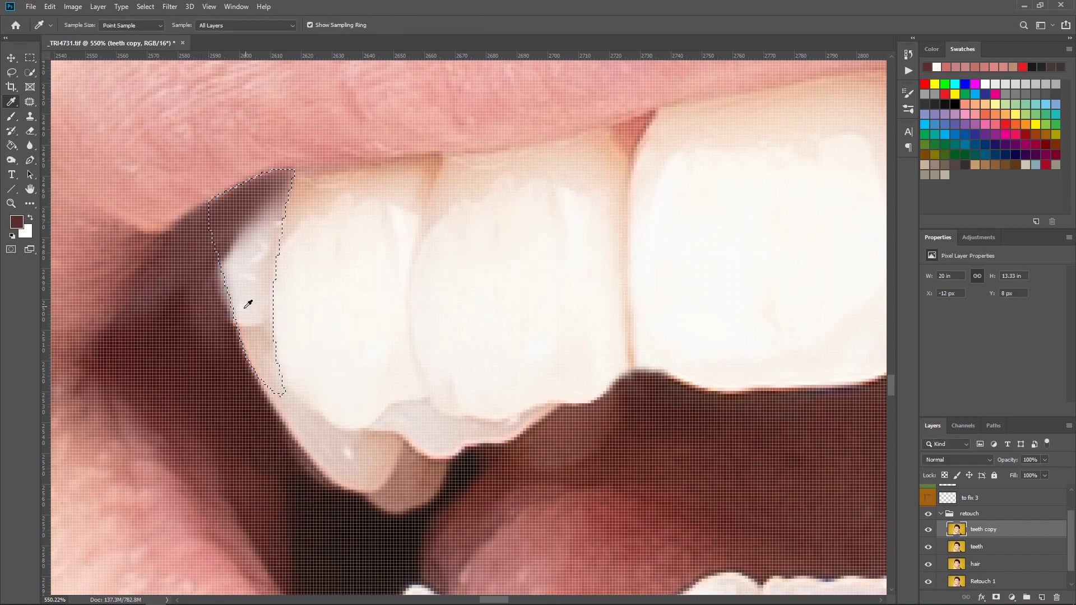
alt+click(271, 319)
mouse_move(271, 319)
mouse_down()
mouse_move(241, 213)
mouse_move(280, 363)
mouse_move(291, 192)
mouse_move(267, 177)
mouse_up()
key(o)
key(e)
key(ctrl+d)
Step: Blend the mouth corner beside the rearmost upper tooth with sampled brush colour and reshape the side teeth with Liquify
key(b)
alt+click(207, 221)
right_click(216, 226)
click(210, 207)
key(m)
mouse_move(297, 277)
mouse_down()
mouse_move(224, 277)
mouse_move(441, 437)
mouse_up()
key(ctrl+shift+x)
mouse_move(392, 294)
mouse_down()
mouse_move(384, 270)
mouse_move(442, 269)
mouse_up()
click(997, 489)
key(ctrl+d)
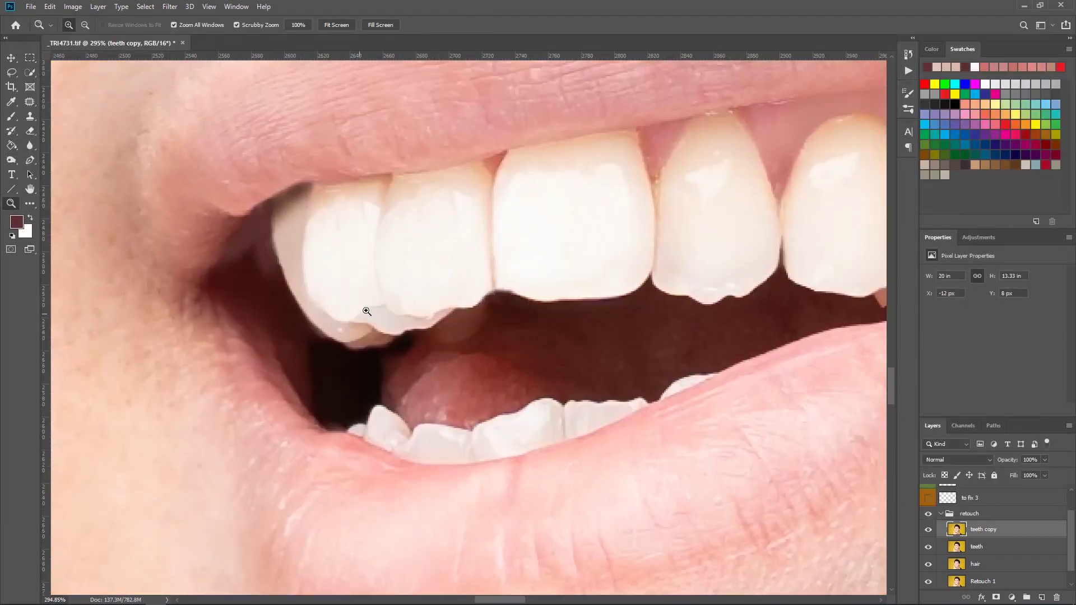
Step: Outline the uneven overlap below the side teeth with a Pen path and turn it into a selection
key(p)
click(306, 335)
click(336, 332)
click(362, 301)
click(371, 296)
mouse_move(365, 310)
mouse_down()
mouse_move(403, 311)
mouse_move(381, 360)
mouse_move(446, 310)
mouse_move(365, 368)
mouse_up()
click(305, 336)
click(144, 25)
key(Return)
Step: Paint over the uneven overlap below the side teeth with sampled tooth shades and clear the selection
key(b)
alt+click(343, 346)
right_click(361, 334)
alt+click(406, 380)
drag(365, 368, 356, 406)
key(m)
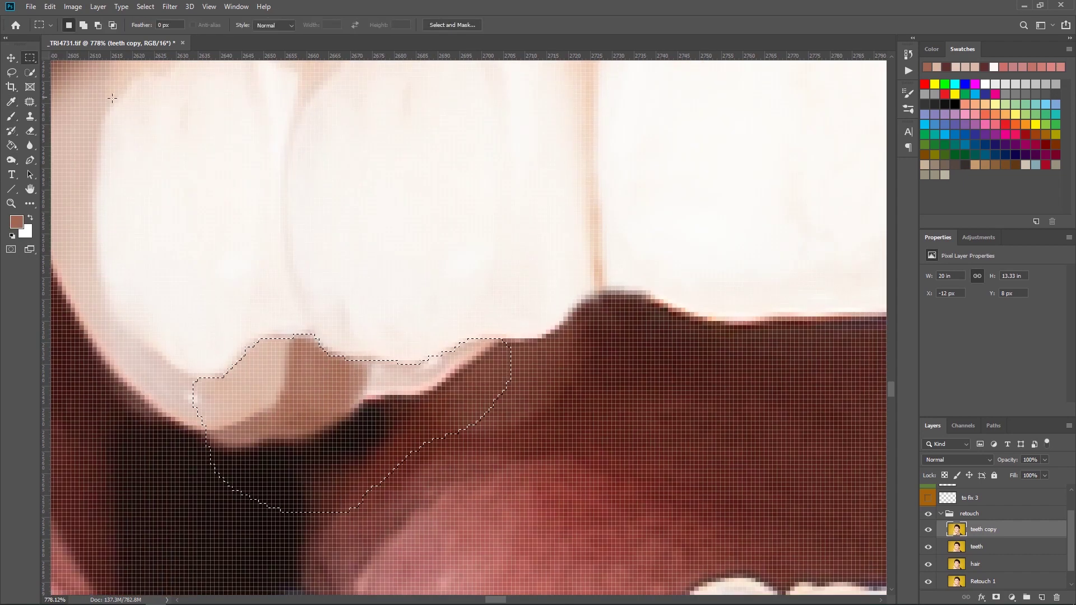
key(ctrl+d)
Step: Outline the leftover tooth edge below the side teeth with a Pen selection and paint it with the sampled dark mouth colour
key(p)
click(345, 417)
click(145, 25)
click(595, 158)
key(b)
mouse_move(476, 347)
mouse_down()
mouse_move(451, 380)
mouse_move(424, 378)
mouse_move(365, 401)
mouse_move(398, 367)
mouse_move(371, 380)
mouse_move(403, 396)
mouse_up()
alt+click(392, 405)
key(ctrl+d)
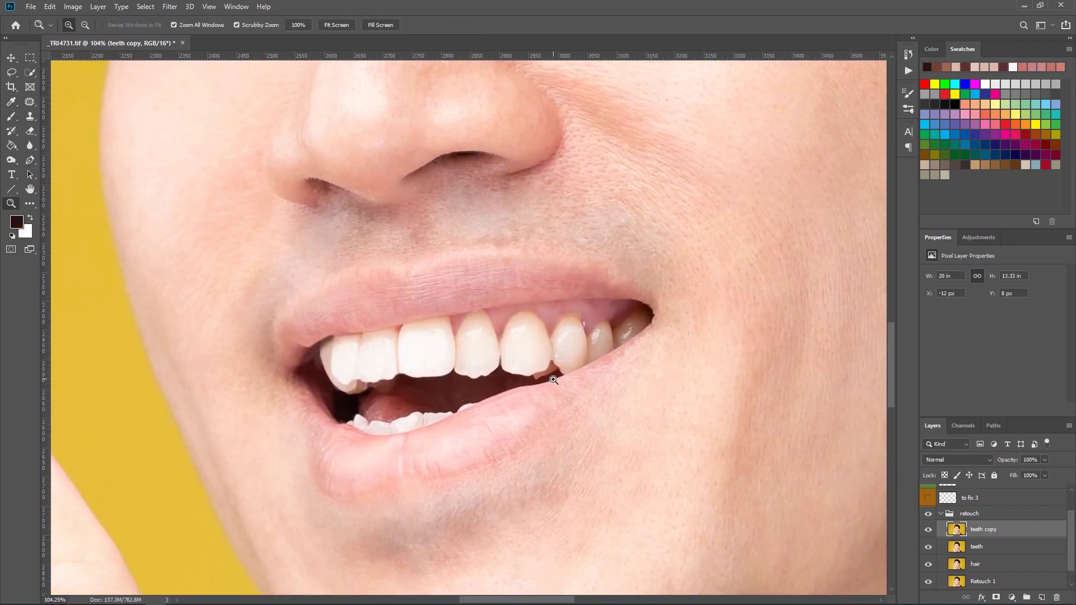
Step: Outline the area along the upper teeth's lower edge with a Pen selection and clean it up with Clone Stamp and Brush
key(p)
click(434, 354)
drag(458, 340, 476, 336)
mouse_move(492, 331)
mouse_down()
mouse_move(552, 392)
mouse_move(505, 361)
mouse_move(488, 325)
mouse_move(495, 365)
mouse_move(471, 374)
mouse_up()
click(562, 376)
click(434, 354)
click(145, 25)
click(595, 159)
key(s)
key(b)
key(ctrl+d)
Step: Outline the rearmost upper tooth's outer edge at the mouth corner with a Pen selection and darken it into the shadow
key(p)
click(338, 243)
mouse_move(408, 208)
mouse_down()
mouse_move(439, 216)
mouse_move(365, 226)
mouse_up()
click(337, 243)
click(145, 24)
click(594, 159)
key(s)
key(o)
mouse_move(458, 328)
mouse_down()
mouse_move(359, 325)
mouse_move(505, 311)
mouse_up()
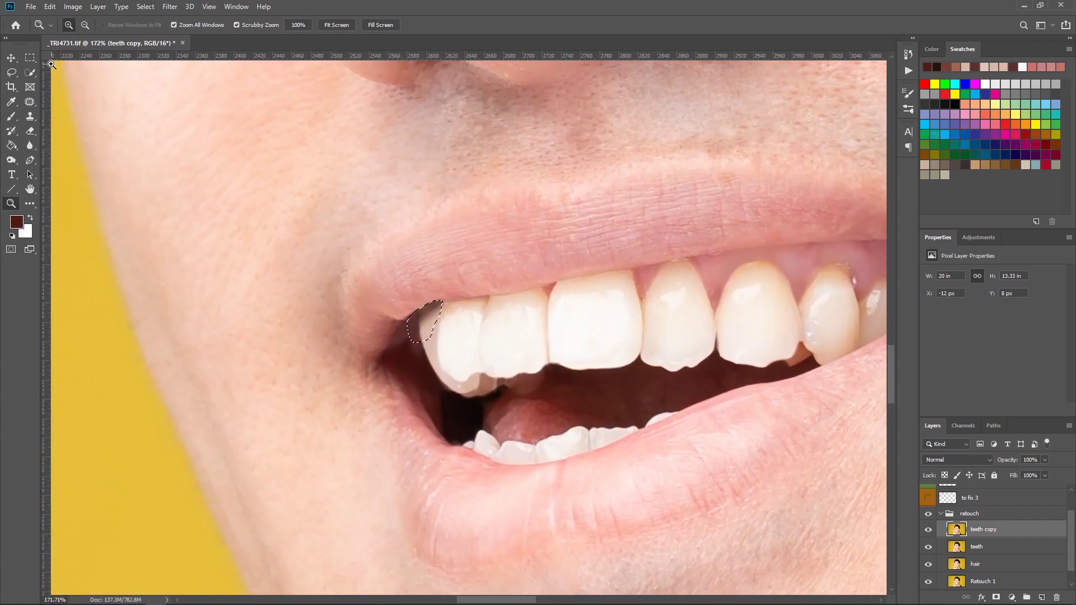
Step: Adjust the shape of the teeth near the mouth corner with Liquify
mouse_move(406, 221)
mouse_down()
mouse_move(448, 224)
mouse_move(435, 229)
mouse_up()
key(ctrl+shift+x)
click(987, 494)
key(ctrl+d)
Step: Set the midtones toning brush to 21 px at 25% exposure for the side teeth below the upper lip
key(z)
drag(275, 356, 196, 357)
key(o)
right_click(322, 200)
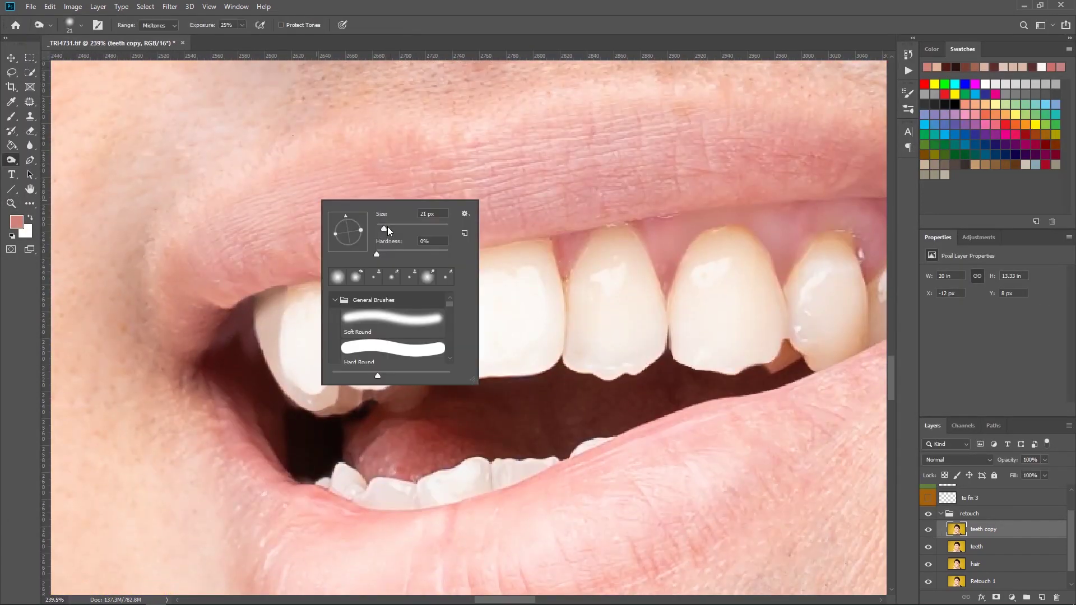
Step: Smooth the outlines of the lower teeth with Liquify using a size 28 brush
key(z)
key(ctrl+shift+x)
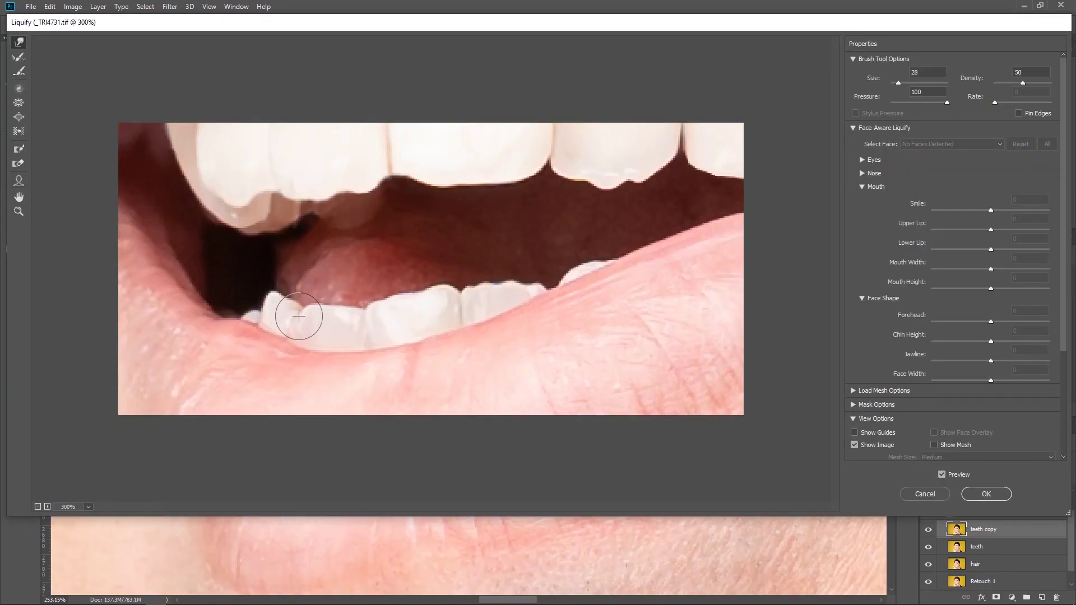
key(Return)
key(ctrl+d)
key(z)
drag(569, 246, 465, 246)
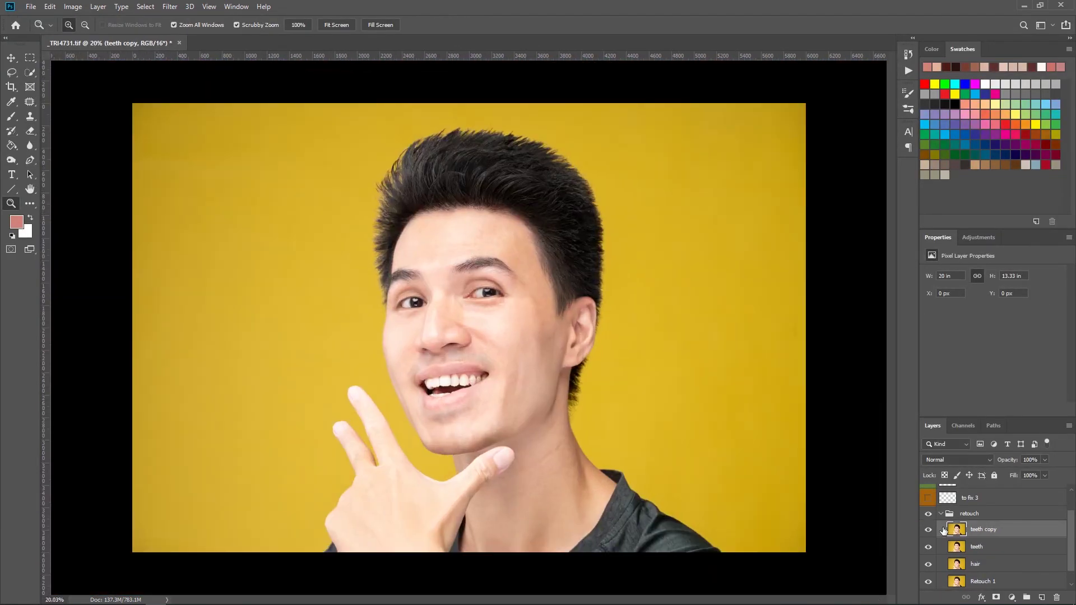
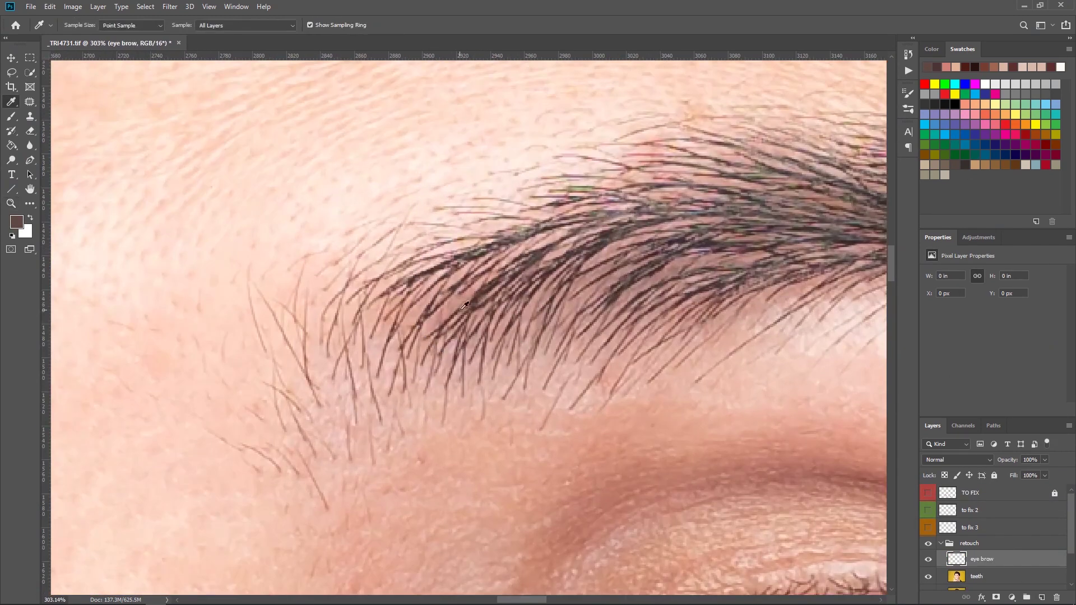
Step: Paint fine dark brown hairs at the inner end of the eyebrow on the eye brow layer at 35% brush opacity
right_click(496, 290)
key(Escape)
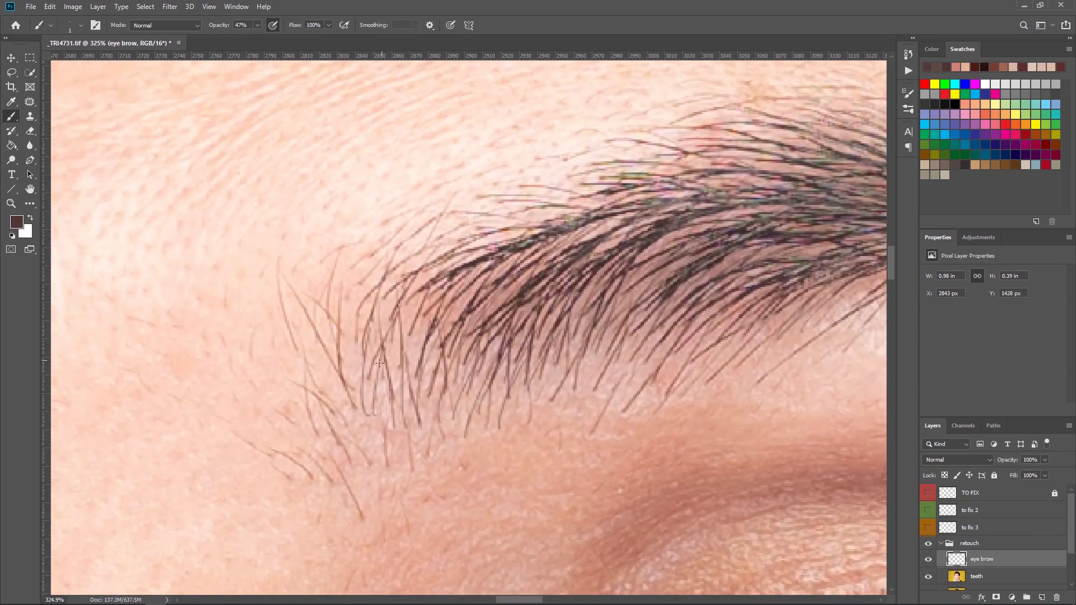
click(258, 25)
click(17, 222)
click(788, 221)
click(886, 73)
scroll(549, 400, down, 2)
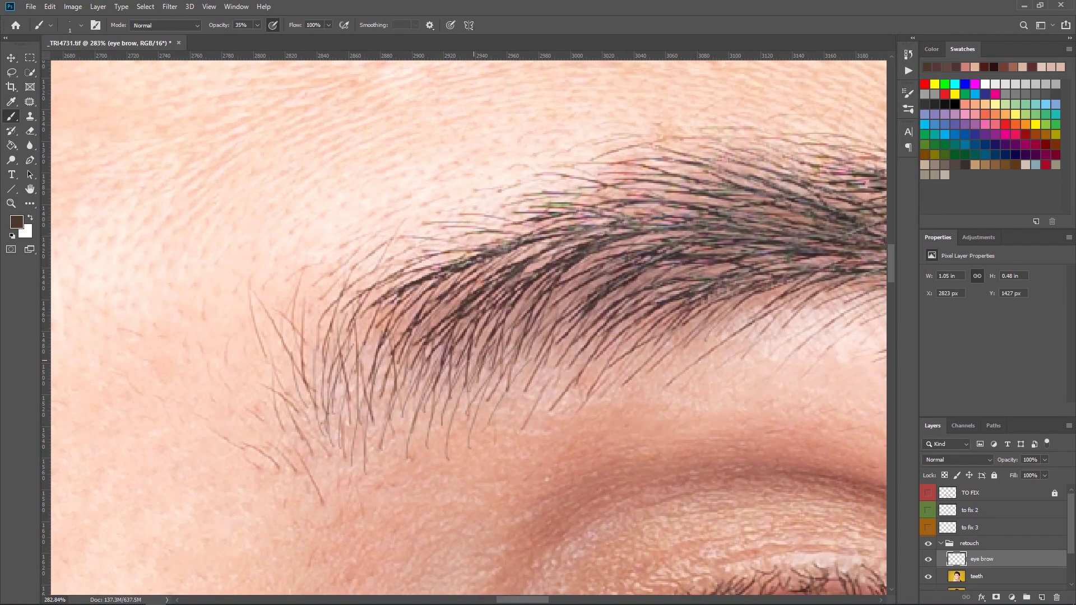
scroll(347, 441, down, 1)
alt+click(463, 310)
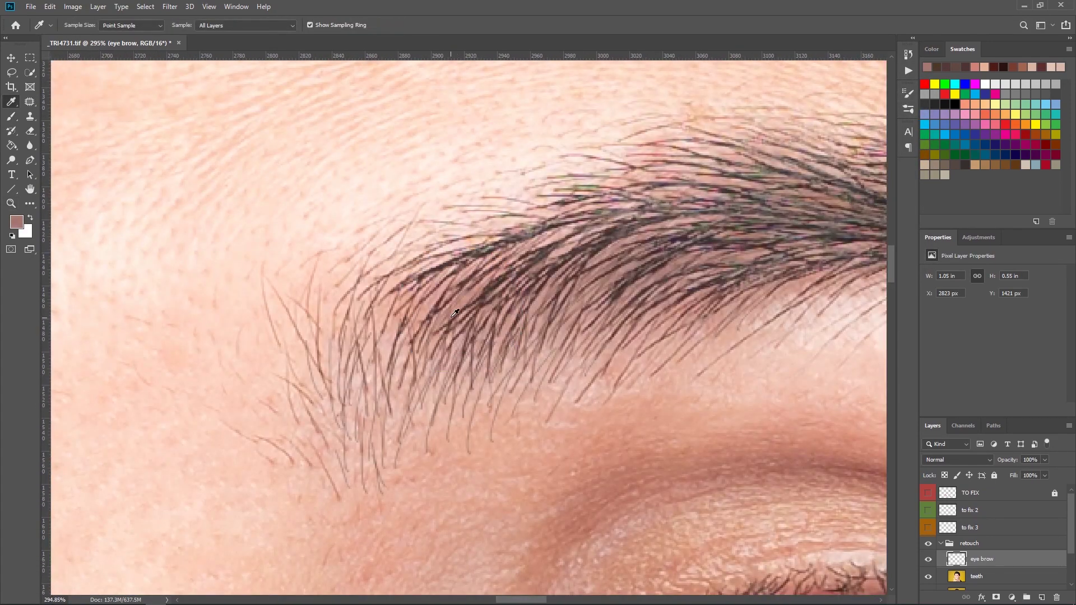
Step: Thicken the same eyebrow with sampled dark brow colour at 64% brush opacity, and compare with the eye brow layer hidden
alt+click(464, 308)
click(258, 25)
drag(258, 38, 273, 38)
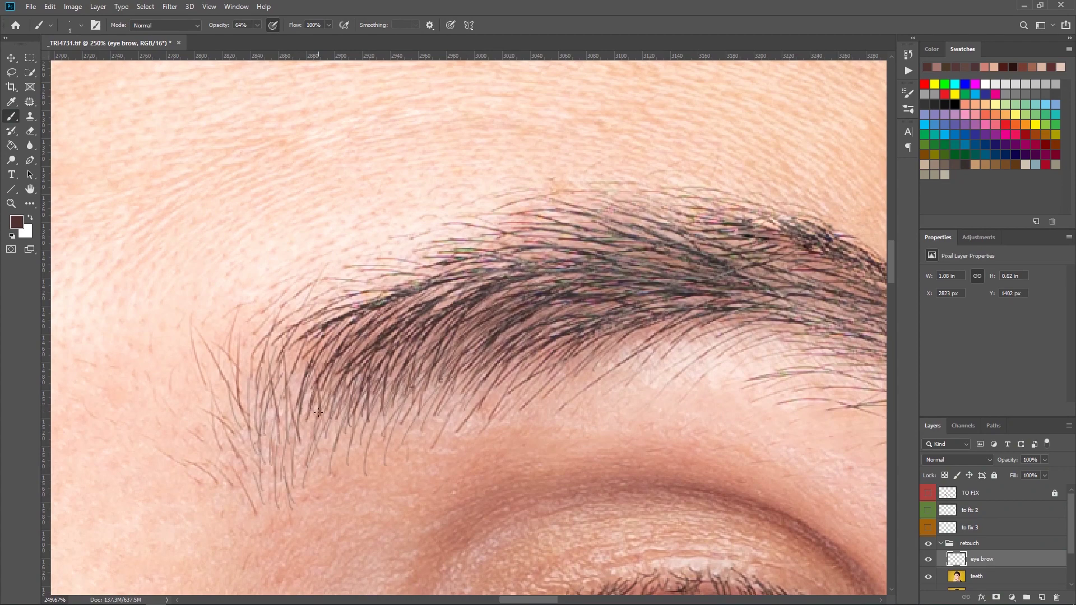
scroll(653, 255, down, 8)
scroll(655, 256, down, 4)
click(928, 560)
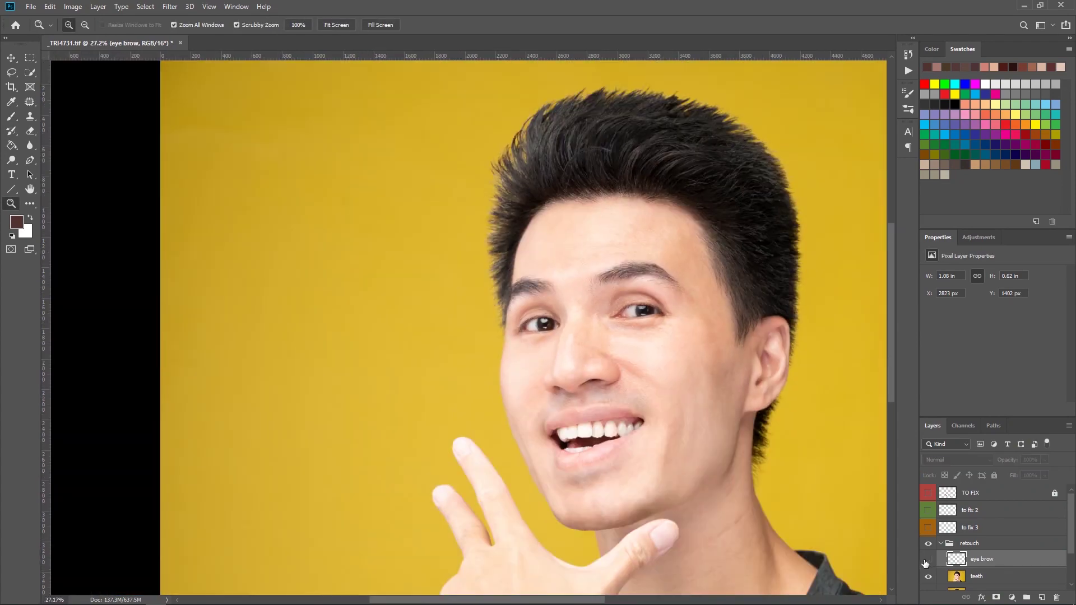
Step: Paint fine hairs into the other eyebrow near the hairline at 42% brush opacity
scroll(508, 297, up, 12)
right_click(476, 198)
key(Return)
scroll(464, 246, down, 2)
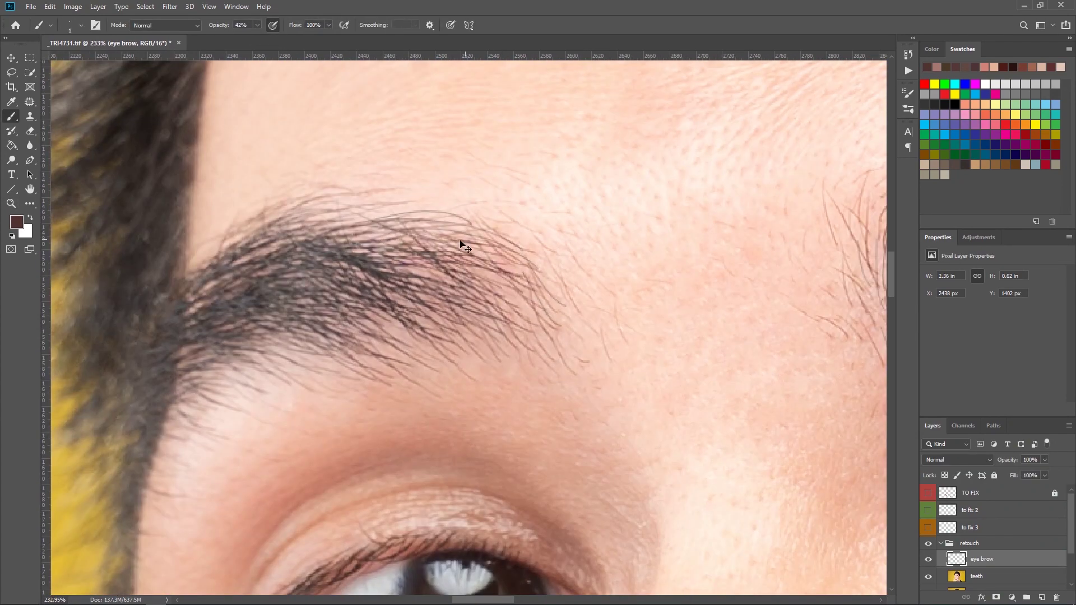
scroll(553, 299, down, 5)
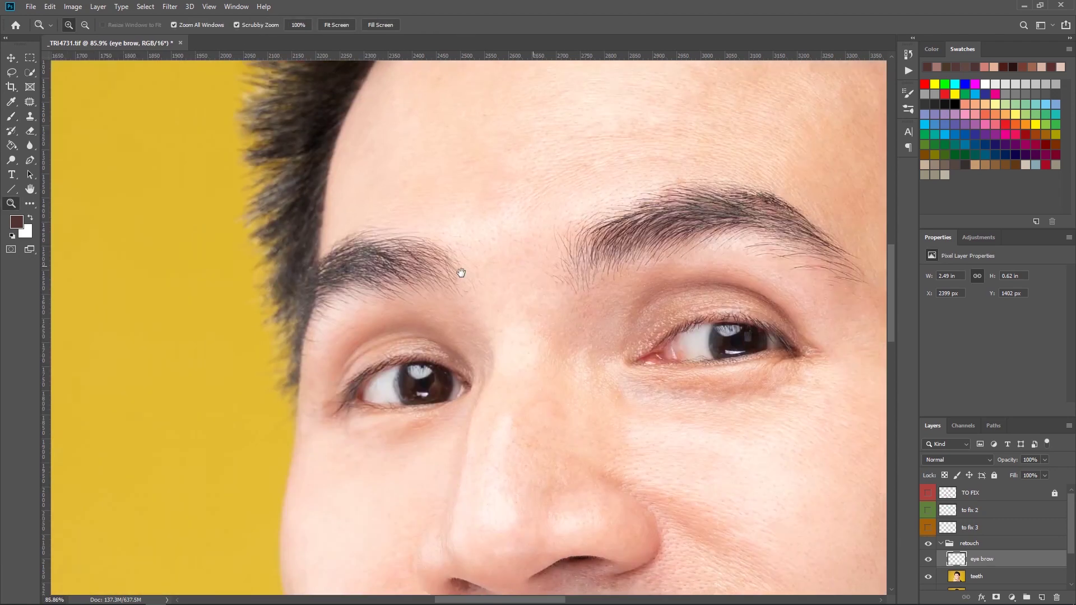
Step: Fill the thin inner end of that eyebrow with more hair strokes at 60% brush opacity
scroll(465, 275, up, 6)
key(4)
key(1)
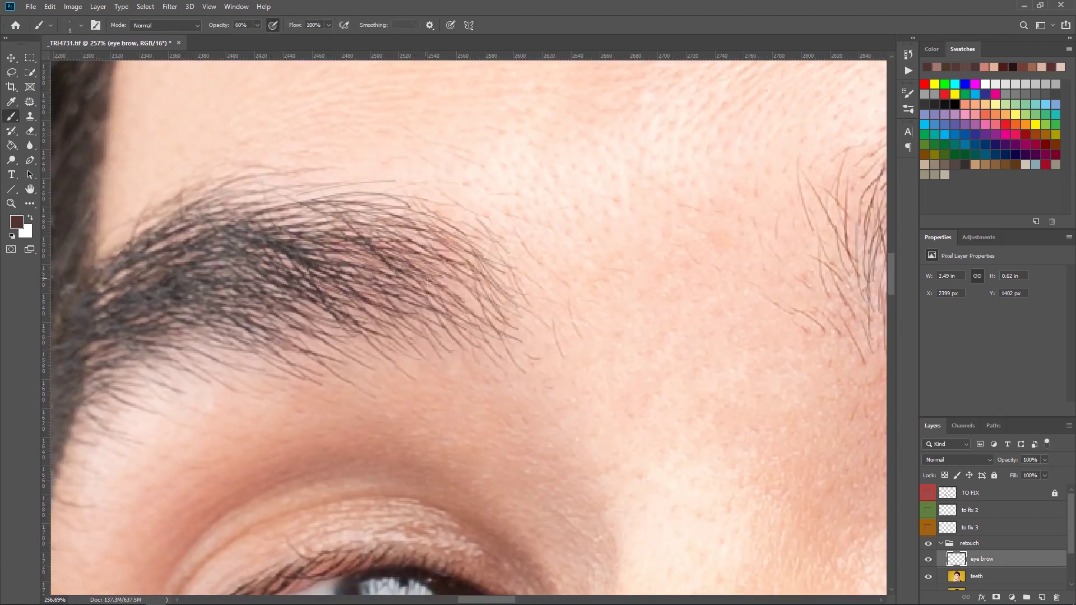
scroll(428, 280, down, 2)
Step: Review the TO FIX and to fix 2 markings against the whole portrait and hide them
key(z)
drag(383, 284, 224, 288)
click(978, 576)
click(929, 494)
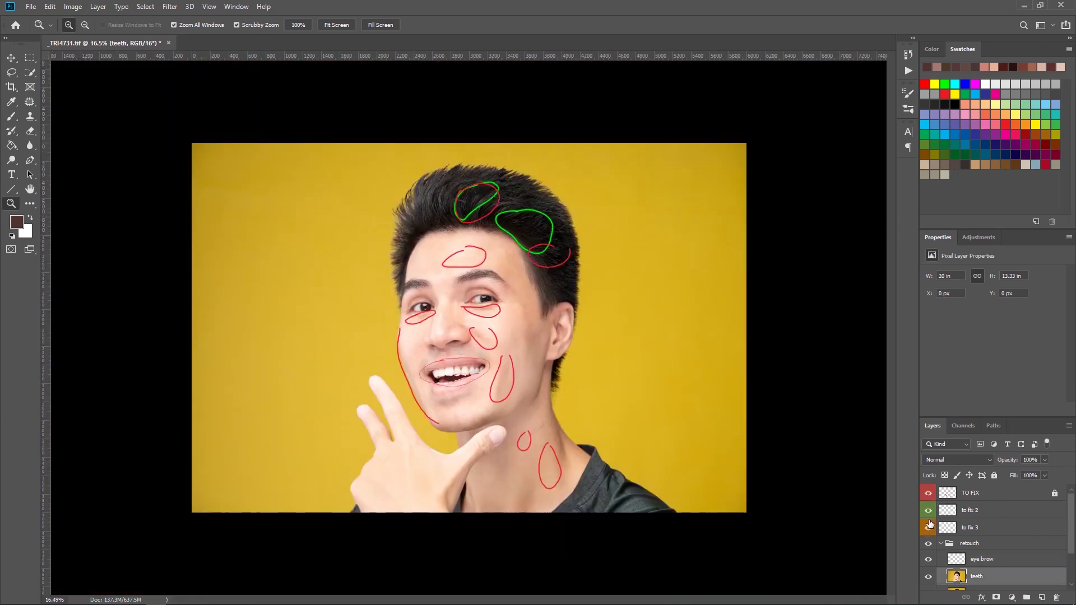
click(928, 511)
click(928, 494)
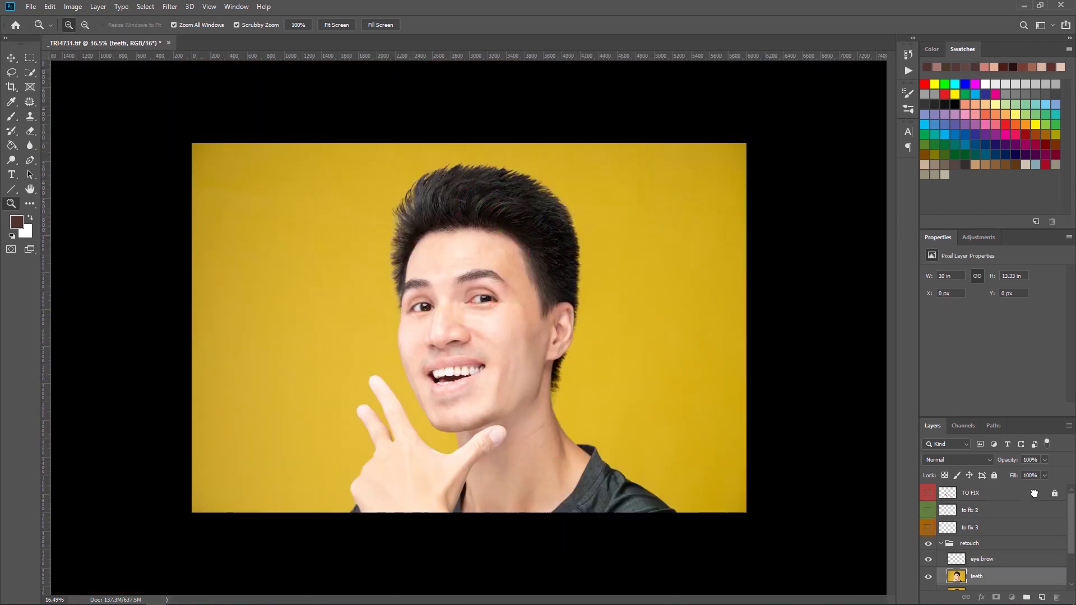
click(1034, 493)
click(928, 494)
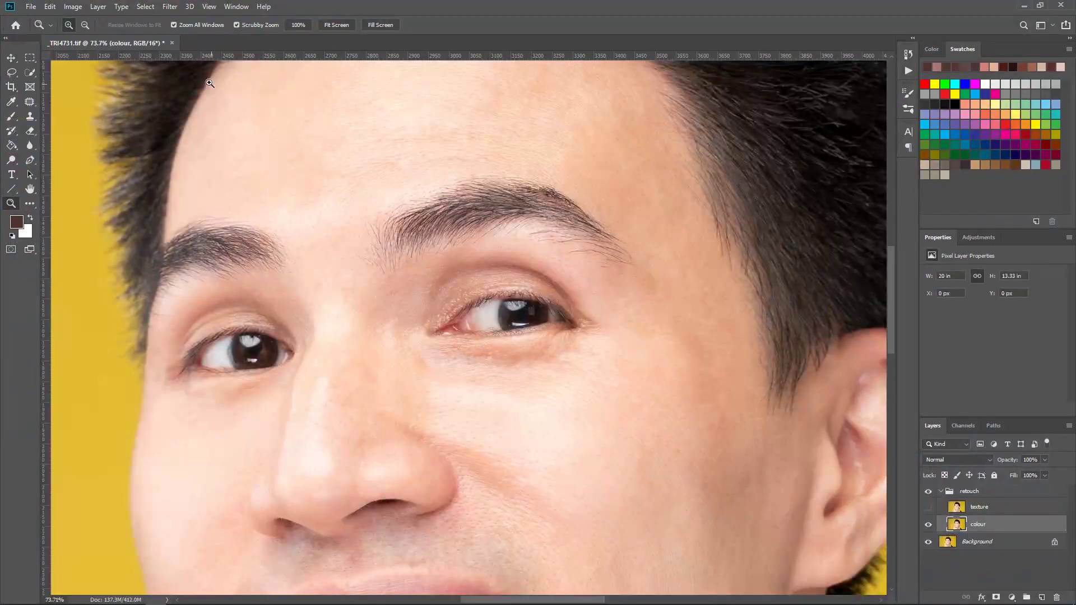
Step: Blur the colour layer with the Median filter at a radius of 6 pixels
click(170, 6)
mouse_move(205, 165)
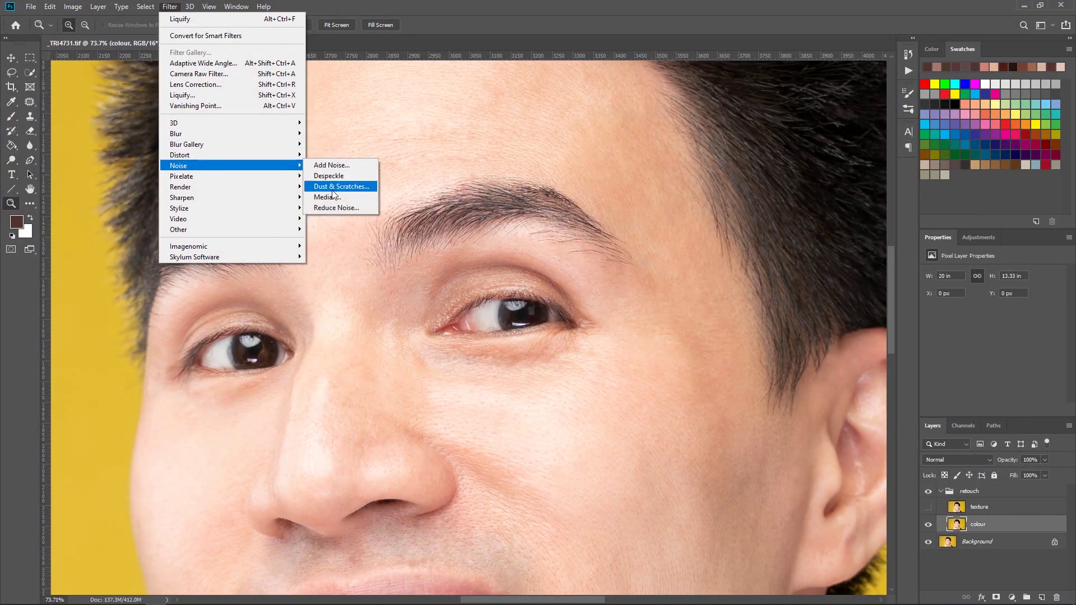
click(330, 196)
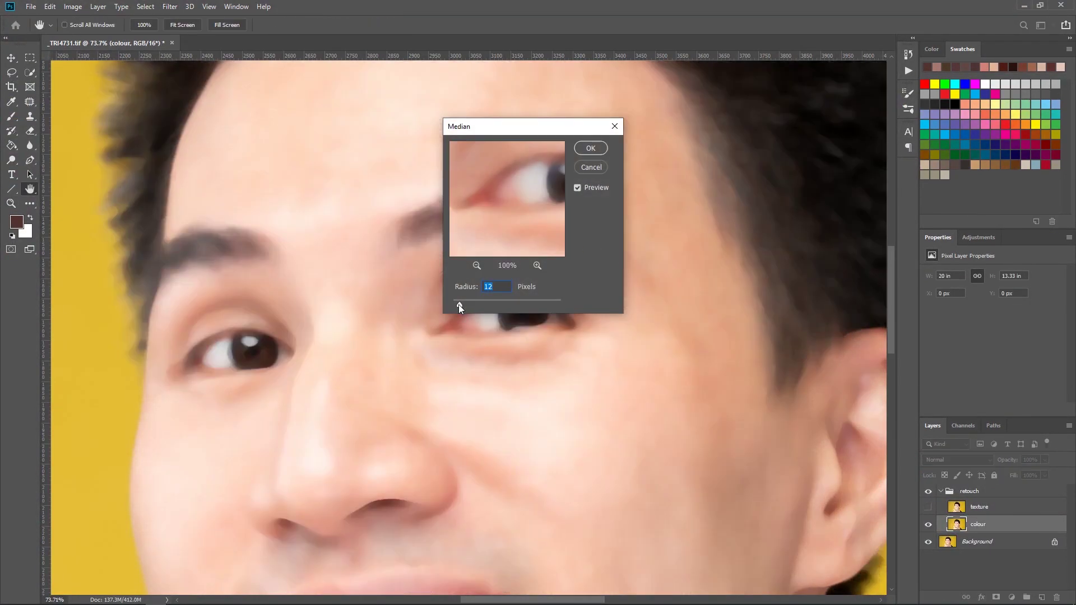
drag(458, 305, 453, 306)
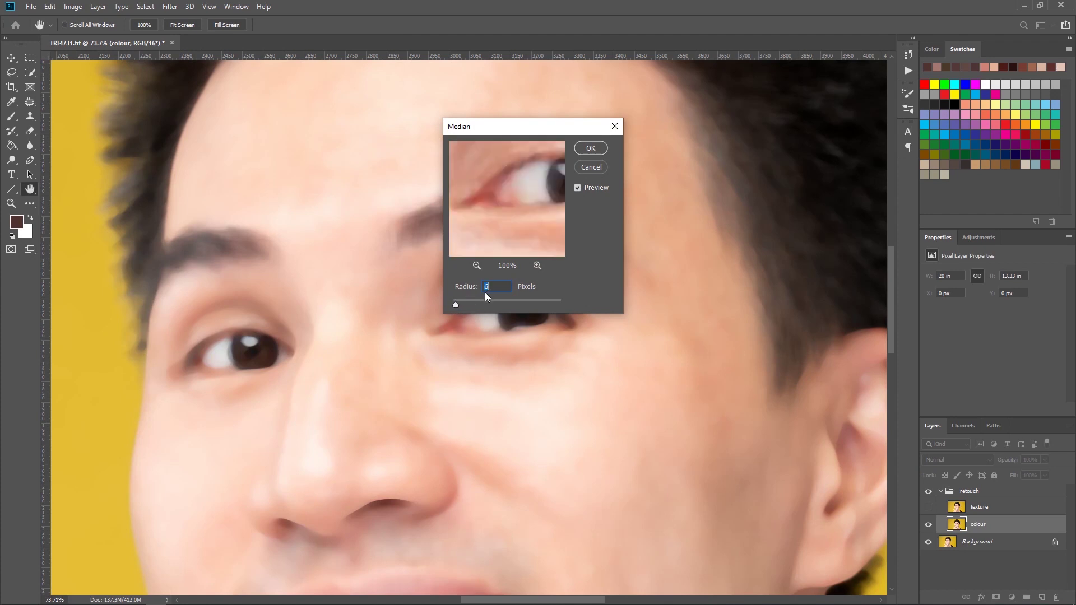
click(591, 148)
key(z)
Step: Show the texture layer and use Apply Image on it with the colour layer, Subtract blending, scale 1 and offset 128
click(985, 512)
click(928, 507)
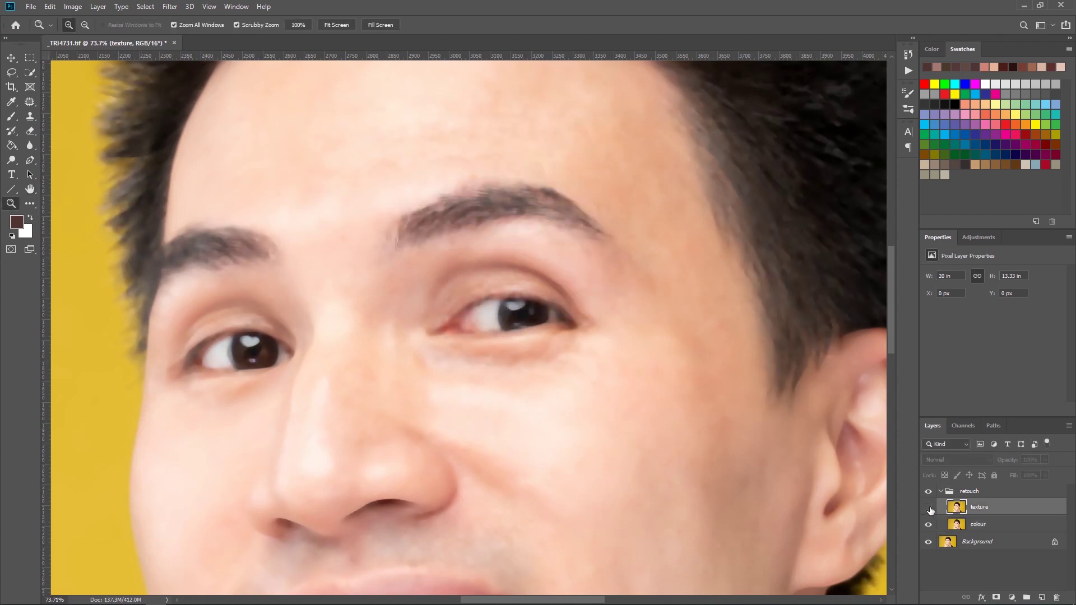
click(72, 7)
click(110, 173)
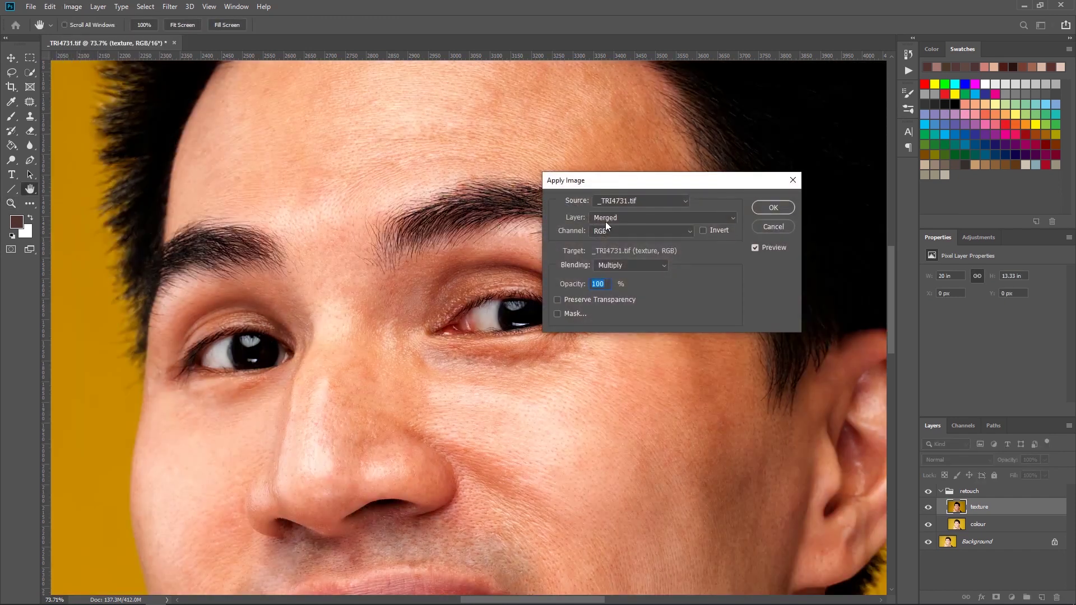
click(662, 218)
click(616, 247)
click(630, 265)
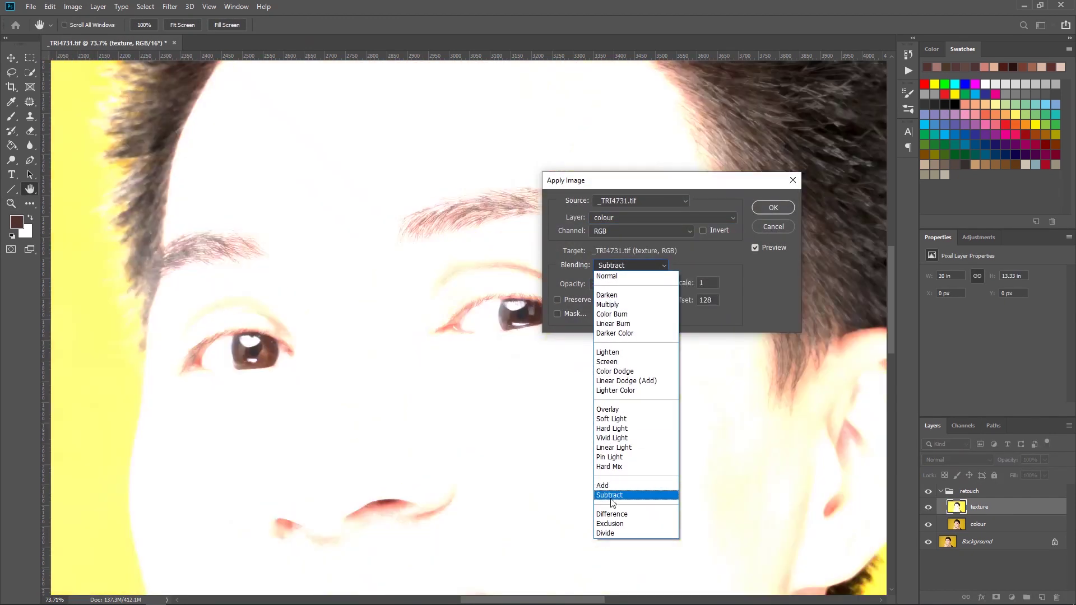
click(610, 495)
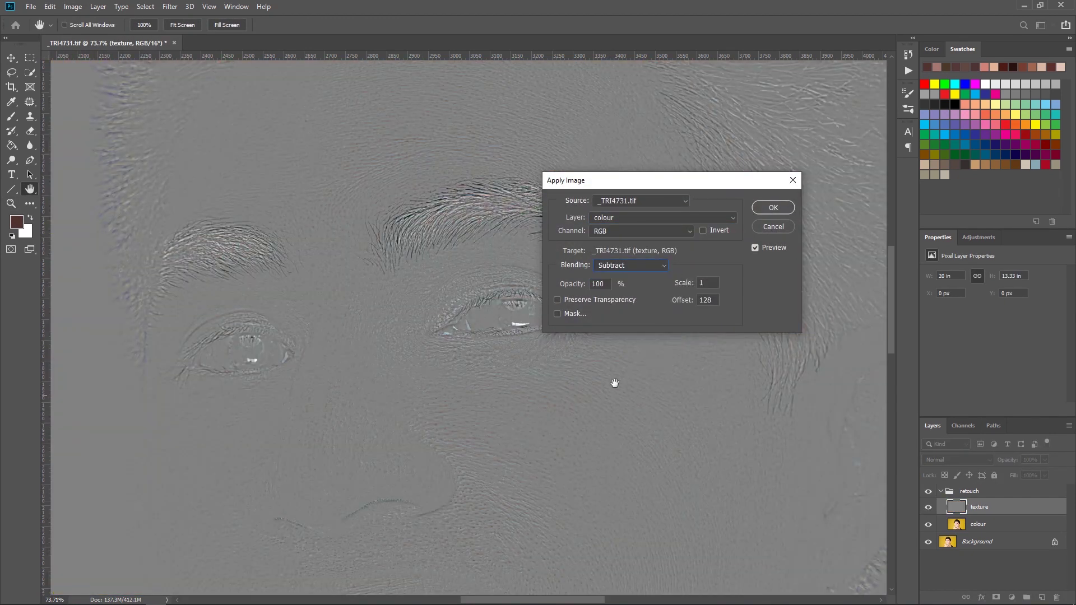
click(772, 212)
Step: Set the texture layer's blend mode to Linear Light and its opacity to 60%
click(957, 459)
click(952, 496)
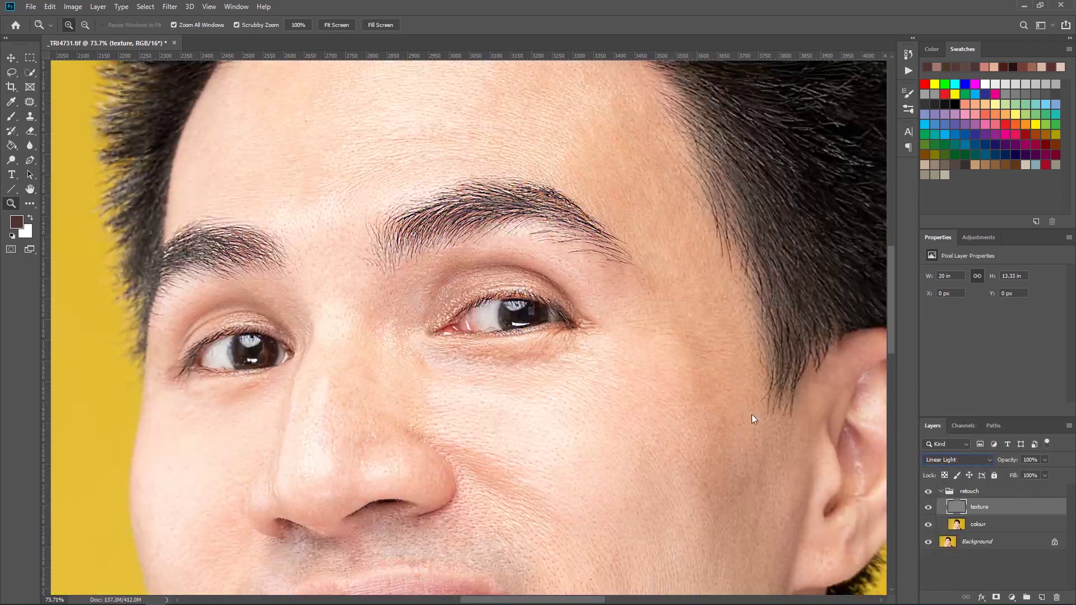
drag(714, 424, 654, 305)
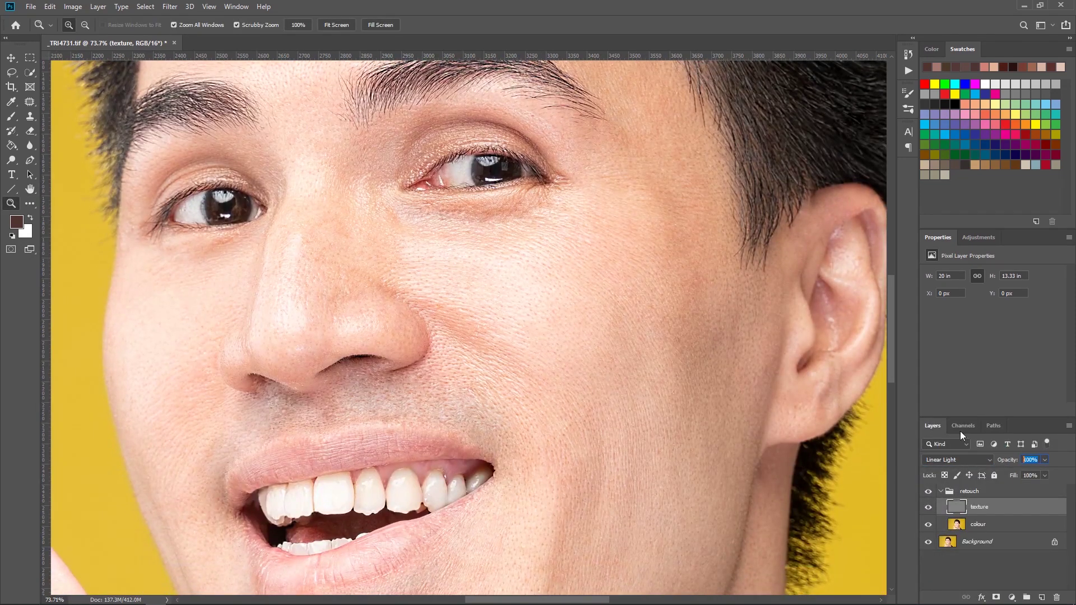
text(60)
key(Return)
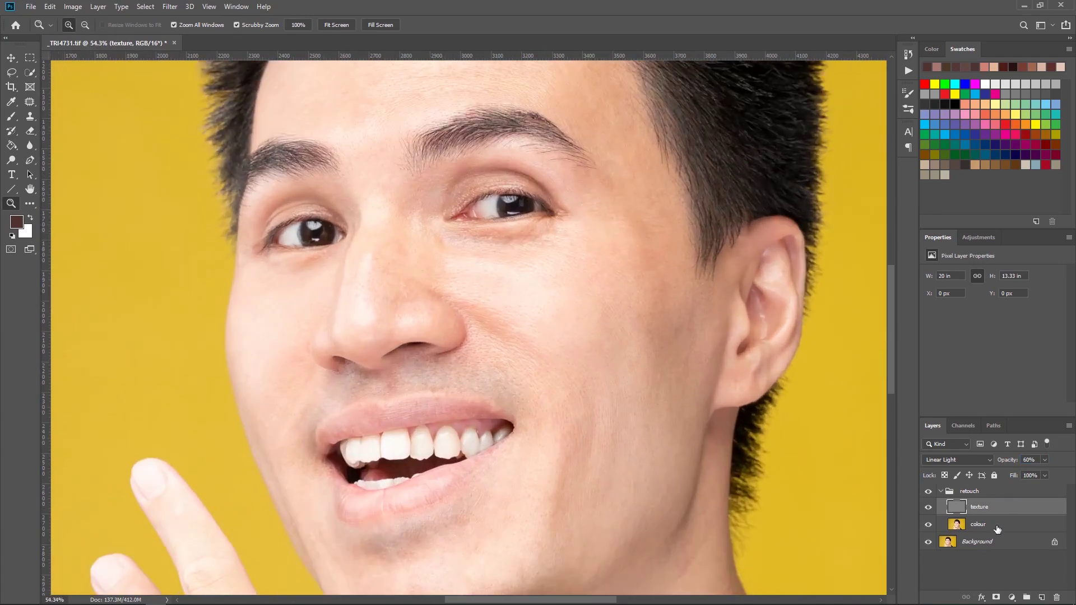
Step: Add a new empty layer directly above the colour layer
click(1003, 524)
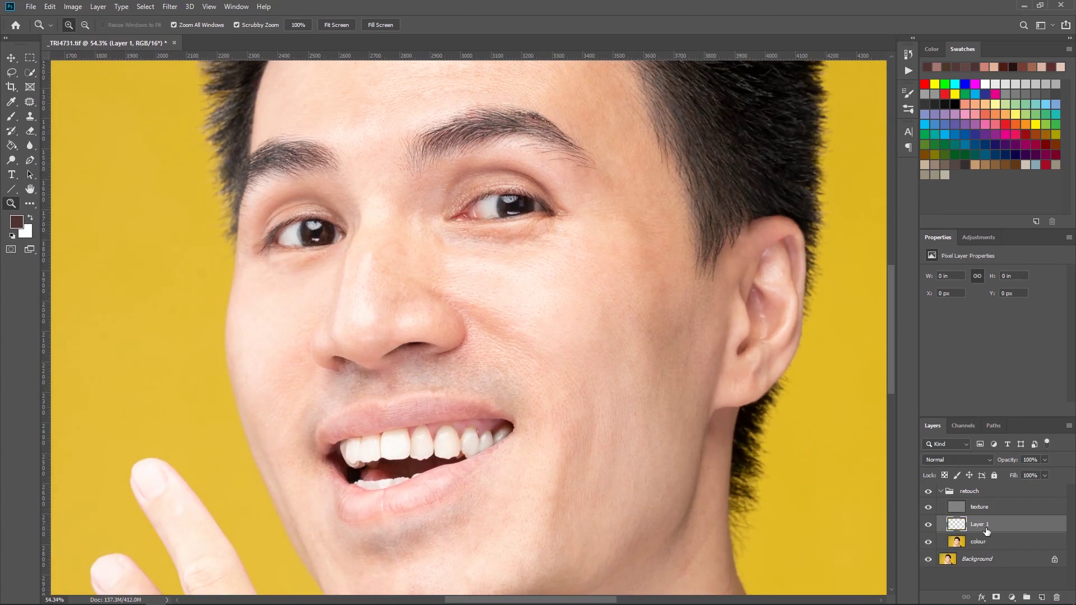
Step: Paint sampled skin tones over the cheek on the new layer with a 155 px soft brush at 18% opacity
drag(852, 477, 768, 442)
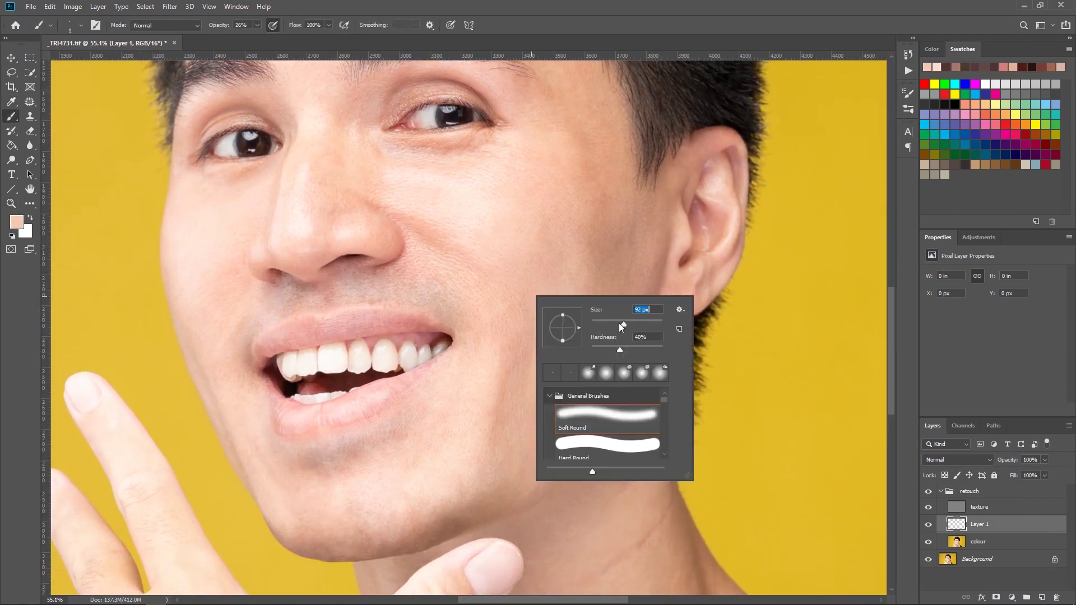
click(487, 431)
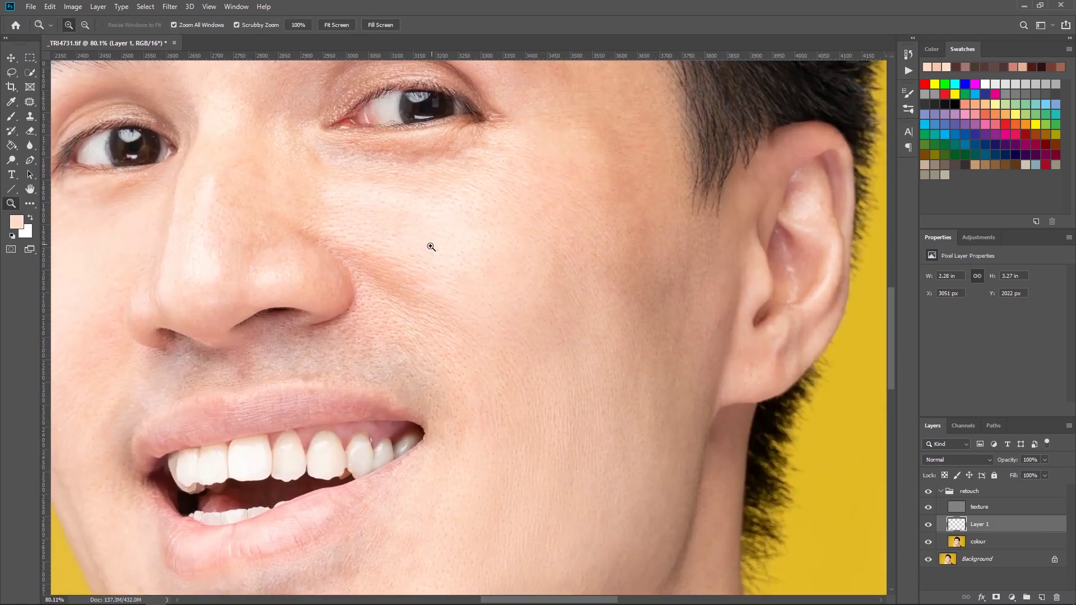
right_click(432, 245)
key(Escape)
key(i)
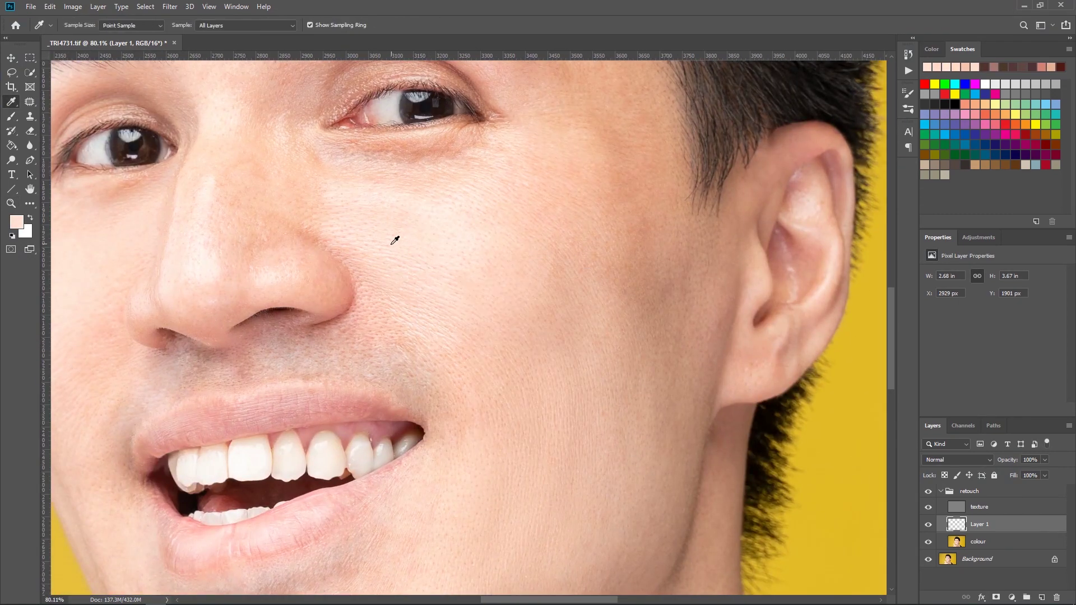
key(b)
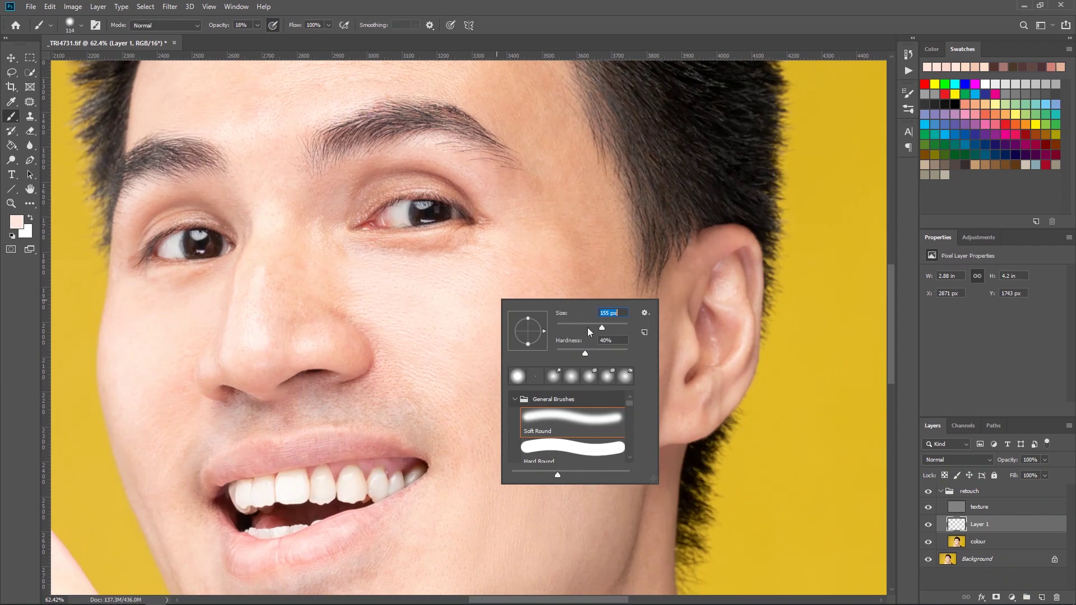
right_click(548, 297)
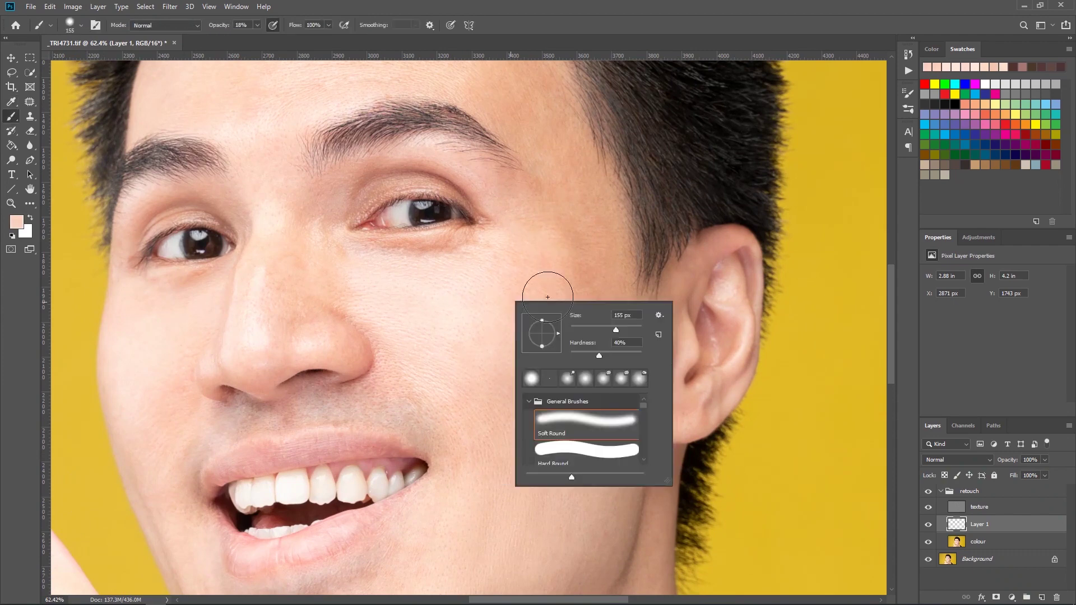
key(Escape)
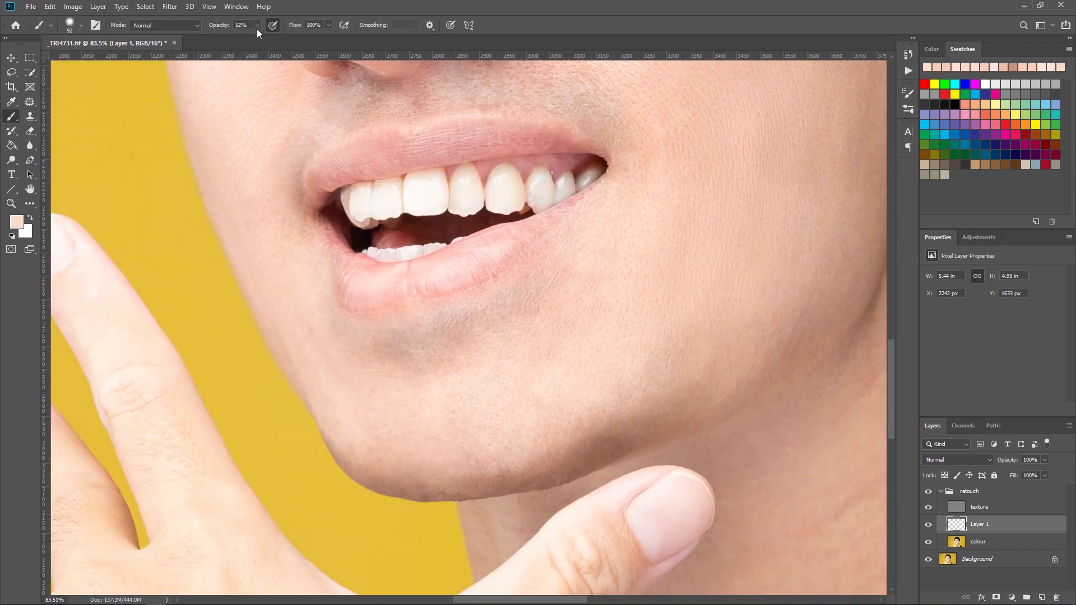
Step: Even out the chin and jaw with low-opacity skin tone, setting the brush to 10% opacity and 167 px
drag(638, 388, 546, 449)
drag(611, 341, 572, 341)
right_click(572, 335)
drag(664, 360, 677, 360)
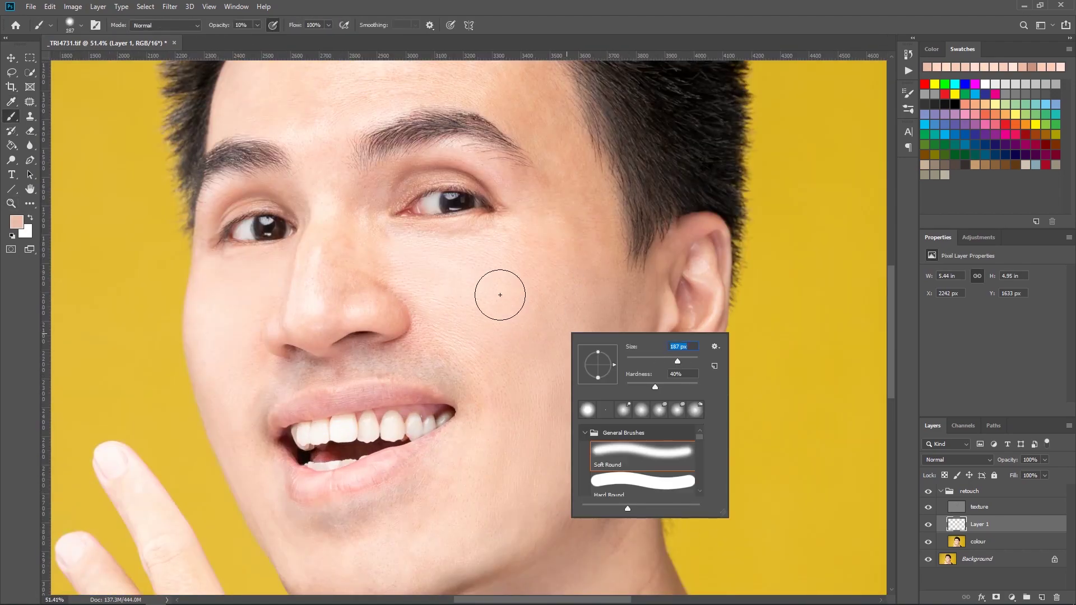
Step: Sample nearby skin tones and blend them over the outer cheek and the skin in front of the ear
alt+click(557, 250)
drag(592, 387, 552, 388)
alt+click(622, 302)
drag(627, 293, 561, 293)
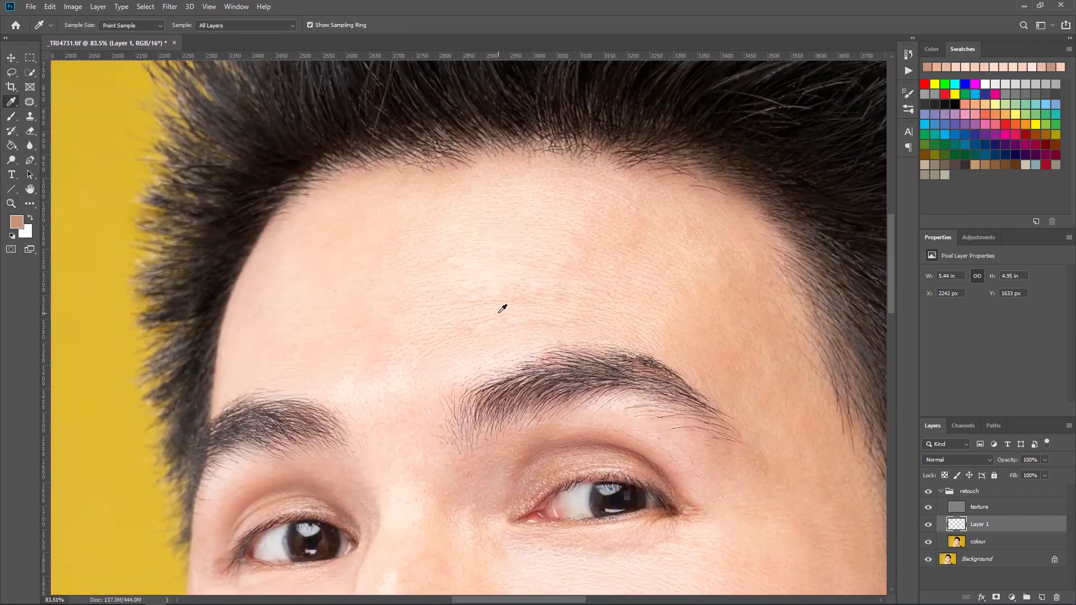
Step: Sample the forehead's skin tone, paint it over uneven patches and adjust the foreground colour
alt+click(502, 308)
mouse_move(623, 364)
mouse_down()
mouse_move(552, 367)
mouse_move(572, 303)
mouse_up()
click(17, 222)
click(889, 74)
Step: Add a new layer and shade the side of the cheek and jaw with sampled, adjusted skin colours at 10% opacity
click(1042, 598)
alt+click(533, 348)
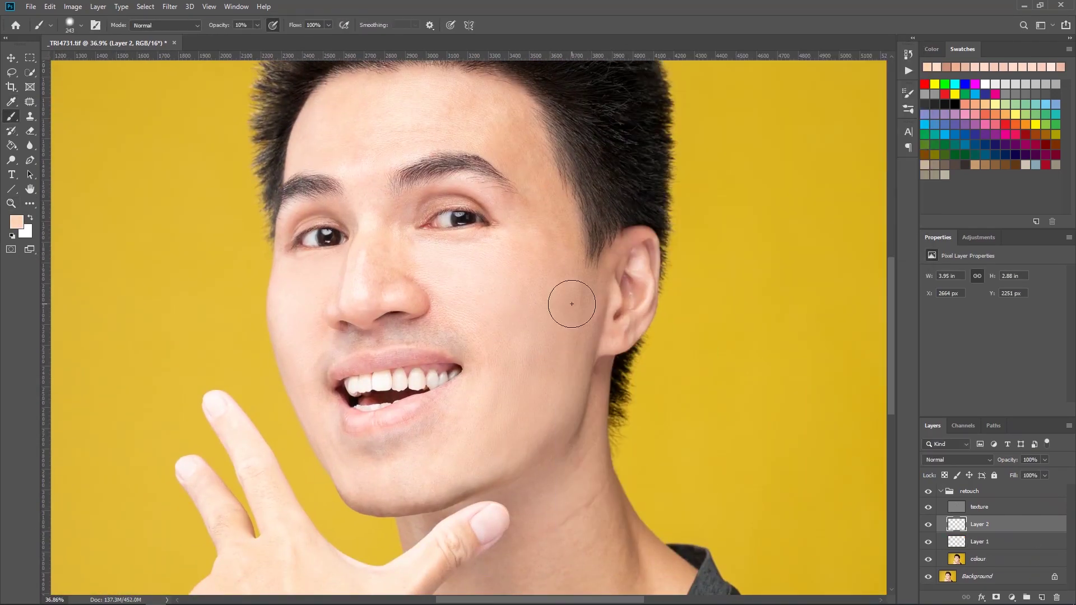
click(17, 222)
click(889, 74)
alt+click(595, 337)
mouse_move(566, 354)
mouse_down()
mouse_move(583, 354)
mouse_move(574, 318)
mouse_up()
right_click(577, 336)
Step: Lower the cheek shading layer's opacity to about 55% and merge it into the layer below
click(1045, 460)
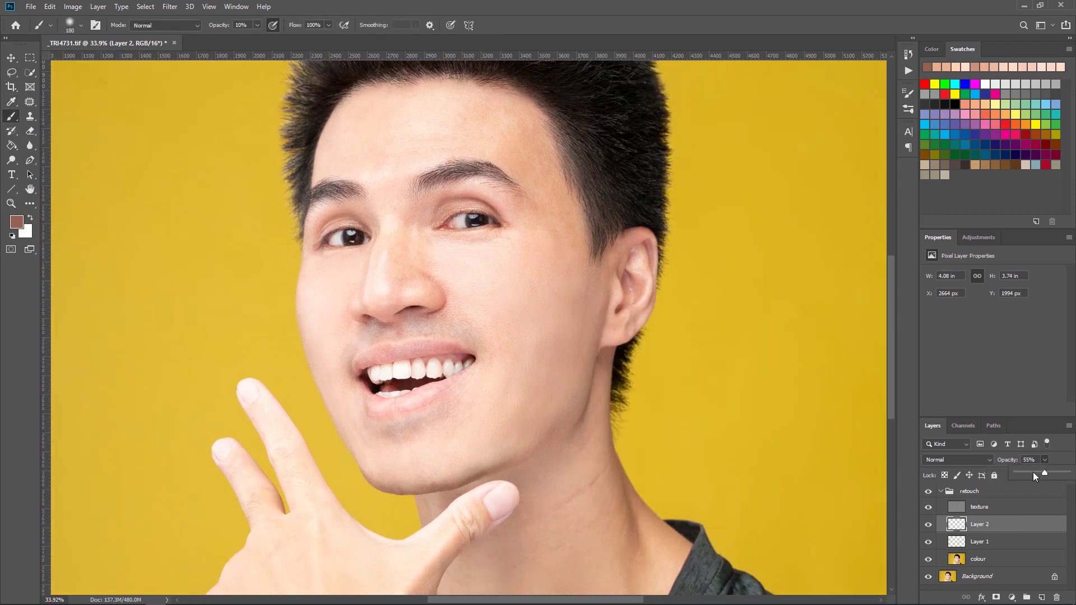
key(ctrl+e)
drag(600, 272, 563, 271)
Step: Add a new layer and paint sampled skin tones over the face and around the nose and mouth at 10% opacity
drag(547, 378, 594, 378)
click(1042, 597)
alt+click(570, 286)
drag(570, 286, 499, 386)
mouse_move(365, 428)
mouse_down()
mouse_move(393, 428)
mouse_move(516, 345)
mouse_up()
right_click(626, 339)
drag(724, 365, 728, 365)
mouse_move(633, 298)
mouse_down()
mouse_move(598, 297)
mouse_move(639, 298)
mouse_up()
alt+click(369, 139)
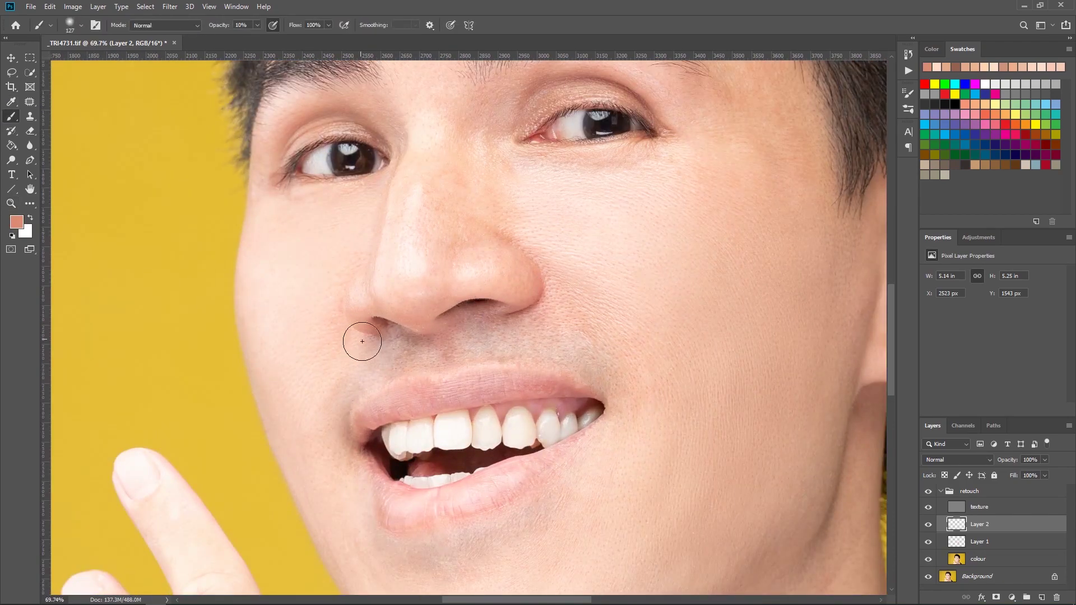
drag(451, 466, 423, 465)
Step: Merge the new tone layer down and compare the face with the painted layer hidden and shown
key(ctrl+e)
drag(424, 307, 392, 306)
click(929, 525)
click(929, 526)
Step: Lasso the forehead on the colour layer, copy it to its own layer and soften it with Gaussian Blur
click(978, 542)
key(l)
drag(365, 236, 316, 324)
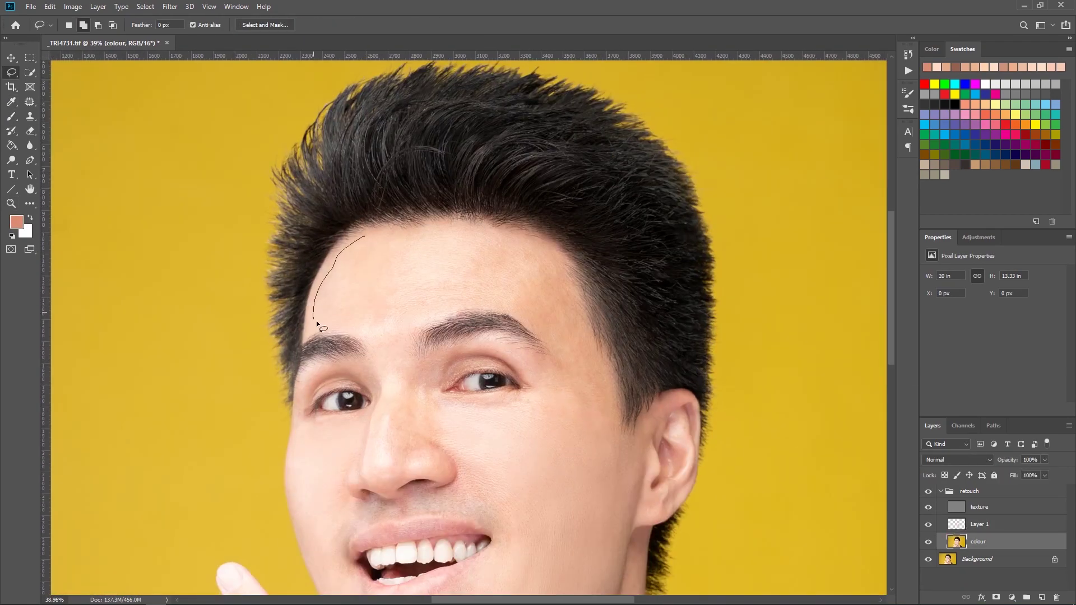
click(170, 7)
click(336, 187)
click(836, 89)
Step: Load the forehead patch as a selection, apply a Median filter with a radius of 39 pixels and deselect
ctrl+click(956, 542)
click(170, 7)
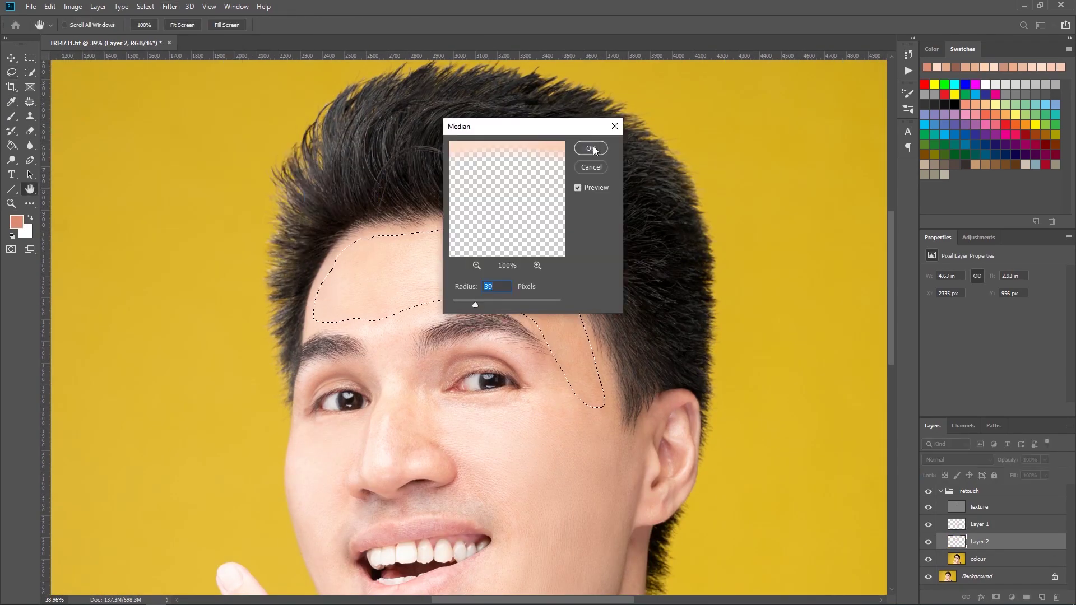
click(592, 150)
key(ctrl+d)
Step: Adjust the forehead patch's opacity and merge the painted layer above into it
click(1045, 460)
click(980, 525)
key(ctrl+e)
Step: Copy lassoed skin around the nose and under the eyes from the colour layer and soften it with Gaussian Blur
click(978, 542)
drag(399, 237, 413, 287)
key(ctrl+j)
click(170, 6)
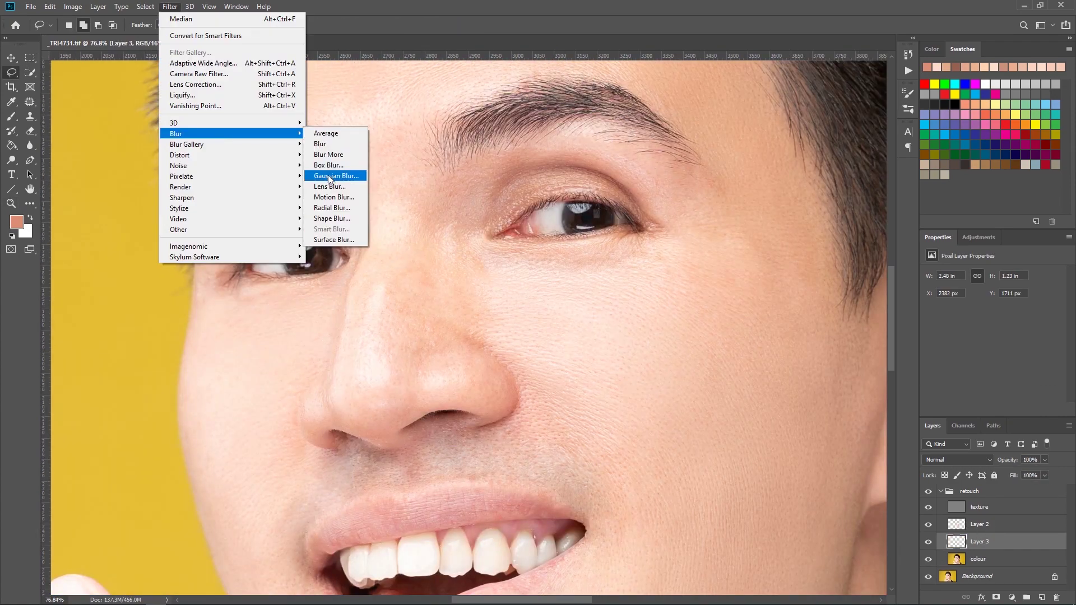
click(336, 175)
click(835, 89)
Step: Lasso further facial areas on the colour layer, including beside the upper lip, and copy each to its own layer
click(988, 560)
key(l)
drag(468, 211, 577, 353)
key(ctrl+j)
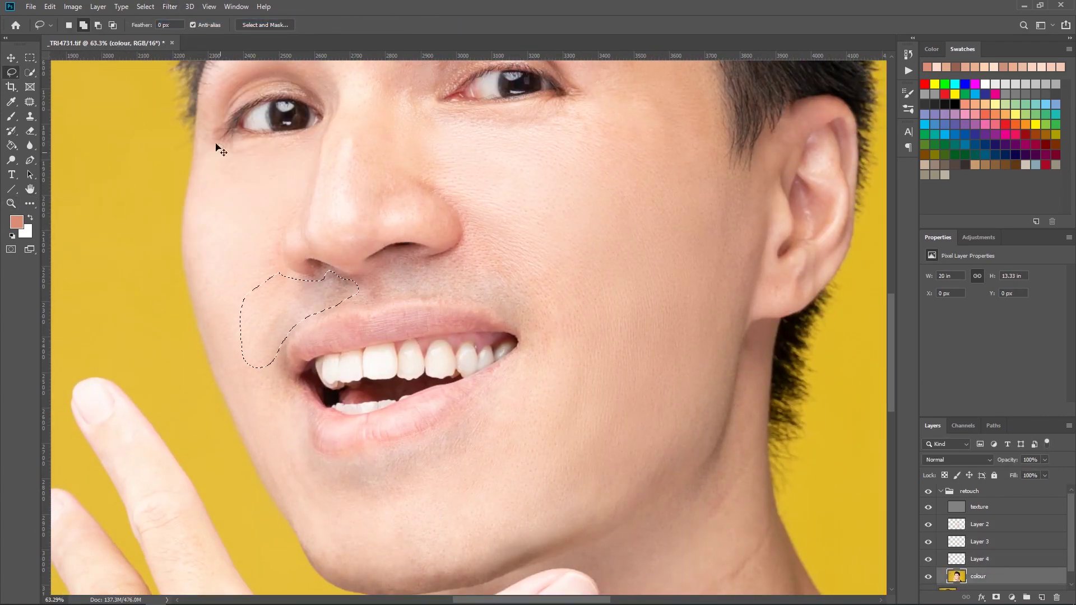
key(ctrl+j)
Step: Merge the painted layer and the facial skin patches into a single layer above the colour layer
click(979, 525)
key(ctrl+e)
key(ctrl+e)
key(ctrl+e)
Step: Copy two lassoed neck areas from the colour layer to a new layer and soften them with Gaussian Blur
click(978, 542)
key(l)
drag(546, 223, 552, 231)
drag(553, 304, 565, 315)
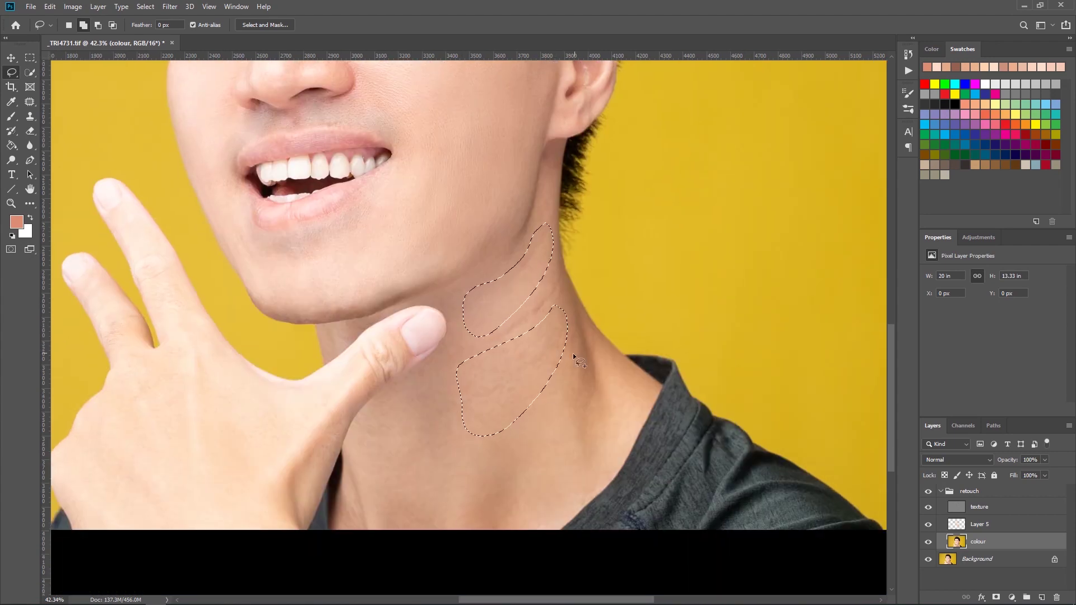
key(ctrl+j)
click(170, 7)
click(341, 176)
click(836, 89)
Step: Merge the blurred neck patches with the facial skin layer
key(z)
key(ctrl+e)
drag(644, 391, 516, 456)
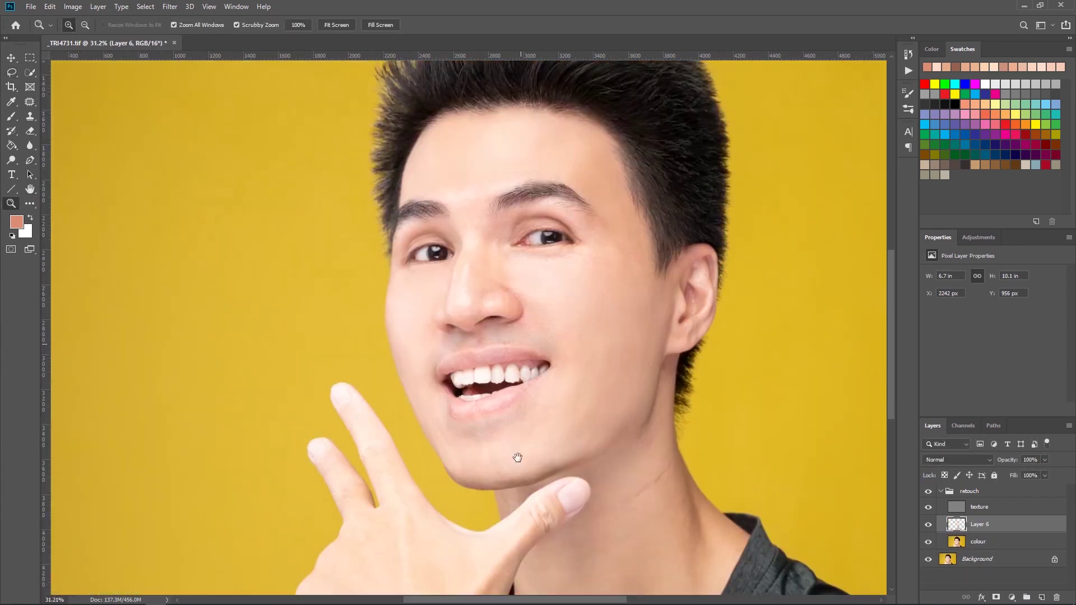
drag(391, 380, 443, 380)
Step: Heal a remaining flaw on the texture layer and hide the Background layer
click(979, 507)
key(j)
drag(434, 423, 436, 421)
click(246, 45)
mouse_move(928, 524)
mouse_down()
mouse_move(928, 542)
mouse_move(928, 525)
mouse_up()
click(928, 559)
Step: Clone clean skin texture over the flaws on the raised hand in the texture layer
key(s)
drag(402, 328, 397, 284)
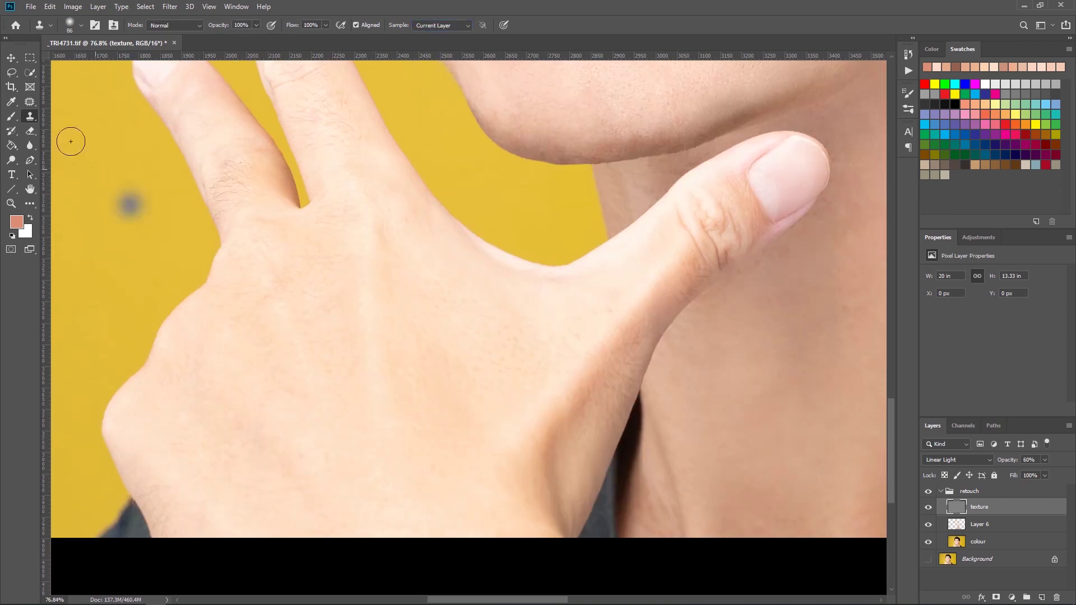
drag(320, 257, 274, 257)
key(m)
Step: Add a layer above the merged skin patches and paint sampled skin tones over the hand at 10% opacity
click(980, 525)
click(1042, 597)
drag(464, 319, 505, 319)
key(b)
alt+click(344, 251)
drag(344, 251, 290, 292)
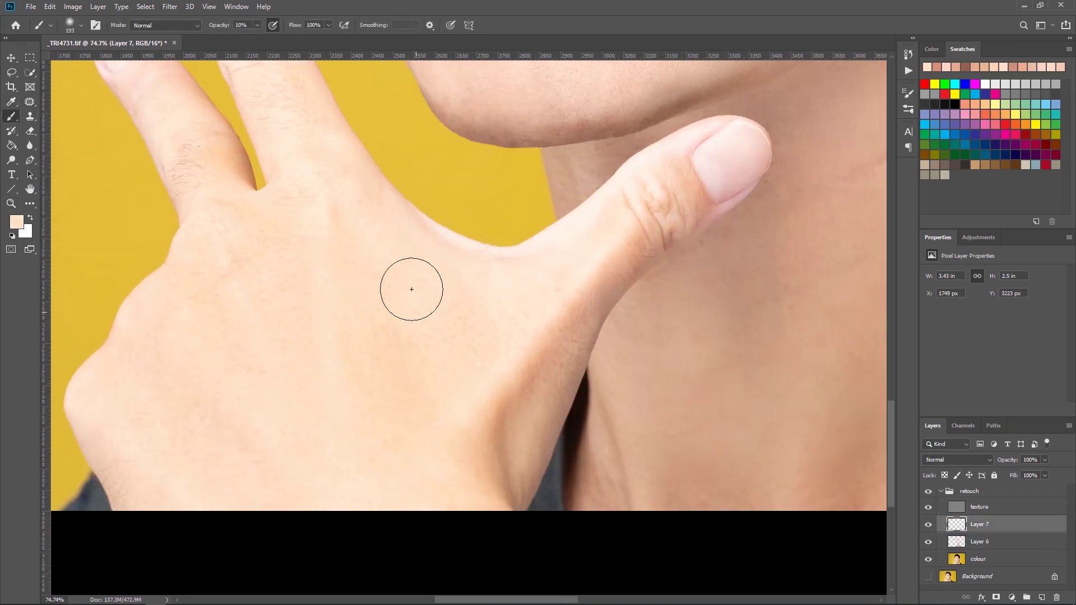
mouse_move(305, 249)
mouse_down()
mouse_move(396, 445)
mouse_move(393, 460)
mouse_up()
drag(345, 276, 321, 221)
Step: Erase excess paint around the hand and merge the skin layers into one
key(e)
right_click(326, 176)
click(341, 158)
drag(718, 352, 574, 314)
key(ctrl+e)
Step: Lasso another uneven skin area on the colour layer and copy it to its own layer
drag(622, 275, 550, 271)
drag(588, 324, 667, 320)
click(978, 542)
key(l)
drag(508, 258, 493, 270)
key(ctrl+j)
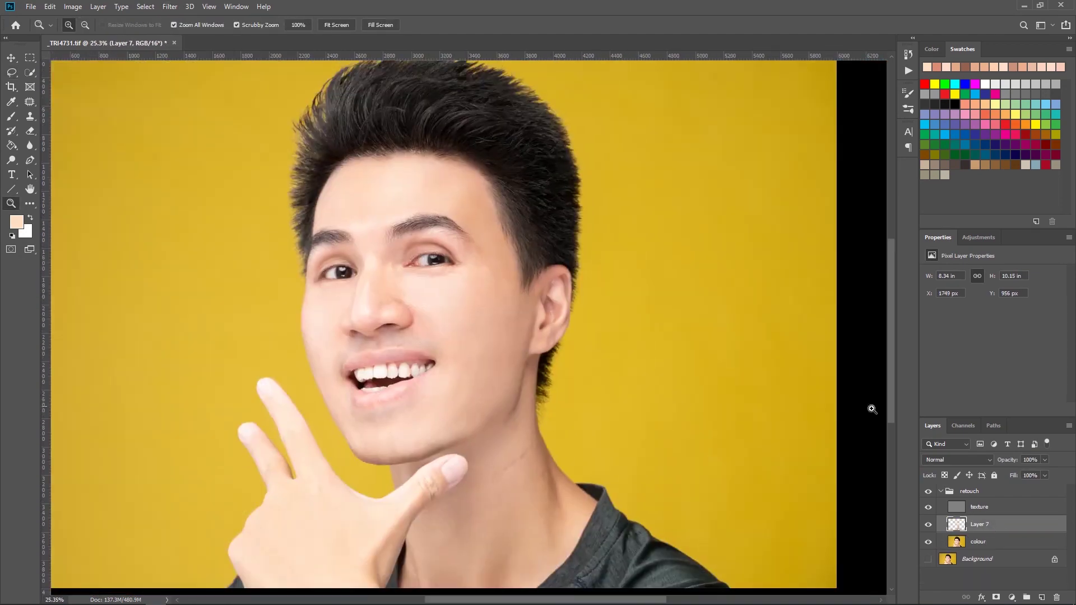
Step: Rename the merged skin layer to "skin tone"
drag(872, 408, 847, 408)
double_click(980, 525)
text(skin tone)
key(Return)
Step: Add a new layer named "cheek" above the skin tone layer and set its blend mode to Multiply
click(1042, 598)
double_click(979, 524)
text(c)
click(958, 460)
click(953, 367)
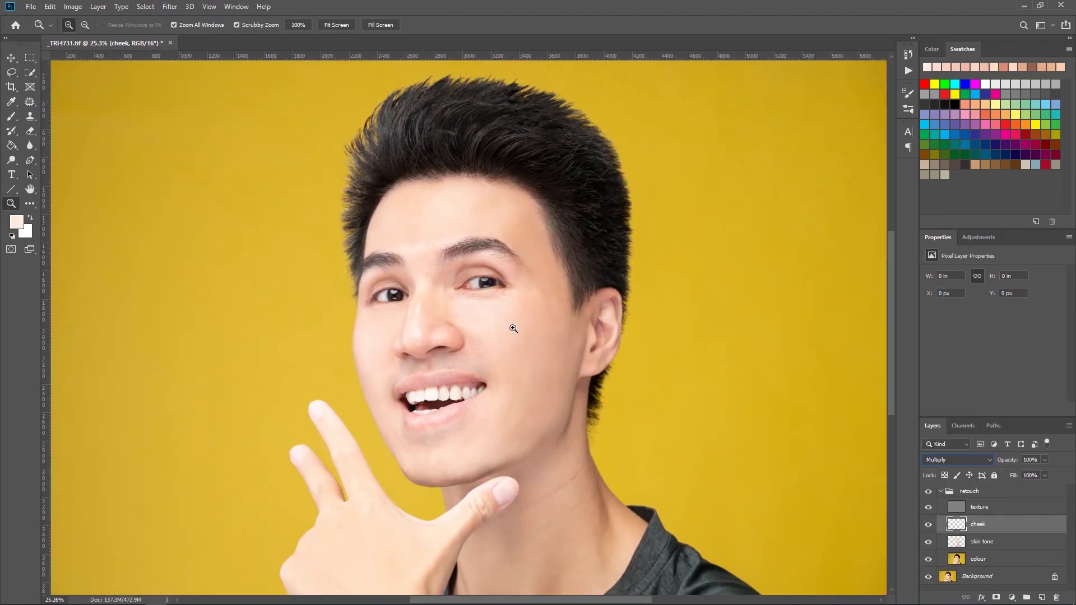
Step: Paint soft contour shading along the cheek and side of the face with a large brush at 10% opacity
key(b)
right_click(578, 305)
mouse_move(539, 337)
mouse_down()
mouse_move(563, 337)
mouse_move(545, 302)
mouse_up()
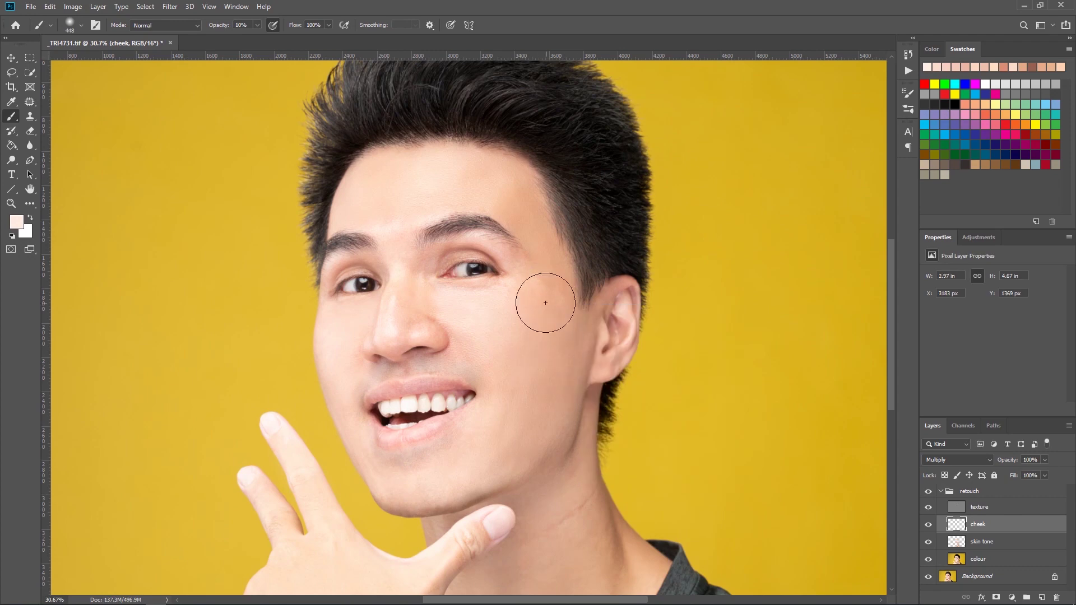
drag(545, 397, 534, 352)
drag(578, 318, 552, 316)
Step: Add a new layer above the skin tone layer and paint sampled skin tones on the eyelid and beneath the eyebrow
click(1012, 542)
click(1042, 597)
drag(476, 247, 614, 246)
key(b)
alt+click(552, 232)
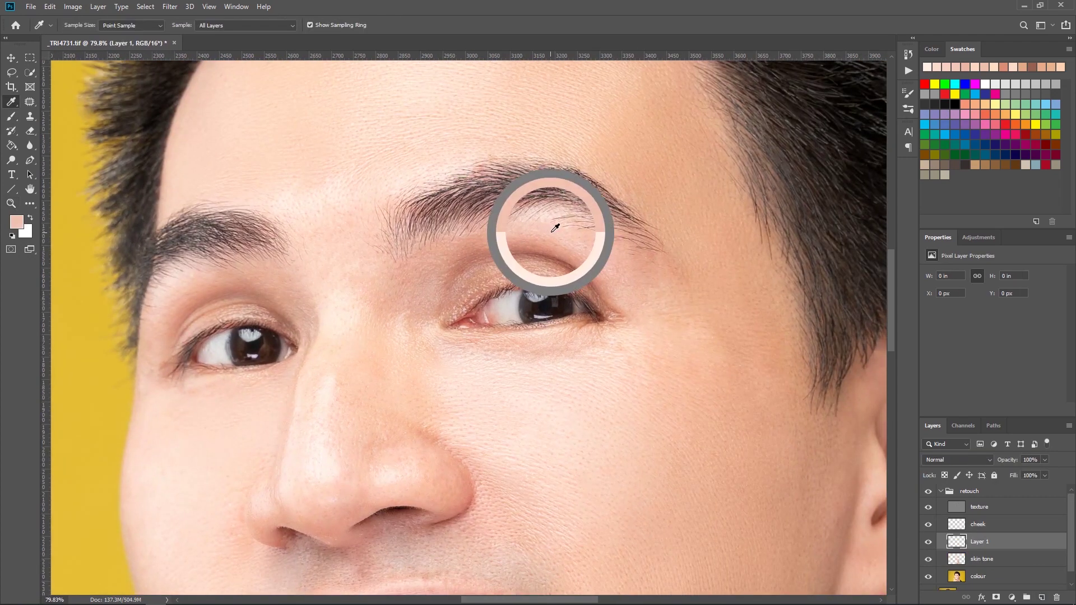
drag(442, 278, 491, 257)
right_click(581, 249)
drag(630, 270, 624, 270)
drag(605, 269, 622, 295)
Step: Reduce the brush size and blend the skin tone around the inner eye corner and eyelid
right_click(529, 233)
drag(571, 254, 566, 255)
mouse_move(476, 258)
mouse_down()
mouse_move(437, 284)
mouse_move(472, 275)
mouse_up()
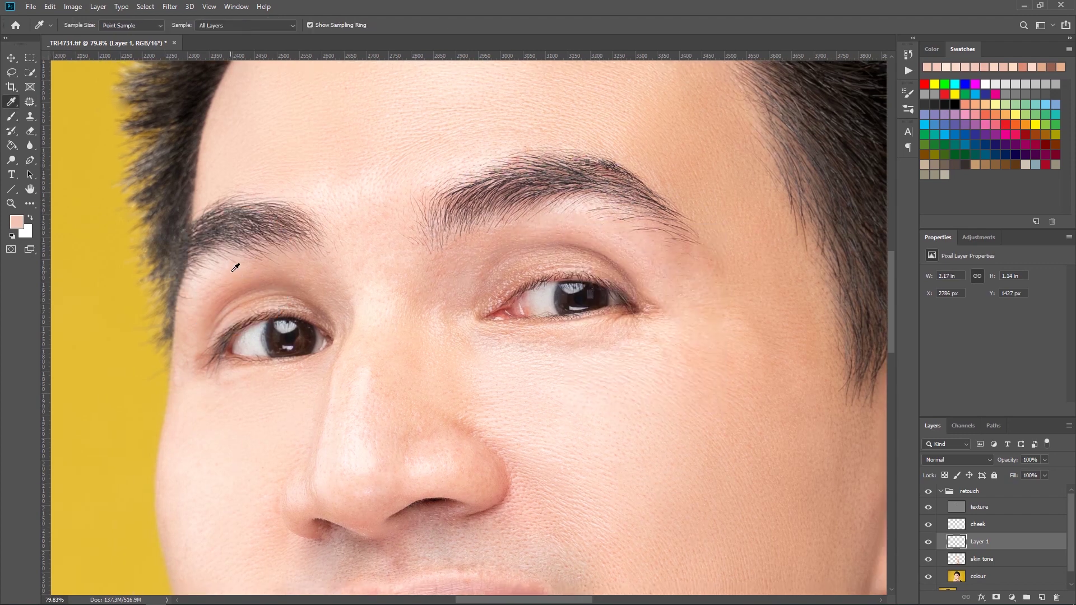
right_click(507, 273)
Step: Compare the portrait before and after by toggling the retouch group's visibility
key(z)
drag(364, 251, 305, 251)
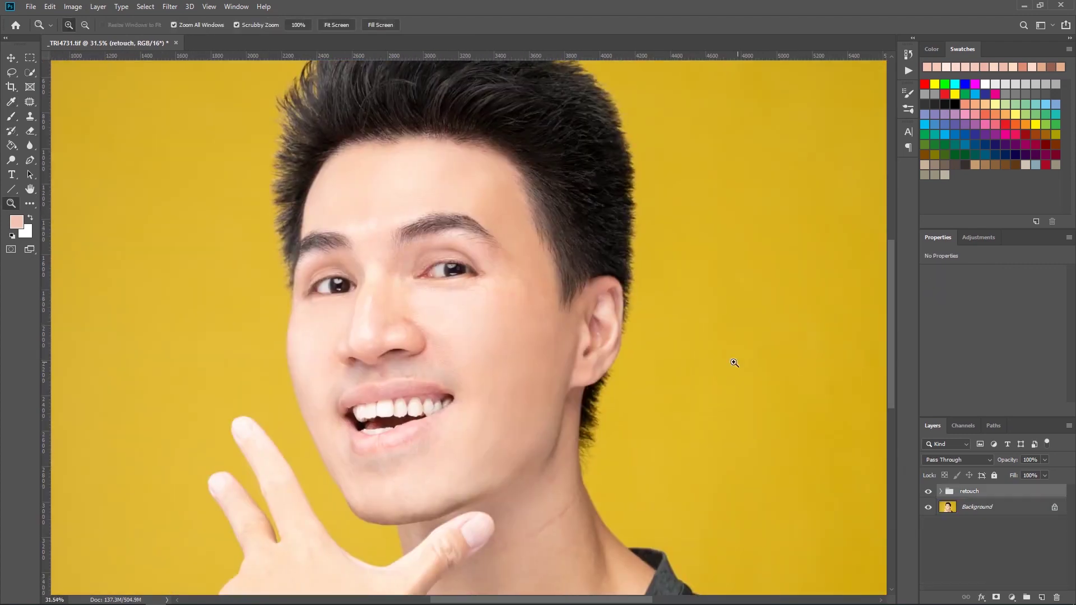
drag(735, 363, 699, 399)
click(928, 494)
click(928, 494)
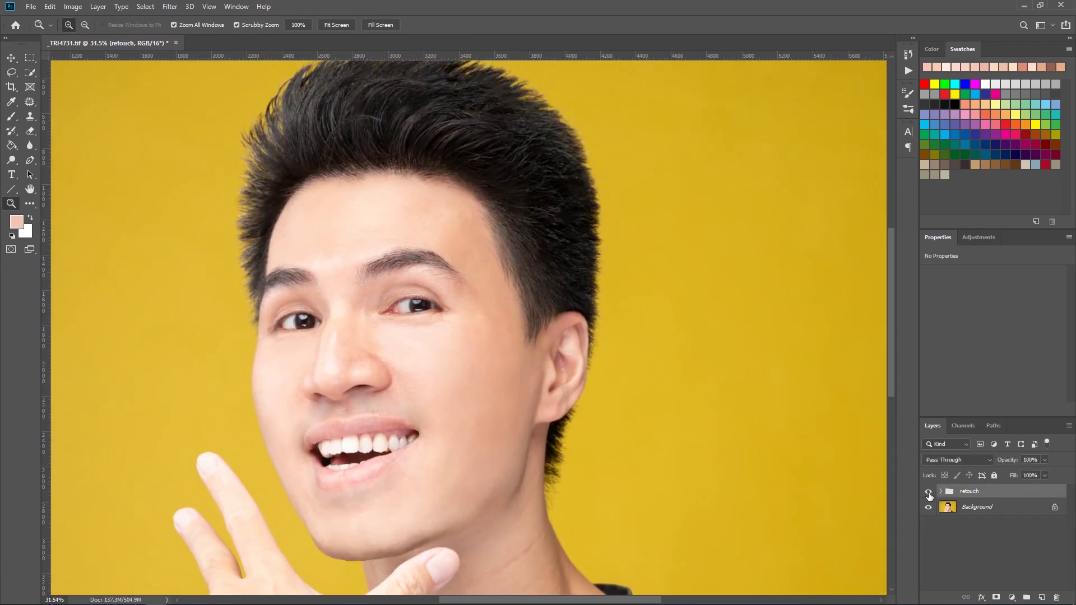
click(929, 494)
click(929, 492)
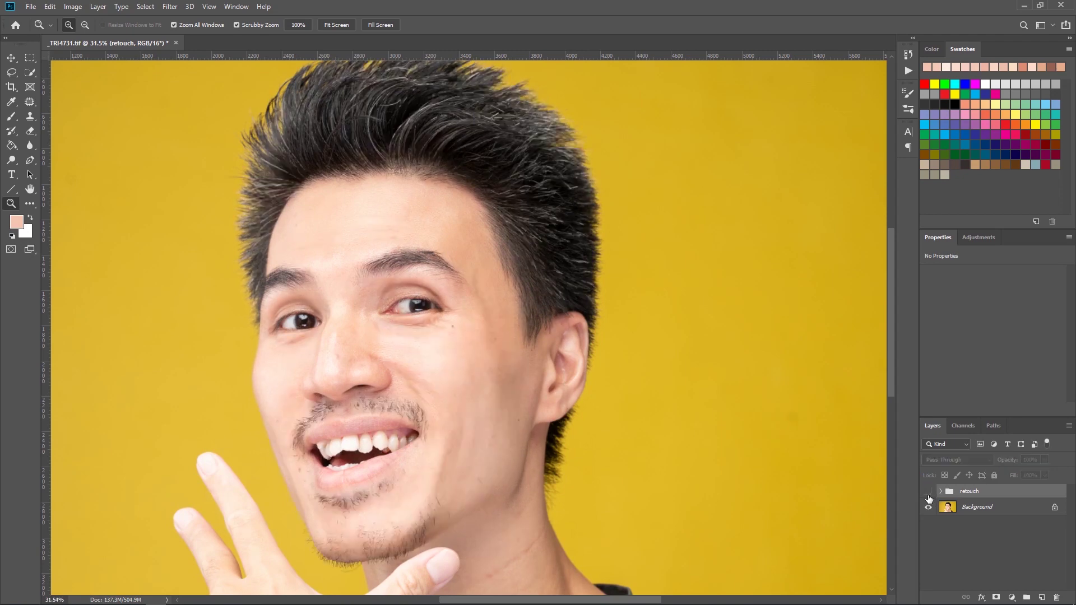
click(930, 498)
Step: Examine the retouched eyes, cheek and mouth up close and compare them with the original by toggling the retouch group
drag(324, 273, 557, 396)
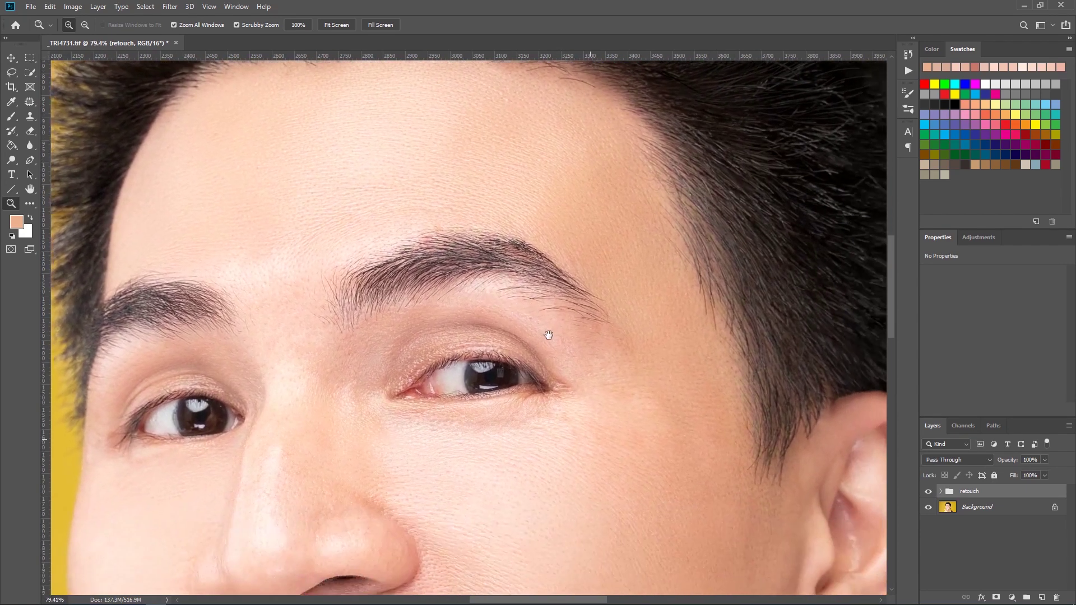
drag(548, 335, 530, 273)
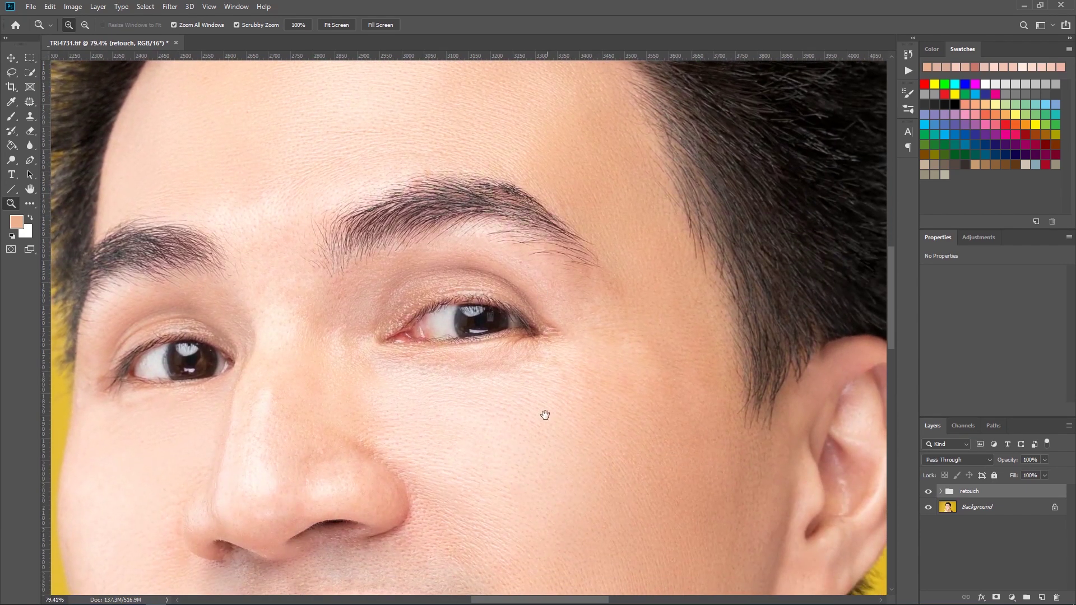
drag(546, 413, 553, 274)
drag(572, 413, 503, 350)
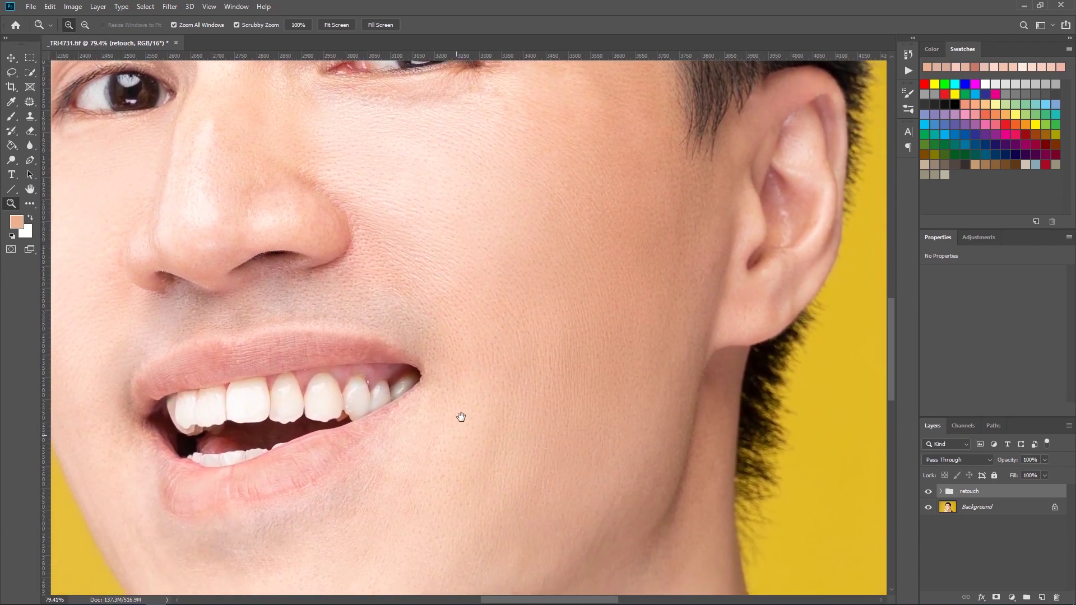
drag(461, 418, 547, 449)
drag(547, 203, 474, 303)
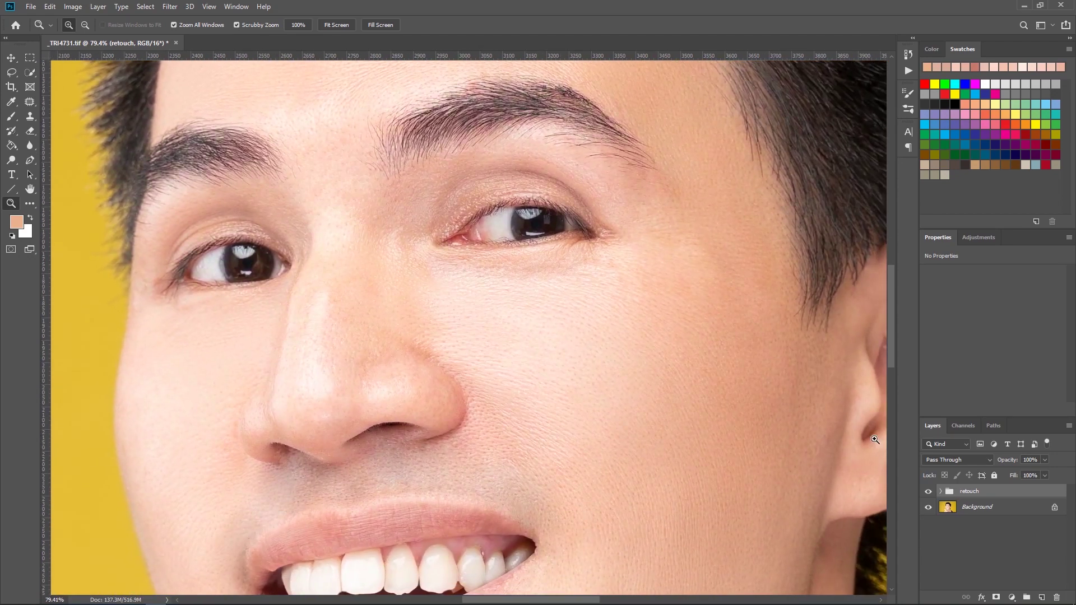
click(928, 492)
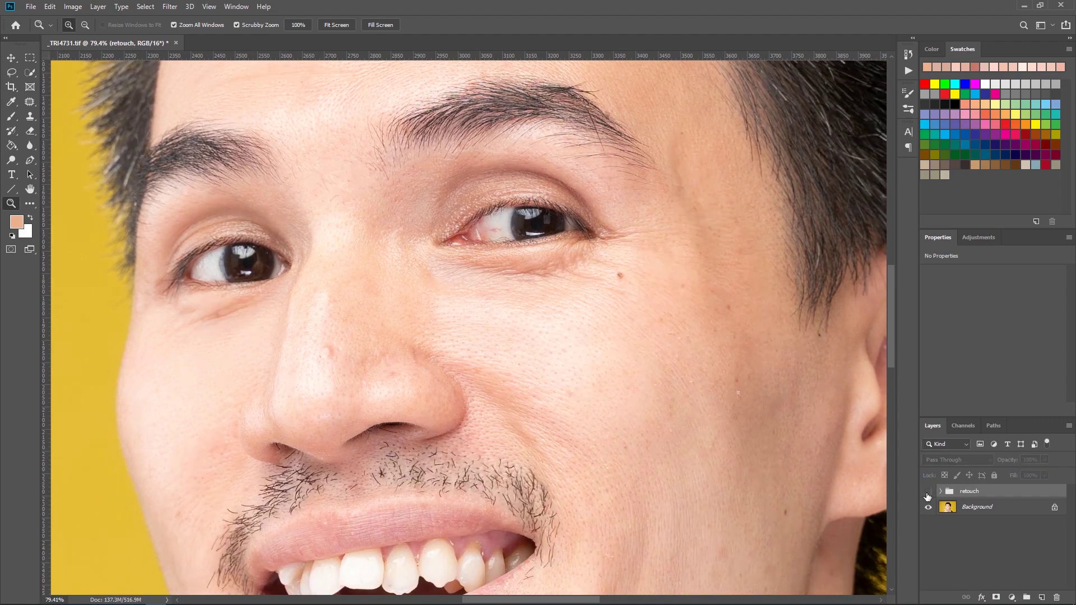
click(929, 492)
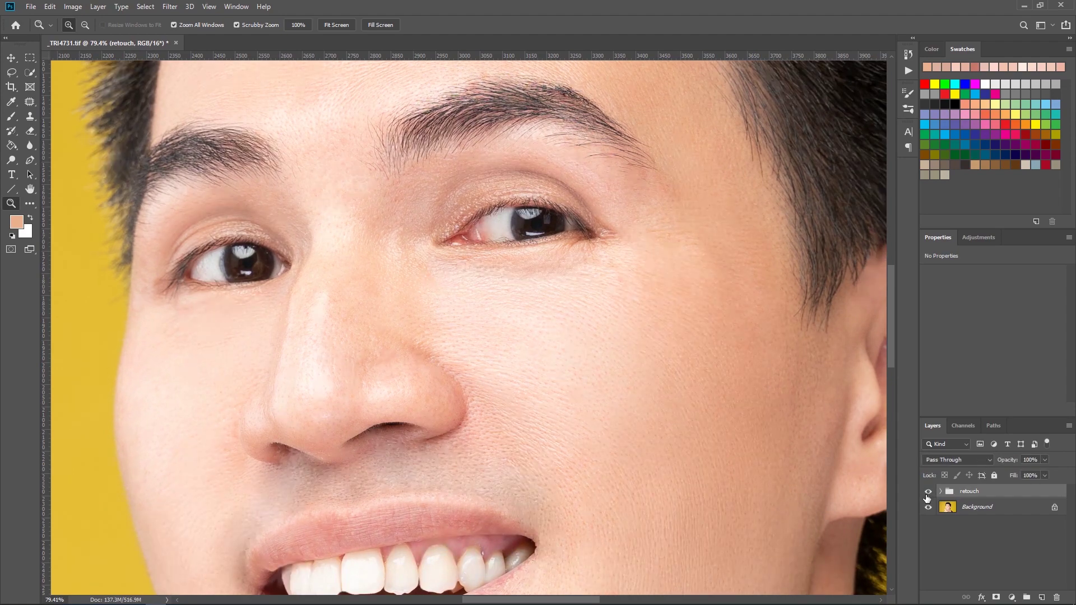